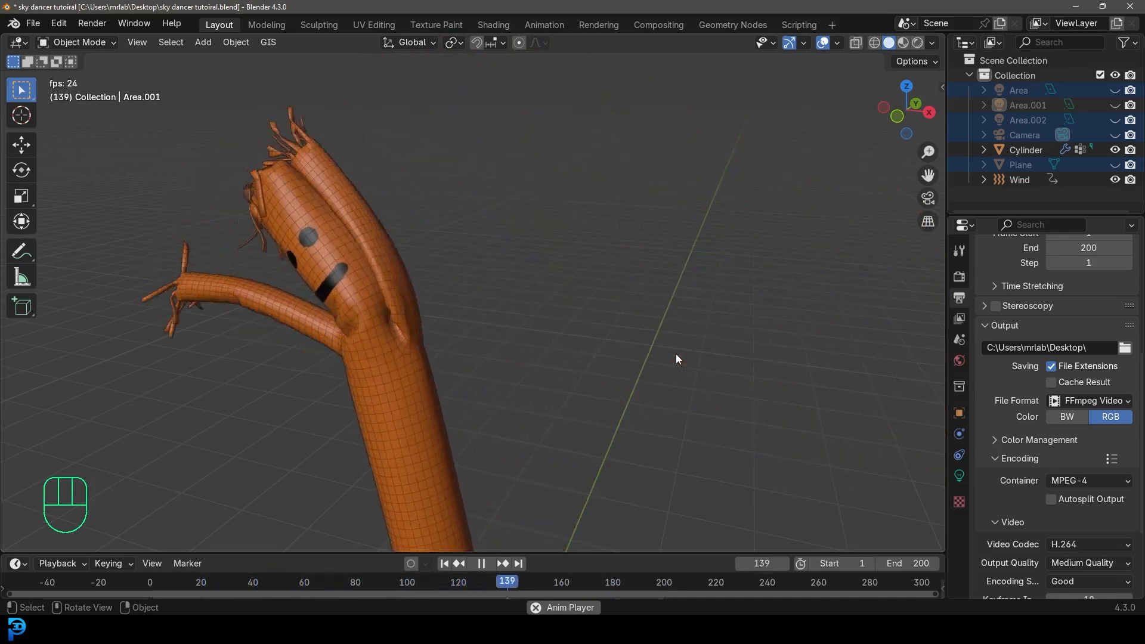
Examine the playing sky dancer animation from several angles and from the front view.
{"action": "scroll", "coordinate": [513, 337], "scroll_direction": "down", "scroll_amount": 2}
{"action": "middle_click_drag", "start_coordinate": [515, 341], "coordinate": [538, 346]}
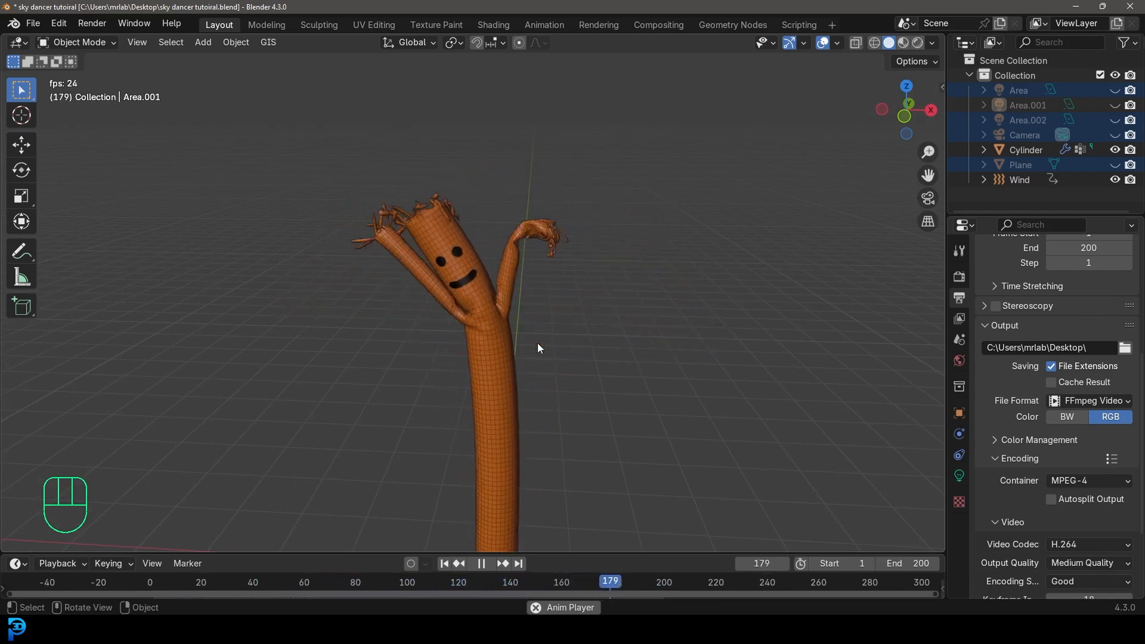
{"action": "middle_click_drag", "start_coordinate": [538, 342], "coordinate": [478, 406]}
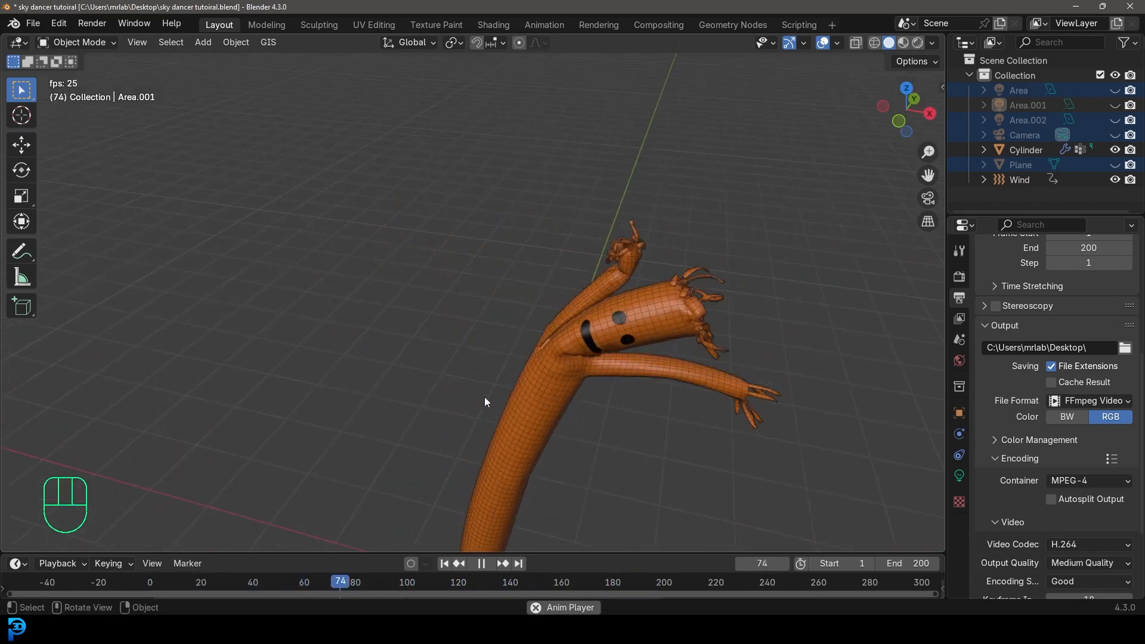
{"action": "scroll", "coordinate": [512, 269], "scroll_direction": "up", "scroll_amount": 5}
{"action": "scroll", "coordinate": [598, 310], "scroll_direction": "down", "scroll_amount": 4}
{"action": "left_click", "coordinate": [421, 392]}
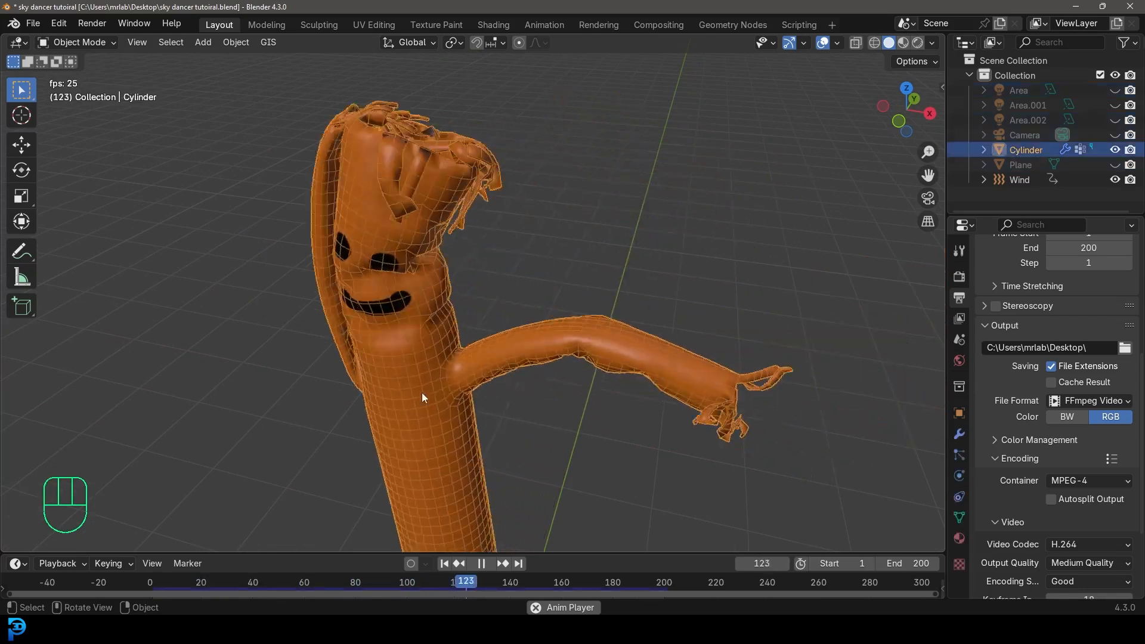
{"action": "key", "text": "alt+a"}
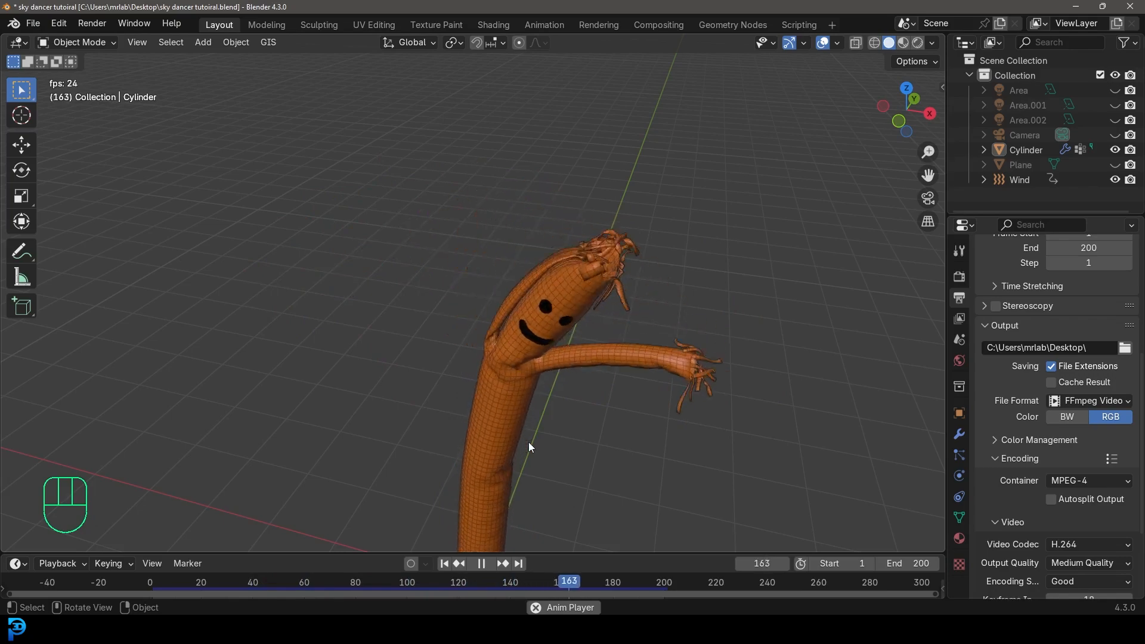
{"action": "key", "text": "KP_1"}
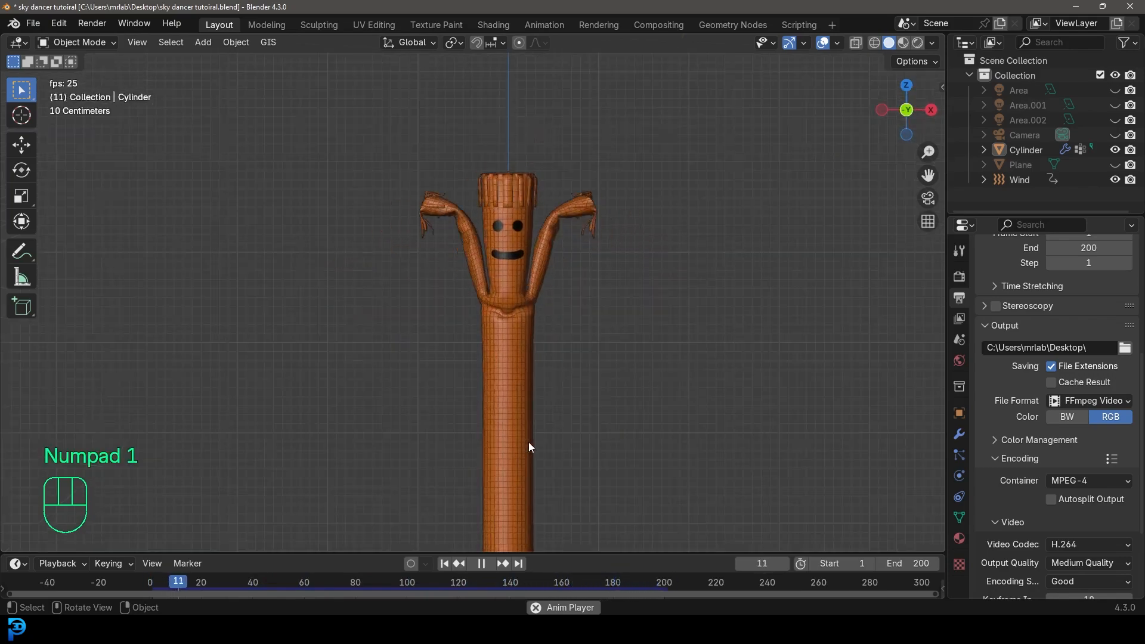
Pause the animation, reveal the hidden lights, camera and plane, and view the scene through the camera in rendered shading.
{"action": "key", "text": "space"}
{"action": "key", "text": "z"}
{"action": "left_click", "coordinate": [561, 322]}
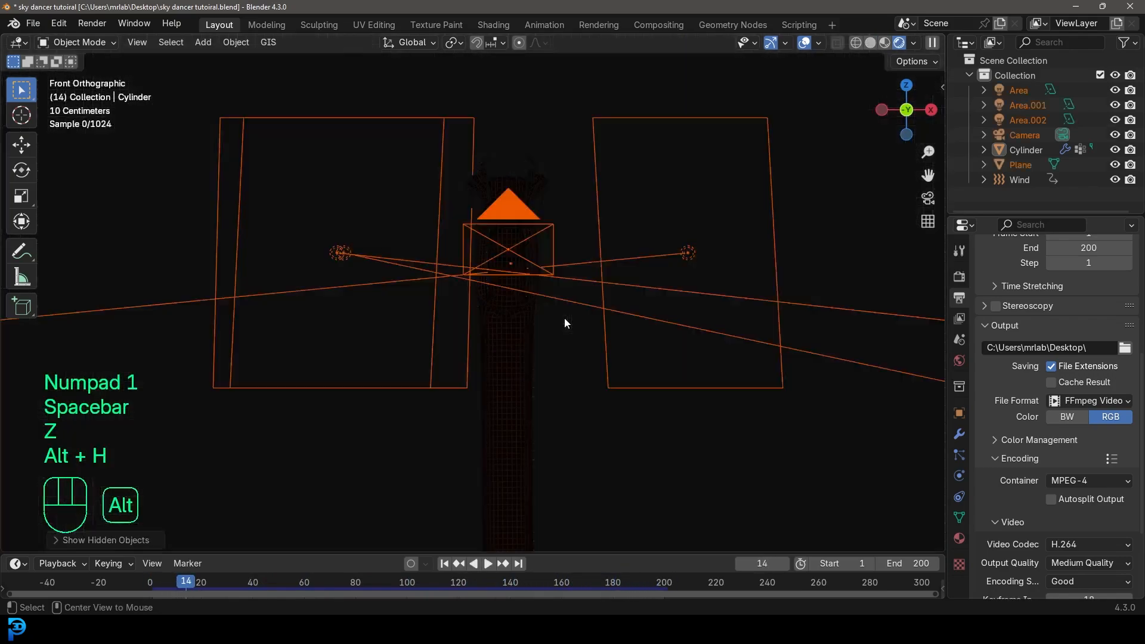
{"action": "key", "text": "alt+h"}
{"action": "key", "text": "KP_0"}
{"action": "key", "text": "alt+a"}
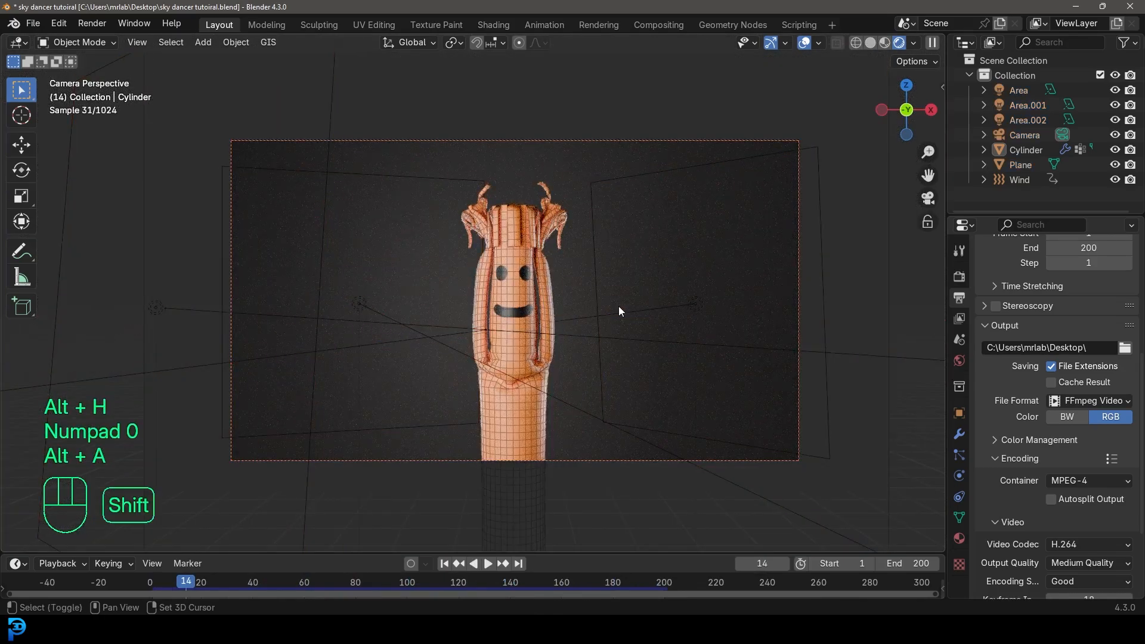
Preview the animation from its first frame in the rendered camera view and replay it in solid shading.
{"action": "key", "text": "shift+Left"}
{"action": "key", "text": "space"}
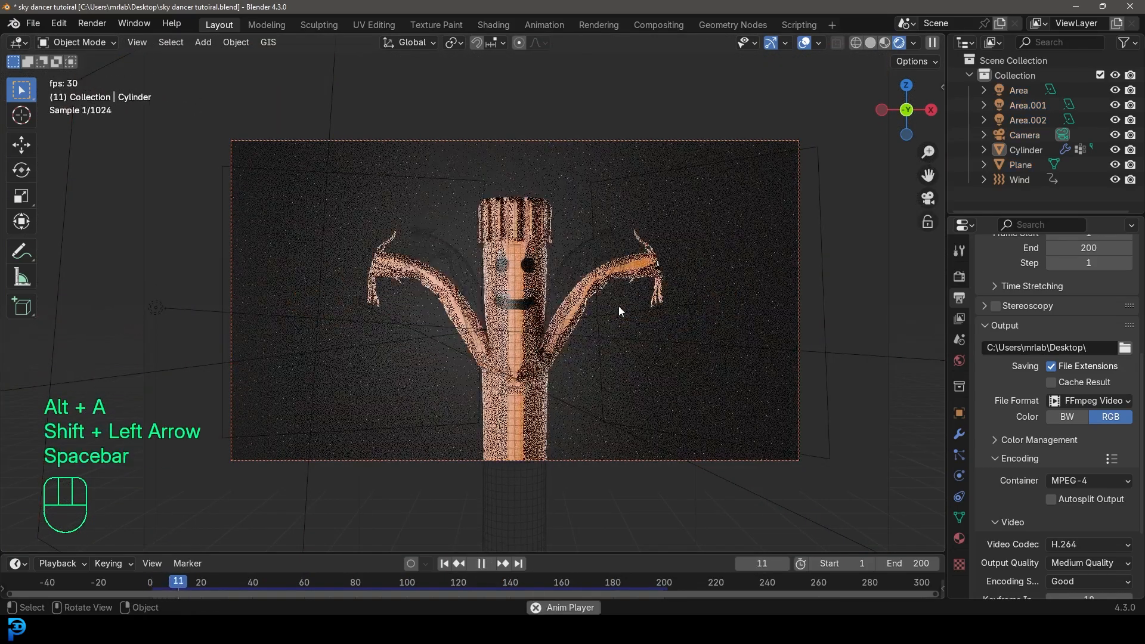
{"action": "key", "text": "space"}
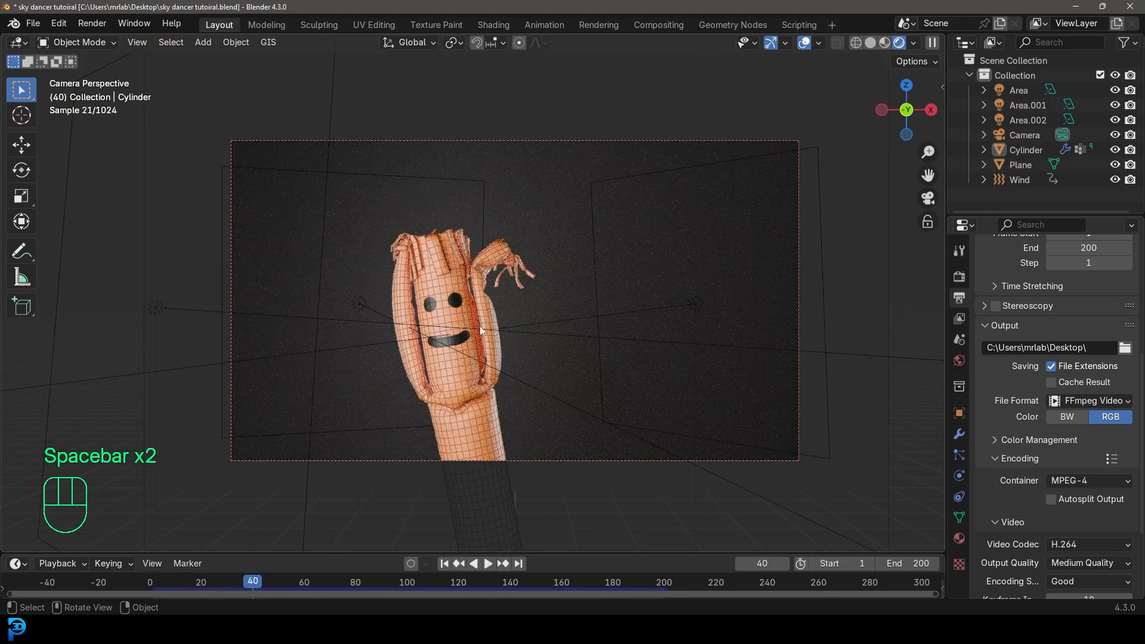
{"action": "key", "text": "alt+a"}
{"action": "scroll", "coordinate": [441, 325], "scroll_direction": "up", "scroll_amount": 2}
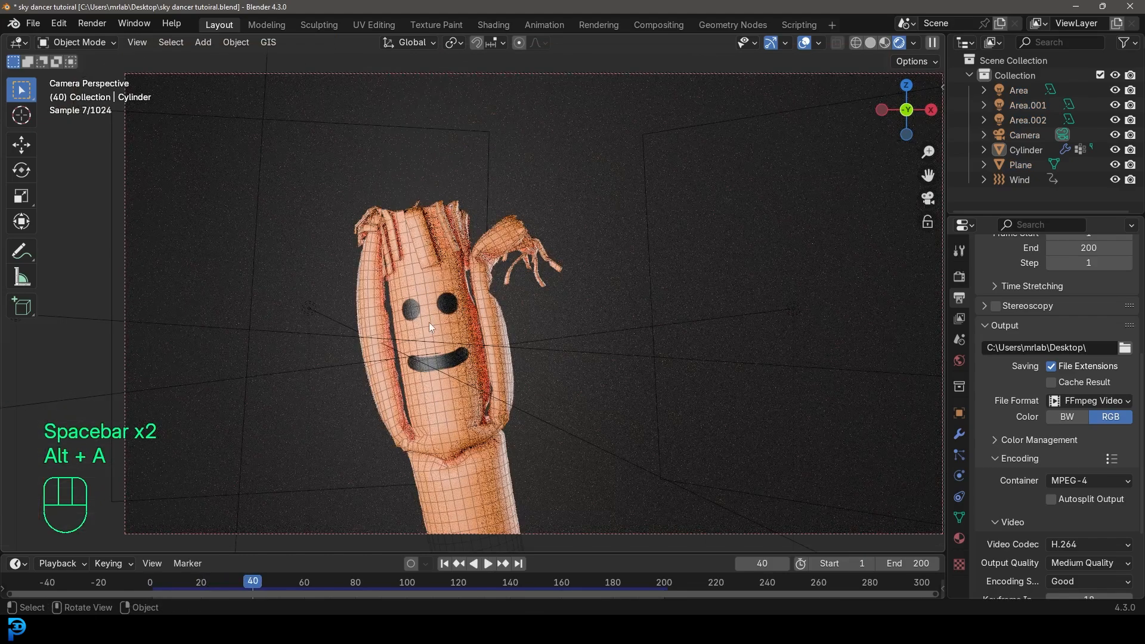
{"action": "key", "text": "z"}
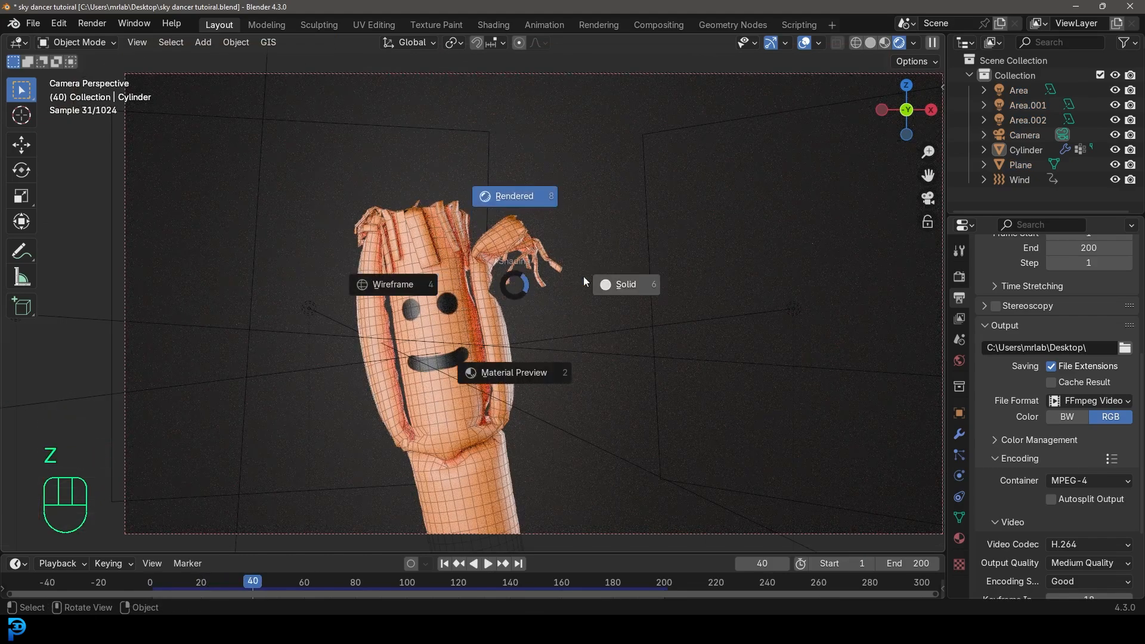
{"action": "left_click", "coordinate": [677, 331]}
{"action": "key", "text": "space"}
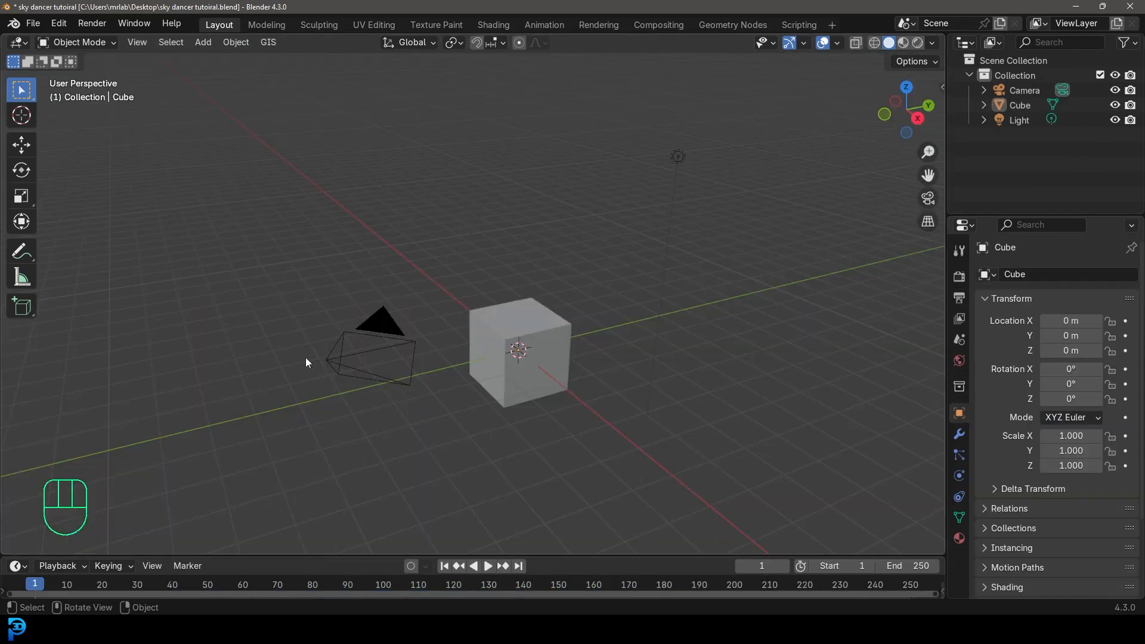
Delete the default cube, camera and light, and add a mesh cylinder at the origin.
{"action": "left_click_drag", "start_coordinate": [287, 445], "coordinate": [739, 131]}
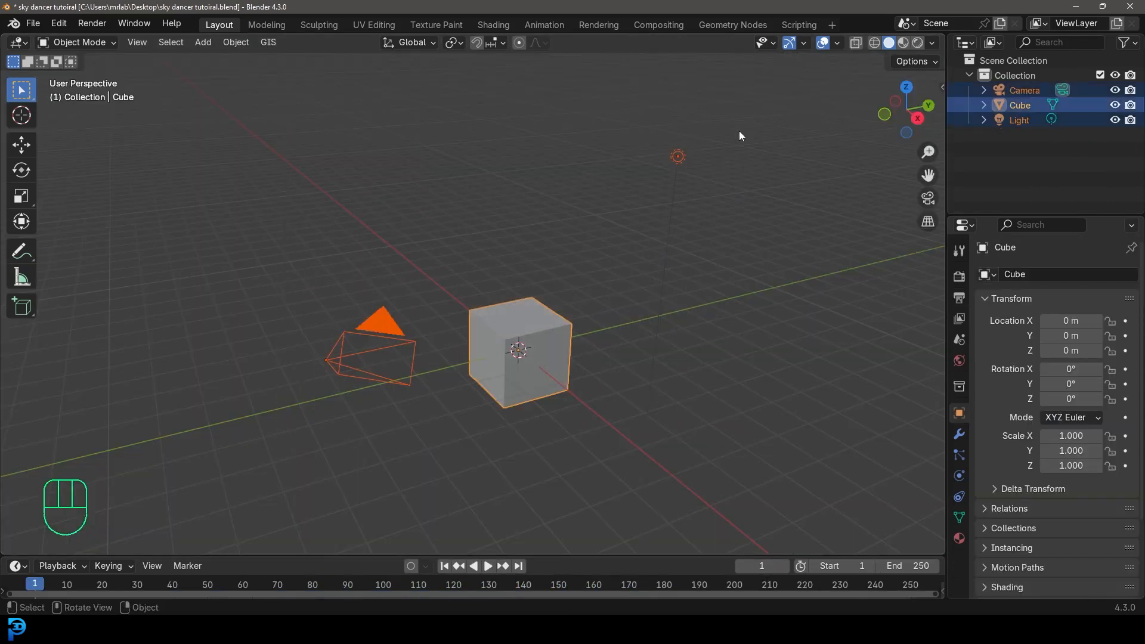
{"action": "key", "text": "Delete"}
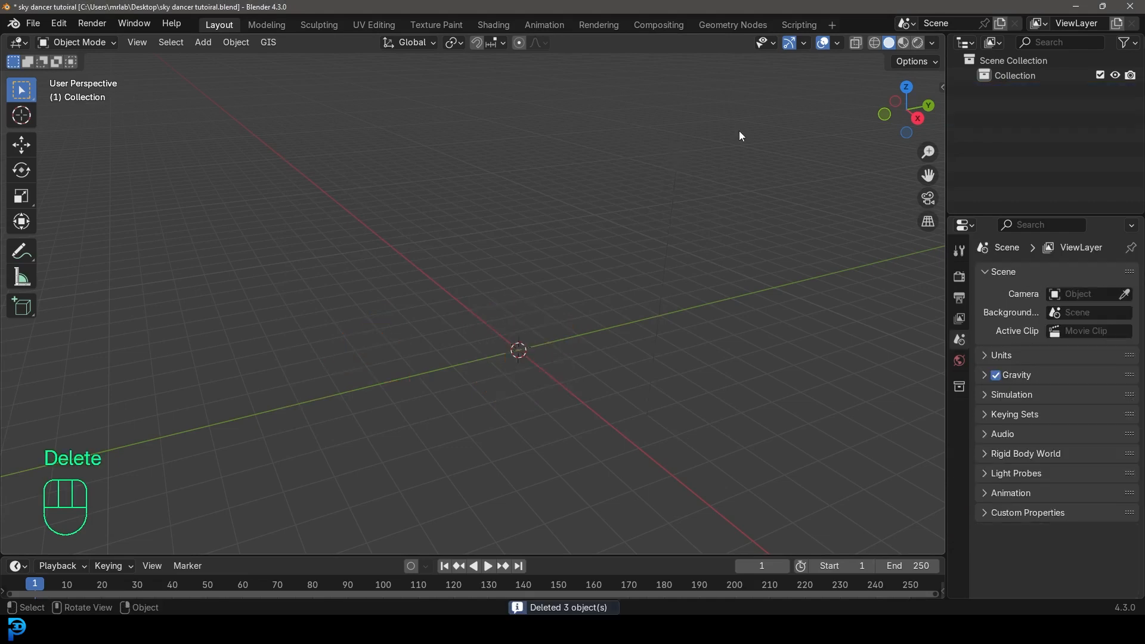
{"action": "middle_click_drag", "start_coordinate": [580, 380], "coordinate": [585, 383]}
{"action": "key", "text": "shift+a"}
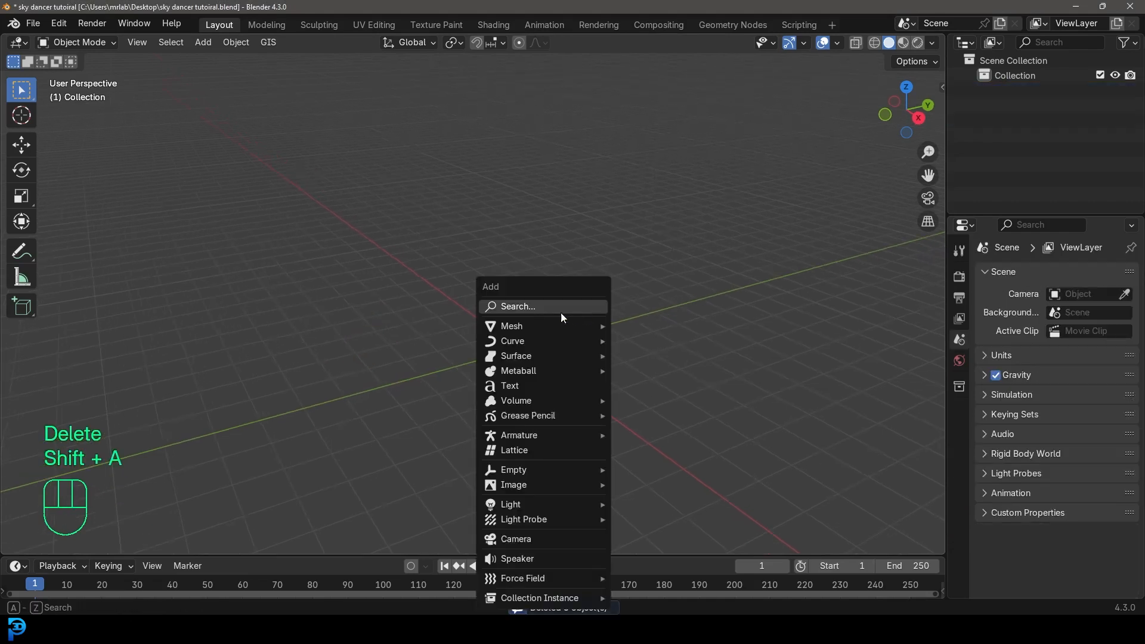
{"action": "mouse_move", "coordinate": [531, 326]}
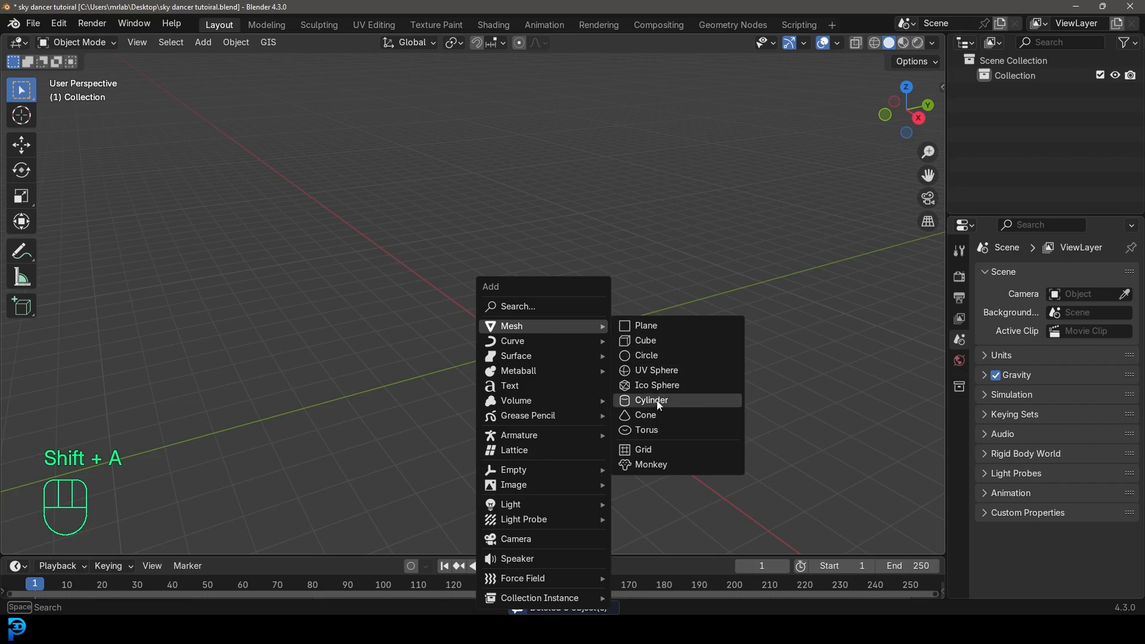
{"action": "left_click", "coordinate": [674, 398]}
{"action": "scroll", "coordinate": [611, 379], "scroll_direction": "up", "scroll_amount": 3}
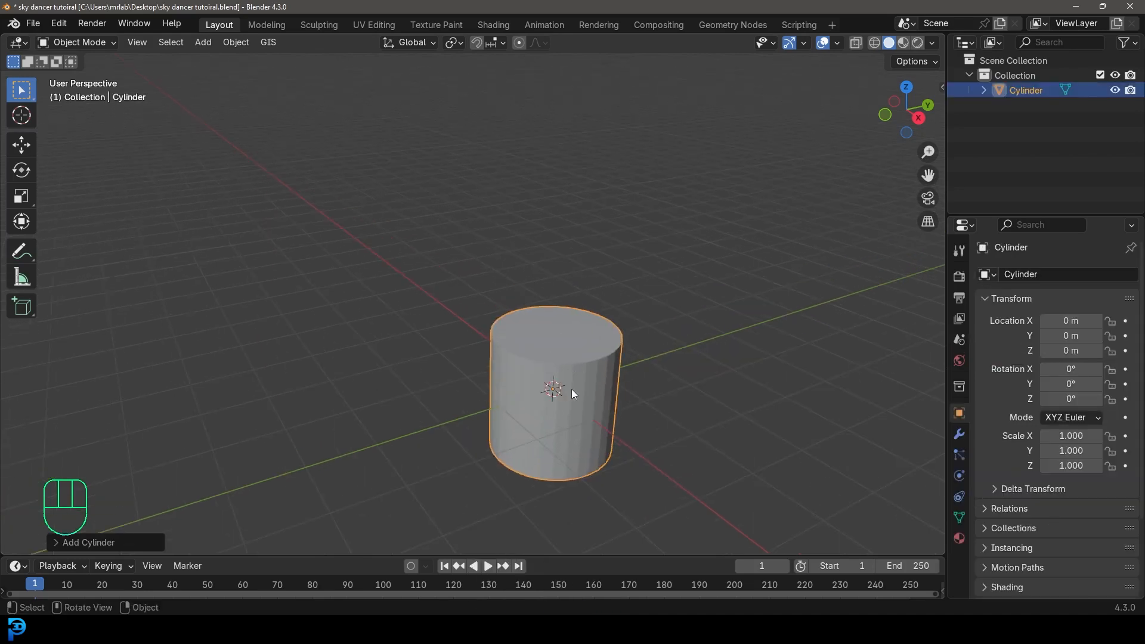
Scale the cylinder's whole mesh down to 0.2 in Edit Mode.
{"action": "key", "text": "Tab"}
{"action": "middle_click_drag", "start_coordinate": [595, 364], "coordinate": [571, 328], "text": "shift"}
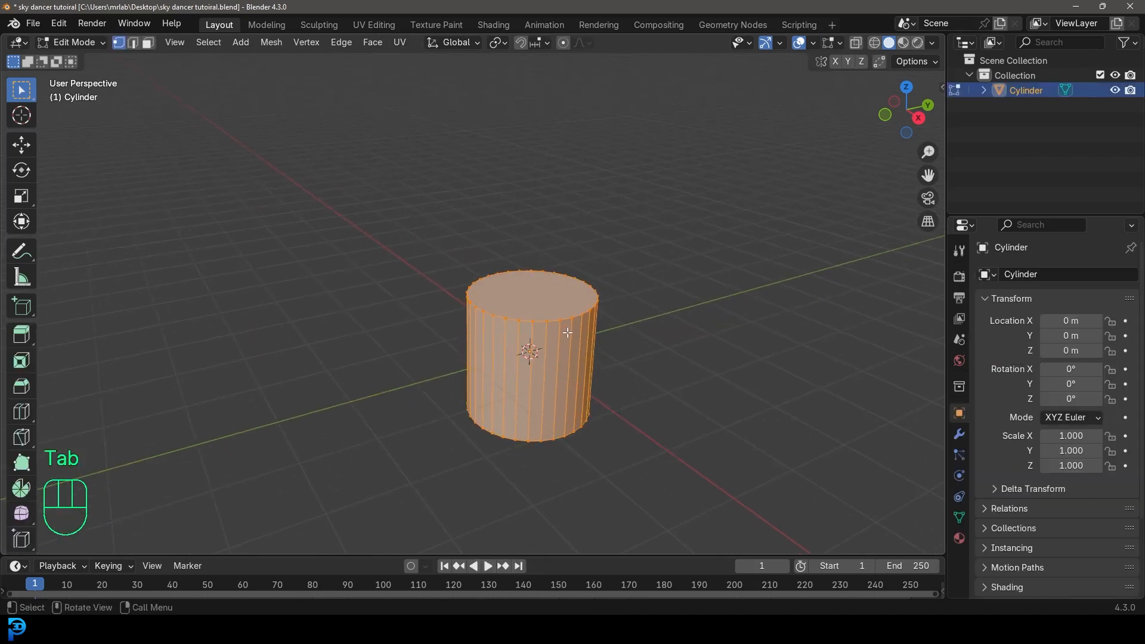
{"action": "type", "text": "s.2"}
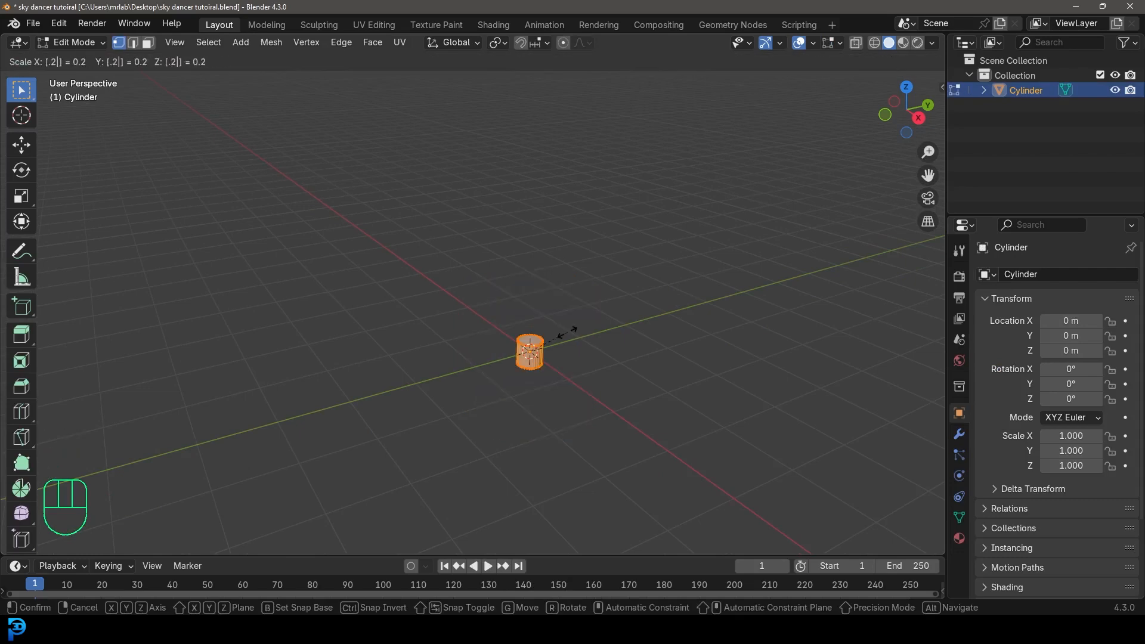
{"action": "key", "text": "Return"}
Enable X-ray and raise the cylinder's top vertices along Z in front view to make a tall, thin tube.
{"action": "key", "text": "KP_1"}
{"action": "scroll", "coordinate": [567, 332], "scroll_direction": "up", "scroll_amount": 3}
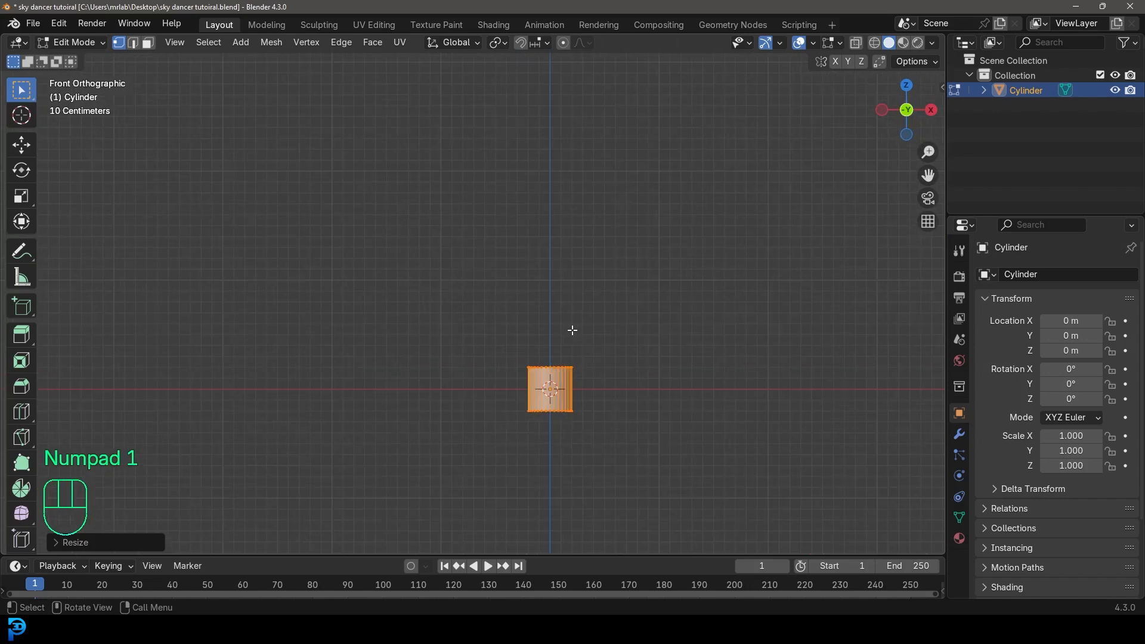
{"action": "left_click", "coordinate": [856, 41]}
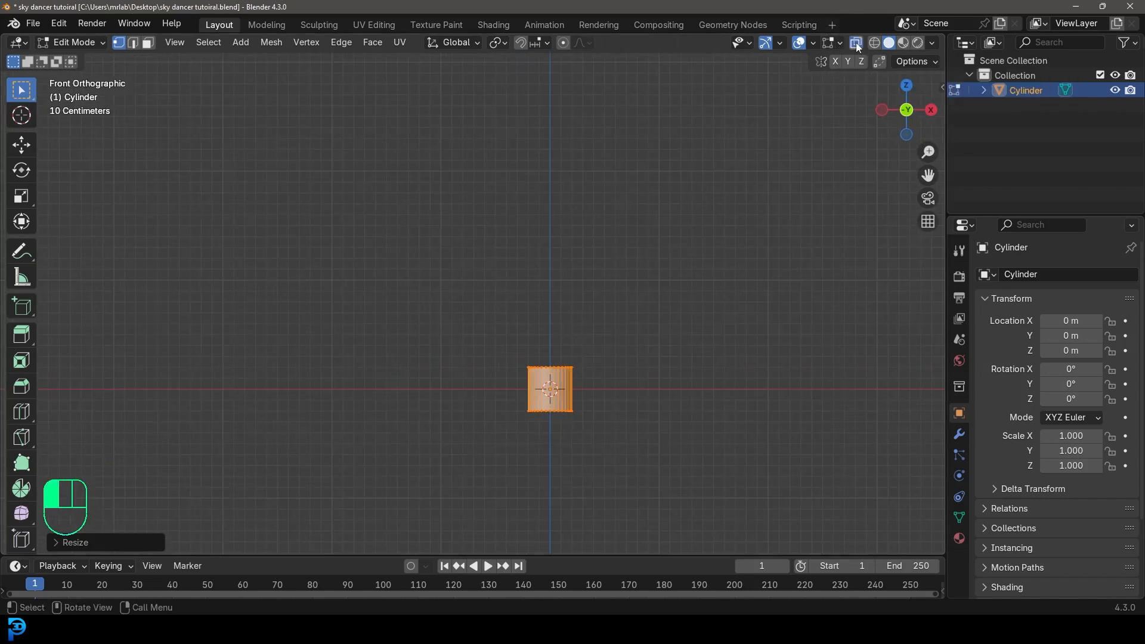
{"action": "left_click_drag", "start_coordinate": [424, 309], "coordinate": [626, 378]}
{"action": "scroll", "coordinate": [586, 335], "scroll_direction": "down", "scroll_amount": 3}
{"action": "key", "text": "g"}
{"action": "key", "text": "z"}
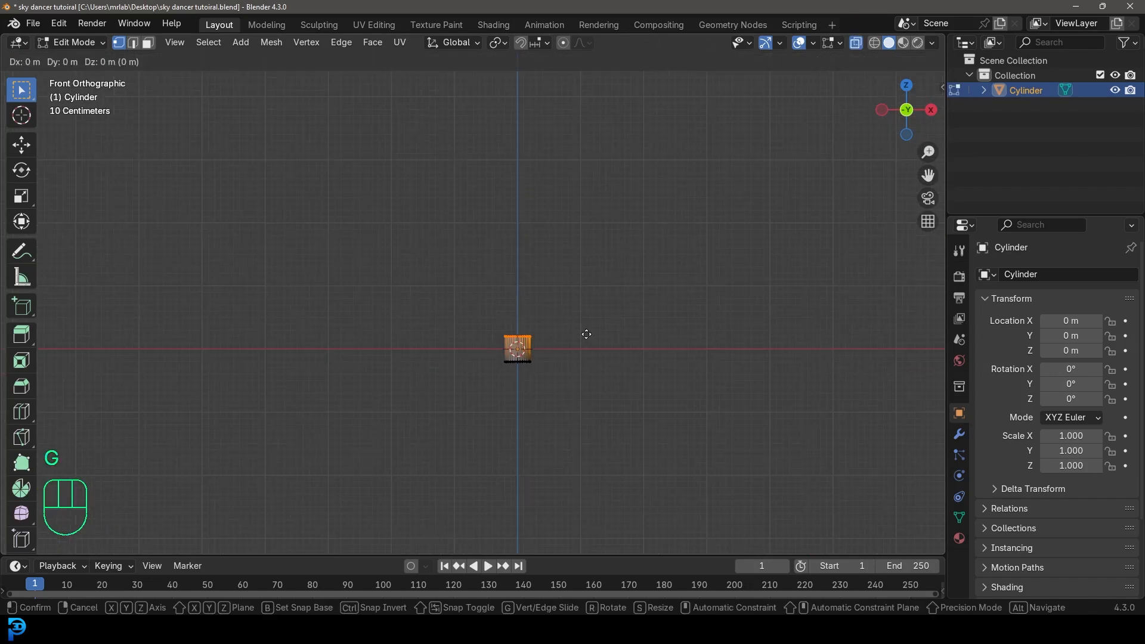
{"action": "left_click", "coordinate": [595, 131]}
Move the whole mesh up about 0.22 m along Z so the tube's base sits at the origin.
{"action": "key", "text": "a"}
{"action": "scroll", "coordinate": [626, 446], "scroll_direction": "up", "scroll_amount": 1}
{"action": "key", "text": "g"}
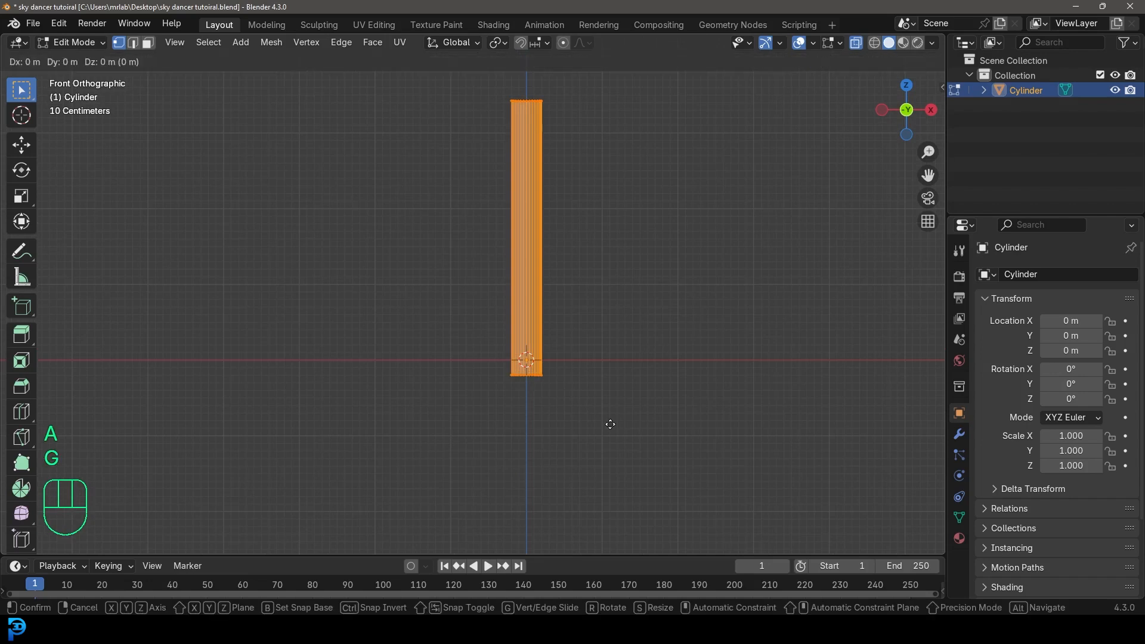
{"action": "key", "text": "z"}
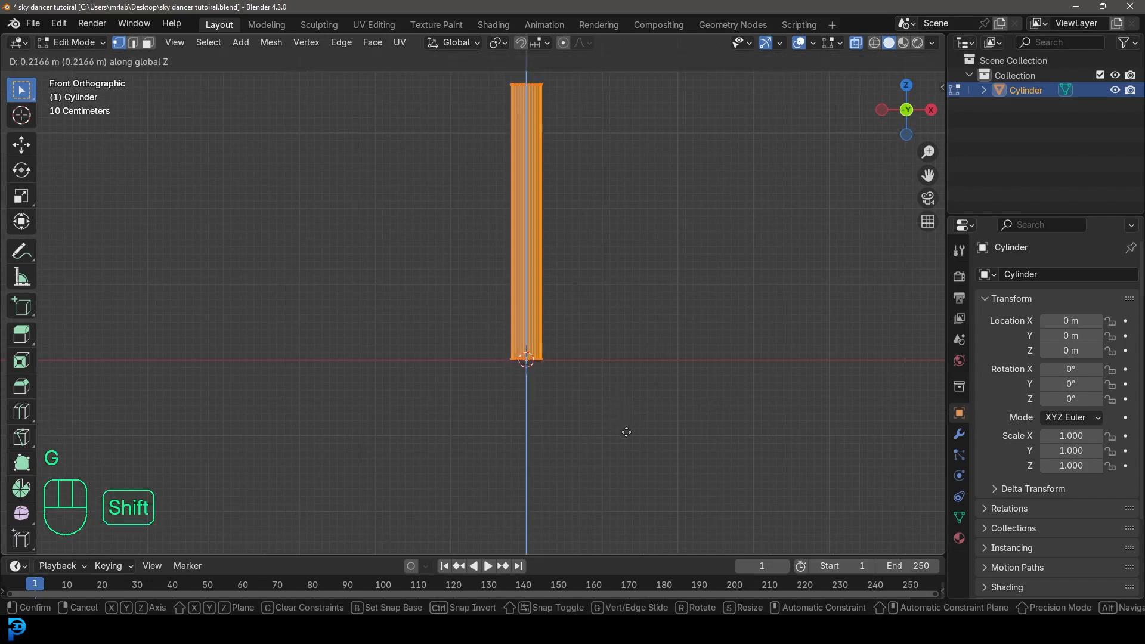
{"action": "left_click", "coordinate": [627, 434]}
Add about 76 evenly spaced horizontal loop cuts along the tube's height without sliding them.
{"action": "middle_click_drag", "start_coordinate": [659, 294], "coordinate": [588, 335]}
{"action": "key", "text": "KP_1"}
{"action": "scroll", "coordinate": [588, 332], "scroll_direction": "up", "scroll_amount": 6}
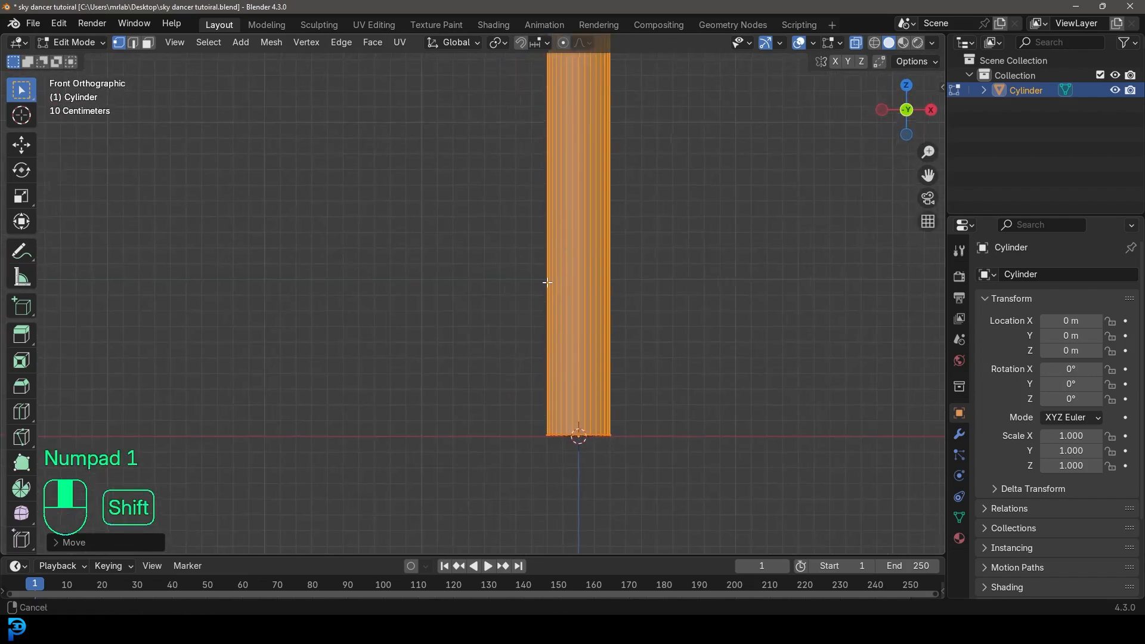
{"action": "middle_click_drag", "start_coordinate": [545, 282], "coordinate": [461, 314], "text": "shift"}
{"action": "key", "text": "ctrl+r"}
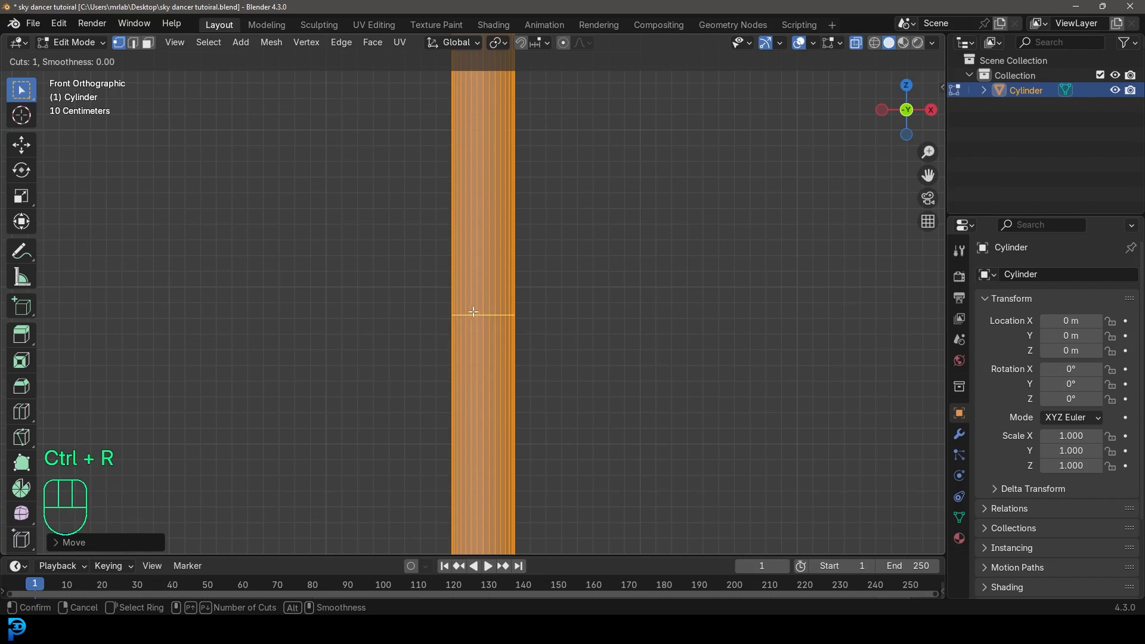
{"action": "scroll", "coordinate": [497, 314], "scroll_direction": "up", "scroll_amount": 20}
{"action": "scroll", "coordinate": [499, 315], "scroll_direction": "up", "scroll_amount": 20}
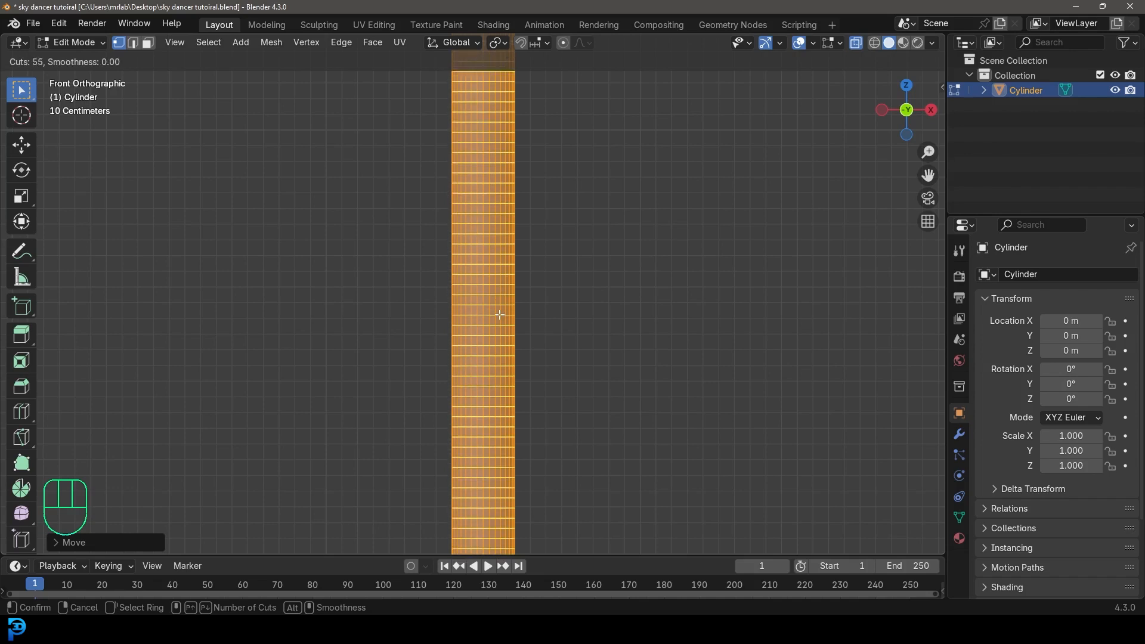
{"action": "scroll", "coordinate": [500, 315], "scroll_direction": "up", "scroll_amount": 20}
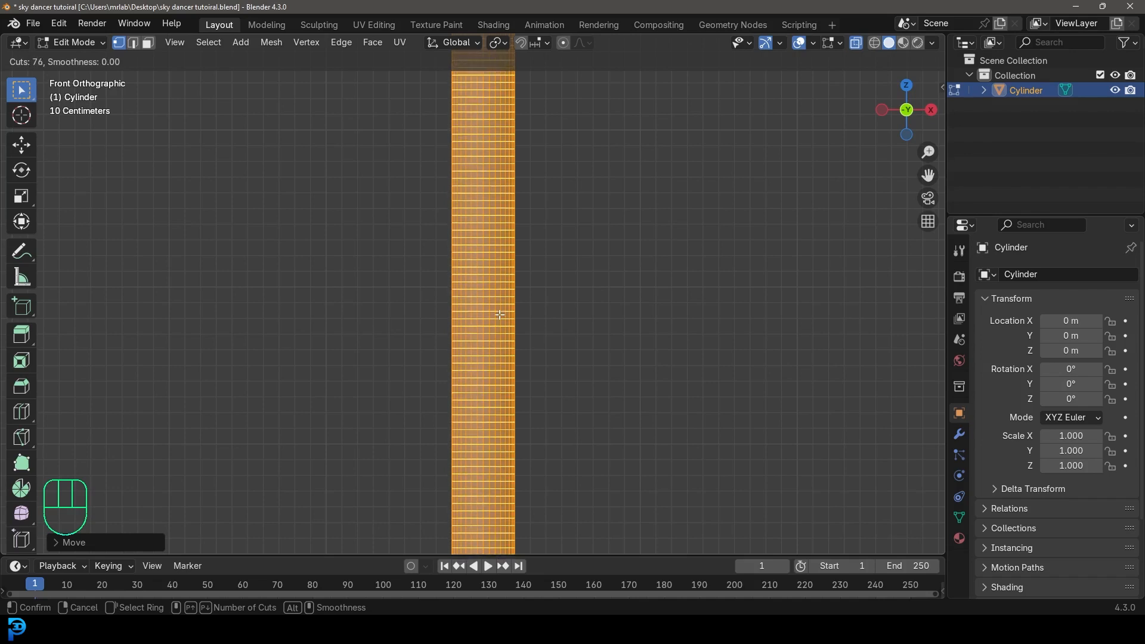
{"action": "scroll", "coordinate": [500, 315], "scroll_direction": "up", "scroll_amount": 2}
{"action": "left_click", "coordinate": [499, 315]}
{"action": "right_click", "coordinate": [499, 315]}
Turn off X-ray and delete the tube's top and bottom cap faces in face select mode.
{"action": "scroll", "coordinate": [531, 391], "scroll_direction": "down", "scroll_amount": 10}
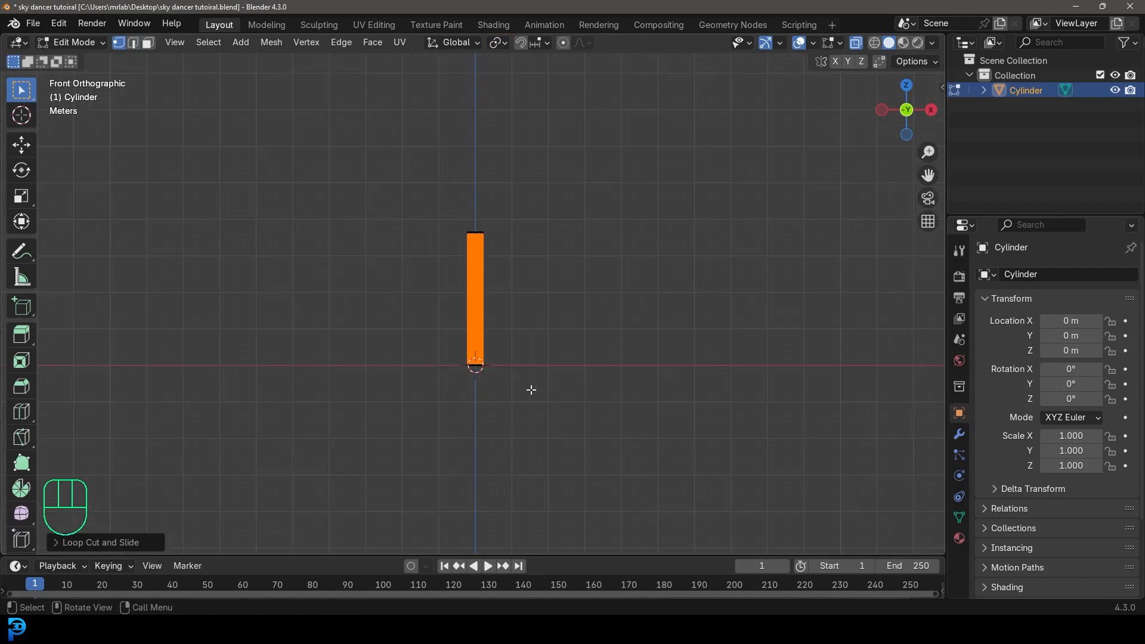
{"action": "scroll", "coordinate": [532, 301], "scroll_direction": "up", "scroll_amount": 5}
{"action": "middle_click_drag", "start_coordinate": [537, 306], "coordinate": [477, 399]}
{"action": "left_click", "coordinate": [855, 42]}
{"action": "left_click", "coordinate": [150, 44]}
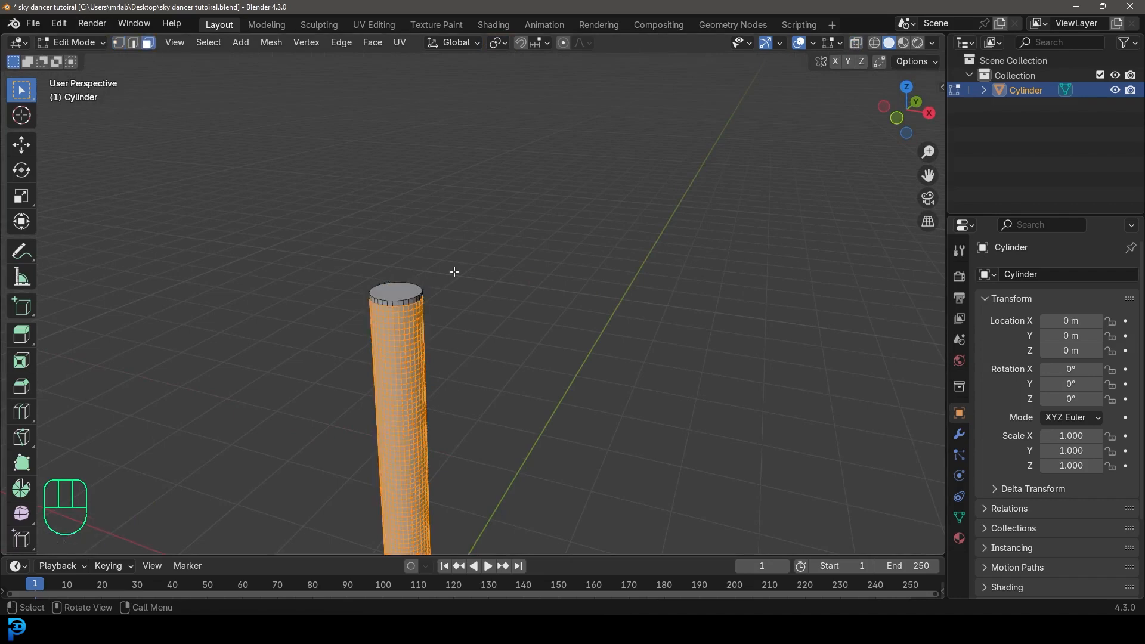
{"action": "left_click", "coordinate": [392, 291]}
{"action": "middle_click_drag", "start_coordinate": [503, 435], "coordinate": [511, 223], "text": "shift"}
{"action": "scroll", "coordinate": [511, 223], "scroll_direction": "down", "scroll_amount": 3}
{"action": "middle_click_drag", "start_coordinate": [470, 358], "coordinate": [493, 248]}
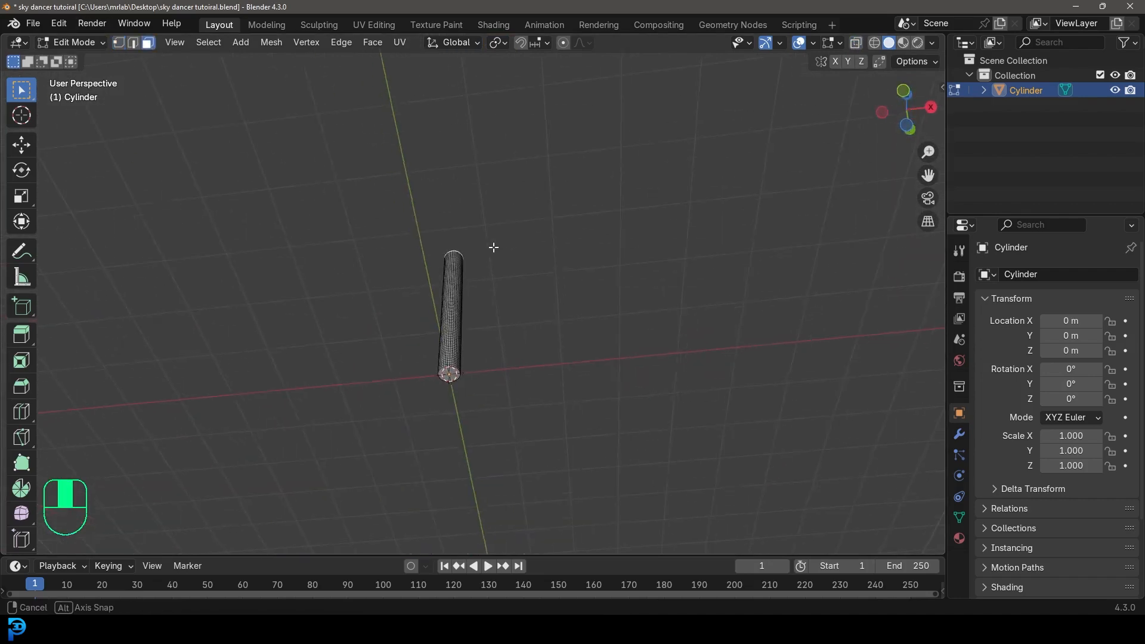
{"action": "scroll", "coordinate": [486, 281], "scroll_direction": "up", "scroll_amount": 2}
{"action": "left_click", "coordinate": [448, 400], "text": "shift"}
{"action": "key", "text": "x"}
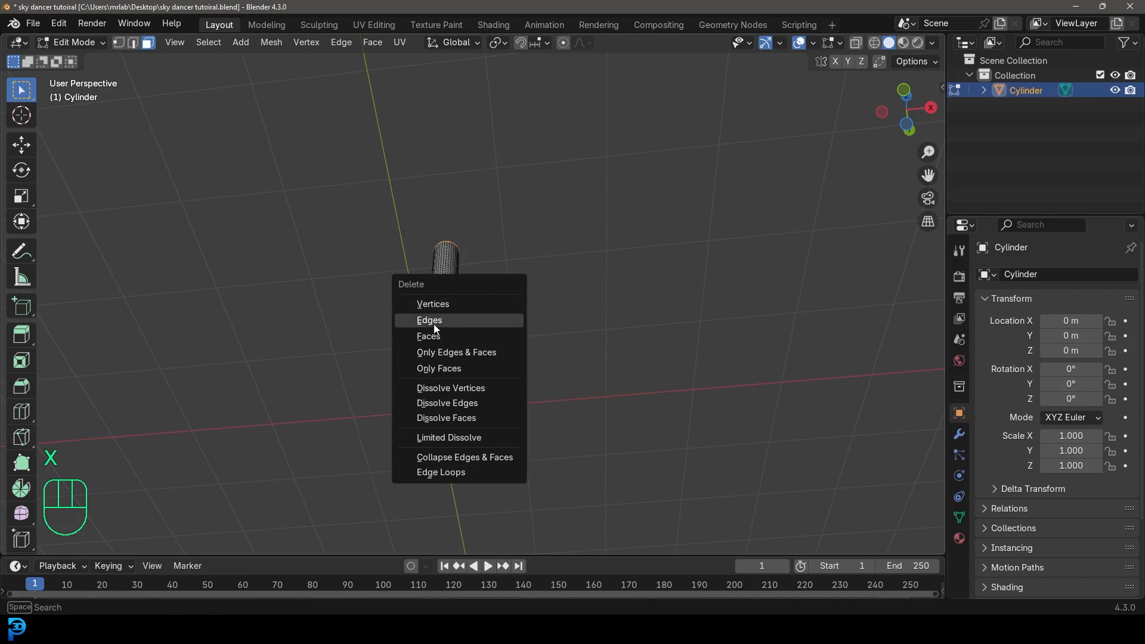
{"action": "left_click", "coordinate": [445, 335]}
{"action": "middle_click_drag", "start_coordinate": [478, 241], "coordinate": [508, 395]}
In front view with wireframe shading, delete all faces on the negative X half of the tube.
{"action": "key", "text": "KP_1"}
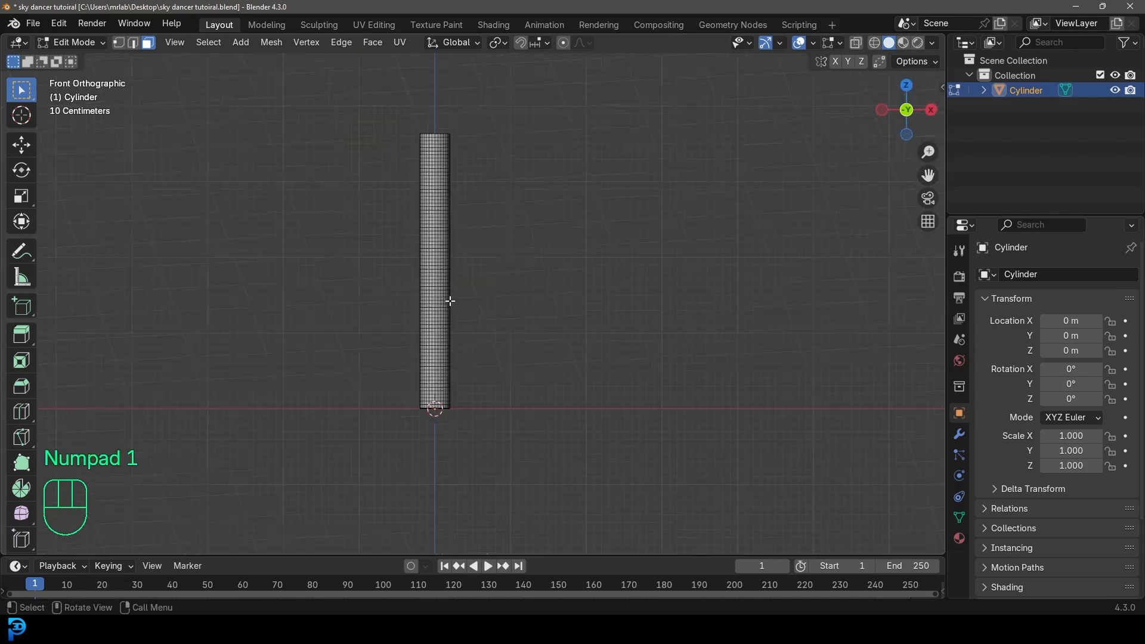
{"action": "mouse_move", "coordinate": [453, 301]}
{"action": "middle_mouse_down", "text": "shift"}
{"action": "mouse_move", "coordinate": [460, 292]}
{"action": "mouse_move", "coordinate": [503, 306]}
{"action": "middle_mouse_up", "text": "shift"}
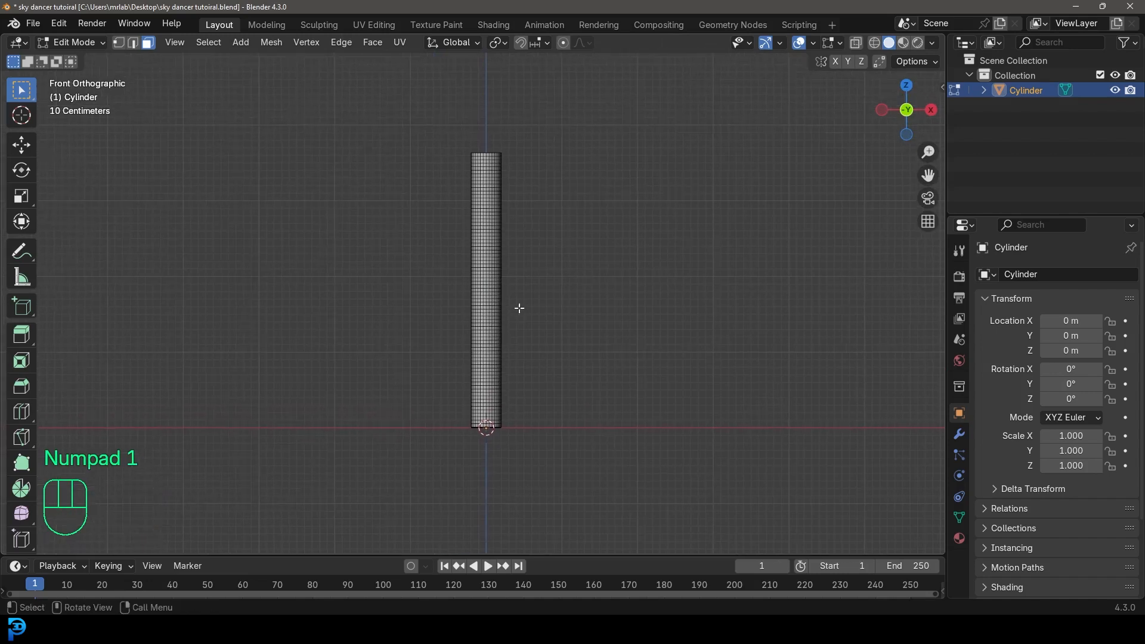
{"action": "scroll", "coordinate": [574, 278], "scroll_direction": "up", "scroll_amount": 2}
{"action": "key", "text": "z"}
{"action": "left_click", "coordinate": [448, 278]}
{"action": "left_click_drag", "start_coordinate": [405, 64], "coordinate": [490, 575]}
{"action": "middle_click_drag", "start_coordinate": [493, 281], "coordinate": [524, 409], "text": "shift"}
{"action": "scroll", "coordinate": [493, 151], "scroll_direction": "up", "scroll_amount": 2}
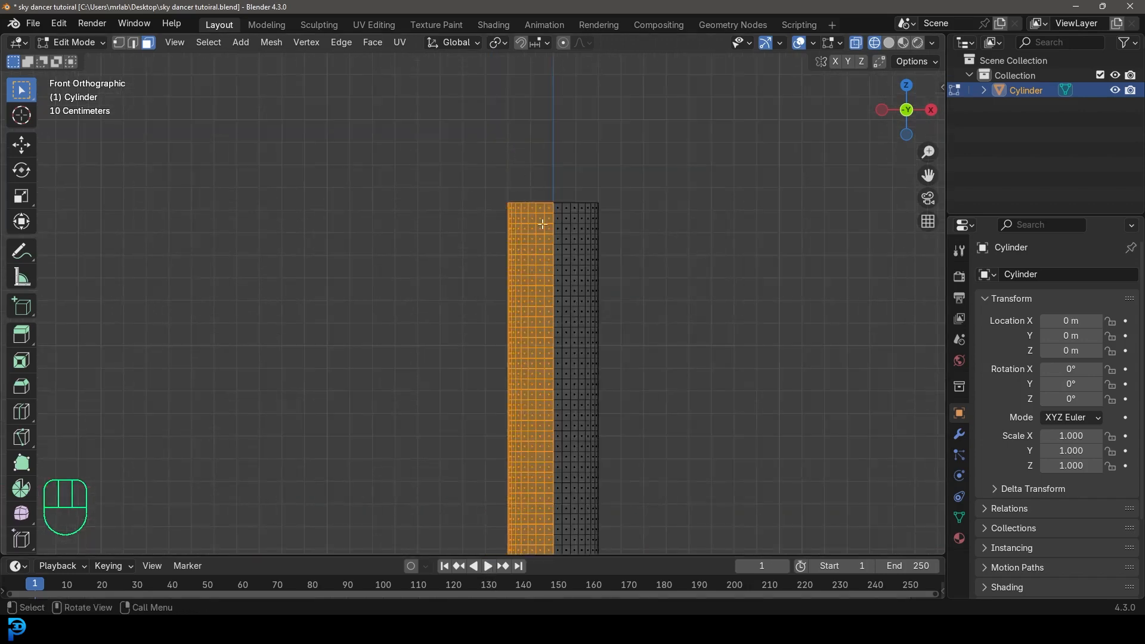
{"action": "middle_click_drag", "start_coordinate": [566, 178], "coordinate": [537, 168], "text": "shift"}
{"action": "scroll", "coordinate": [477, 252], "scroll_direction": "down", "scroll_amount": 5}
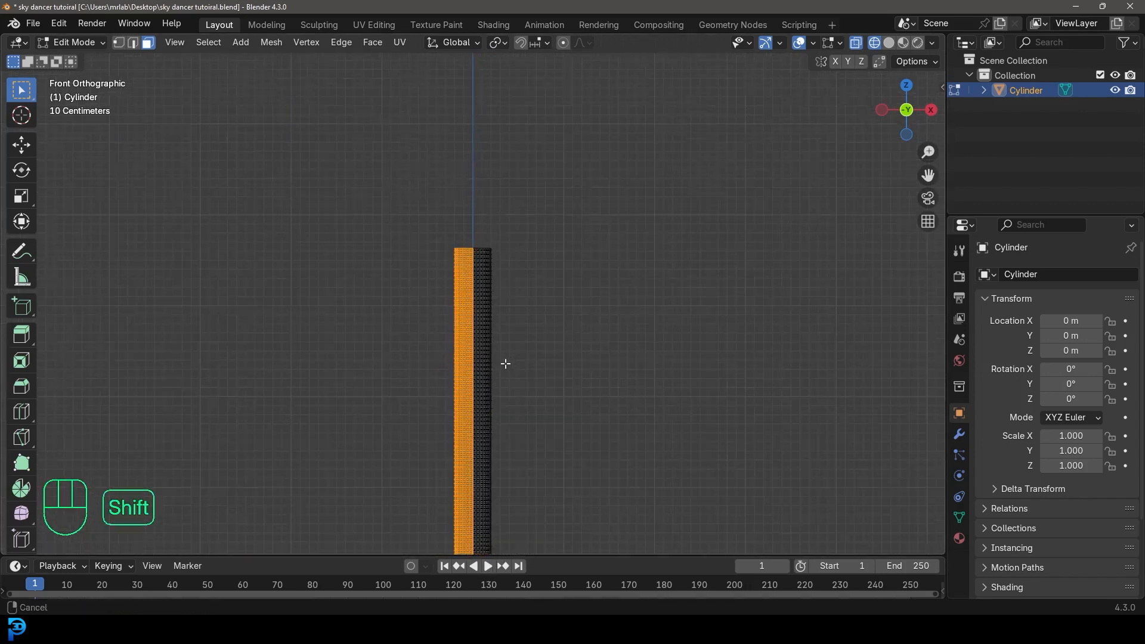
{"action": "middle_click_drag", "start_coordinate": [503, 363], "coordinate": [523, 190], "text": "shift"}
{"action": "key", "text": "x"}
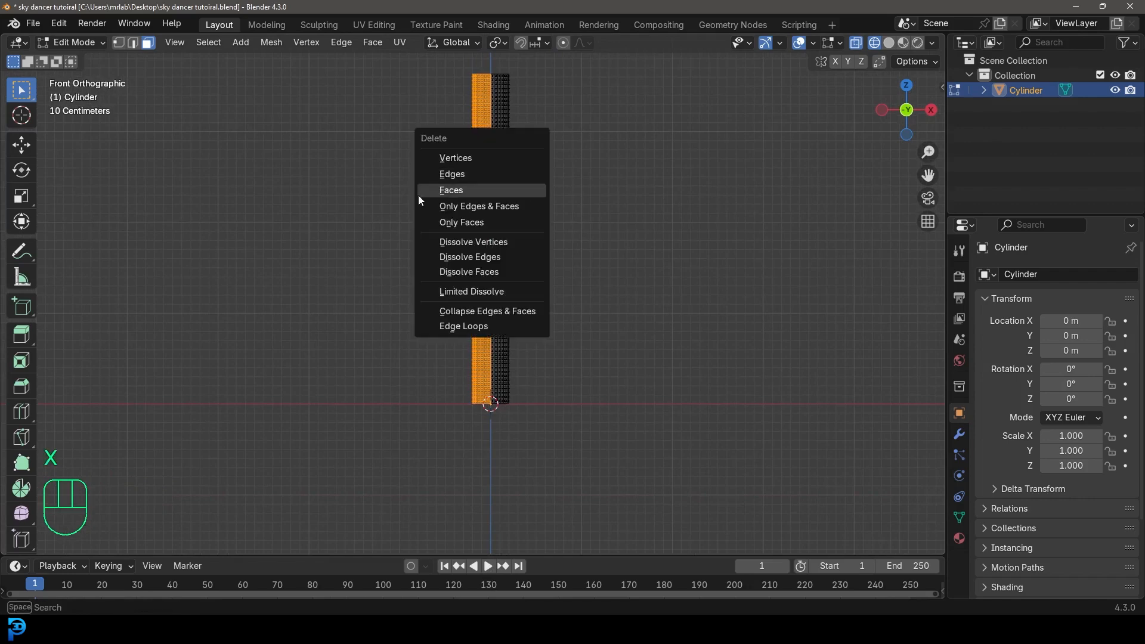
{"action": "left_click", "coordinate": [462, 190]}
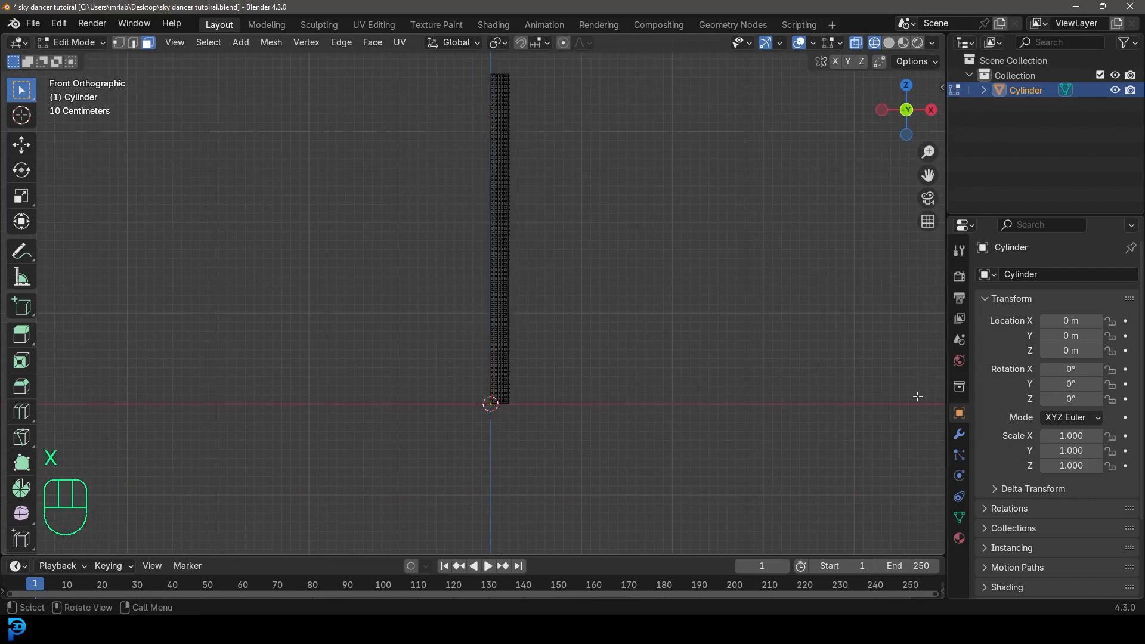
Add a Mirror modifier on the X axis with Clipping enabled, and return to solid shading.
{"action": "left_click", "coordinate": [960, 433]}
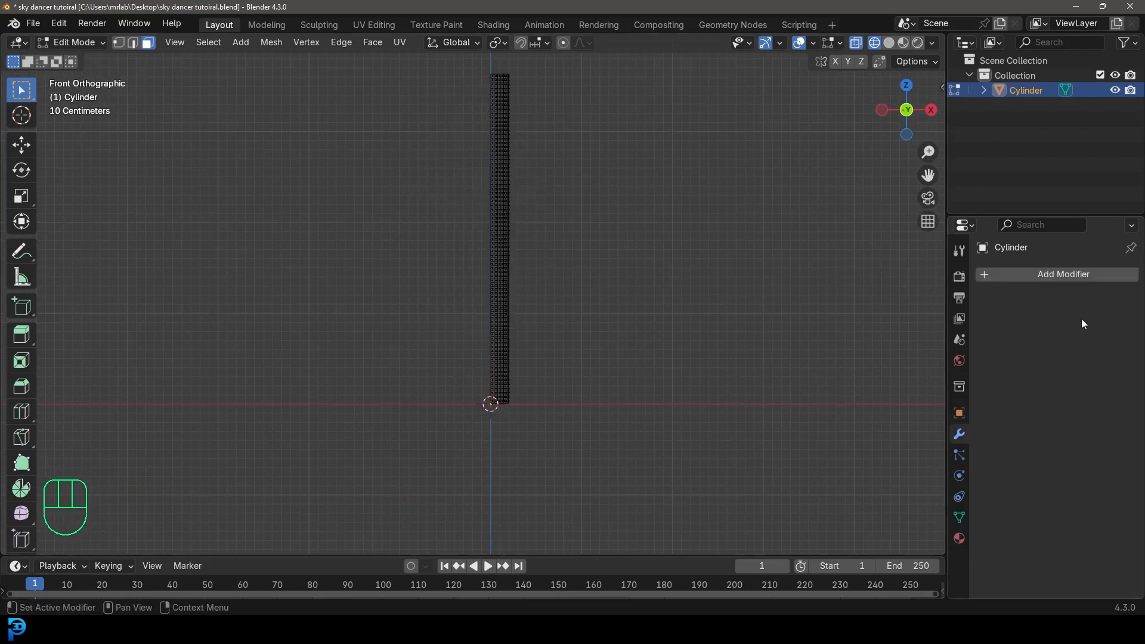
{"action": "left_click", "coordinate": [1054, 275]}
{"action": "left_click", "coordinate": [1007, 272]}
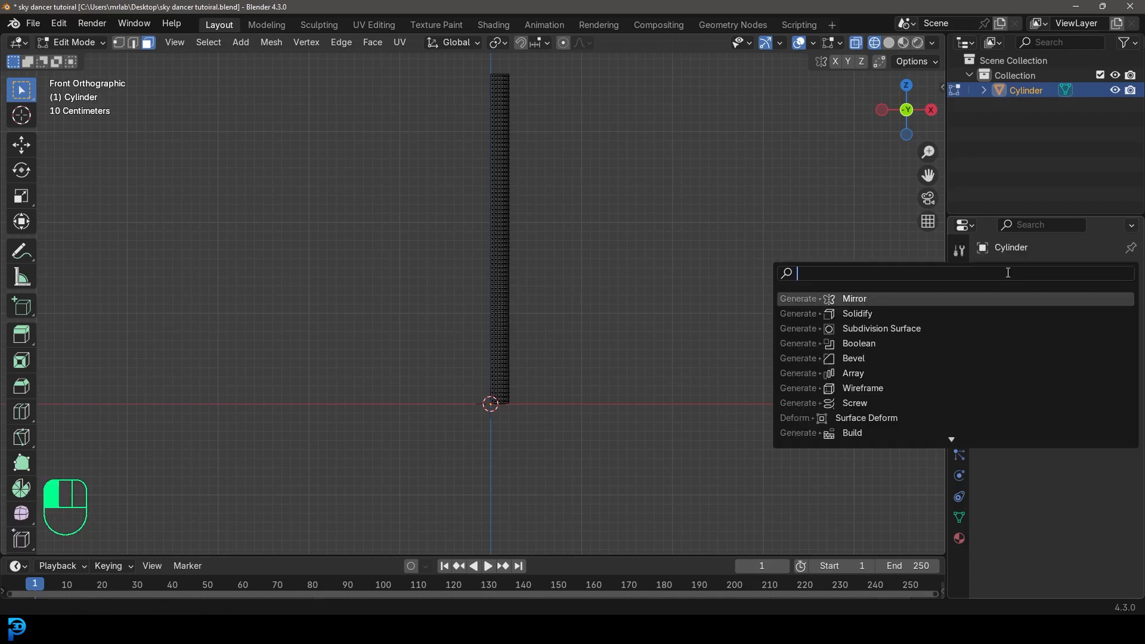
{"action": "type", "text": "mir"}
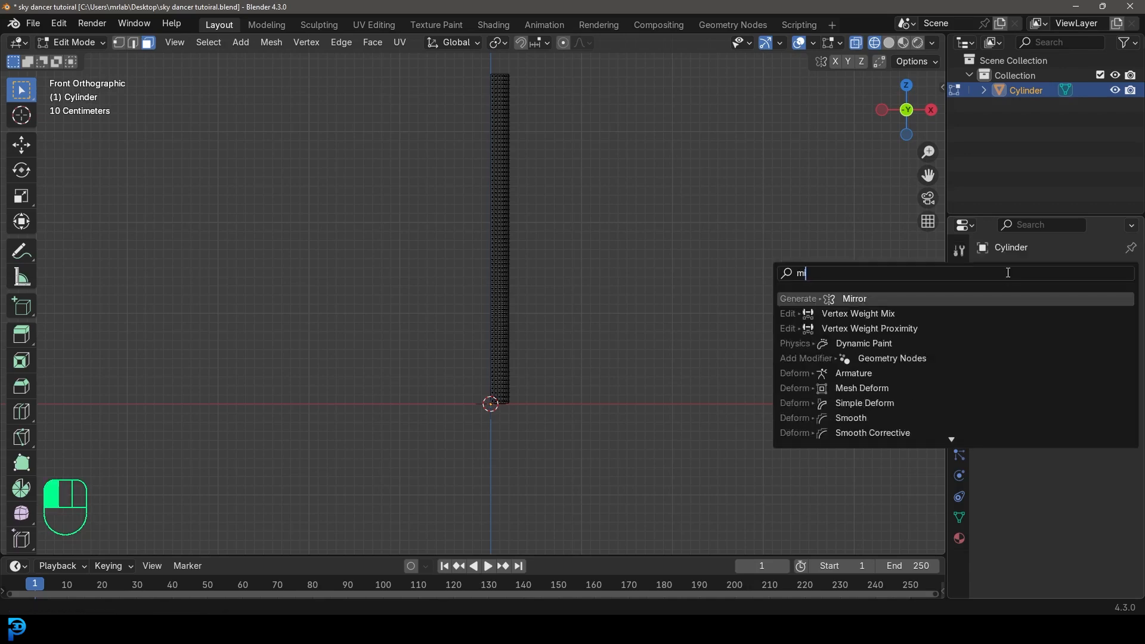
{"action": "left_click", "coordinate": [913, 298]}
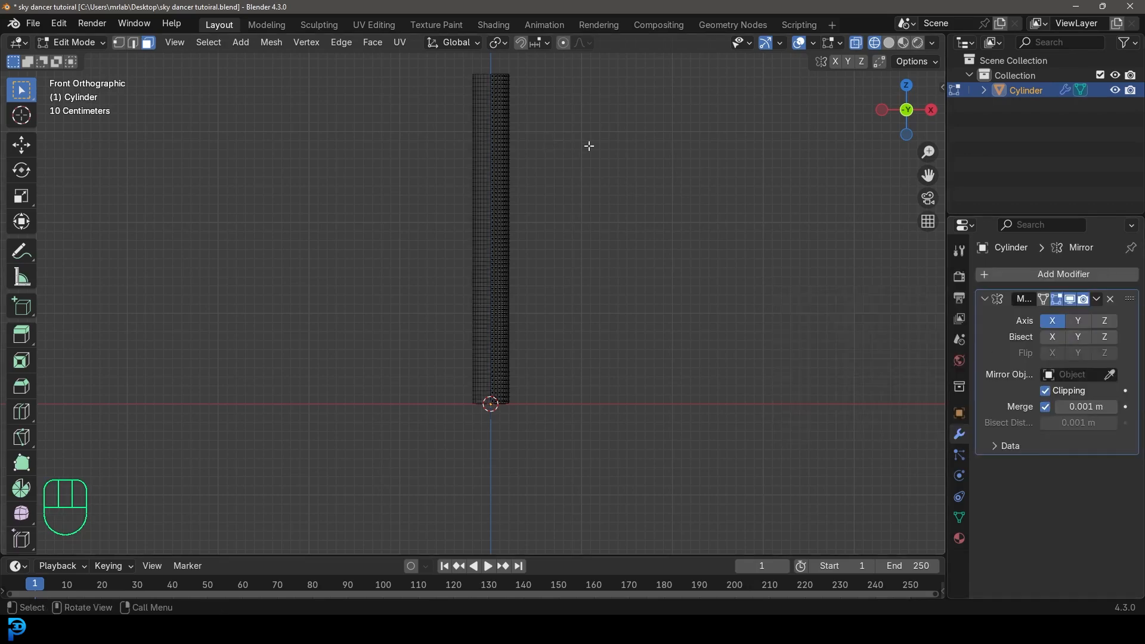
{"action": "key", "text": "z"}
{"action": "left_click", "coordinate": [680, 156]}
{"action": "scroll", "coordinate": [519, 210], "scroll_direction": "up", "scroll_amount": 3}
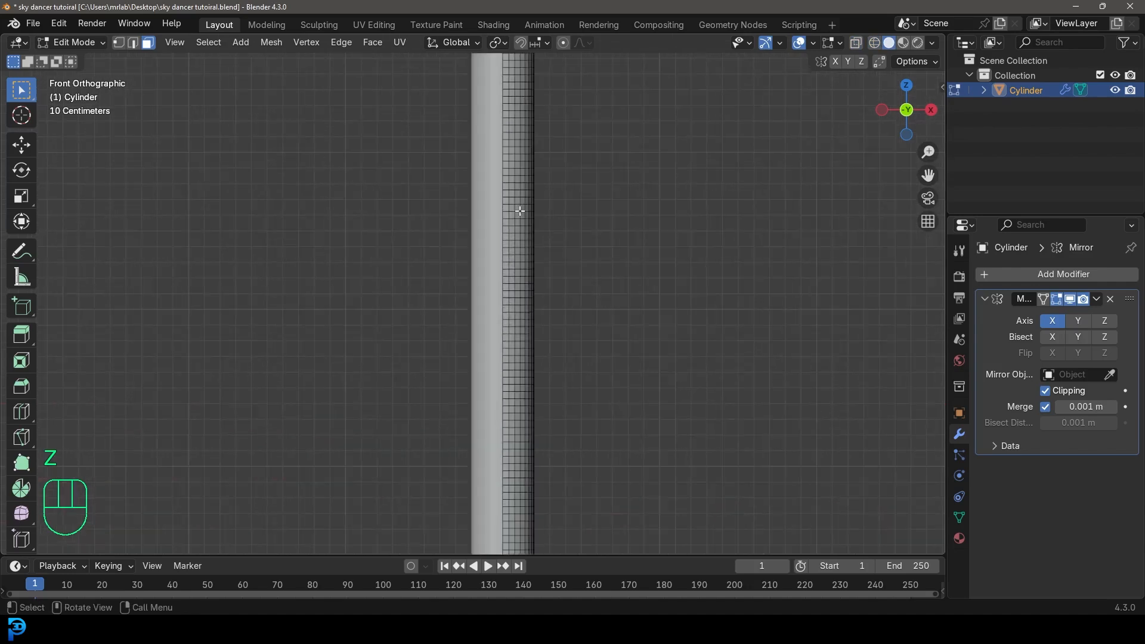
In right view, select a centred block of faces six wide and four high on the upper part of the tube for the arm opening.
{"action": "key", "text": "KP_3"}
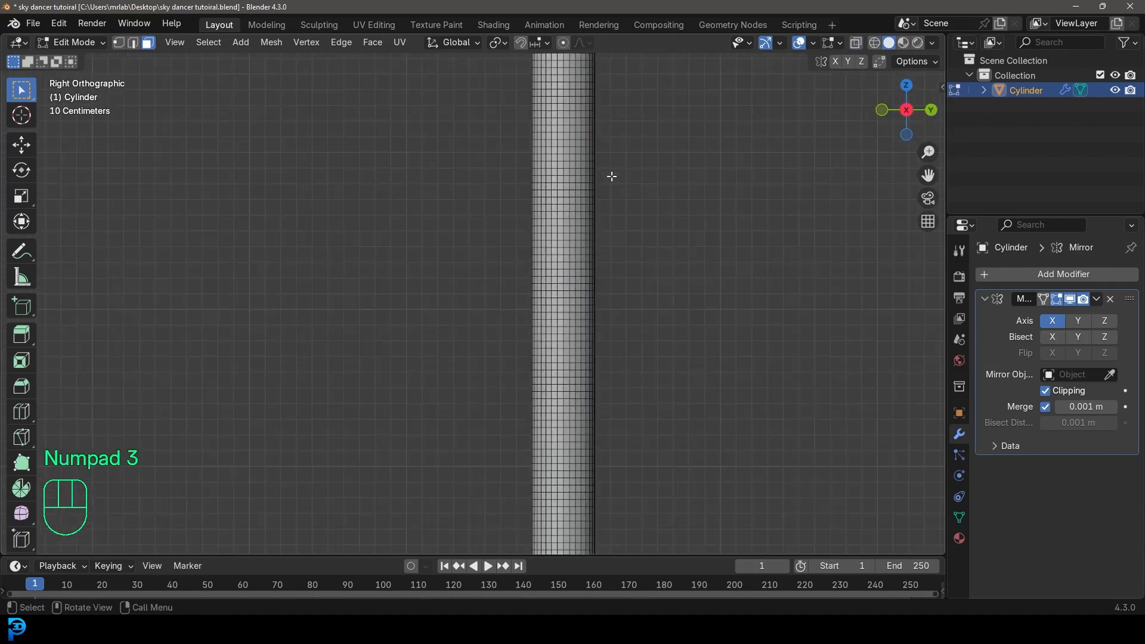
{"action": "middle_click_drag", "start_coordinate": [608, 166], "coordinate": [534, 235], "text": "shift"}
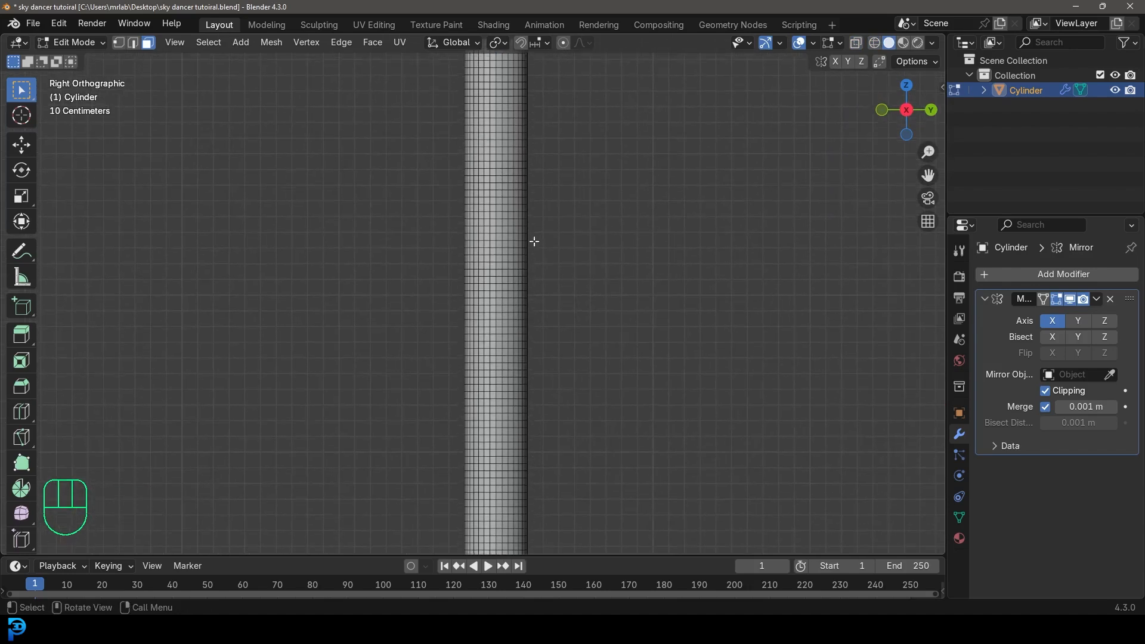
{"action": "scroll", "coordinate": [533, 201], "scroll_direction": "up", "scroll_amount": 4}
{"action": "scroll", "coordinate": [520, 207], "scroll_direction": "up", "scroll_amount": 2}
{"action": "scroll", "coordinate": [507, 221], "scroll_direction": "down", "scroll_amount": 8}
{"action": "scroll", "coordinate": [478, 253], "scroll_direction": "up", "scroll_amount": 3}
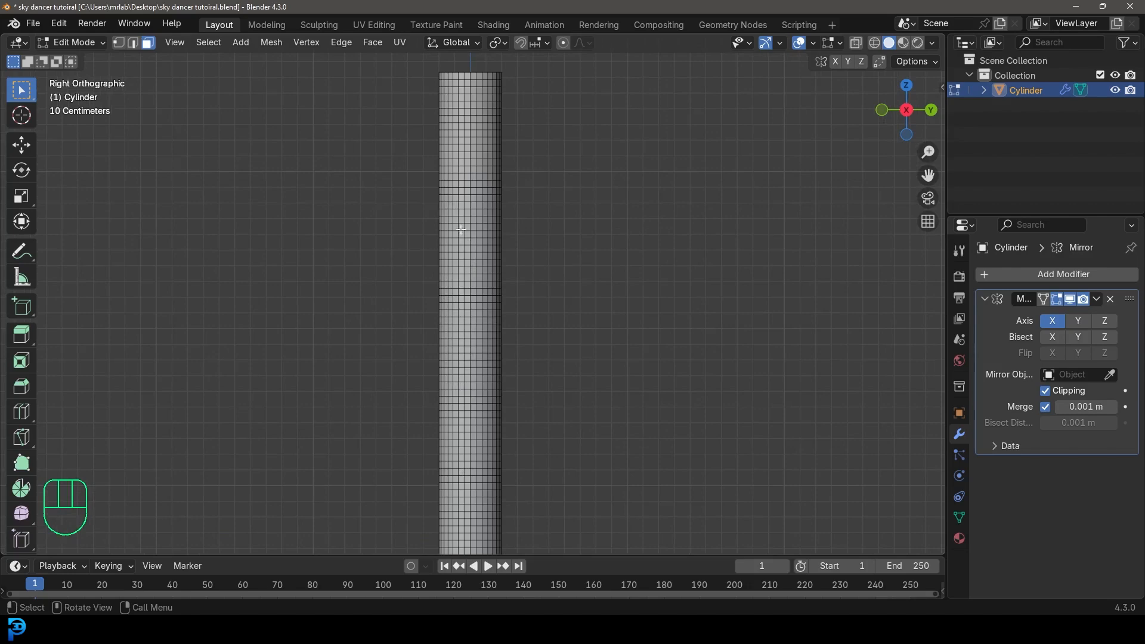
{"action": "left_click_drag", "start_coordinate": [462, 220], "coordinate": [483, 246]}
{"action": "scroll", "coordinate": [507, 226], "scroll_direction": "up", "scroll_amount": 3}
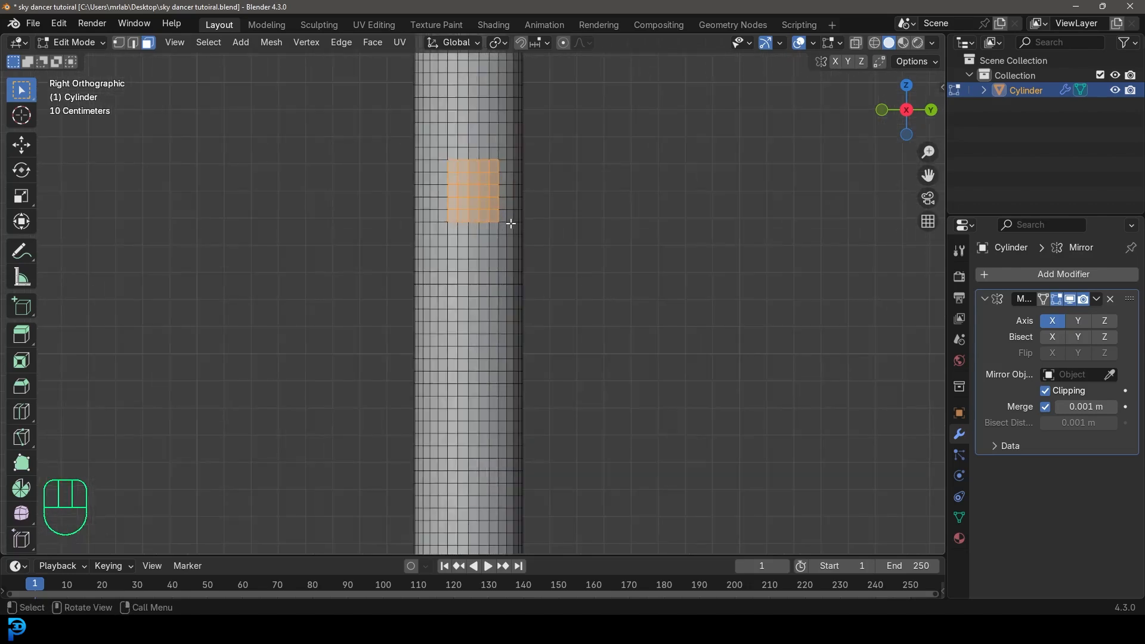
{"action": "middle_click_drag", "start_coordinate": [510, 222], "coordinate": [538, 294], "text": "shift"}
{"action": "scroll", "coordinate": [540, 258], "scroll_direction": "up", "scroll_amount": 1}
{"action": "left_click", "coordinate": [506, 222], "text": "alt+shift"}
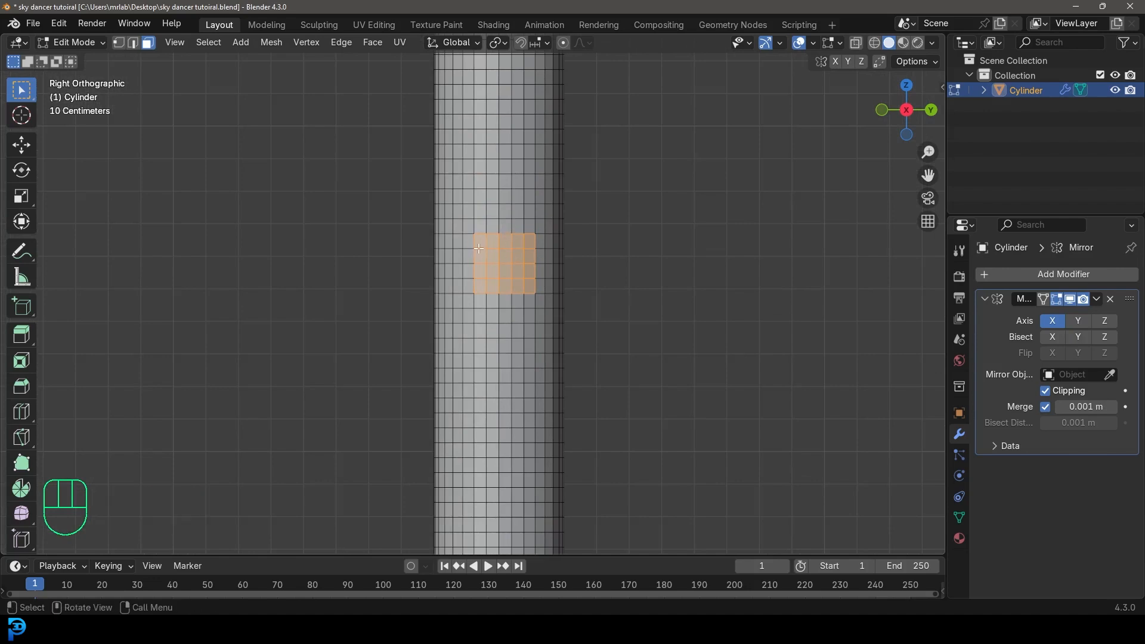
{"action": "left_click", "coordinate": [529, 248], "text": "alt+shift"}
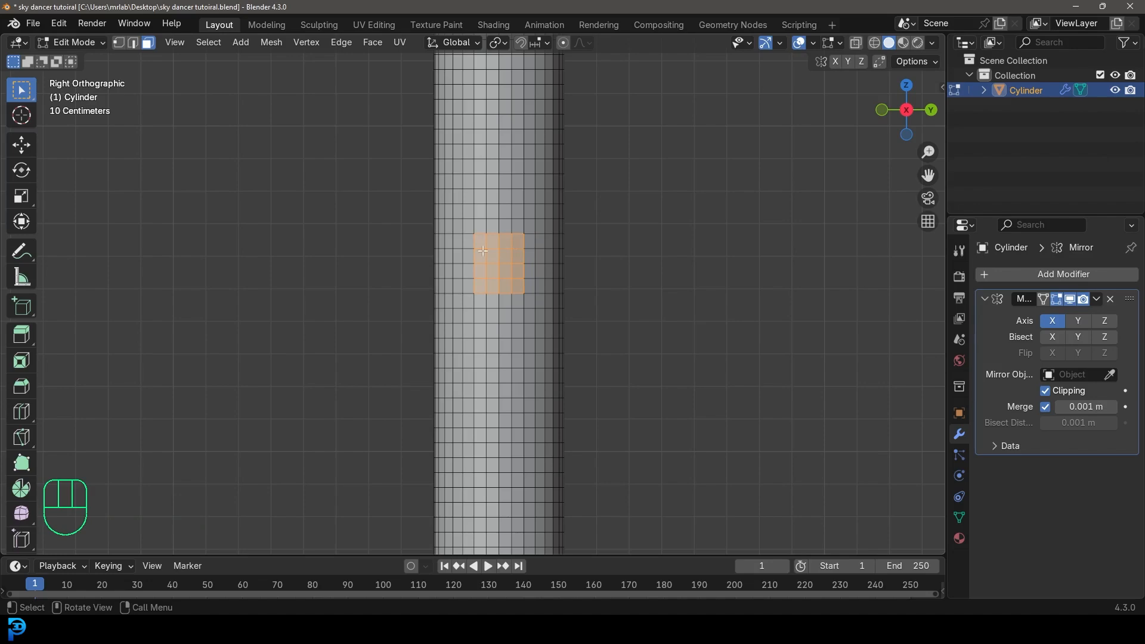
{"action": "scroll", "coordinate": [483, 251], "scroll_direction": "up", "scroll_amount": 1}
{"action": "left_click_drag", "start_coordinate": [464, 227], "coordinate": [544, 294]}
{"action": "scroll", "coordinate": [543, 270], "scroll_direction": "down", "scroll_amount": 2}
{"action": "middle_click_drag", "start_coordinate": [506, 280], "coordinate": [706, 292]}
{"action": "key", "text": "KP_1"}
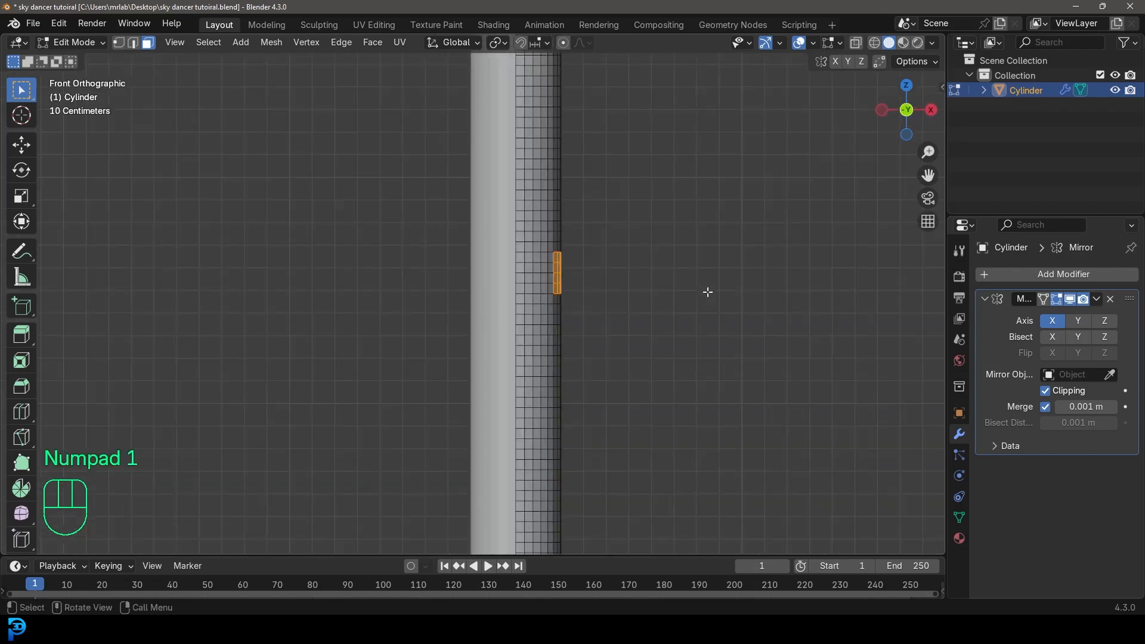
{"action": "key", "text": "KP_3"}
{"action": "scroll", "coordinate": [553, 270], "scroll_direction": "up", "scroll_amount": 4}
Extrude the selected face block, scale it slightly inward, and delete the inner faces to open an arm hole.
{"action": "key", "text": "e"}
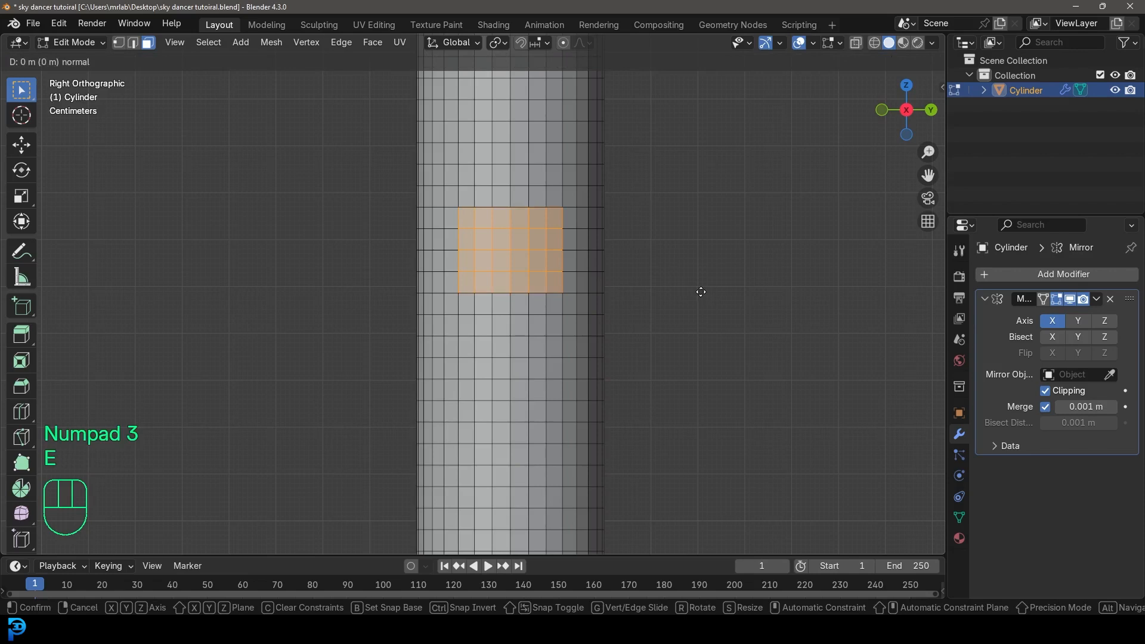
{"action": "key", "text": "s"}
{"action": "left_click", "coordinate": [655, 286]}
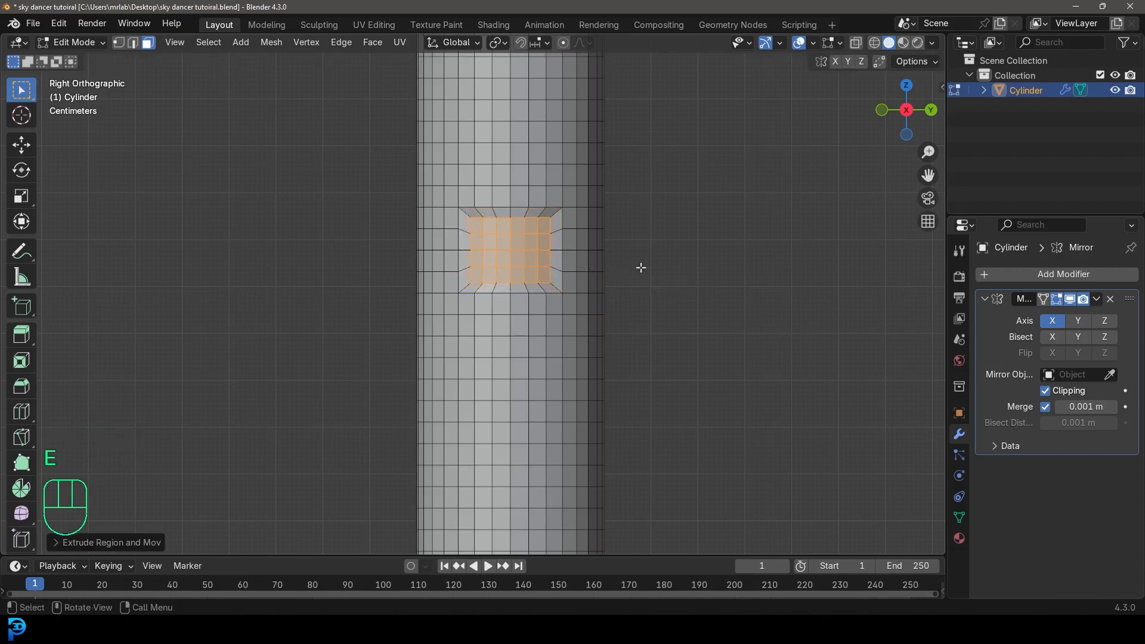
{"action": "key", "text": "x"}
{"action": "left_click", "coordinate": [603, 268]}
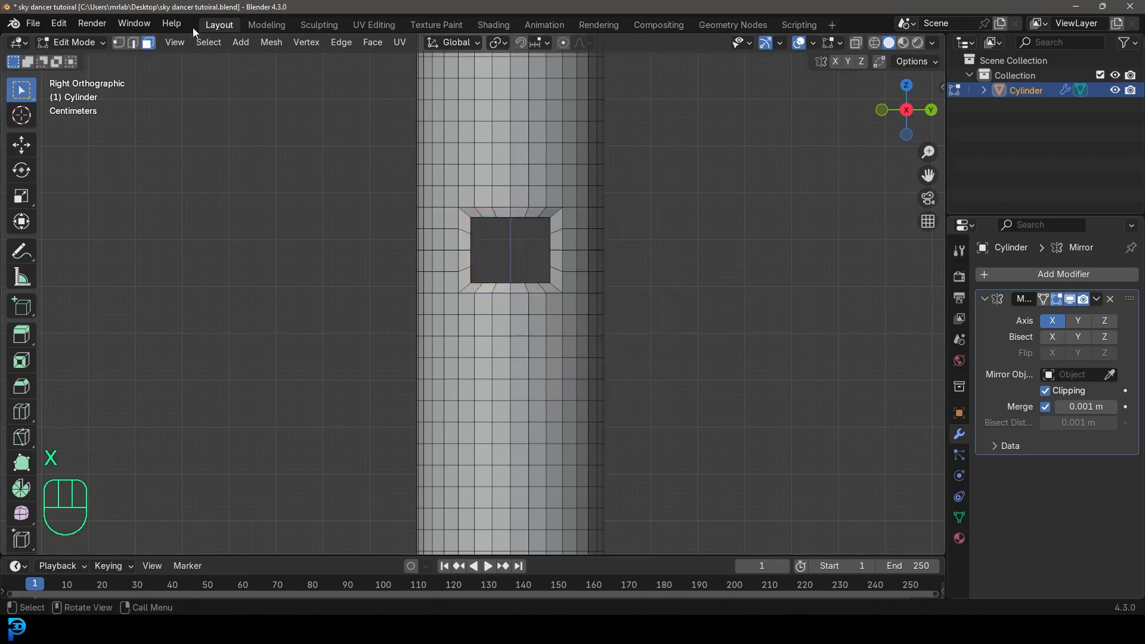
Select the arm hole's inner edge loop and round it into a circle with To Sphere at factor 1.
{"action": "left_click", "coordinate": [136, 47]}
{"action": "left_click", "coordinate": [501, 218], "text": "alt+shift"}
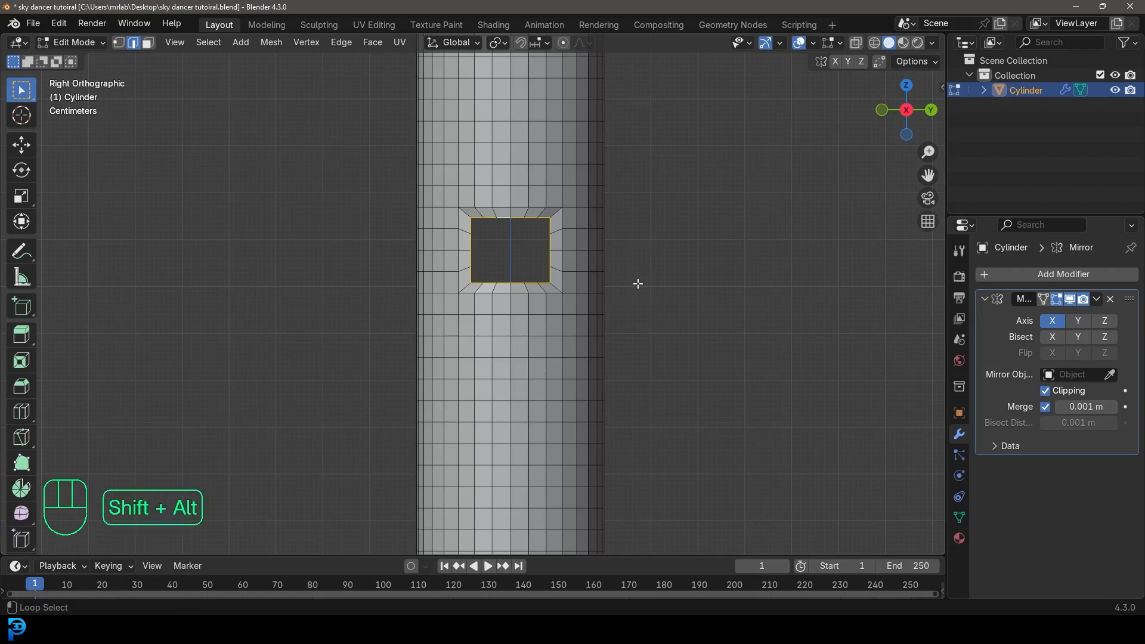
{"action": "key", "text": "shift+alt+s"}
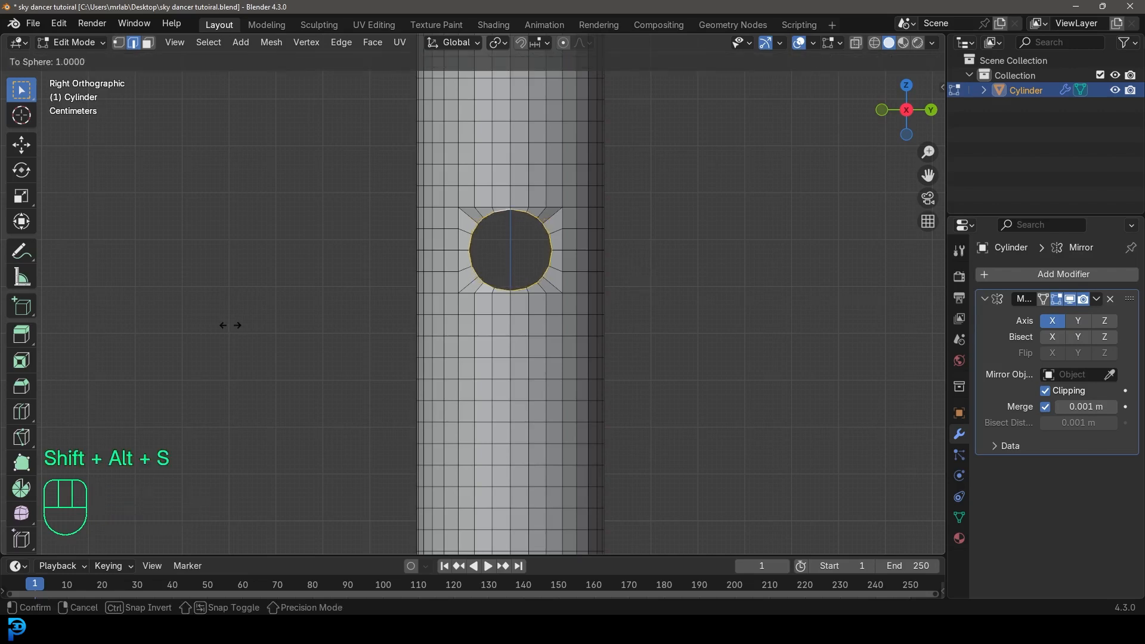
{"action": "left_click", "coordinate": [367, 323]}
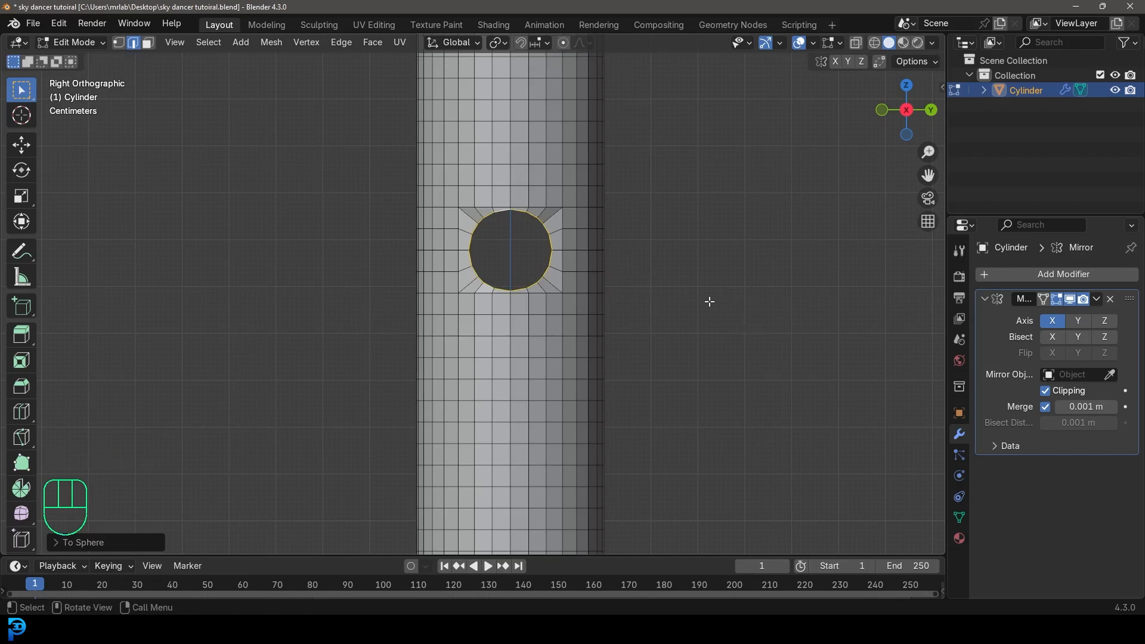
Extrude the round edge loop and scale it slightly inward to add a thin ring around the hole.
{"action": "key", "text": "e"}
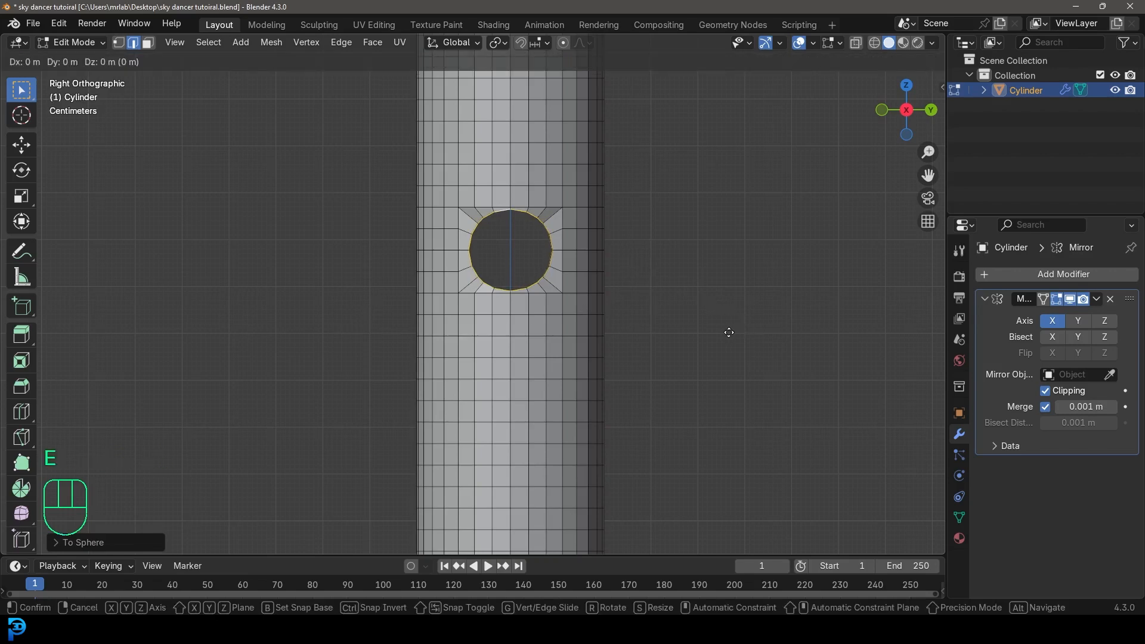
{"action": "key", "text": "s"}
{"action": "left_click", "coordinate": [701, 329]}
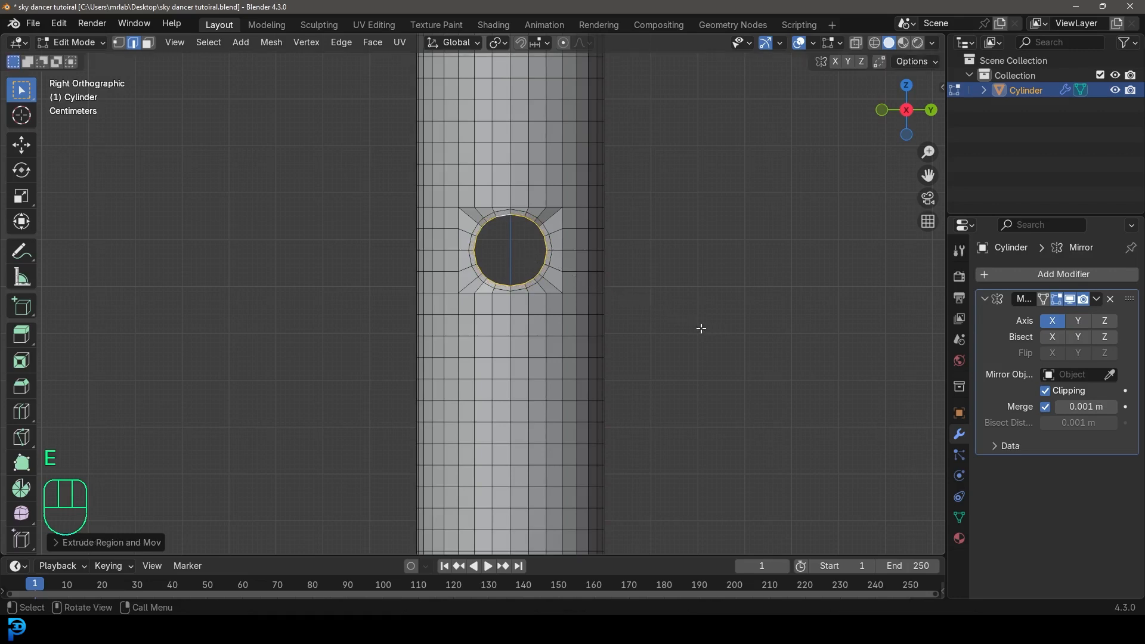
Grow the selection twice around the arm hole and smooth the surrounding vertices with the Smooth tool.
{"action": "key", "text": "ctrl+KP_Add"}
{"action": "key", "text": "ctrl+KP_Add"}
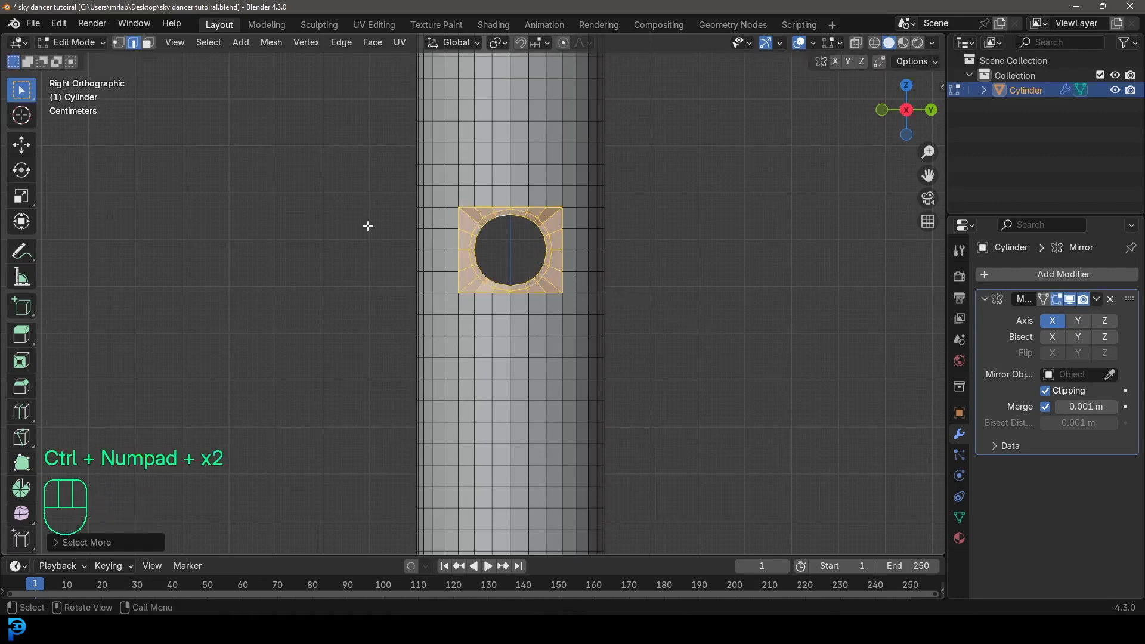
{"action": "left_click", "coordinate": [21, 512]}
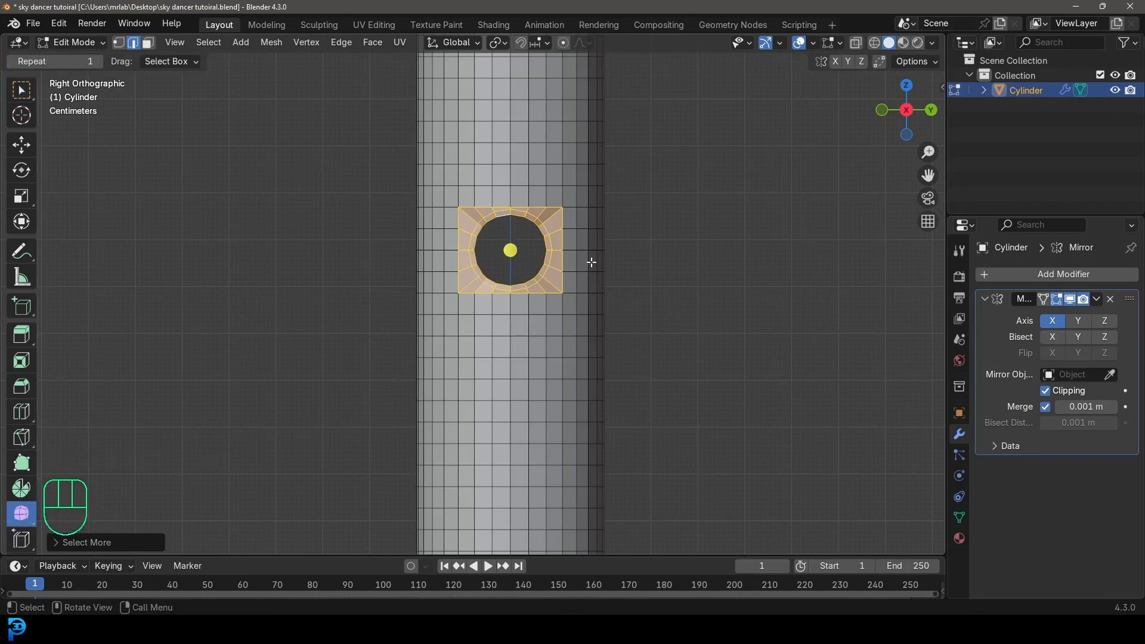
{"action": "left_click_drag", "start_coordinate": [518, 252], "coordinate": [654, 199]}
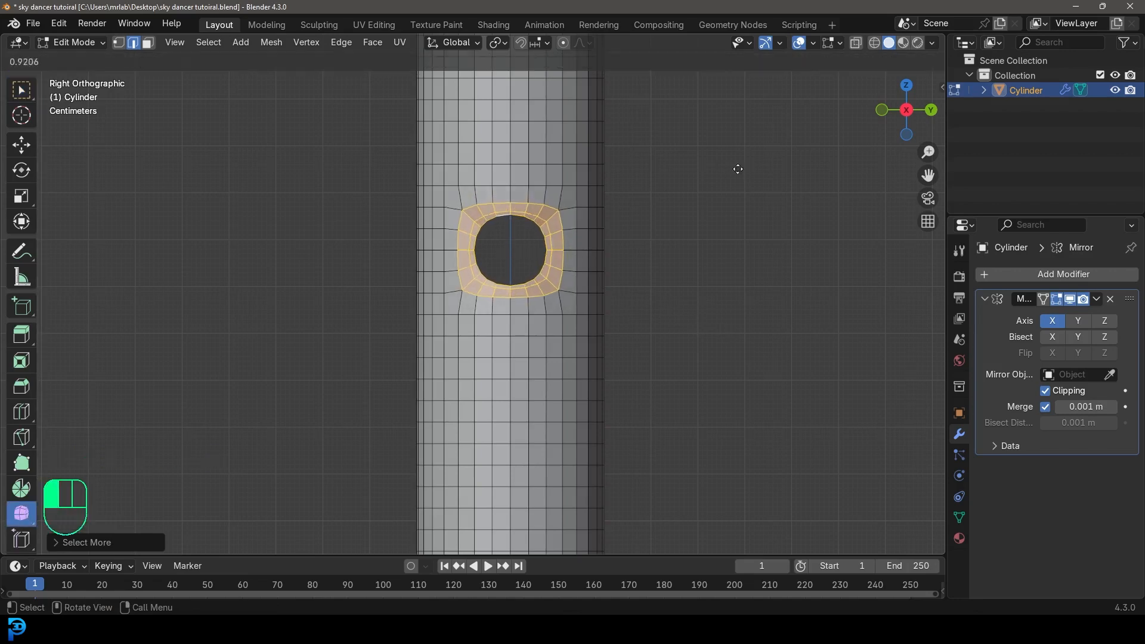
{"action": "left_click_drag", "start_coordinate": [784, 152], "coordinate": [605, 221]}
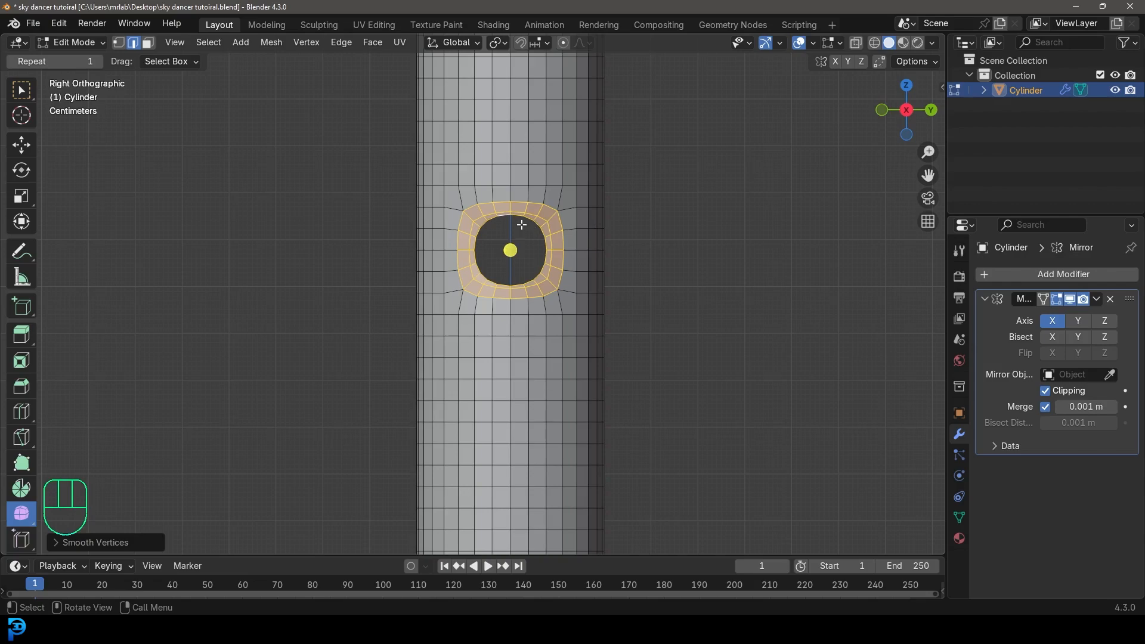
Select only the hole's innermost edge loop, shift it outward in front view, and flatten it by scaling X to 0.
{"action": "key", "text": "alt+a"}
{"action": "scroll", "coordinate": [523, 226], "scroll_direction": "down", "scroll_amount": 6}
{"action": "middle_click_drag", "start_coordinate": [523, 226], "coordinate": [672, 258]}
{"action": "key", "text": "KP_1"}
{"action": "middle_click_drag", "start_coordinate": [614, 296], "coordinate": [506, 381], "text": "shift"}
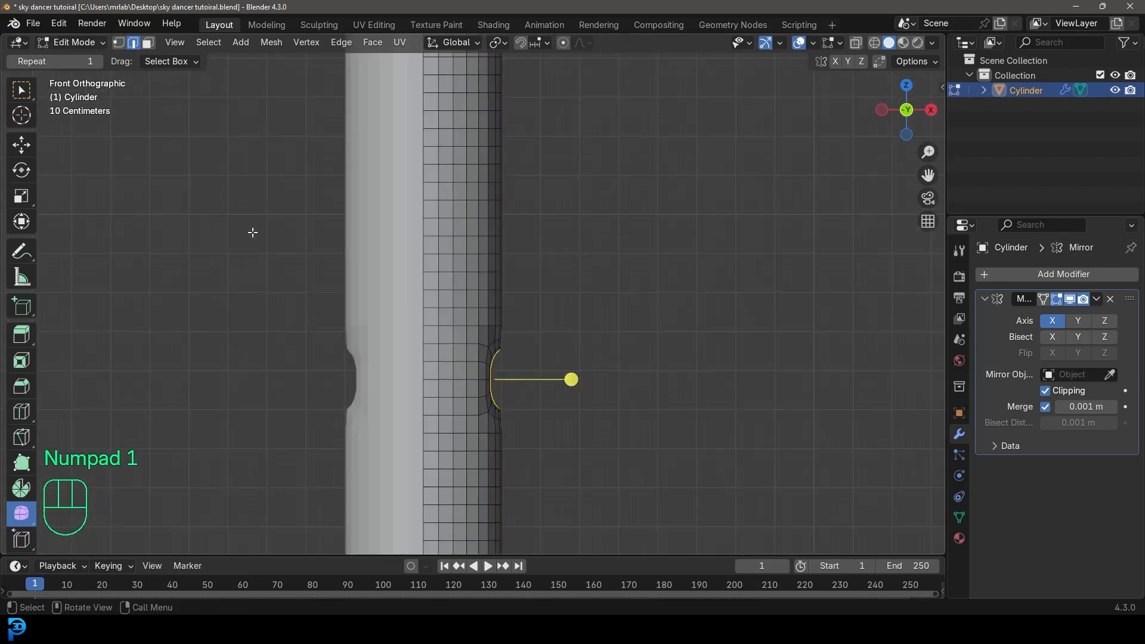
{"action": "left_click", "coordinate": [30, 145]}
{"action": "left_click_drag", "start_coordinate": [555, 379], "coordinate": [558, 378]}
{"action": "type", "text": "sx0"}
{"action": "key", "text": "Return"}
Move the flattened edge loop slightly outward along X, just past the tube's side.
{"action": "scroll", "coordinate": [567, 393], "scroll_direction": "up", "scroll_amount": 3}
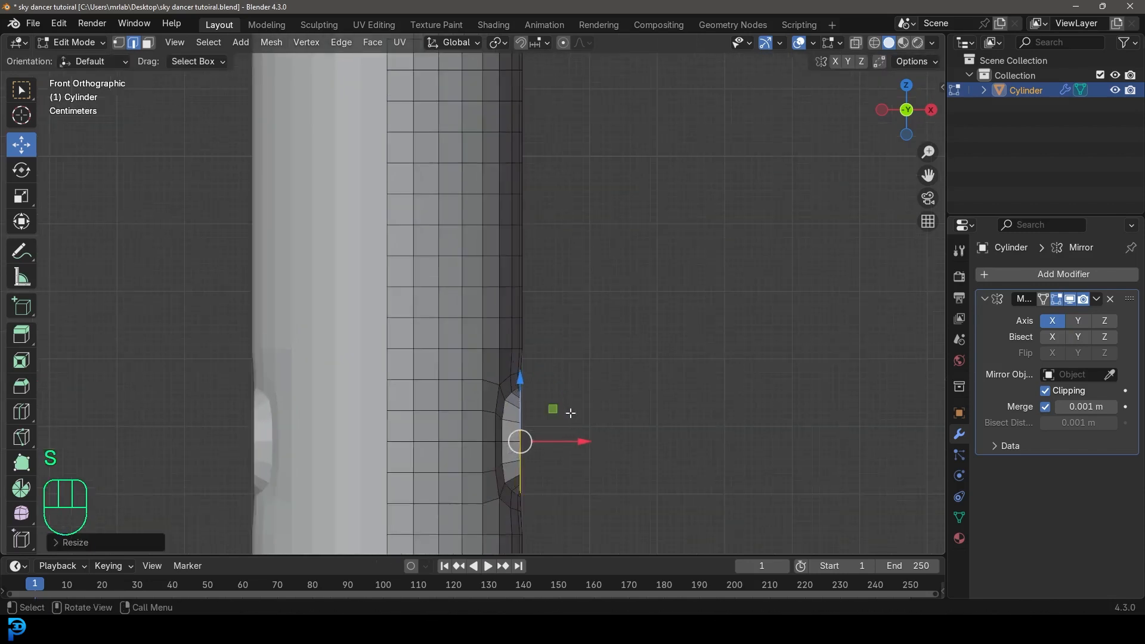
{"action": "left_click_drag", "start_coordinate": [559, 441], "coordinate": [569, 441]}
{"action": "scroll", "coordinate": [585, 399], "scroll_direction": "down", "scroll_amount": 4, "text": "shift"}
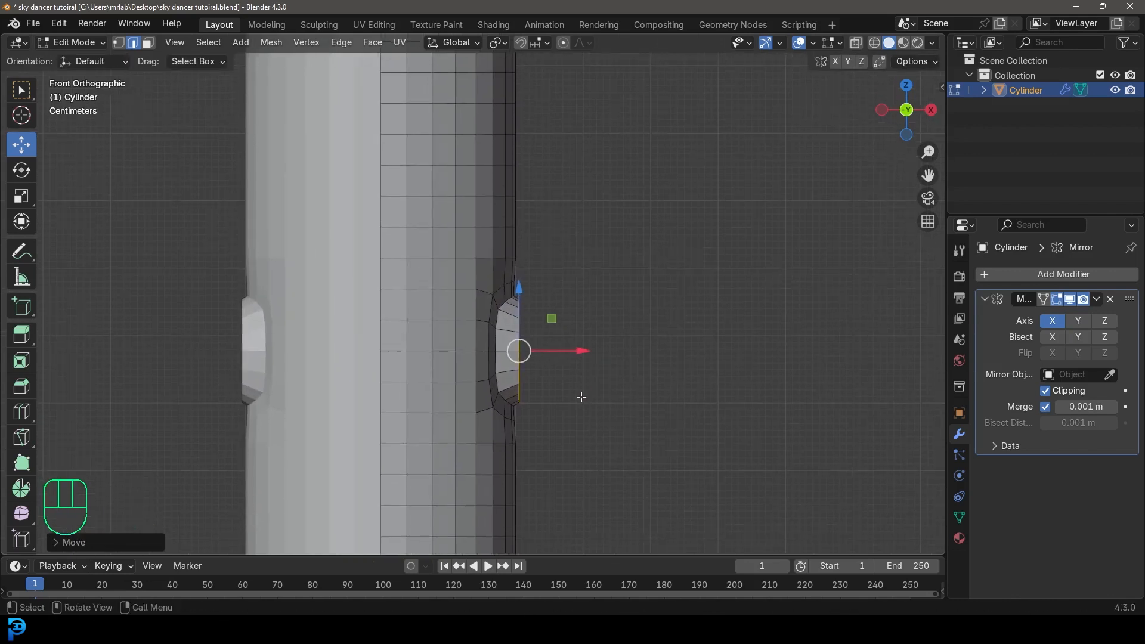
Extrude the flattened edge loop outward and upward from the tube's side to form a slanted arm.
{"action": "scroll", "coordinate": [578, 399], "scroll_direction": "down", "scroll_amount": 3}
{"action": "key", "text": "e"}
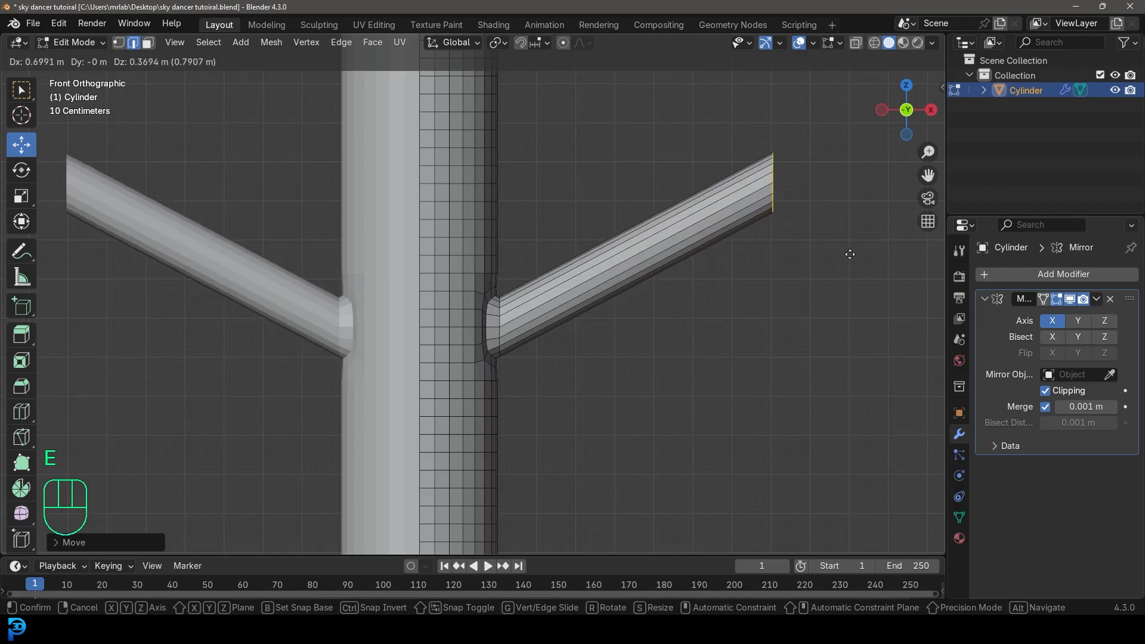
{"action": "left_click", "coordinate": [904, 275]}
Rotate the arm's end loop to face along the arm and shift it further outward to lengthen the arm.
{"action": "scroll", "coordinate": [820, 294], "scroll_direction": "down", "scroll_amount": 3}
{"action": "key", "text": "r"}
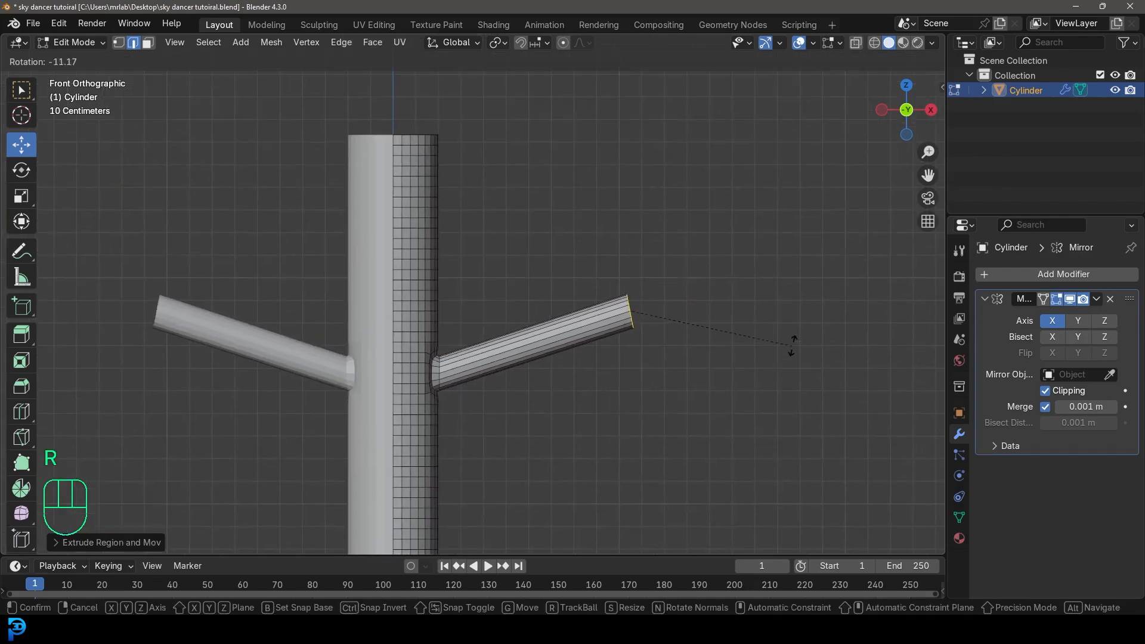
{"action": "left_click", "coordinate": [787, 300]}
{"action": "key", "text": "g"}
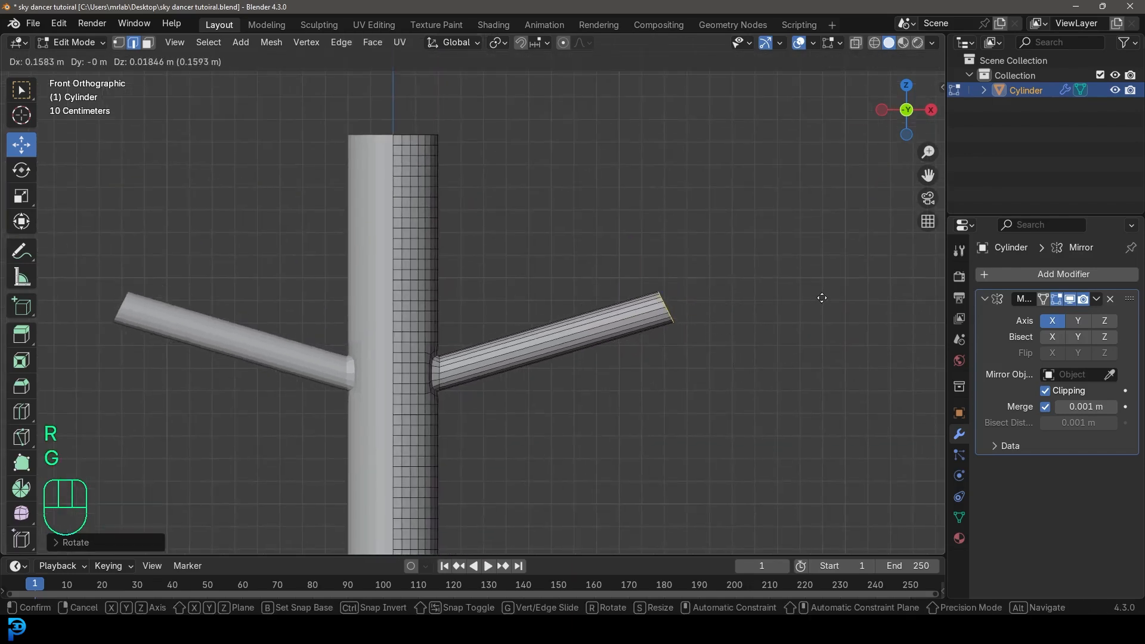
{"action": "left_click", "coordinate": [822, 295]}
{"action": "key", "text": "r"}
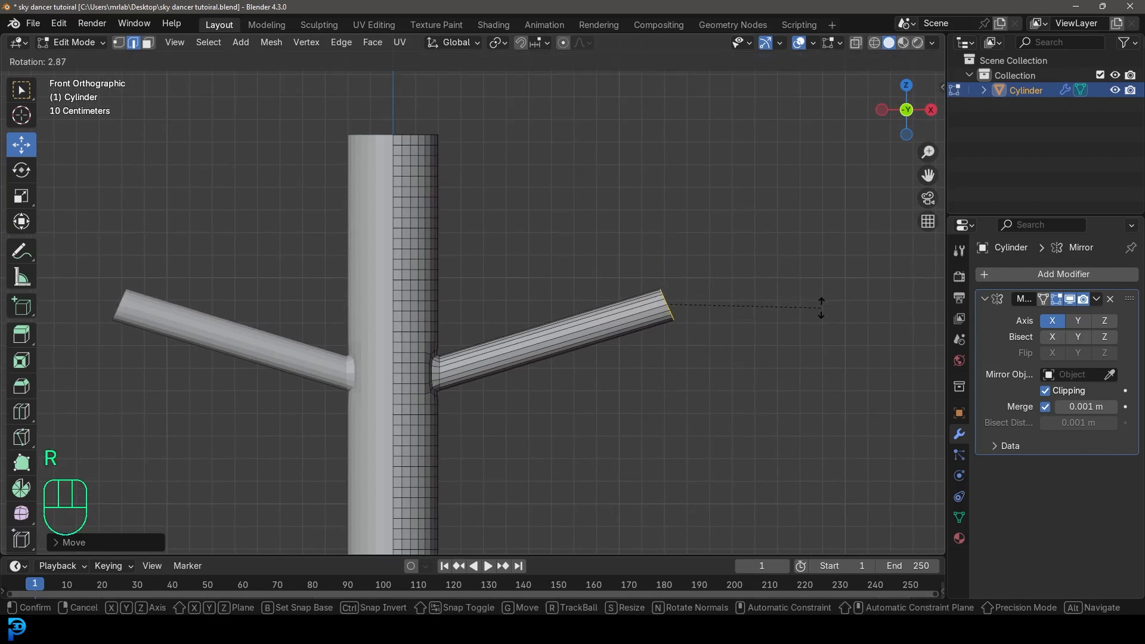
{"action": "left_click", "coordinate": [821, 307]}
Add 25 evenly spaced loop cuts along the arm and deselect everything.
{"action": "scroll", "coordinate": [523, 362], "scroll_direction": "up", "scroll_amount": 3}
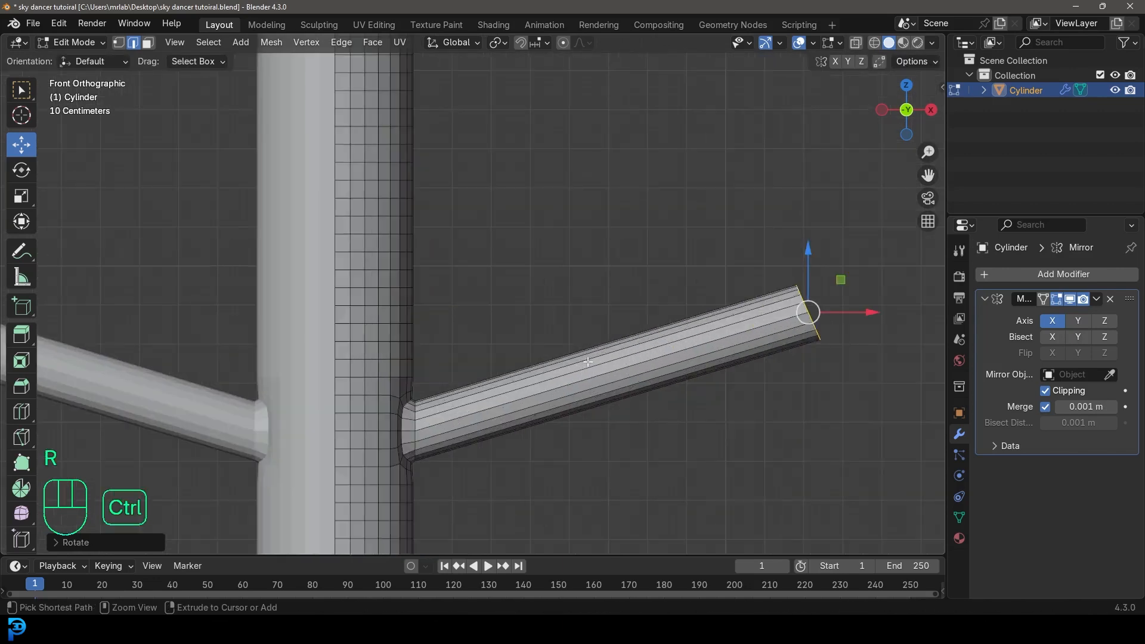
{"action": "key", "text": "ctrl+r"}
{"action": "scroll", "coordinate": [579, 360], "scroll_direction": "up", "scroll_amount": 20}
{"action": "scroll", "coordinate": [590, 361], "scroll_direction": "up", "scroll_amount": 2}
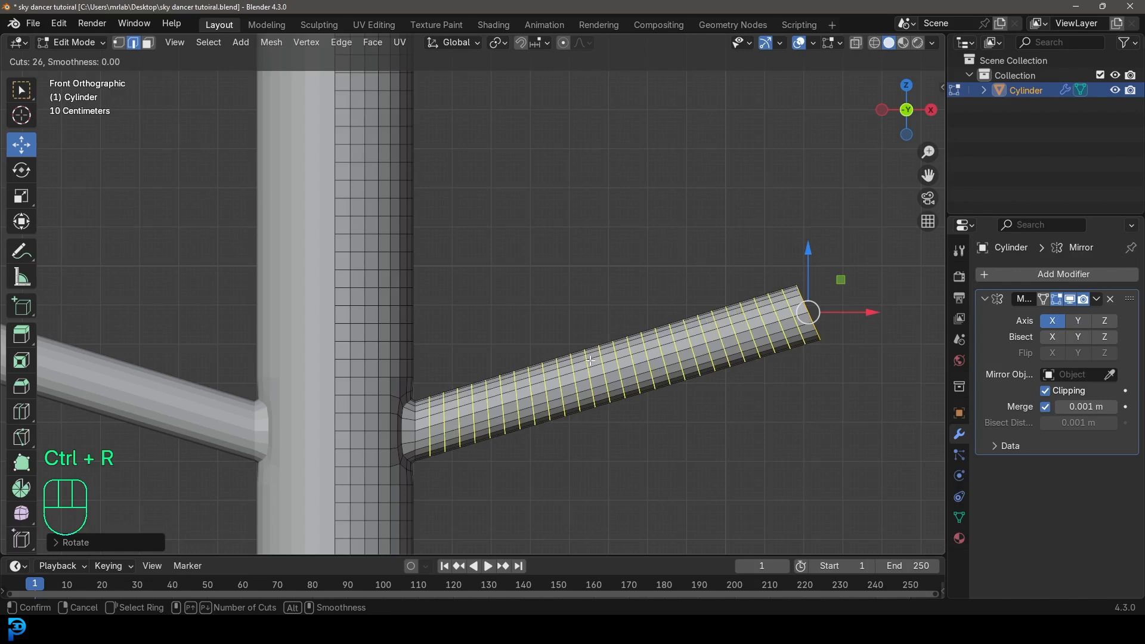
{"action": "scroll", "coordinate": [589, 361], "scroll_direction": "down", "scroll_amount": 1}
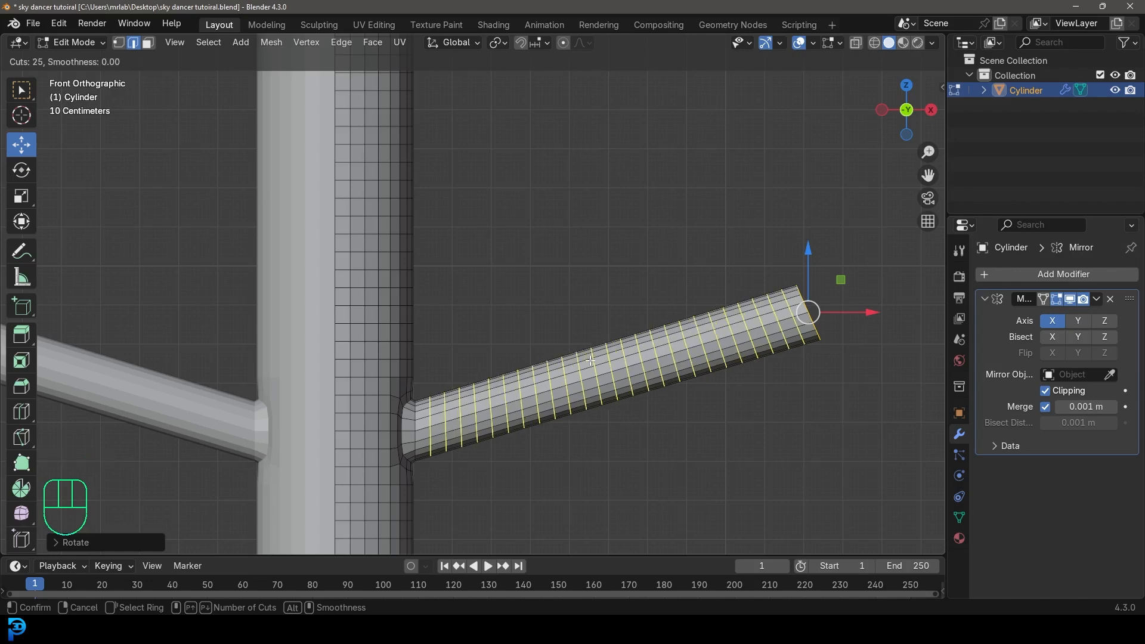
{"action": "left_click", "coordinate": [590, 361]}
{"action": "scroll", "coordinate": [576, 366], "scroll_direction": "down", "scroll_amount": 4}
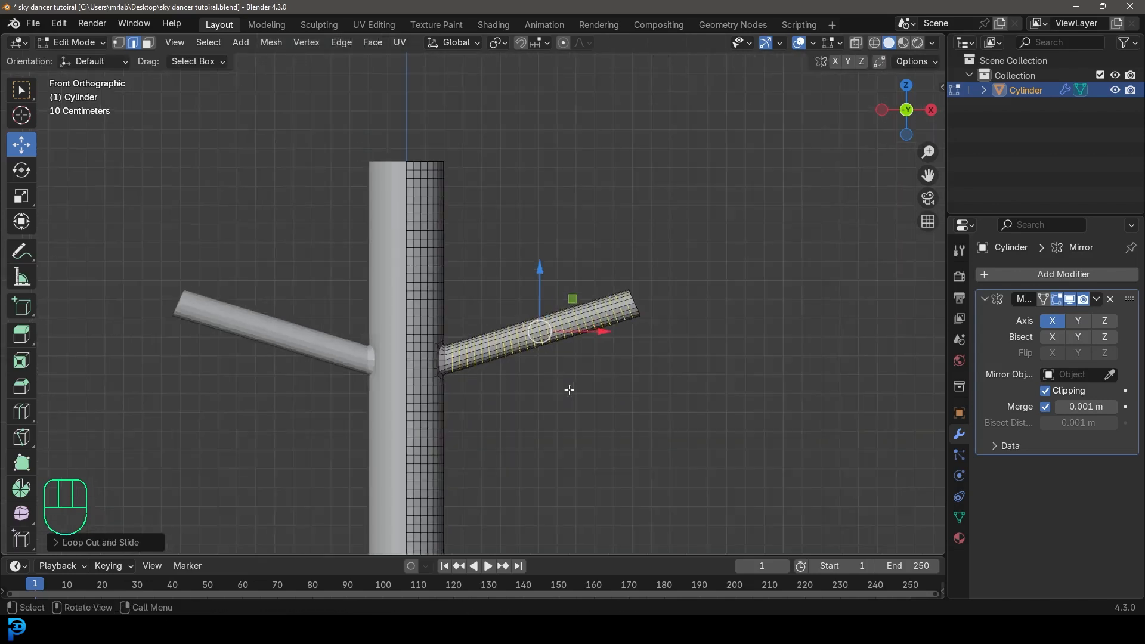
{"action": "key", "text": "alt+a"}
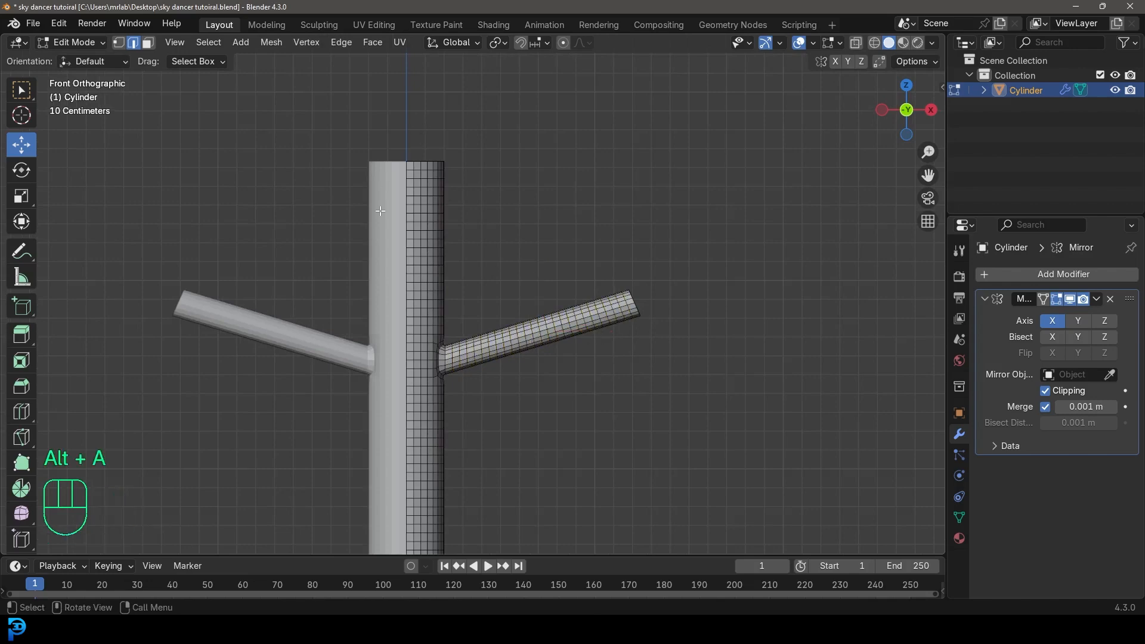
Select every other edge around the open end of the arm.
{"action": "scroll", "coordinate": [519, 280], "scroll_direction": "down", "scroll_amount": 3}
{"action": "middle_click_drag", "start_coordinate": [647, 289], "coordinate": [632, 298]}
{"action": "scroll", "coordinate": [434, 356], "scroll_direction": "up", "scroll_amount": 8}
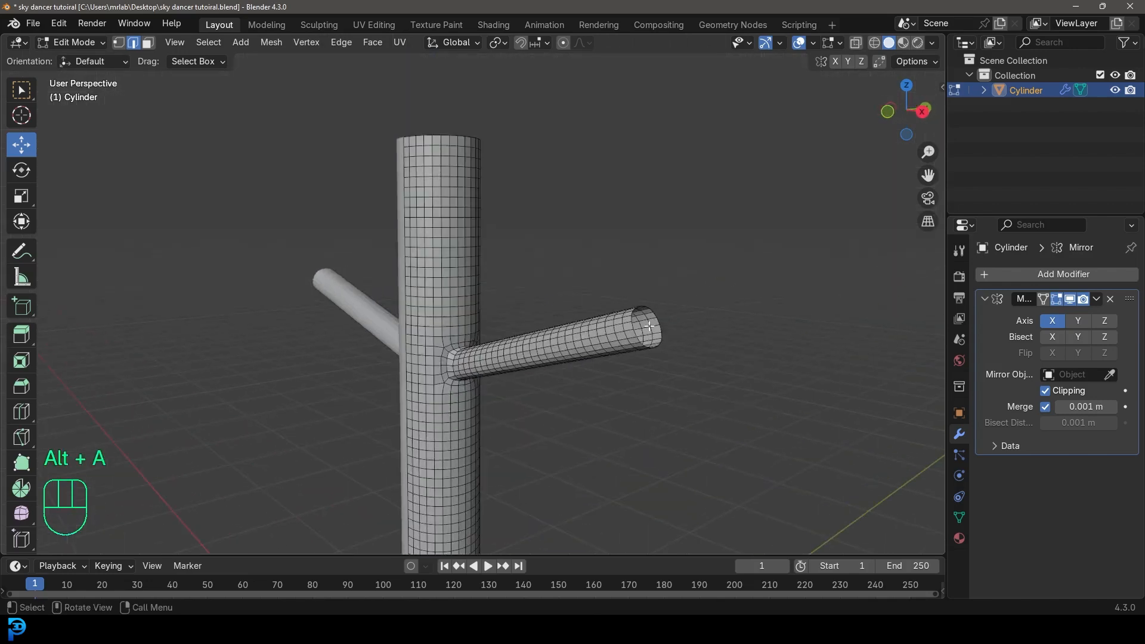
{"action": "left_click", "coordinate": [393, 358], "text": "shift"}
{"action": "left_click", "coordinate": [390, 256], "text": "shift"}
{"action": "left_click", "coordinate": [451, 199], "text": "shift"}
{"action": "left_click", "coordinate": [526, 208], "text": "shift"}
{"action": "left_click", "coordinate": [572, 255], "text": "shift"}
{"action": "left_click", "coordinate": [601, 329], "text": "shift"}
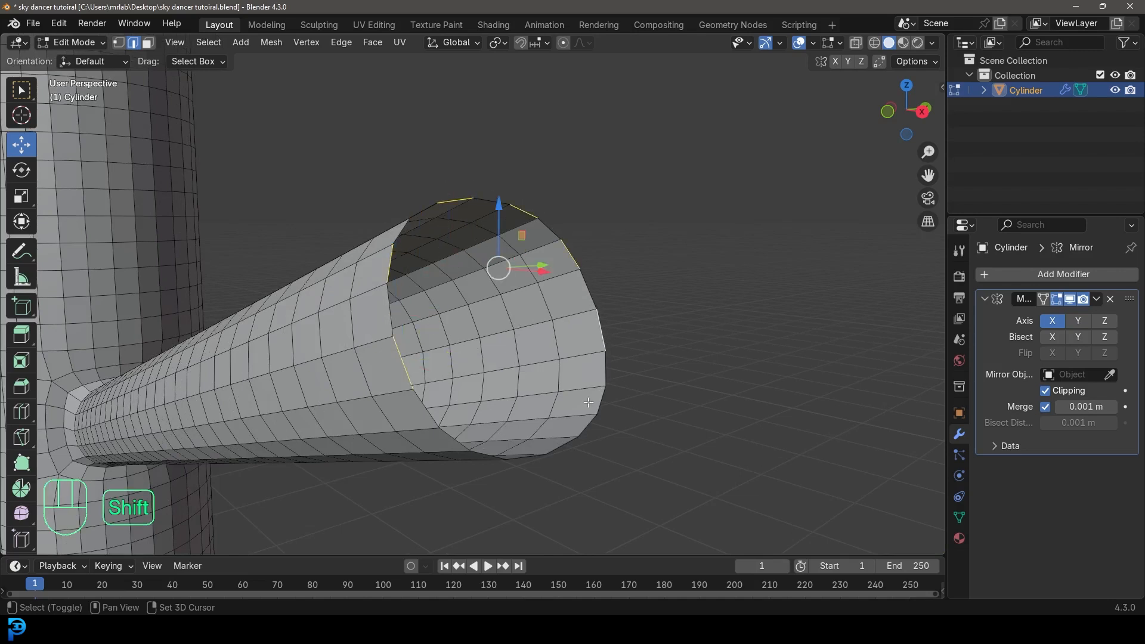
{"action": "left_click", "coordinate": [597, 403], "text": "shift"}
{"action": "left_click", "coordinate": [554, 448], "text": "shift"}
{"action": "left_click", "coordinate": [477, 450], "text": "shift"}
{"action": "middle_click_drag", "start_coordinate": [477, 451], "coordinate": [575, 409]}
In front view, extrude the selected edges about 0.03 m along the arm and repeat the extrusion six times to form finger strips.
{"action": "key", "text": "KP_1"}
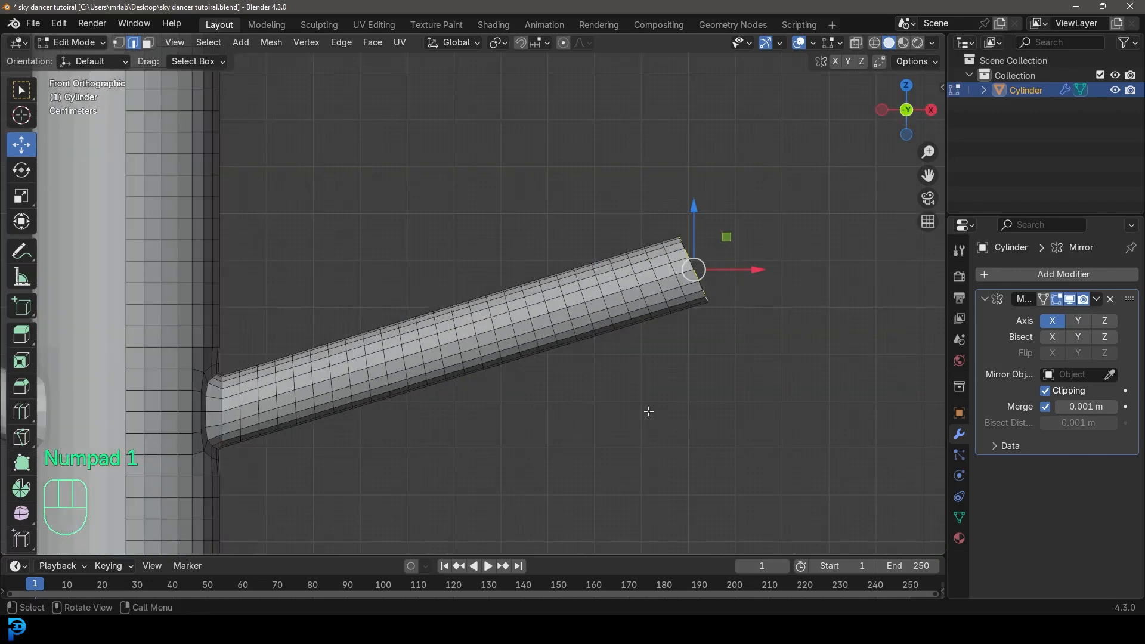
{"action": "key", "text": "e"}
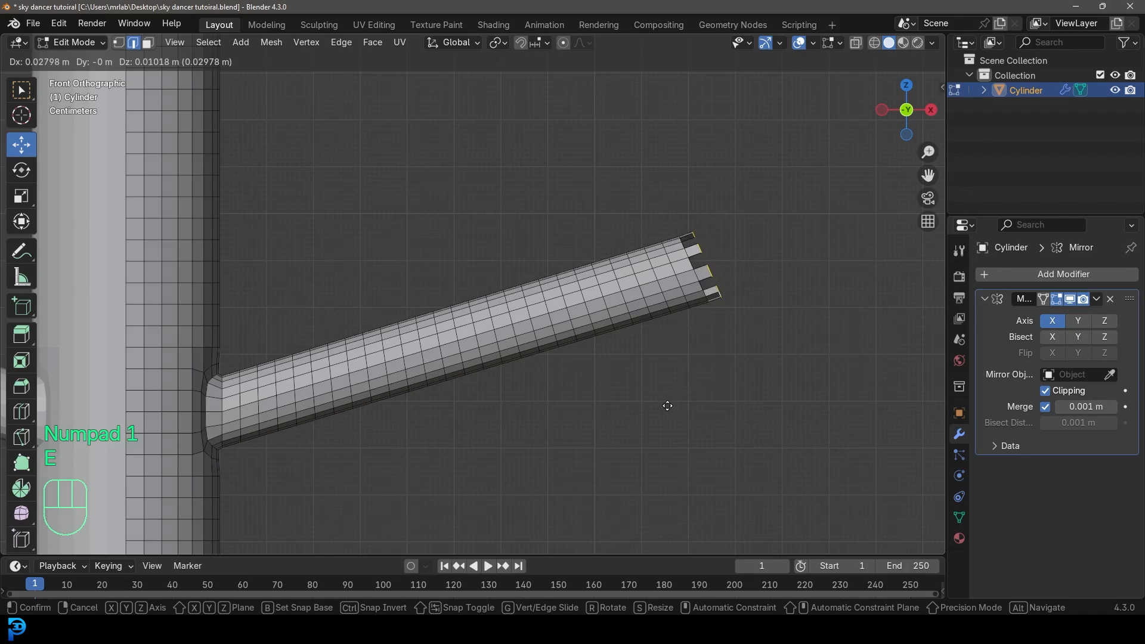
{"action": "left_click", "coordinate": [667, 404]}
{"action": "key", "text": "shift+r"}
{"action": "key", "text": "shift+r"}
{"action": "key", "text": "shift+r"}
{"action": "key", "text": "shift+r"}
{"action": "key", "text": "shift+r"}
{"action": "key", "text": "shift+r"}
{"action": "scroll", "coordinate": [502, 413], "scroll_direction": "down", "scroll_amount": 5}
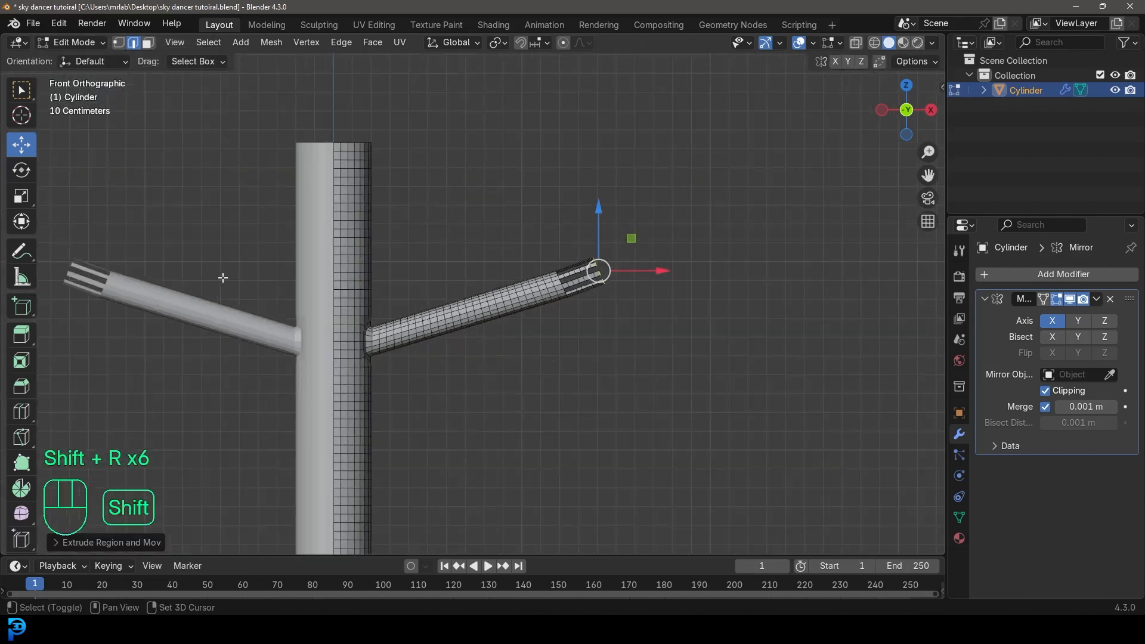
Select every other edge around the top rim of the body's mesh half.
{"action": "middle_click_drag", "start_coordinate": [234, 286], "coordinate": [404, 305], "text": "shift"}
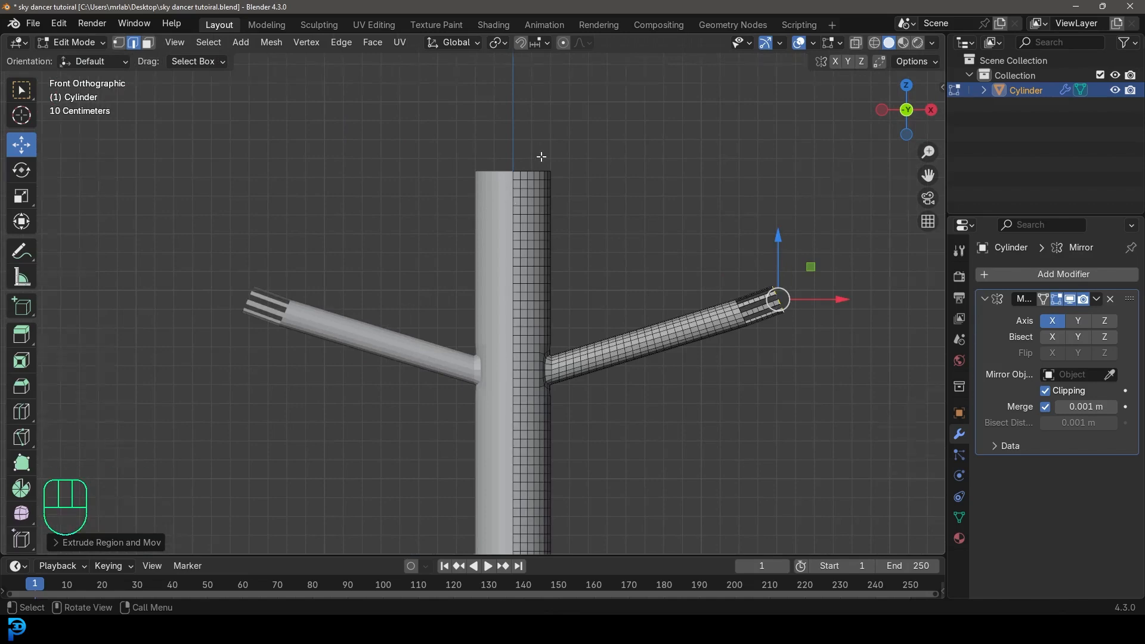
{"action": "middle_click_drag", "start_coordinate": [541, 157], "coordinate": [446, 217]}
{"action": "scroll", "coordinate": [458, 188], "scroll_direction": "up", "scroll_amount": 4}
{"action": "left_click", "coordinate": [433, 86]}
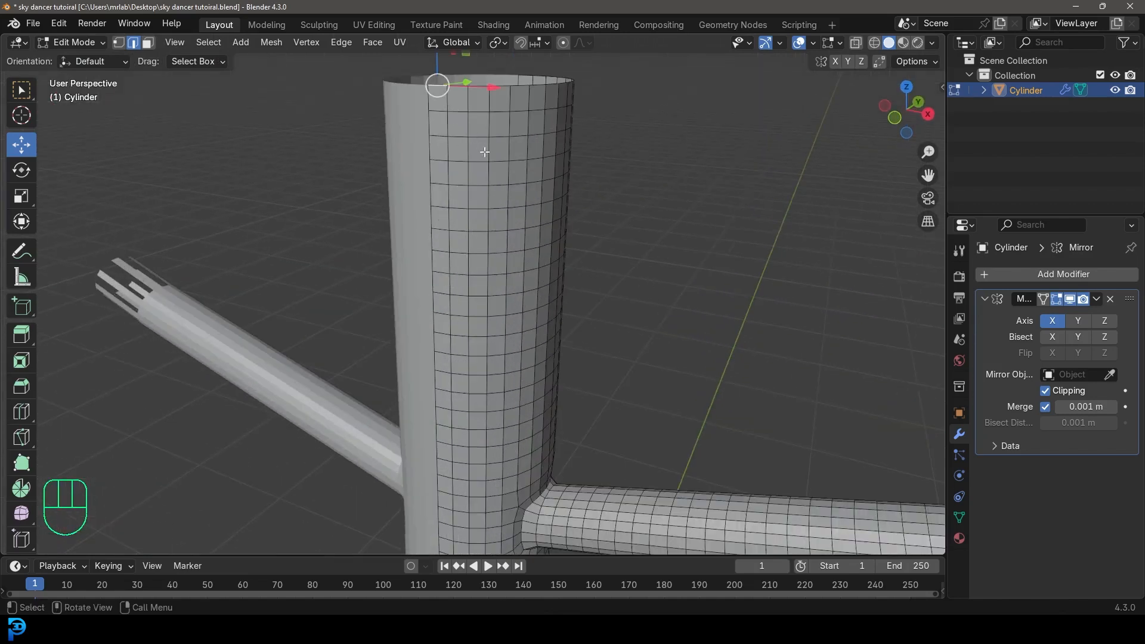
{"action": "middle_click_drag", "start_coordinate": [484, 152], "coordinate": [486, 352], "text": "shift"}
{"action": "left_click", "coordinate": [480, 304], "text": "shift"}
{"action": "left_click", "coordinate": [524, 302], "text": "shift"}
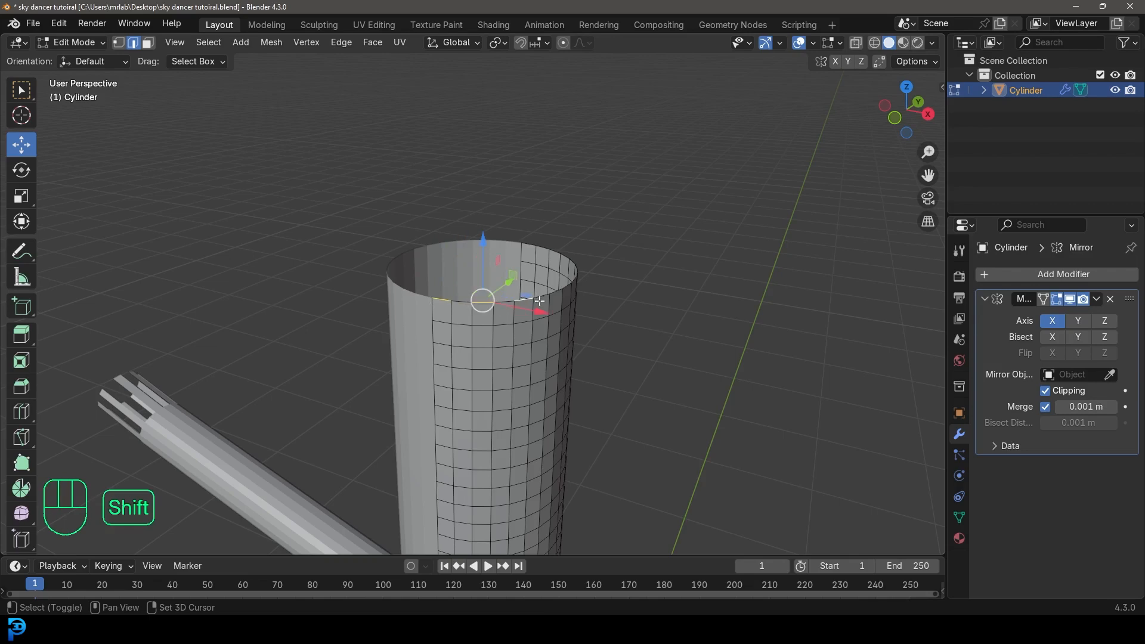
{"action": "middle_click_drag", "start_coordinate": [574, 278], "coordinate": [512, 274]}
{"action": "left_click", "coordinate": [339, 269], "text": "shift"}
{"action": "left_click", "coordinate": [372, 261], "text": "shift"}
{"action": "middle_click_drag", "start_coordinate": [384, 258], "coordinate": [468, 350]}
{"action": "scroll", "coordinate": [471, 351], "scroll_direction": "up", "scroll_amount": 2}
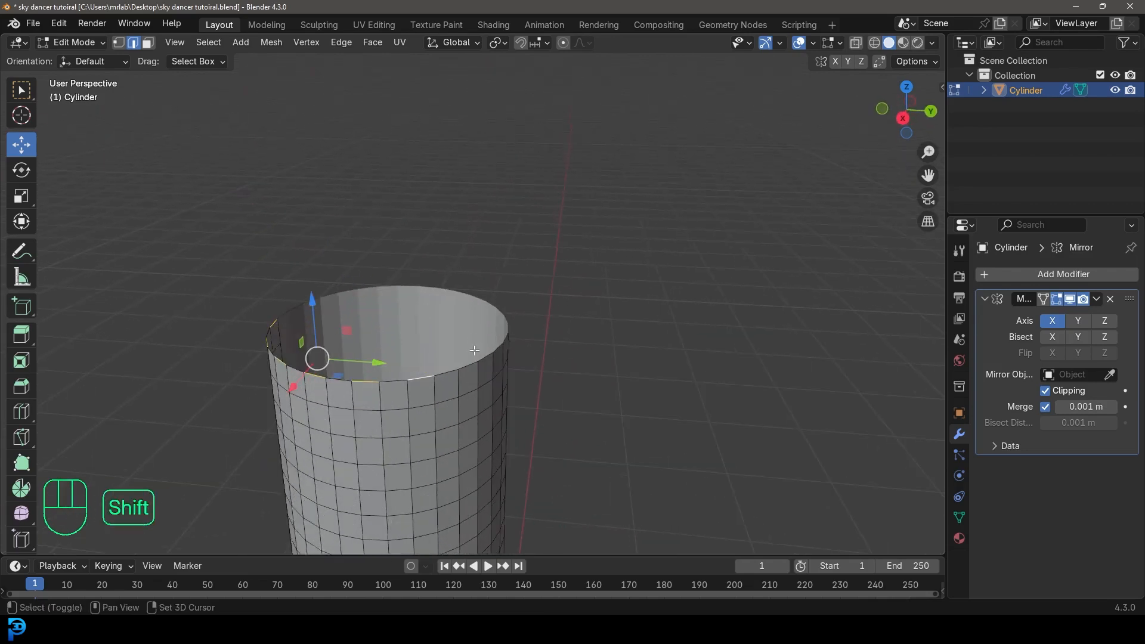
{"action": "left_click", "coordinate": [464, 370], "text": "shift"}
{"action": "left_click", "coordinate": [500, 348], "text": "shift"}
{"action": "scroll", "coordinate": [535, 271], "scroll_direction": "down", "scroll_amount": 4}
{"action": "middle_click_drag", "start_coordinate": [468, 289], "coordinate": [541, 310]}
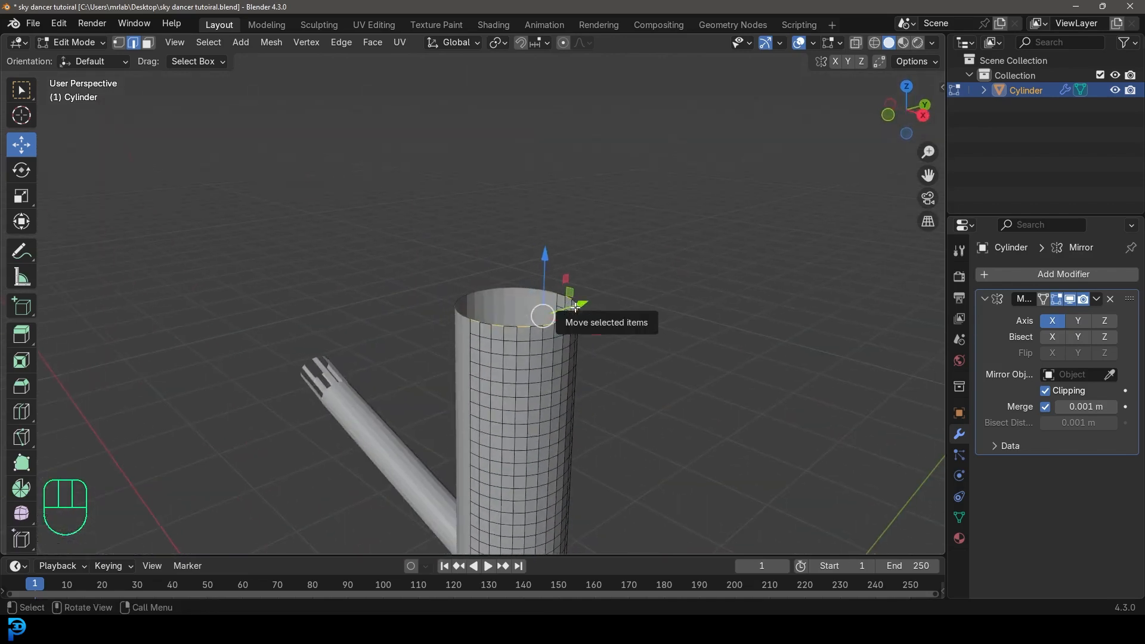
Extrude the selected rim edges slightly up along Z and repeat the extrusion five times to form hair strips.
{"action": "key", "text": "e"}
{"action": "key", "text": "z"}
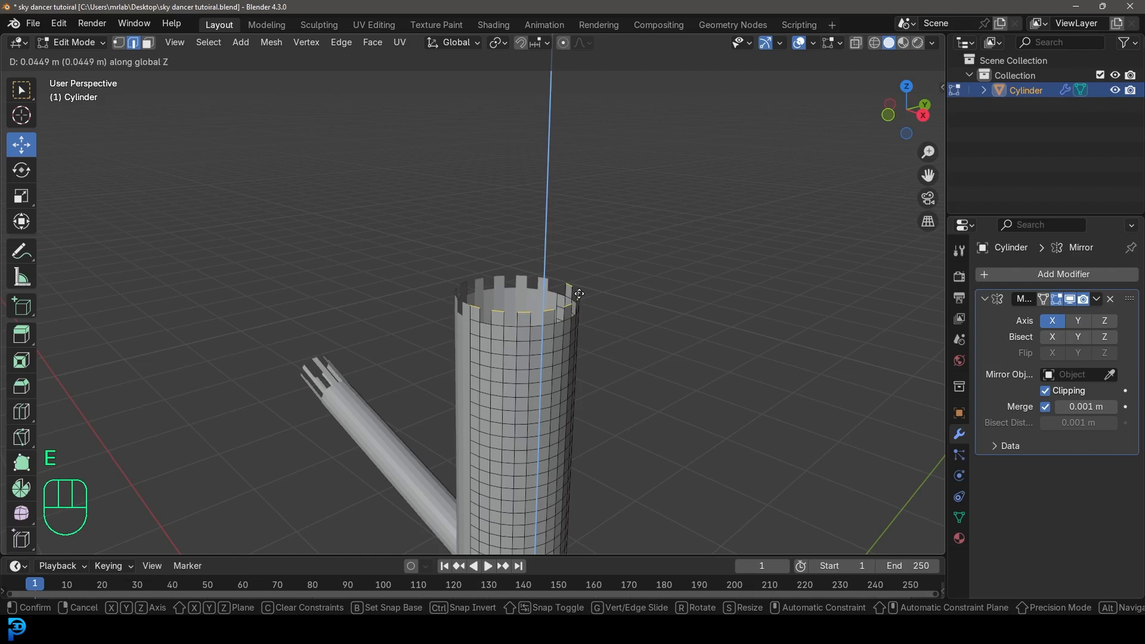
{"action": "left_click", "coordinate": [679, 294]}
{"action": "key", "text": "shift+r"}
{"action": "key", "text": "shift+r"}
{"action": "key", "text": "shift+r"}
{"action": "key", "text": "shift+r"}
{"action": "key", "text": "shift+r"}
{"action": "middle_click_drag", "start_coordinate": [690, 296], "coordinate": [475, 199]}
{"action": "key", "text": "KP_1"}
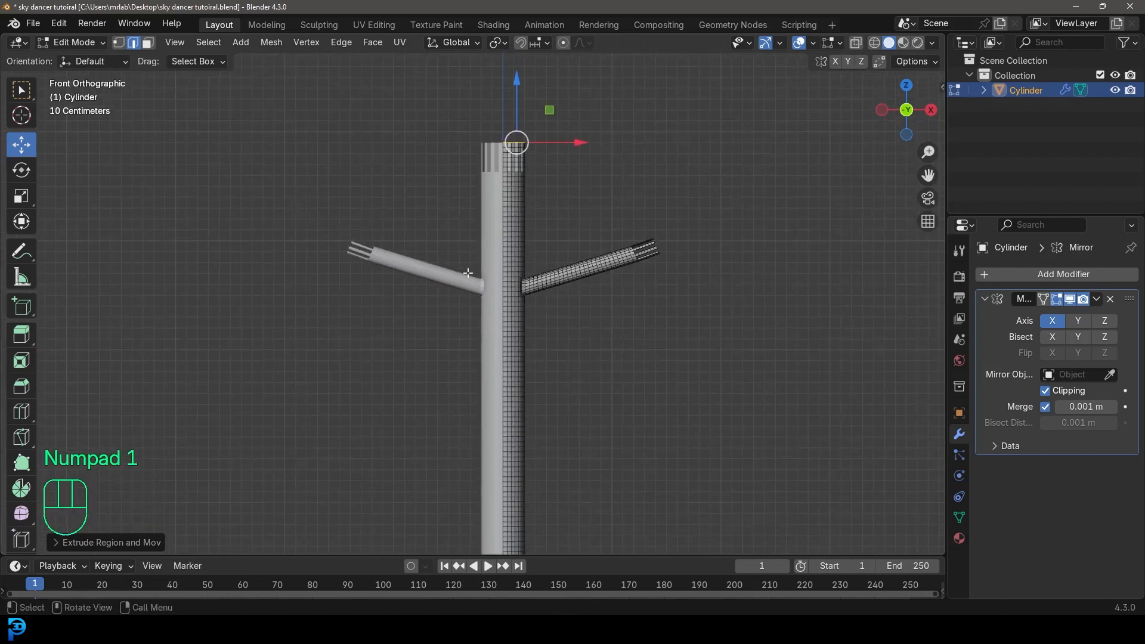
Shade the sky dancer smooth in Object Mode and save the file.
{"action": "key", "text": "Tab"}
{"action": "right_click", "coordinate": [509, 159]}
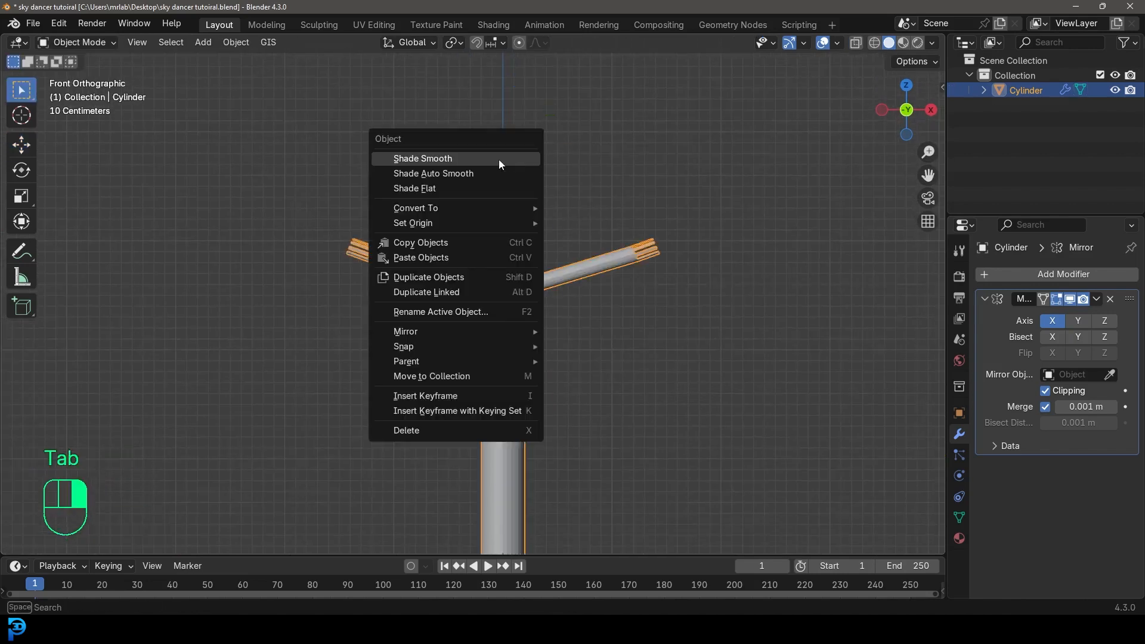
{"action": "left_click", "coordinate": [410, 159]}
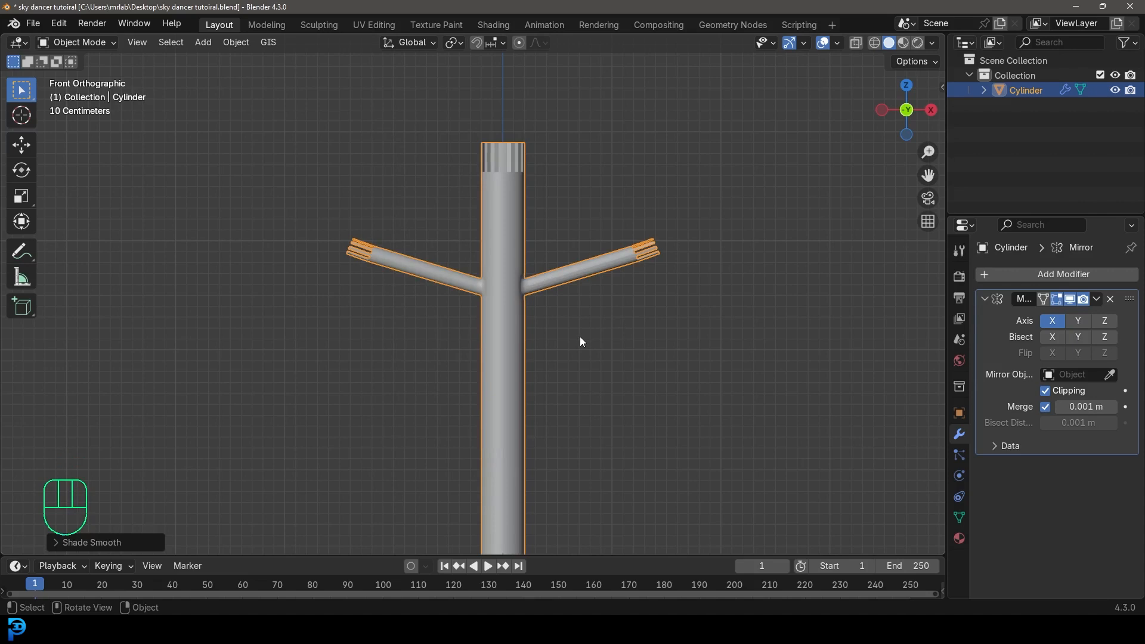
{"action": "middle_click_drag", "start_coordinate": [543, 356], "coordinate": [510, 342], "text": "shift"}
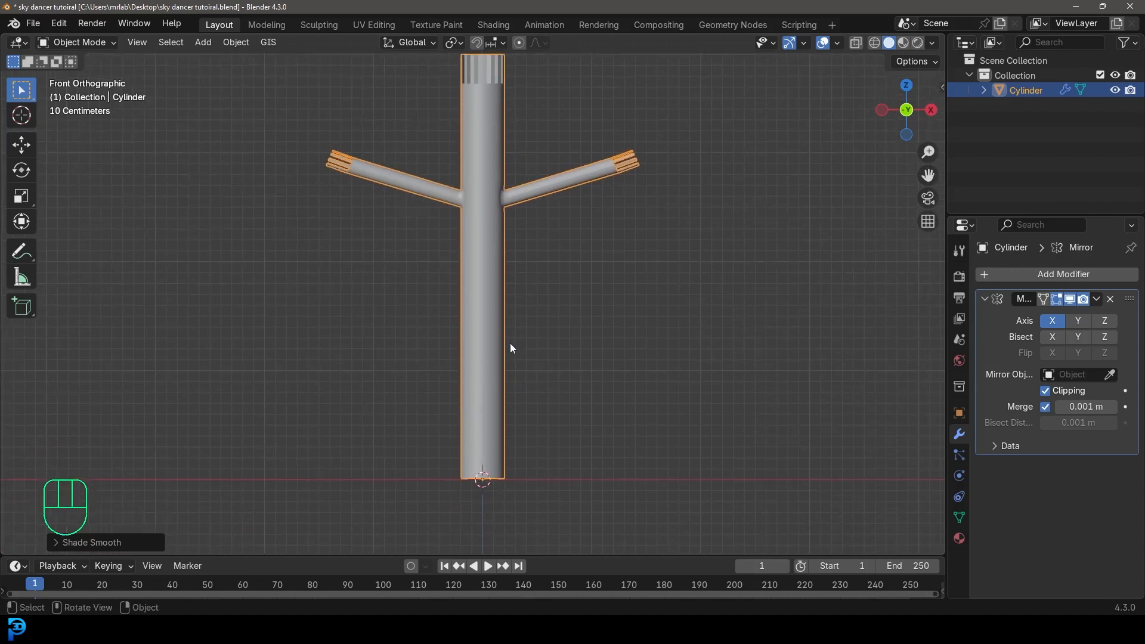
{"action": "scroll", "coordinate": [511, 342], "scroll_direction": "down", "scroll_amount": 1}
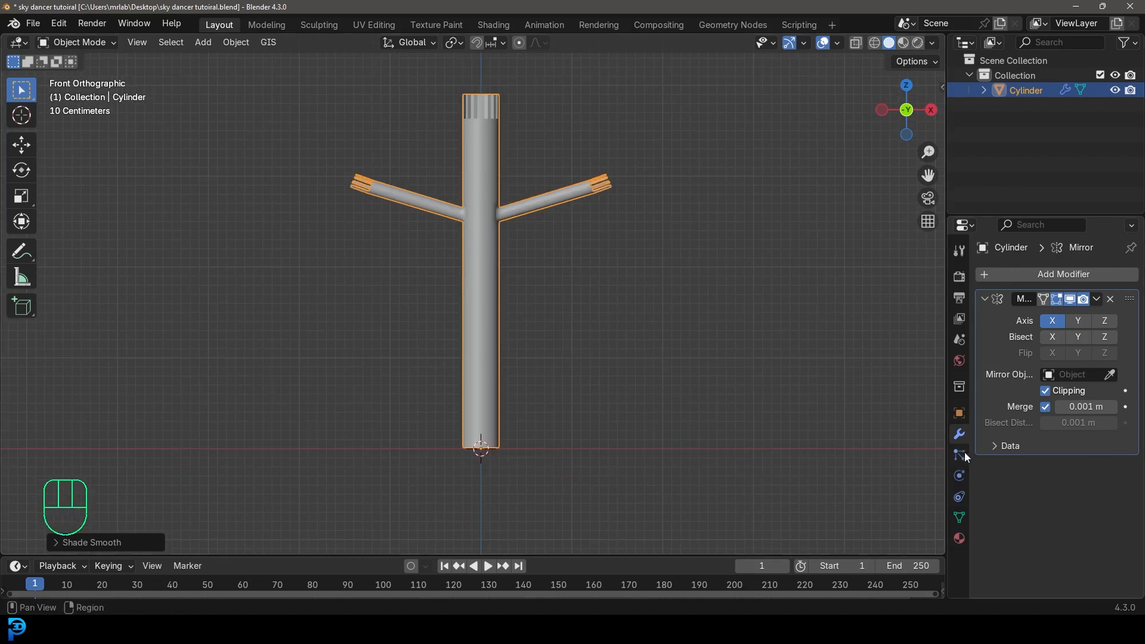
{"action": "left_click", "coordinate": [959, 518]}
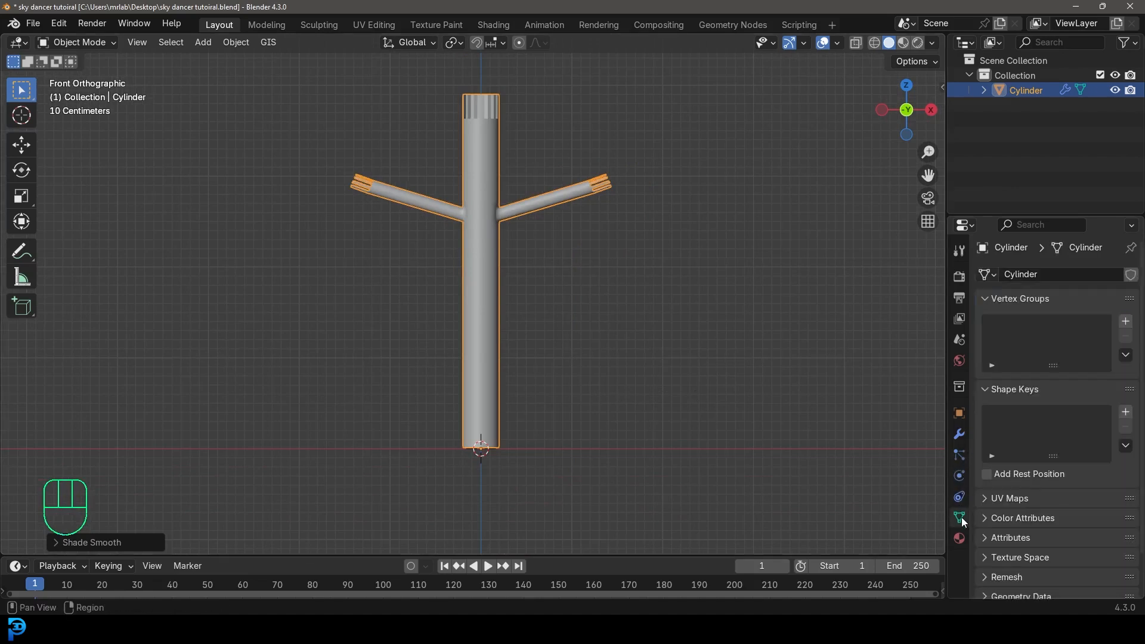
{"action": "key", "text": "ctrl+s"}
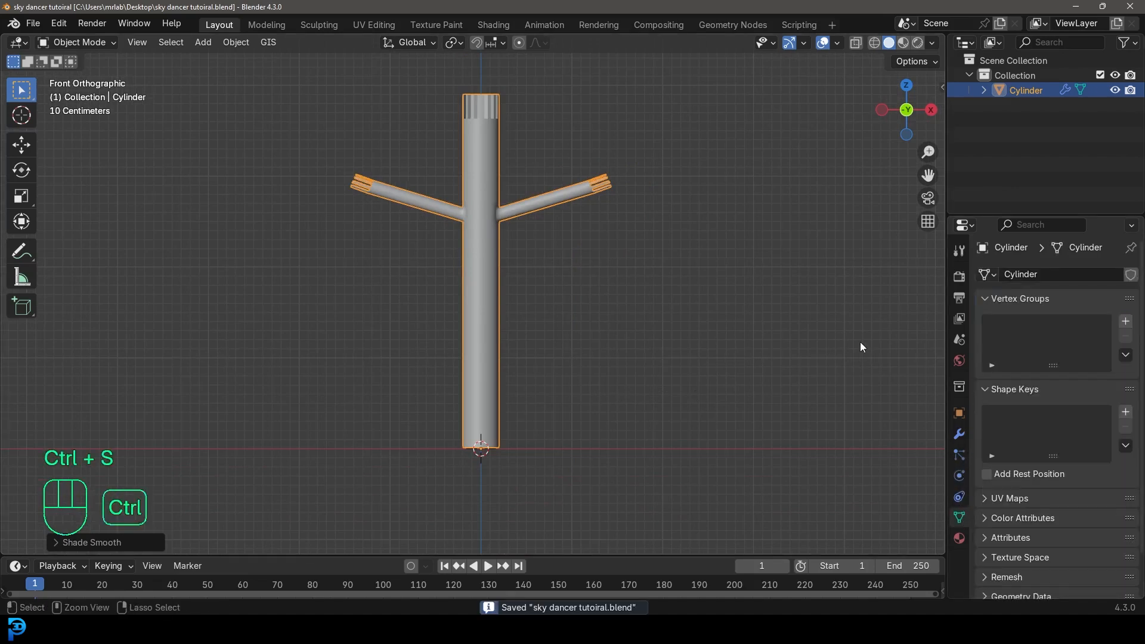
Add a vertex group and assign the tube's bottom ring of vertices to it, selecting them in wireframe display.
{"action": "left_click", "coordinate": [1126, 322]}
{"action": "middle_click_drag", "start_coordinate": [607, 397], "coordinate": [599, 324], "text": "shift"}
{"action": "key", "text": "Tab"}
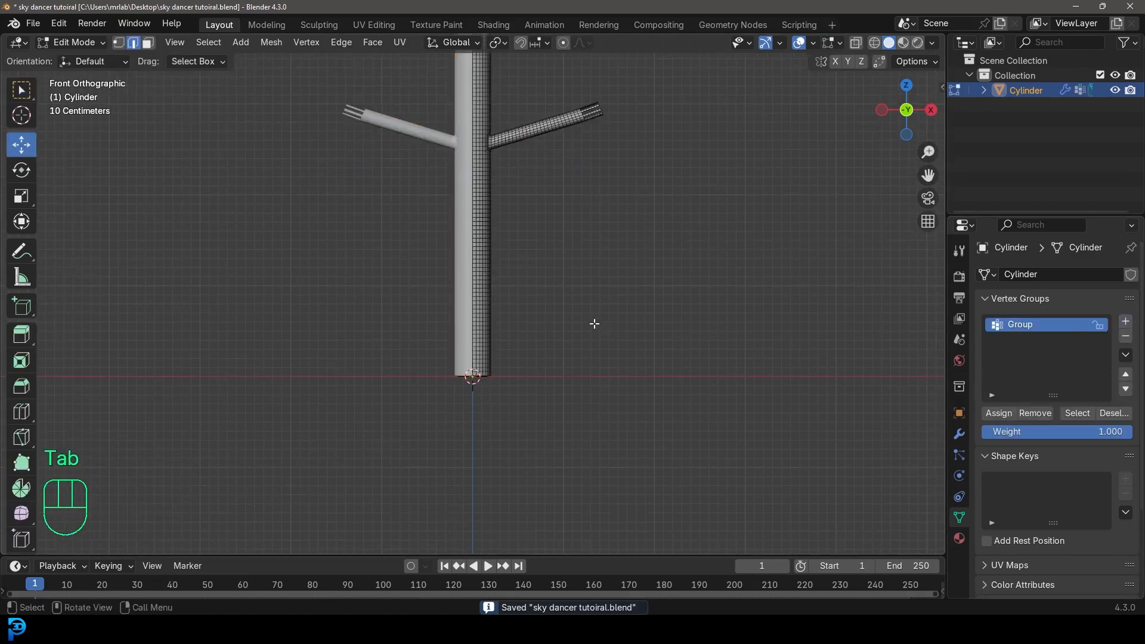
{"action": "left_click", "coordinate": [119, 43]}
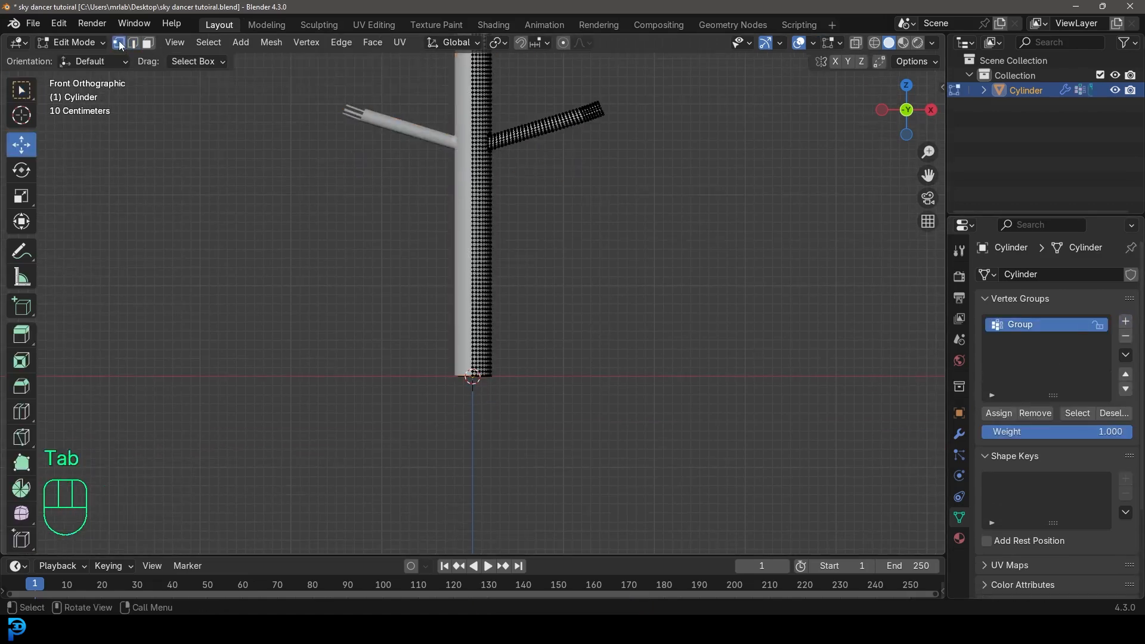
{"action": "key", "text": "z"}
{"action": "left_click", "coordinate": [524, 286]}
{"action": "left_click_drag", "start_coordinate": [567, 419], "coordinate": [438, 373]}
{"action": "middle_click_drag", "start_coordinate": [582, 328], "coordinate": [533, 347]}
{"action": "left_click", "coordinate": [1003, 415]}
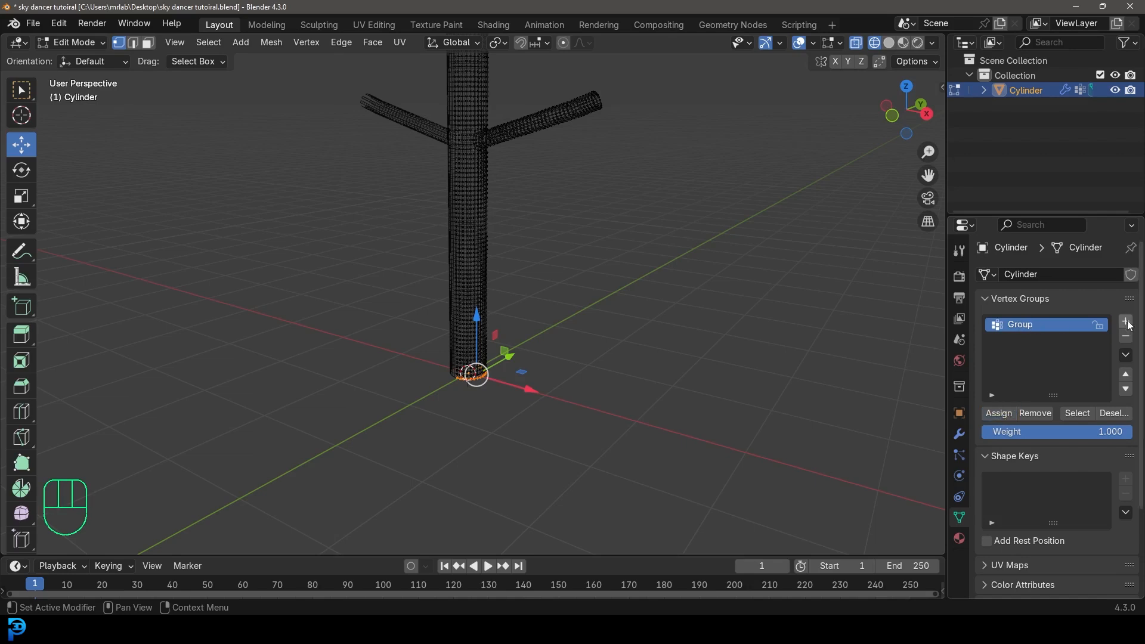
{"action": "key", "text": "Tab"}
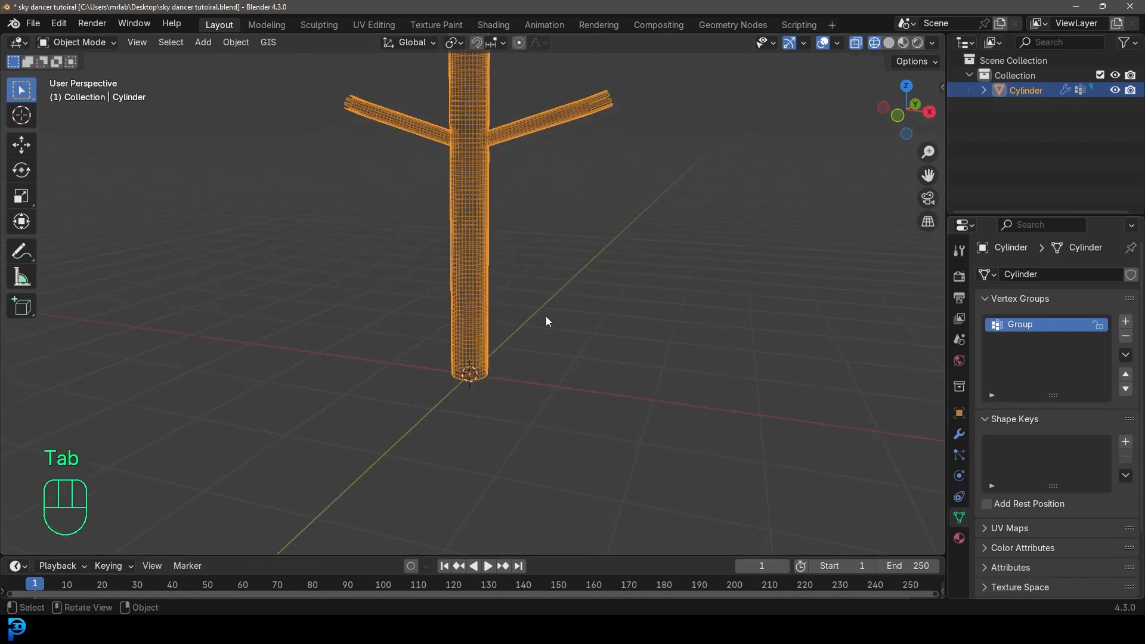
Add Cloth physics to the sky dancer and set its shape pin group to the vertex group named Group.
{"action": "left_click", "coordinate": [959, 476]}
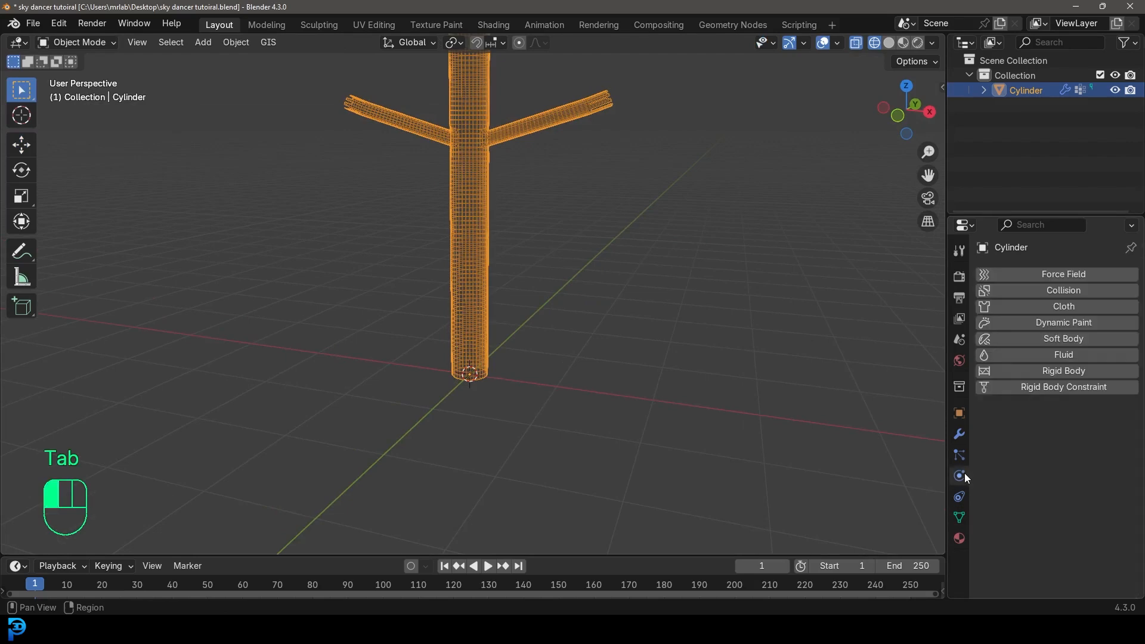
{"action": "left_click", "coordinate": [1068, 303]}
{"action": "scroll", "coordinate": [1067, 364], "scroll_direction": "down", "scroll_amount": 15}
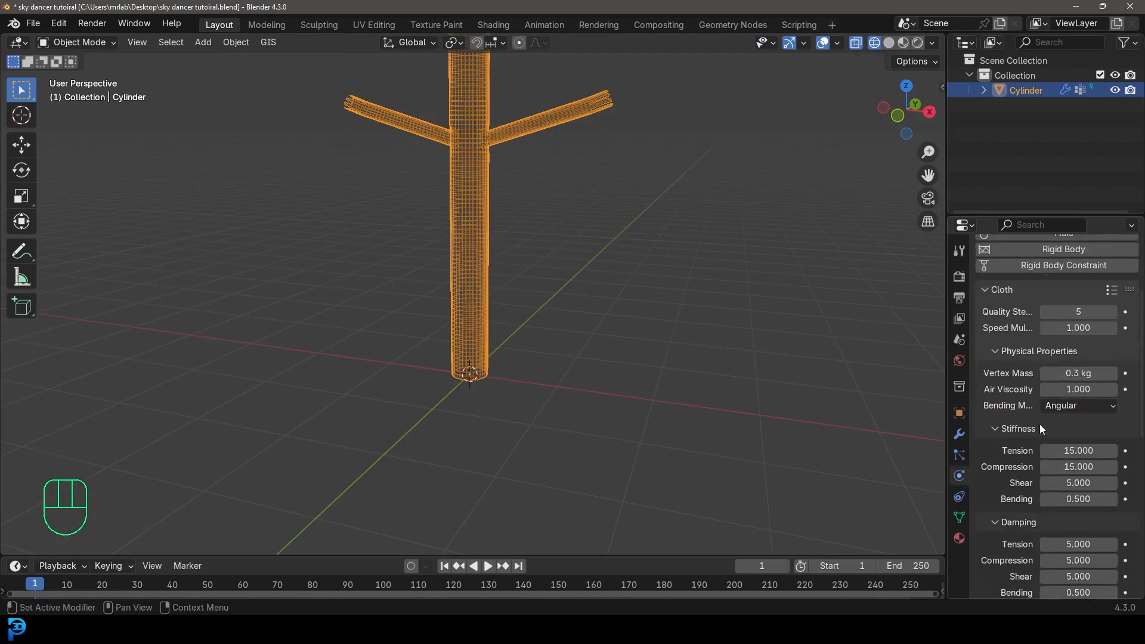
{"action": "left_click", "coordinate": [1009, 533]}
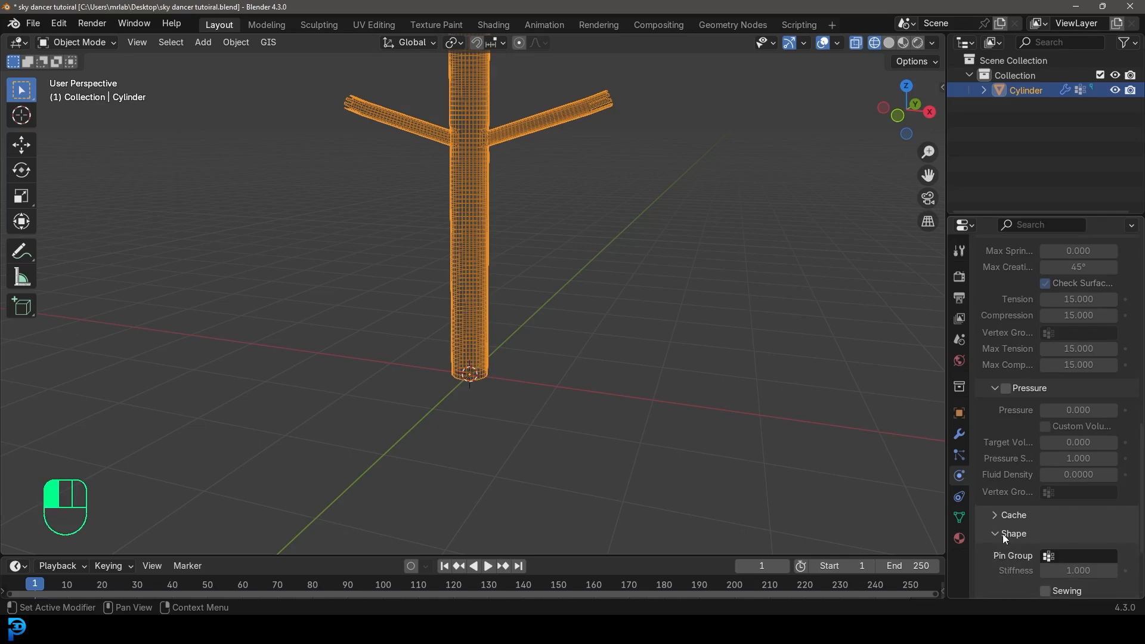
{"action": "scroll", "coordinate": [1003, 549], "scroll_direction": "down", "scroll_amount": 5}
{"action": "left_click", "coordinate": [1065, 442]}
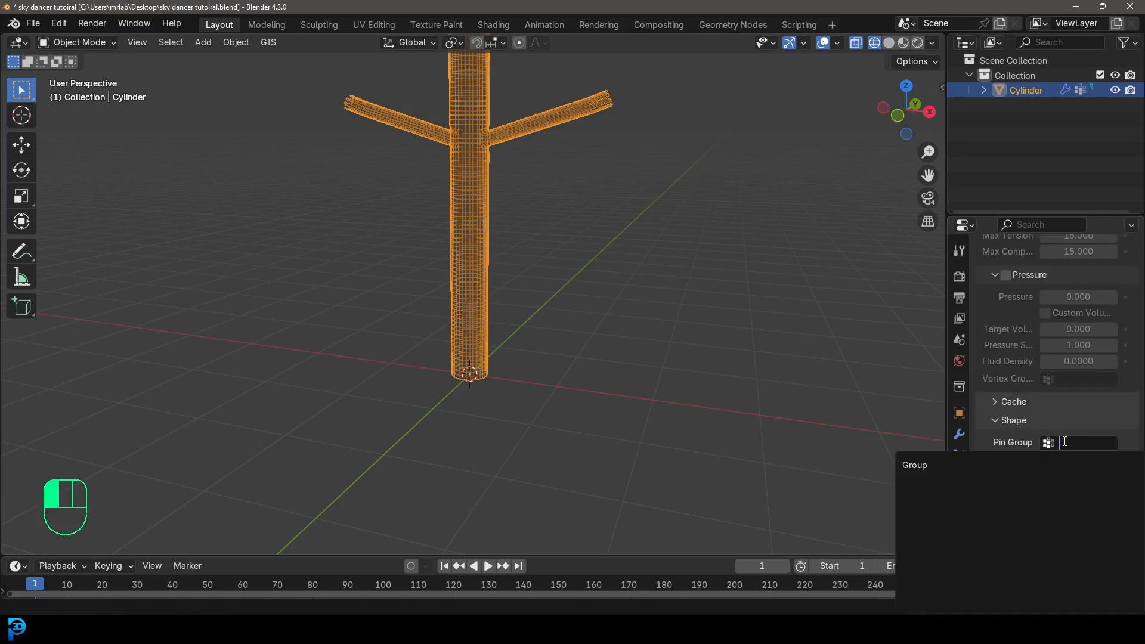
{"action": "left_click", "coordinate": [929, 464]}
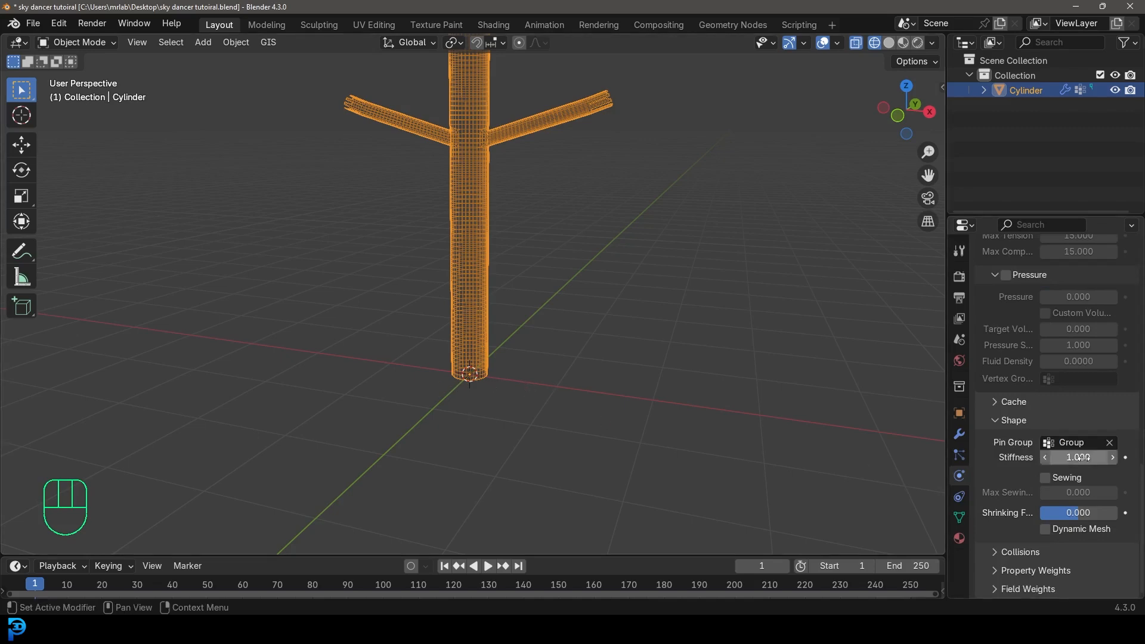
Enable Self Collisions in the cloth's collision settings.
{"action": "left_click", "coordinate": [1014, 553]}
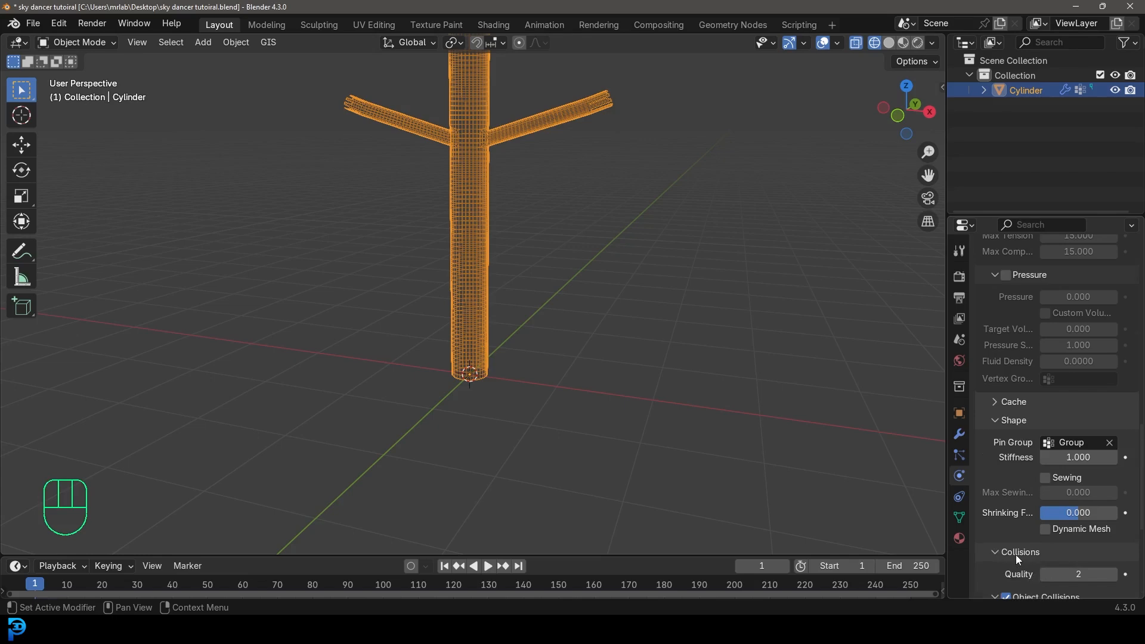
{"action": "scroll", "coordinate": [1022, 553], "scroll_direction": "down", "scroll_amount": 5}
{"action": "left_click", "coordinate": [1006, 540]}
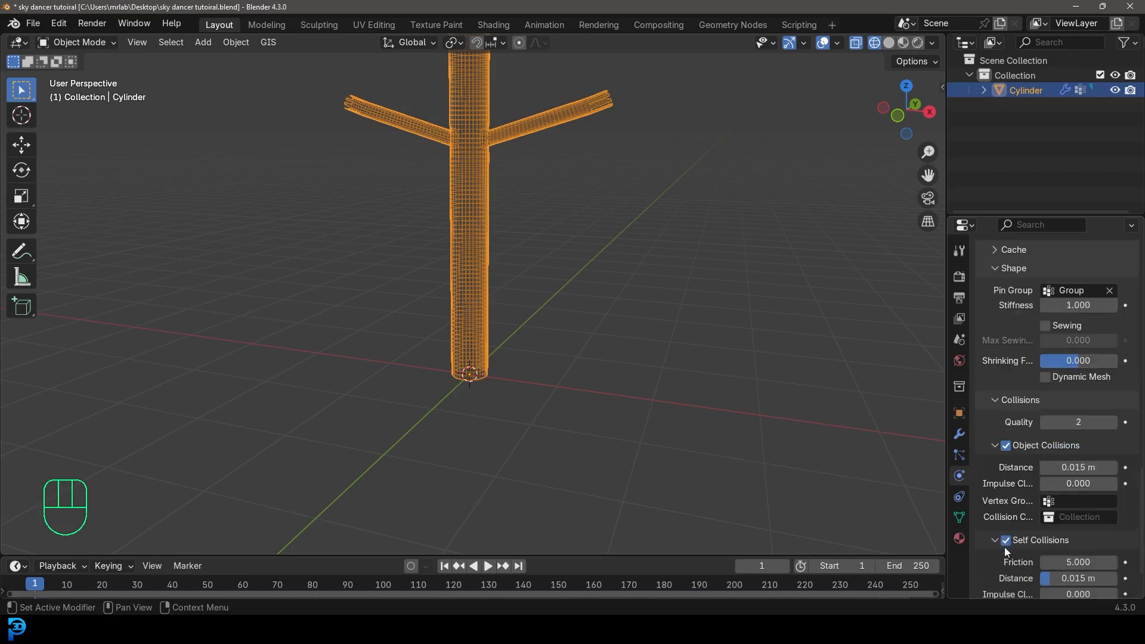
Enable Pressure for the cloth and set the pressure value to 12.
{"action": "scroll", "coordinate": [1025, 513], "scroll_direction": "up", "scroll_amount": 8}
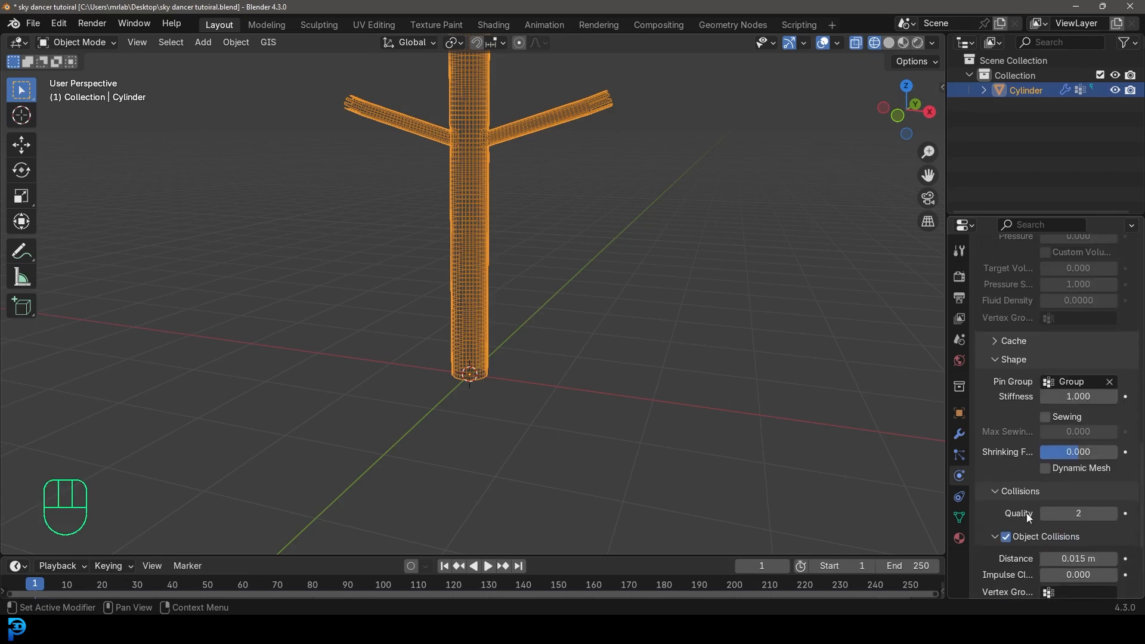
{"action": "left_click", "coordinate": [1006, 337]}
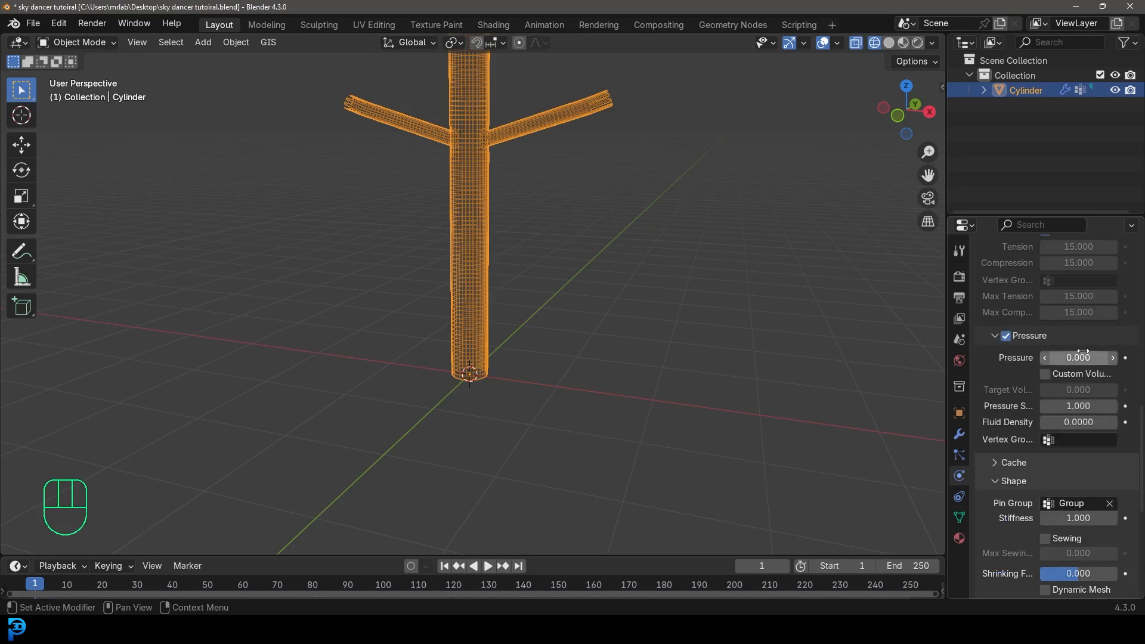
{"action": "left_click", "coordinate": [1083, 356]}
{"action": "type", "text": "12"}
{"action": "key", "text": "Return"}
Set both the bending stiffness and the bending damping of the cloth to 1.5.
{"action": "scroll", "coordinate": [1005, 335], "scroll_direction": "up", "scroll_amount": 12}
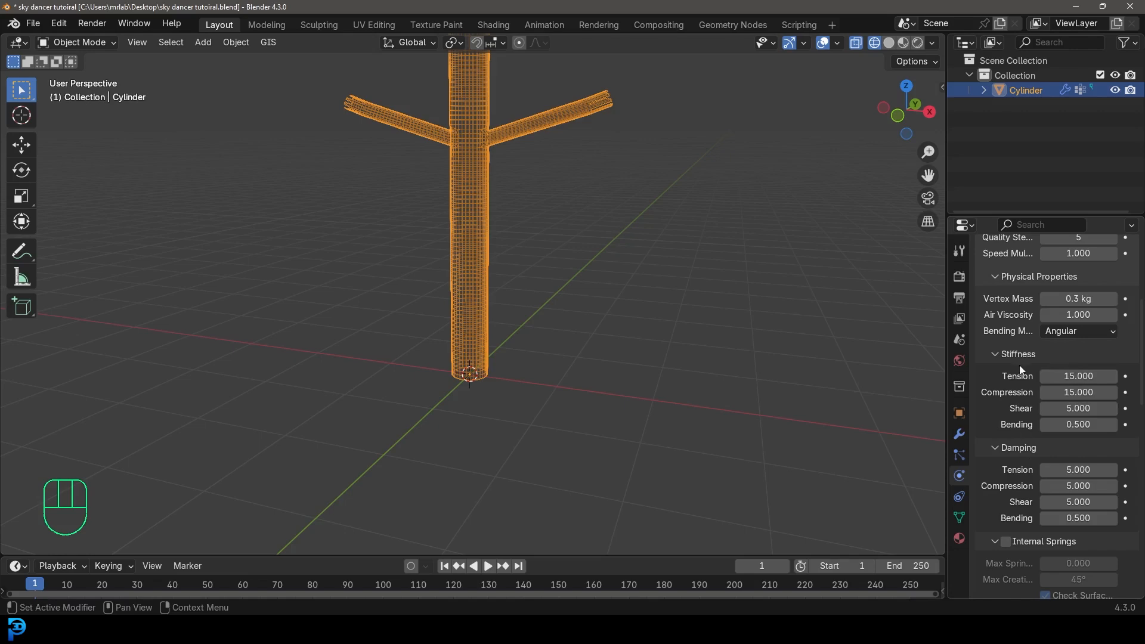
{"action": "left_click", "coordinate": [1086, 424]}
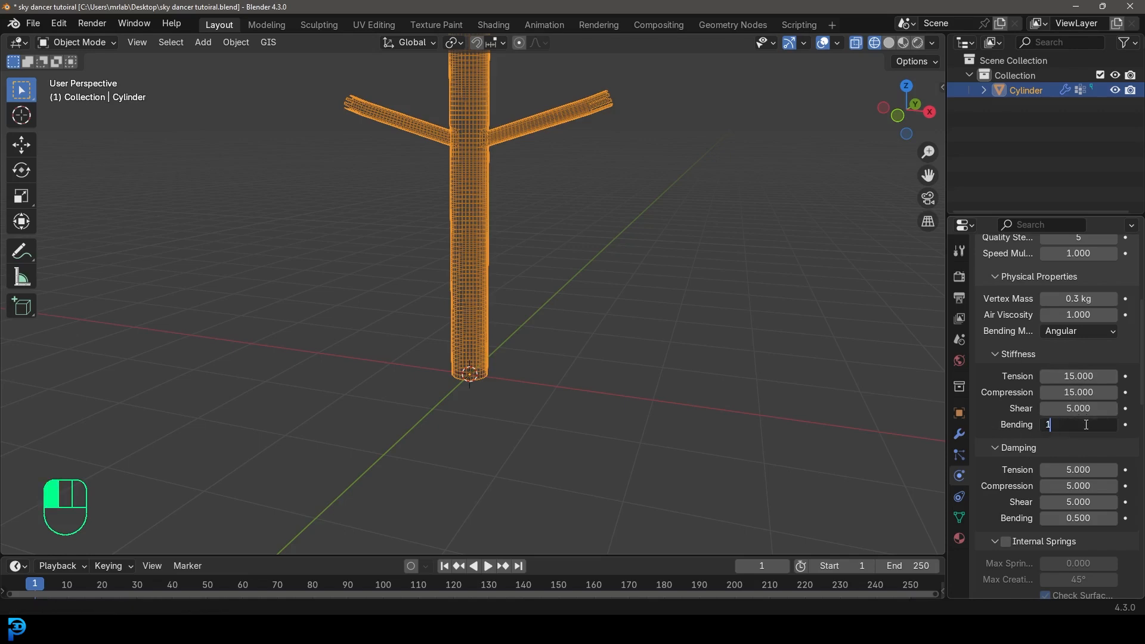
{"action": "type", "text": "1.5"}
{"action": "key", "text": "Return"}
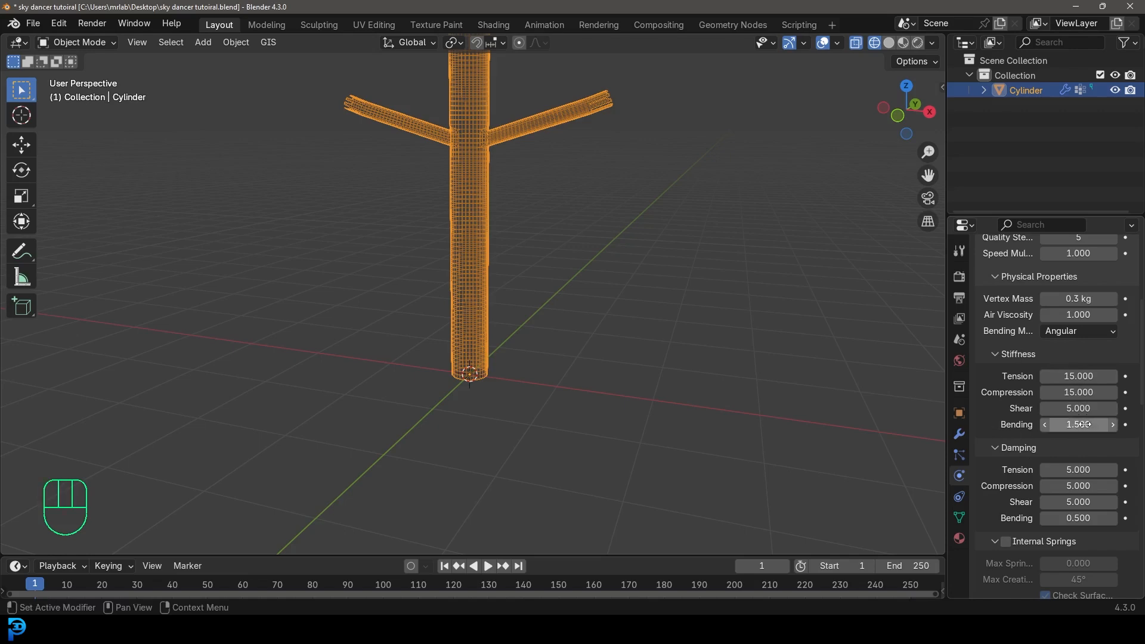
{"action": "left_click", "coordinate": [1080, 519]}
{"action": "type", "text": "1"}
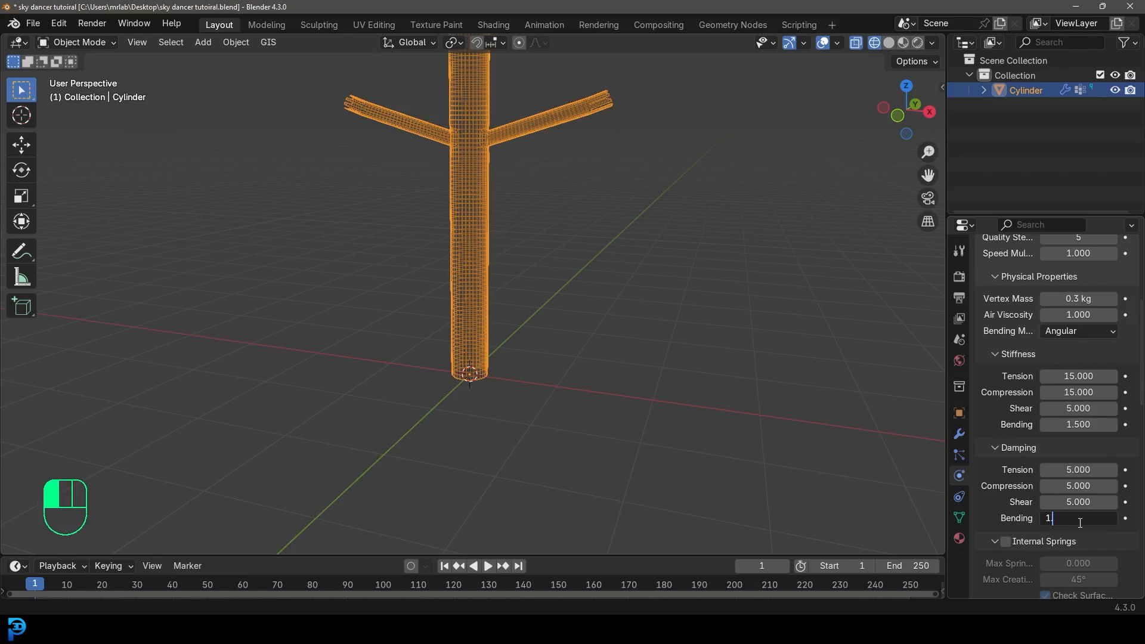
{"action": "type", "text": ".5"}
{"action": "key", "text": "Return"}
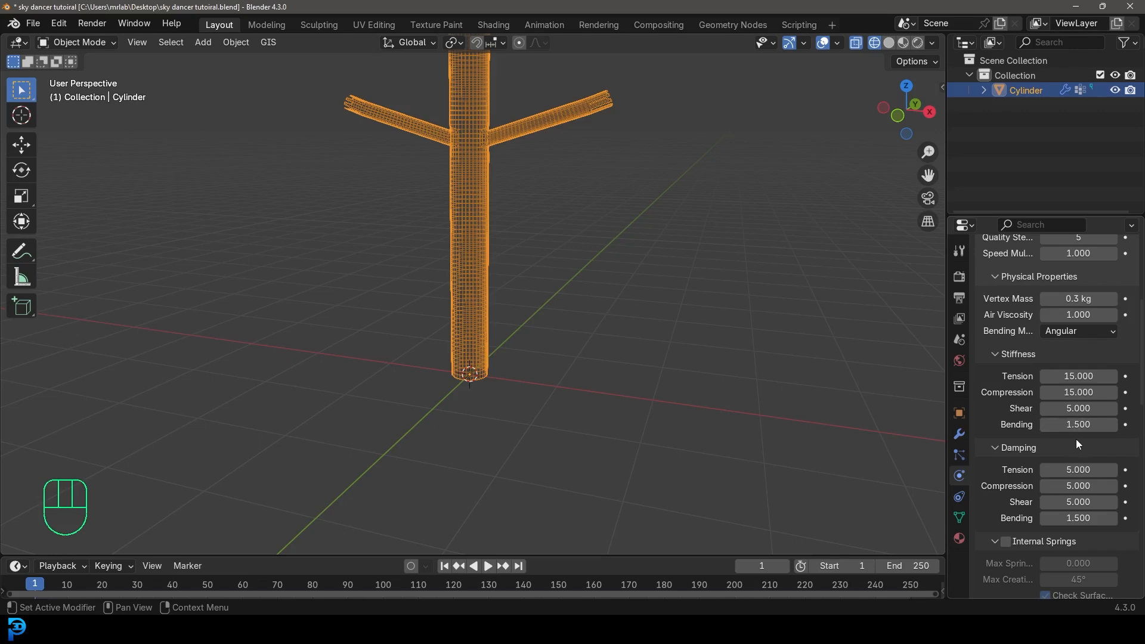
{"action": "scroll", "coordinate": [1075, 442], "scroll_direction": "up", "scroll_amount": 6}
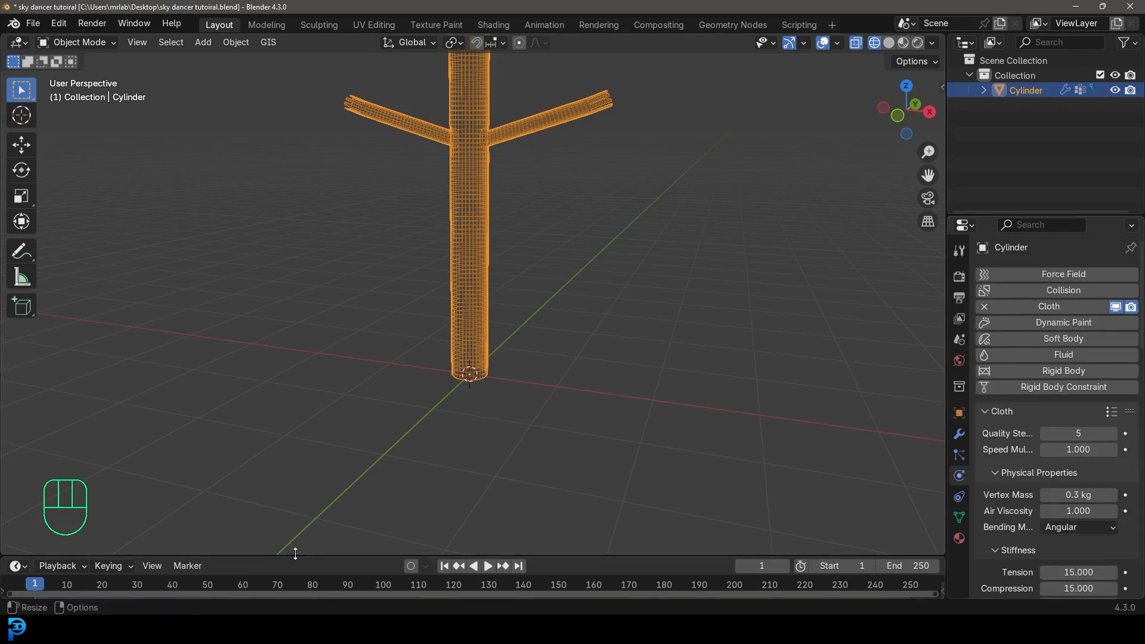
Preview the cloth simulation with an enlarged timeline and switch the viewport display from wireframe to solid shading.
{"action": "left_click_drag", "start_coordinate": [294, 555], "coordinate": [271, 481]}
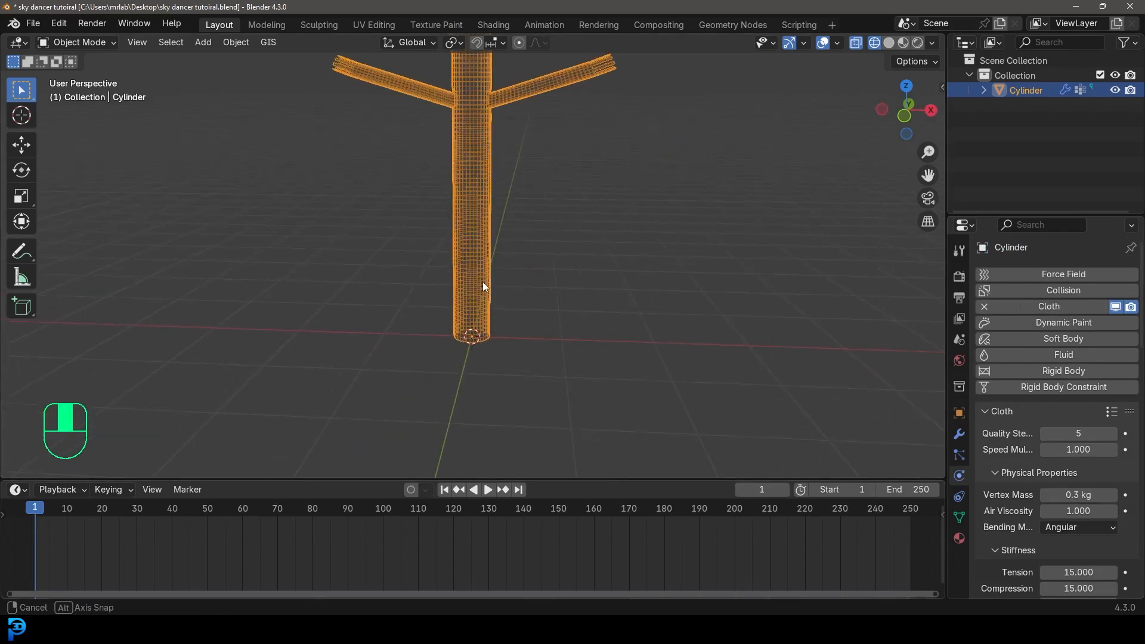
{"action": "key", "text": "space"}
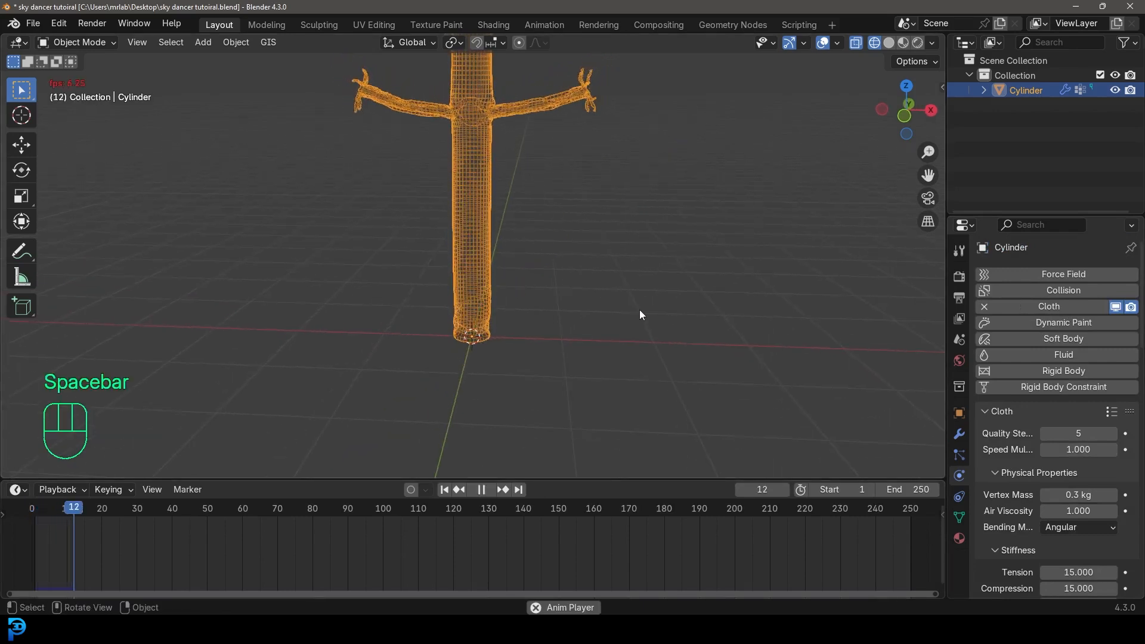
{"action": "key", "text": "z"}
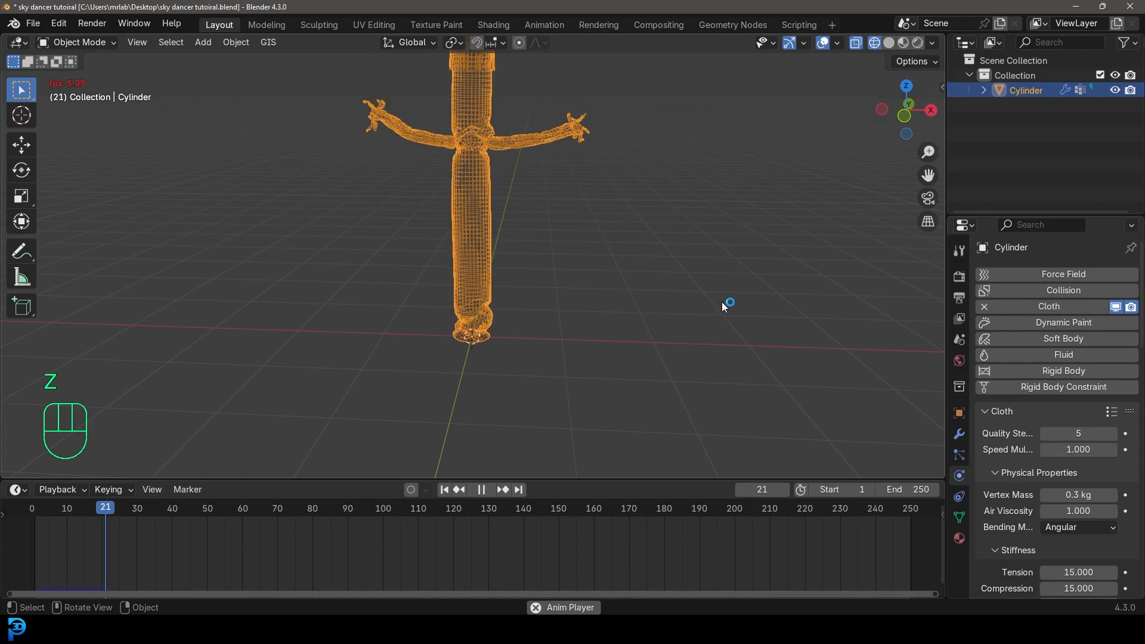
{"action": "key", "text": "space"}
{"action": "key", "text": "z"}
{"action": "left_click", "coordinate": [664, 263]}
{"action": "middle_click_drag", "start_coordinate": [516, 245], "coordinate": [542, 286], "text": "shift"}
{"action": "scroll", "coordinate": [628, 291], "scroll_direction": "up", "scroll_amount": 1}
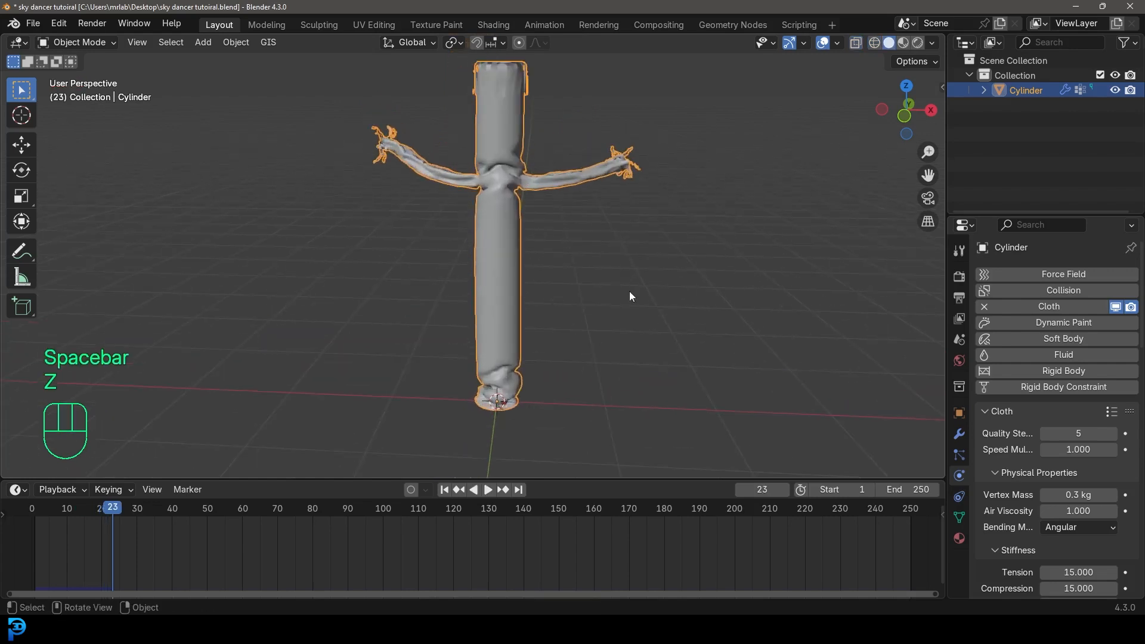
Resume the cloth simulation playback in solid shading and return to the first frame.
{"action": "key", "text": "space"}
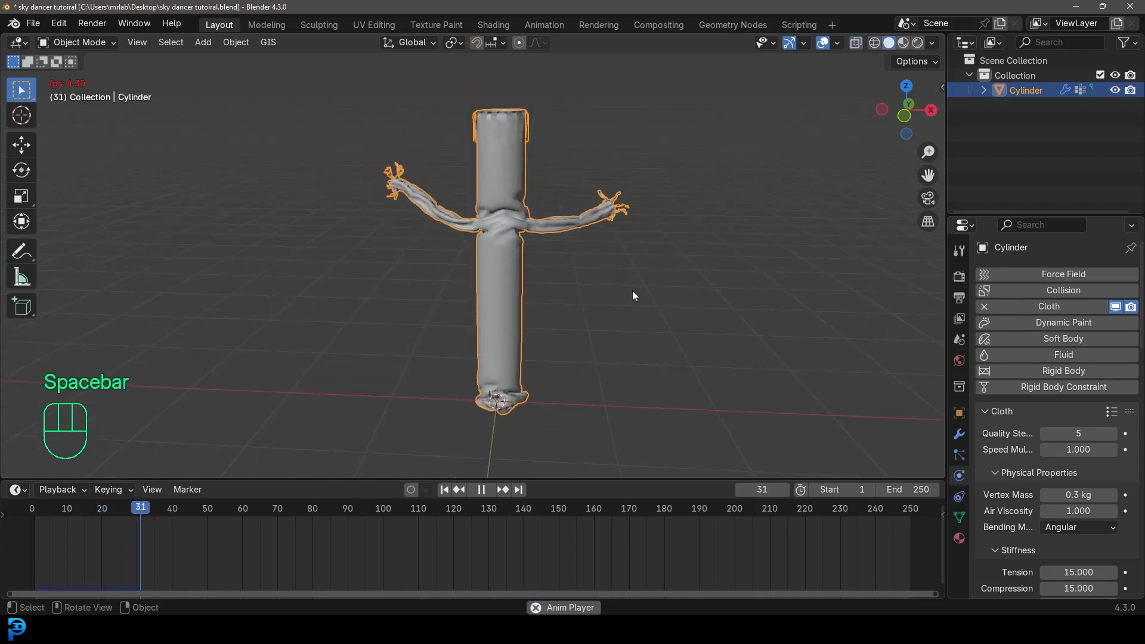
{"action": "key", "text": "space"}
{"action": "key", "text": "shift+Left"}
Add a Wind force field at the sky dancer's base from the front view.
{"action": "key", "text": "KP_1"}
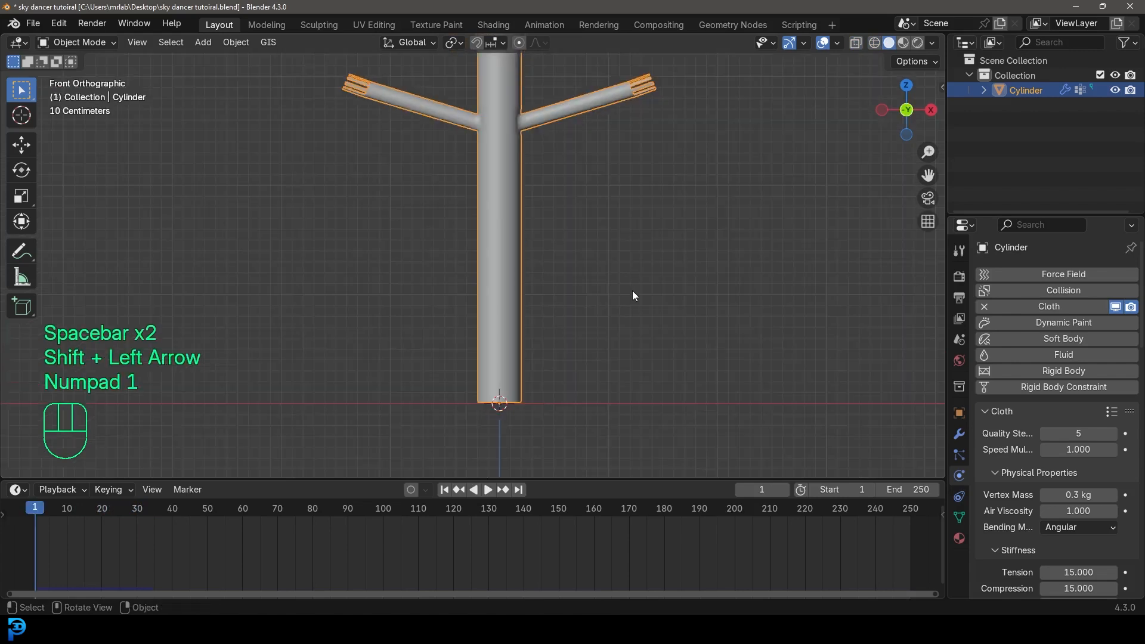
{"action": "scroll", "coordinate": [516, 308], "scroll_direction": "down", "scroll_amount": 1}
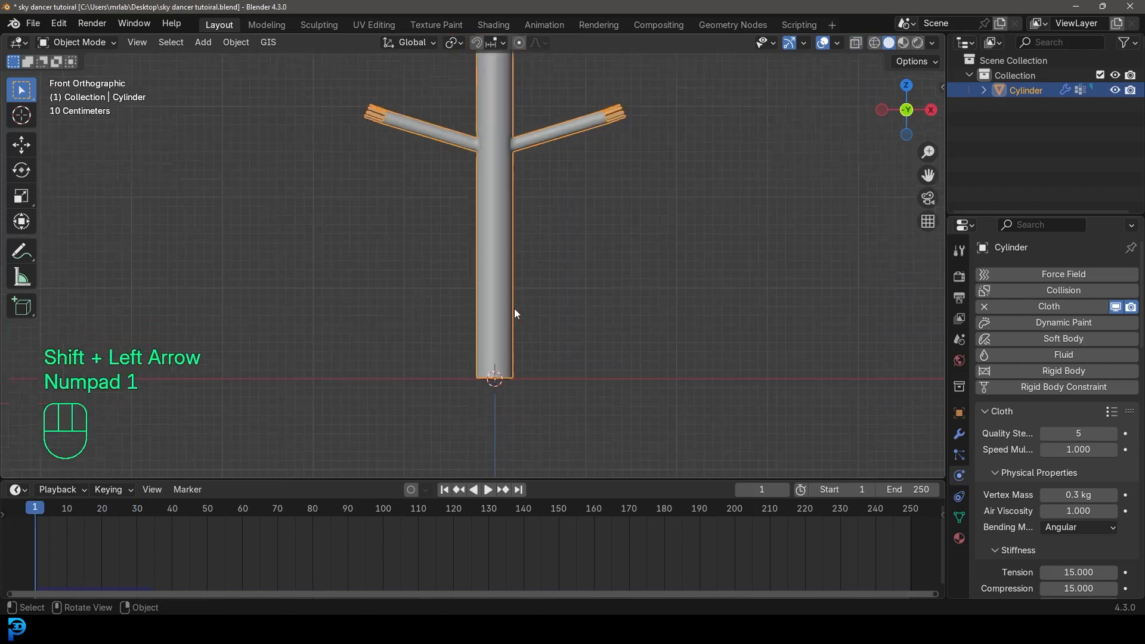
{"action": "key", "text": "shift+a"}
{"action": "mouse_move", "coordinate": [508, 290]}
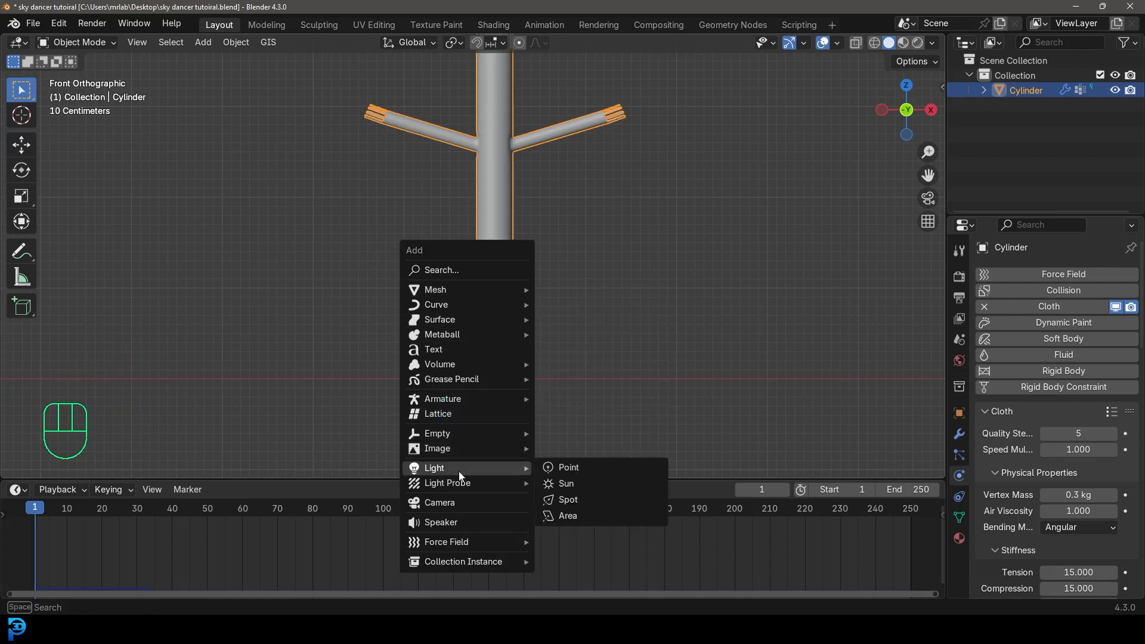
{"action": "mouse_move", "coordinate": [500, 535]}
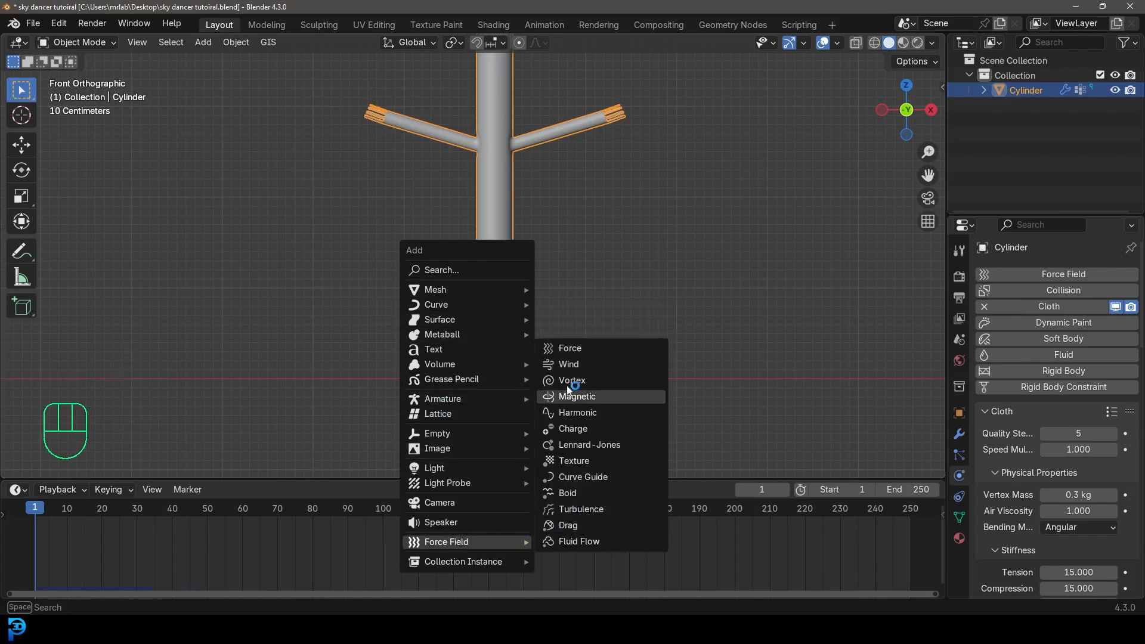
{"action": "left_click", "coordinate": [583, 363]}
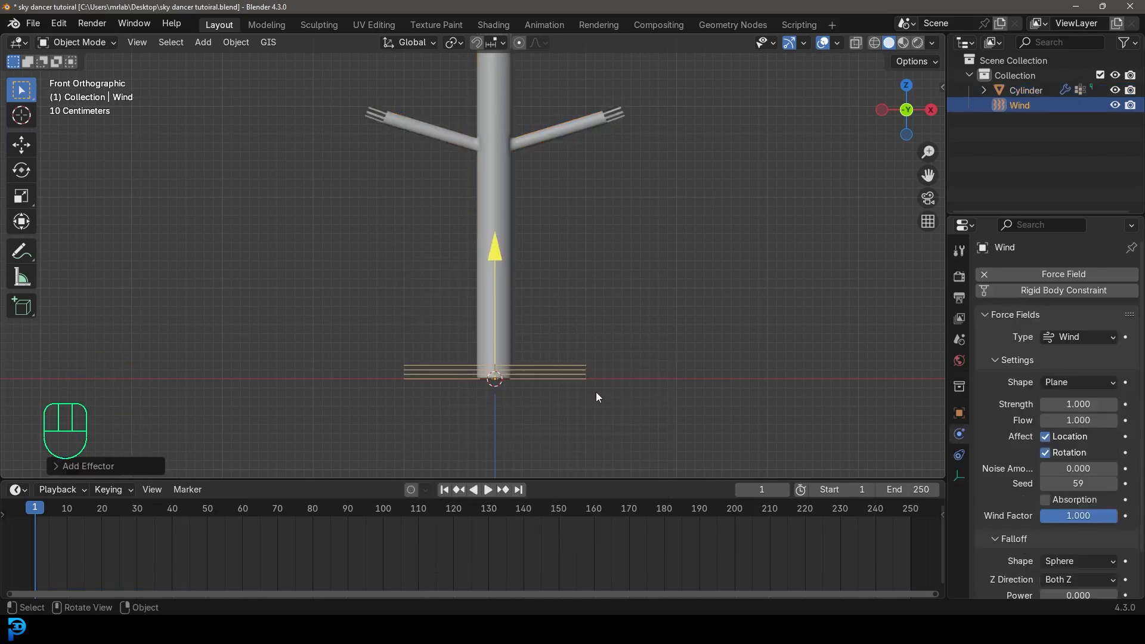
Reduce the wind empty's display size to 0.22 m to match the tube's width.
{"action": "middle_click_drag", "start_coordinate": [596, 392], "coordinate": [519, 389]}
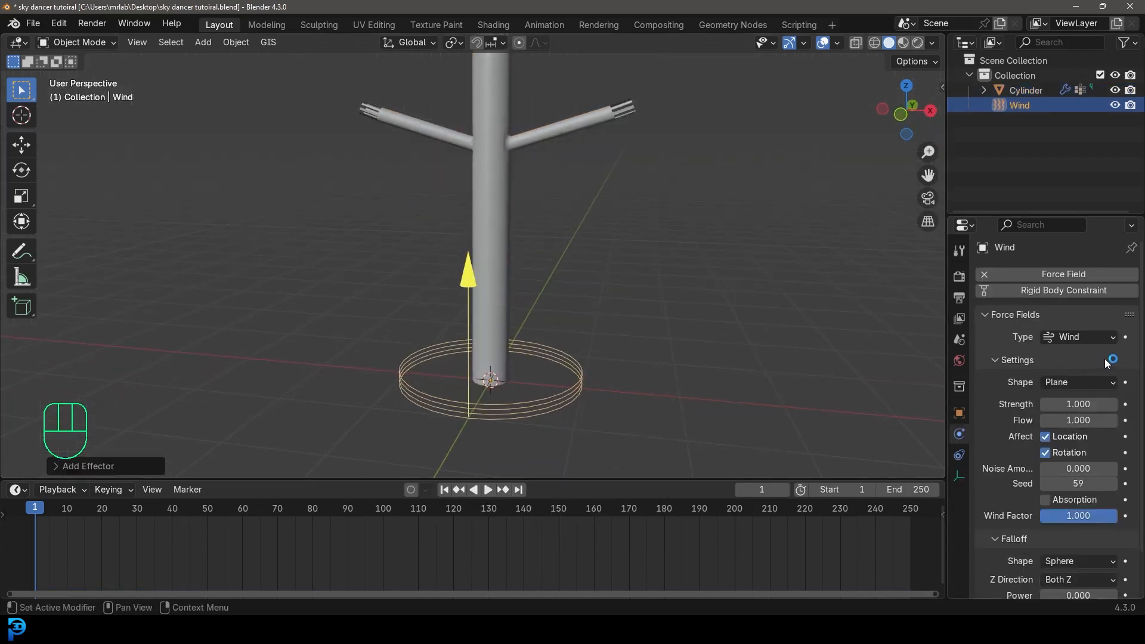
{"action": "left_click", "coordinate": [960, 477]}
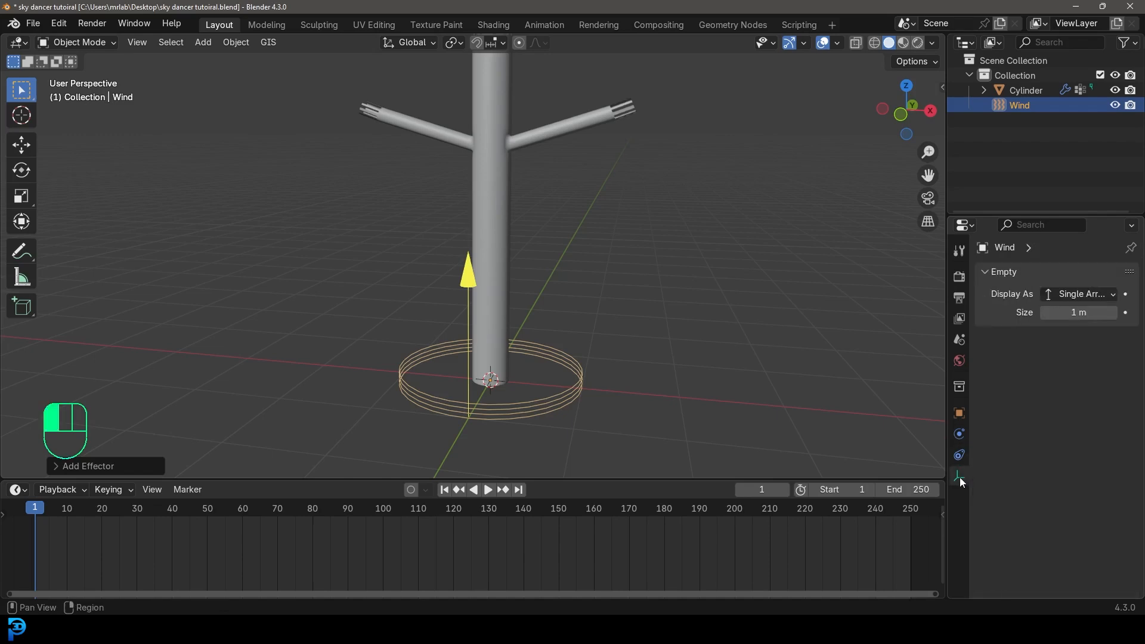
{"action": "left_click_drag", "start_coordinate": [1078, 311], "coordinate": [1031, 312]}
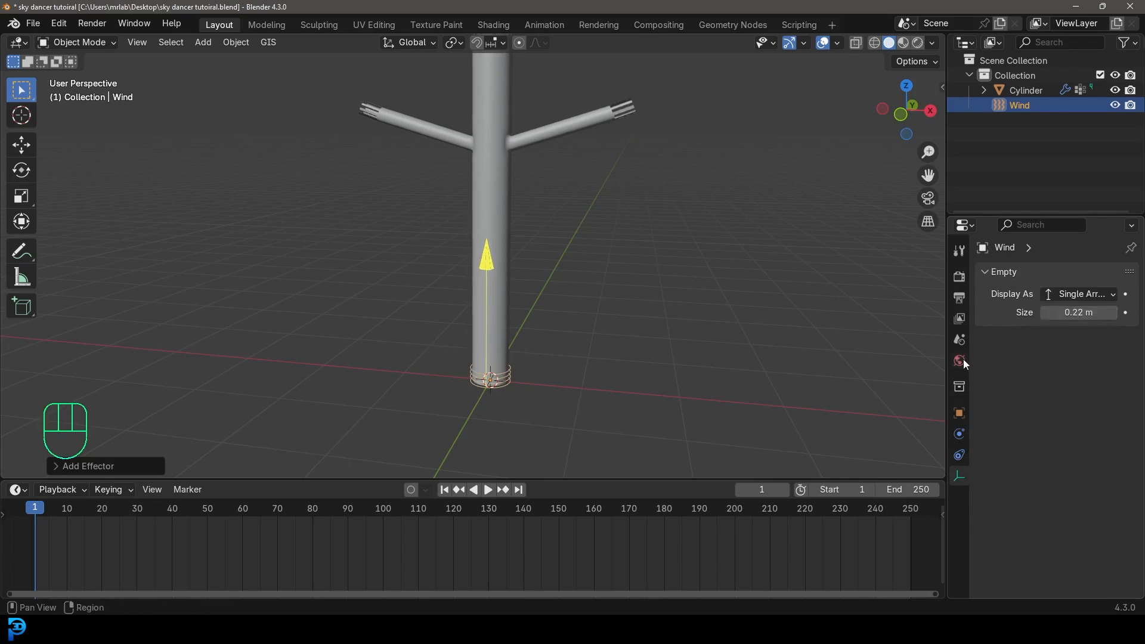
Set the wind force field's strength to 3000.
{"action": "left_click", "coordinate": [958, 434]}
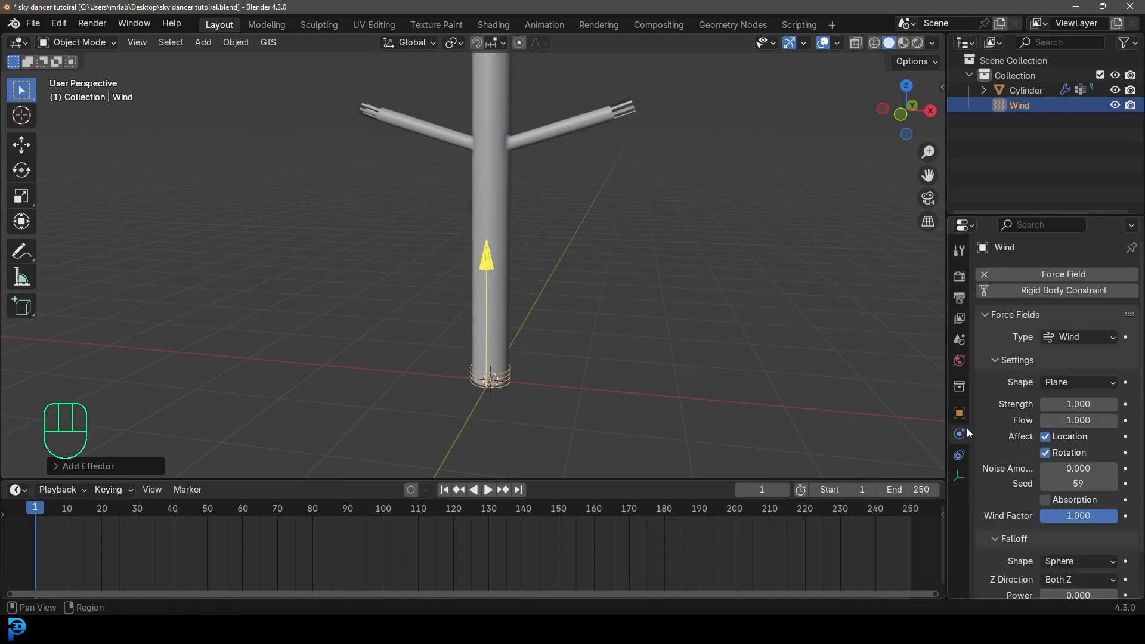
{"action": "left_click", "coordinate": [1082, 405]}
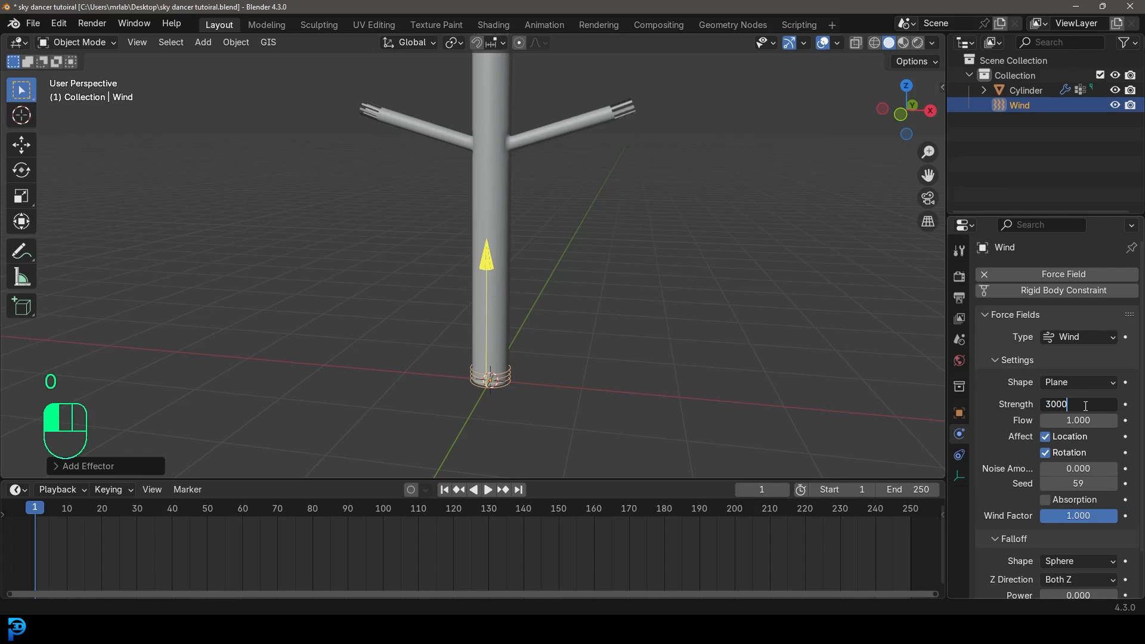
{"action": "type", "text": "3000"}
{"action": "key", "text": "Return"}
Play the simulation from the first frame to check the wind's effect on the sky dancer, and rewind it.
{"action": "scroll", "coordinate": [514, 270], "scroll_direction": "down", "scroll_amount": 4}
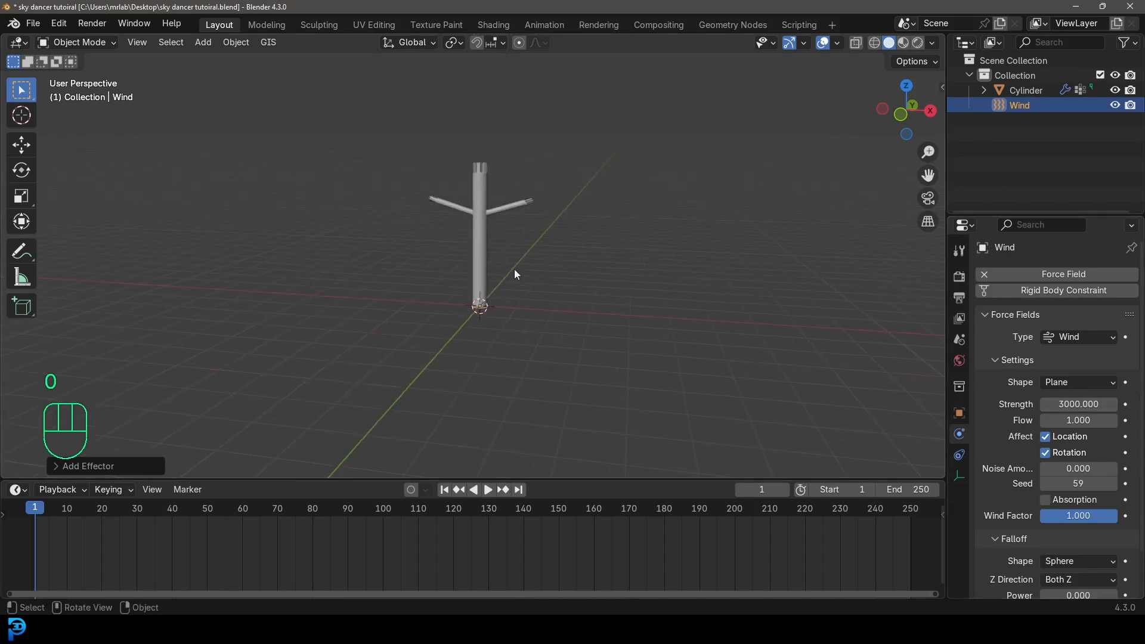
{"action": "scroll", "coordinate": [515, 274], "scroll_direction": "up", "scroll_amount": 3}
{"action": "key", "text": "shift+Left"}
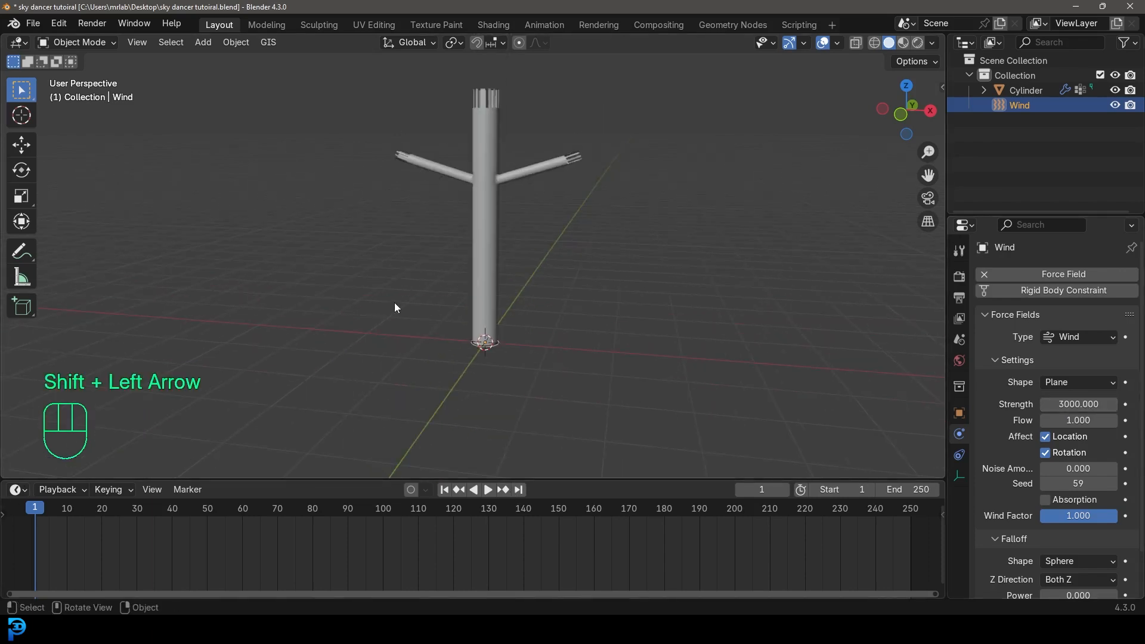
{"action": "key", "text": "space"}
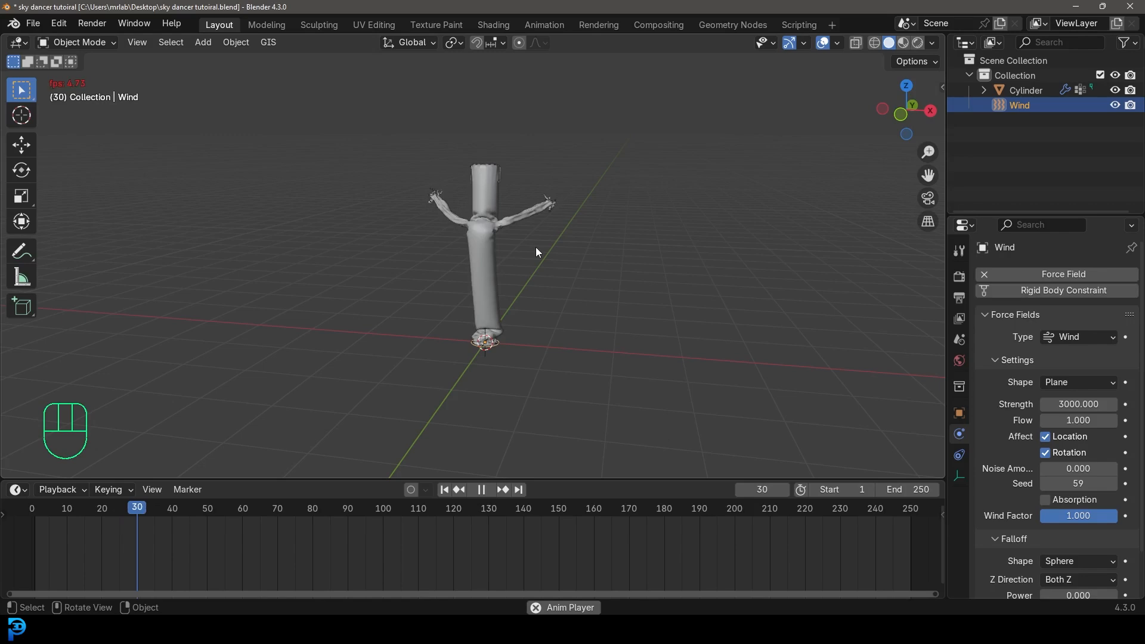
{"action": "key", "text": "space"}
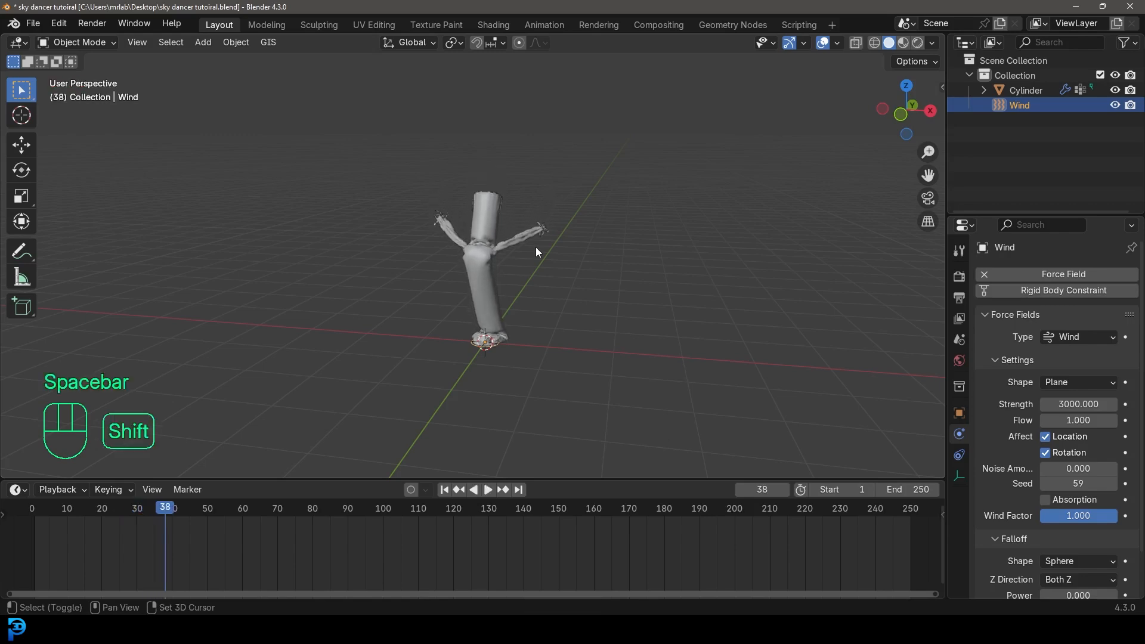
{"action": "key", "text": "shift+Left"}
{"action": "scroll", "coordinate": [565, 225], "scroll_direction": "up", "scroll_amount": 4}
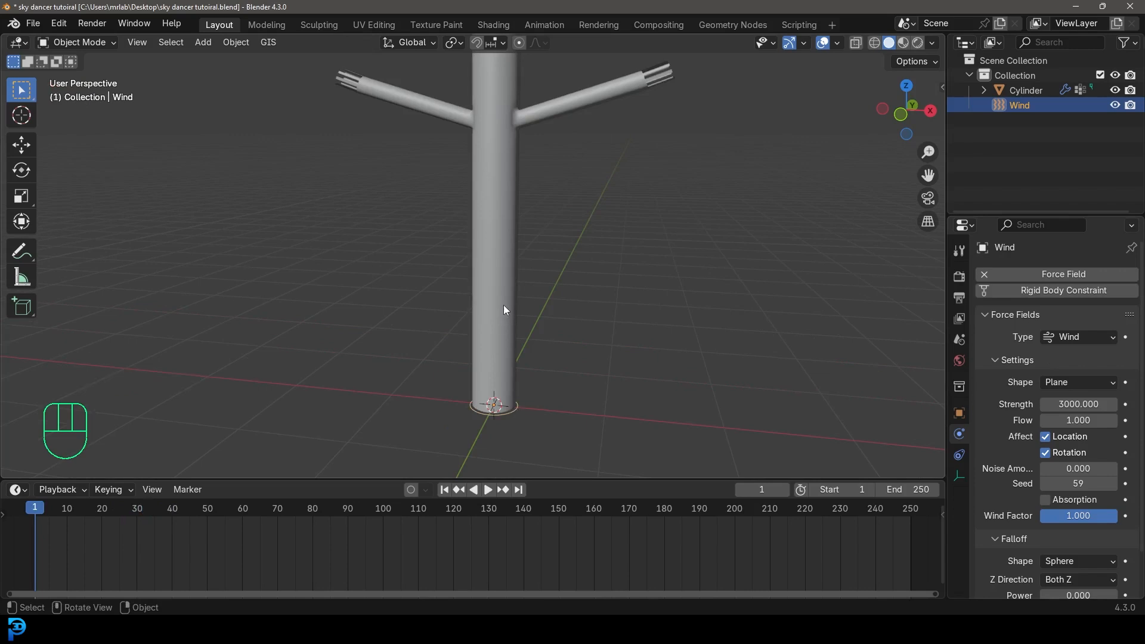
Set the wind's strength to 10000, test the simulation from the first frame, and return to the start.
{"action": "left_click", "coordinate": [1086, 404]}
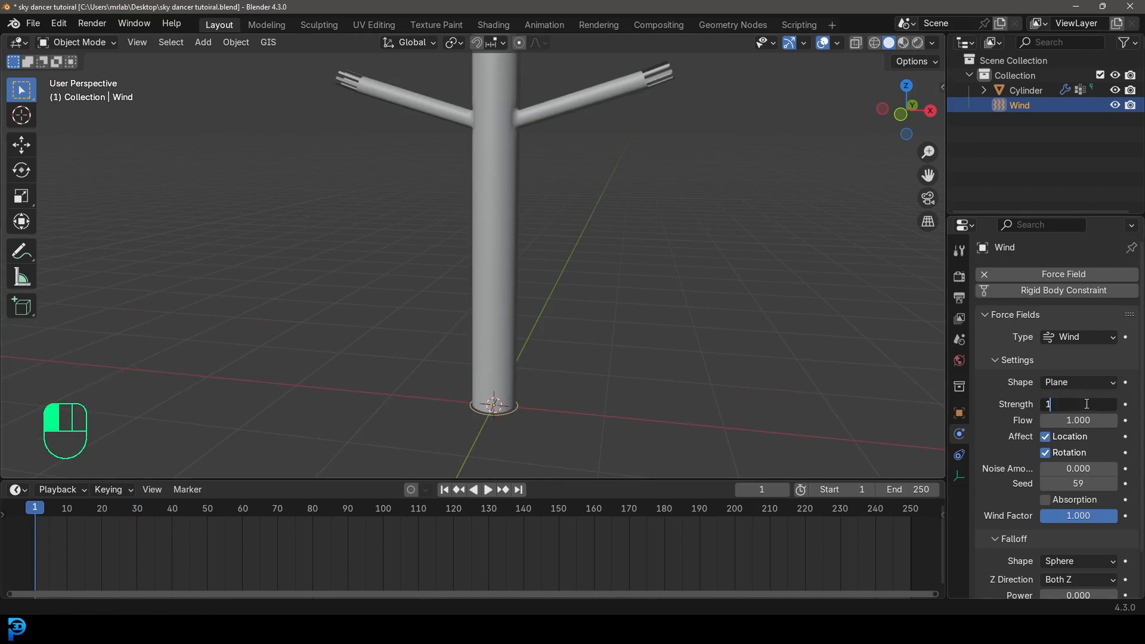
{"action": "key", "text": "Return"}
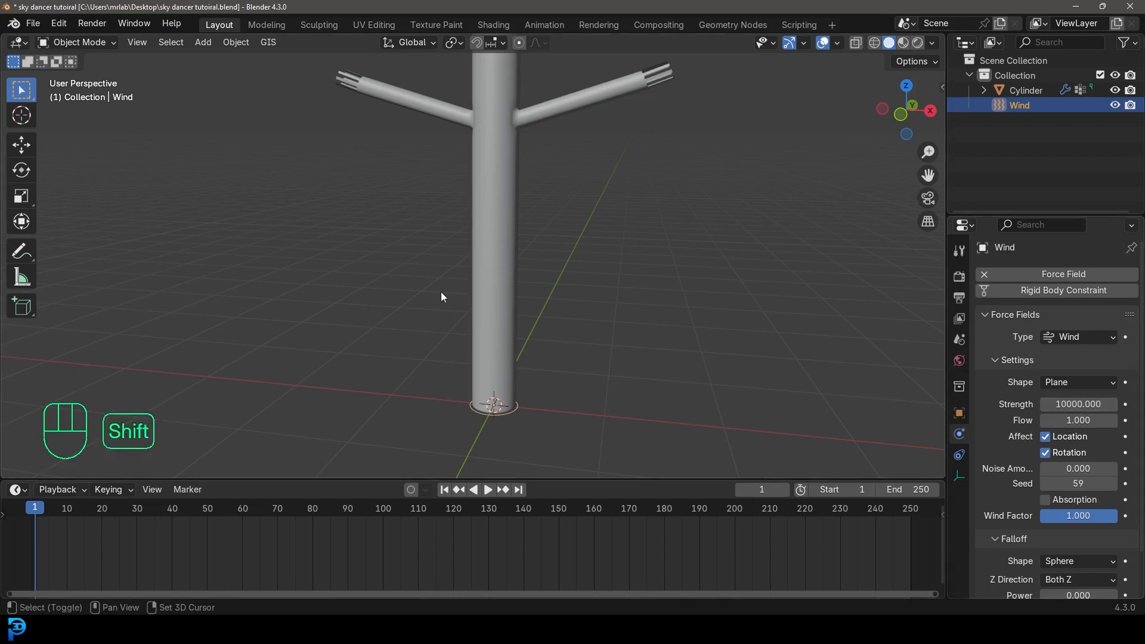
{"action": "key", "text": "shift+Left"}
{"action": "key", "text": "space"}
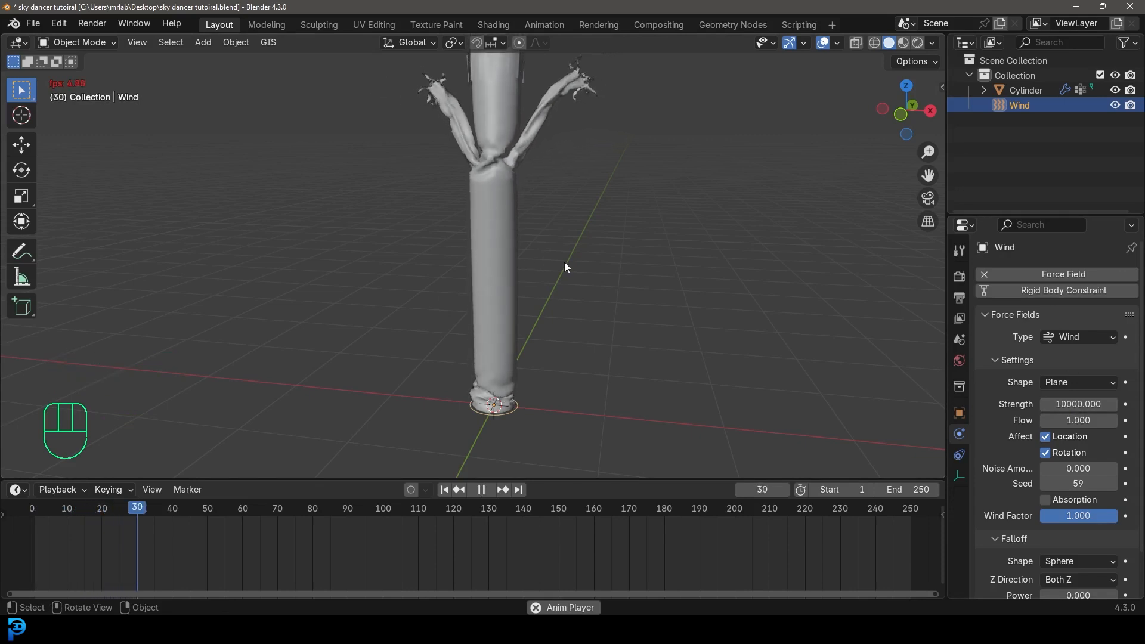
{"action": "key", "text": "space"}
{"action": "key", "text": "ctrl+z"}
{"action": "key", "text": "ctrl+Left"}
{"action": "key", "text": "ctrl+z"}
{"action": "left_click", "coordinate": [516, 161]}
{"action": "left_click", "coordinate": [513, 416]}
Set the wind's strength to 20000 and play the simulation from the first frame to check the sky dancer's movement.
{"action": "left_click", "coordinate": [1081, 404]}
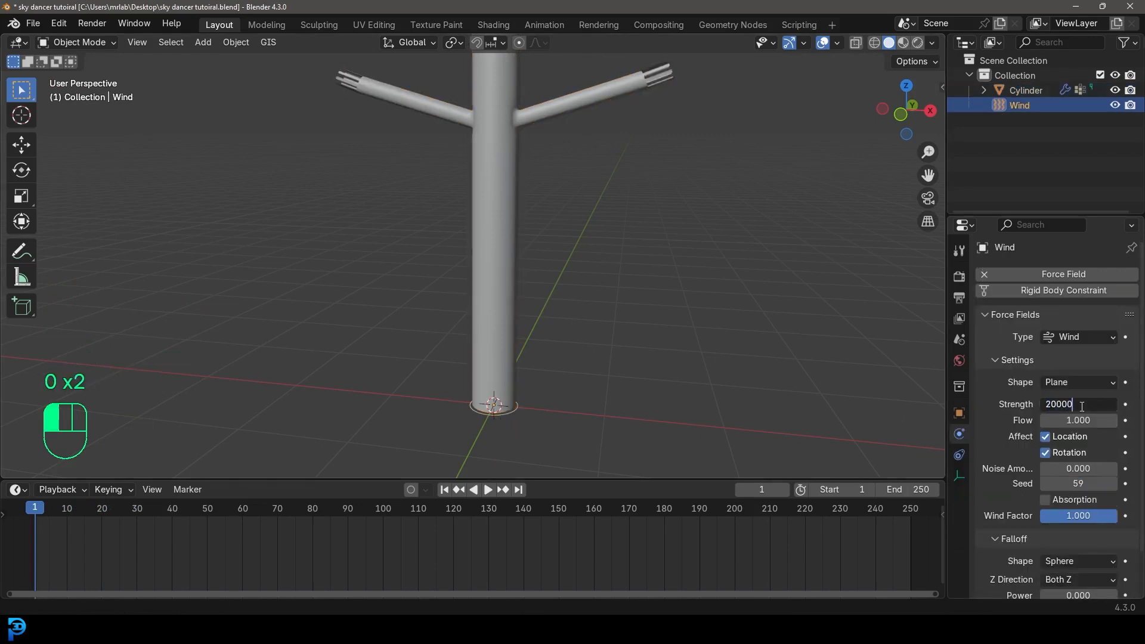
{"action": "key", "text": "Return"}
{"action": "key", "text": "shift+Left"}
{"action": "key", "text": "space"}
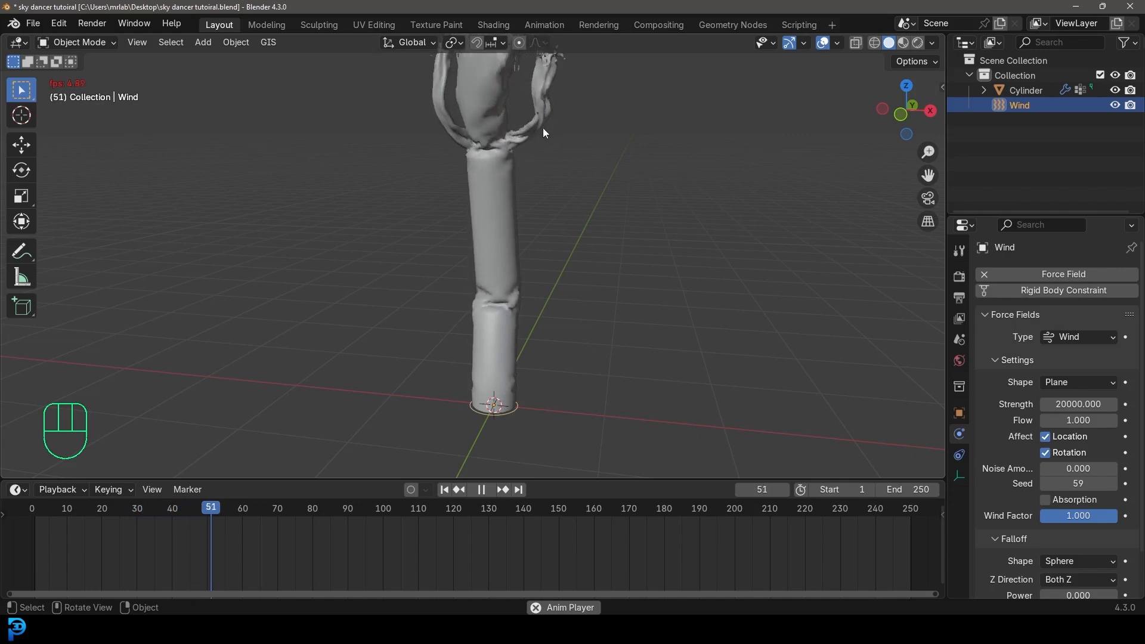
{"action": "key", "text": "space"}
{"action": "middle_click_drag", "start_coordinate": [552, 140], "coordinate": [556, 170]}
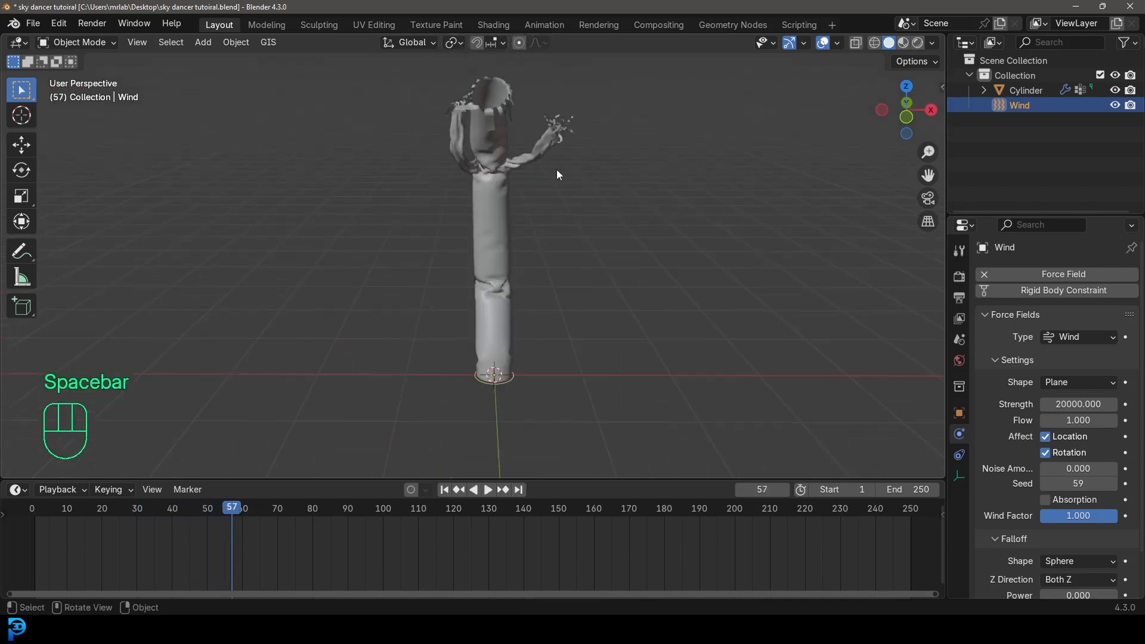
Scale the sky dancer body up by a factor of about 1.38 at the first frame and apply its scale.
{"action": "left_click", "coordinate": [506, 156]}
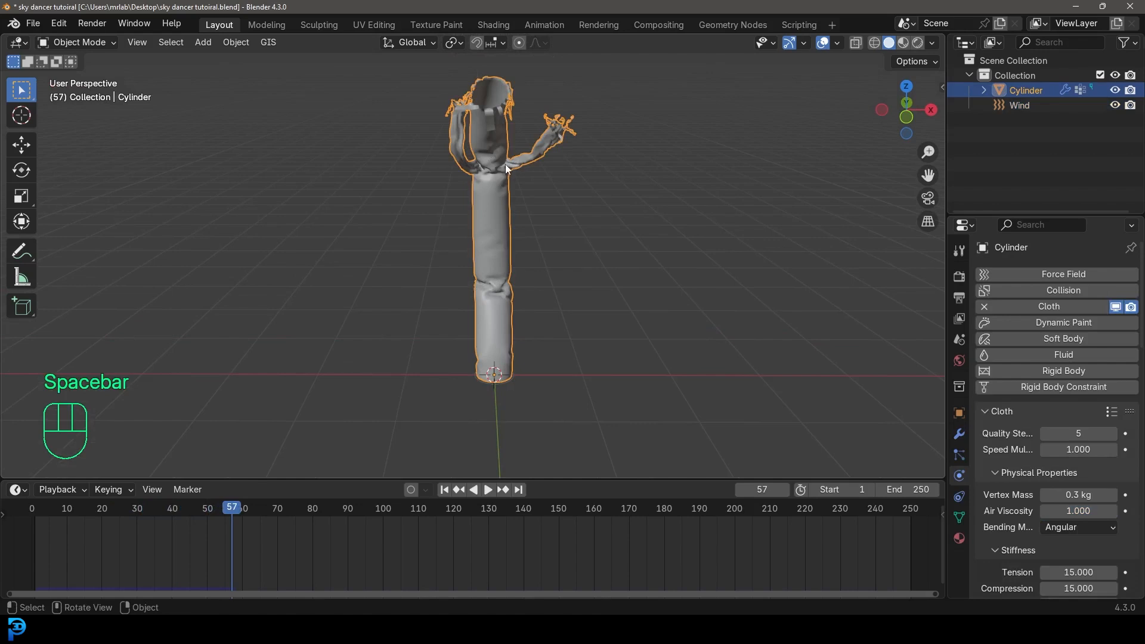
{"action": "key", "text": "shift+Left"}
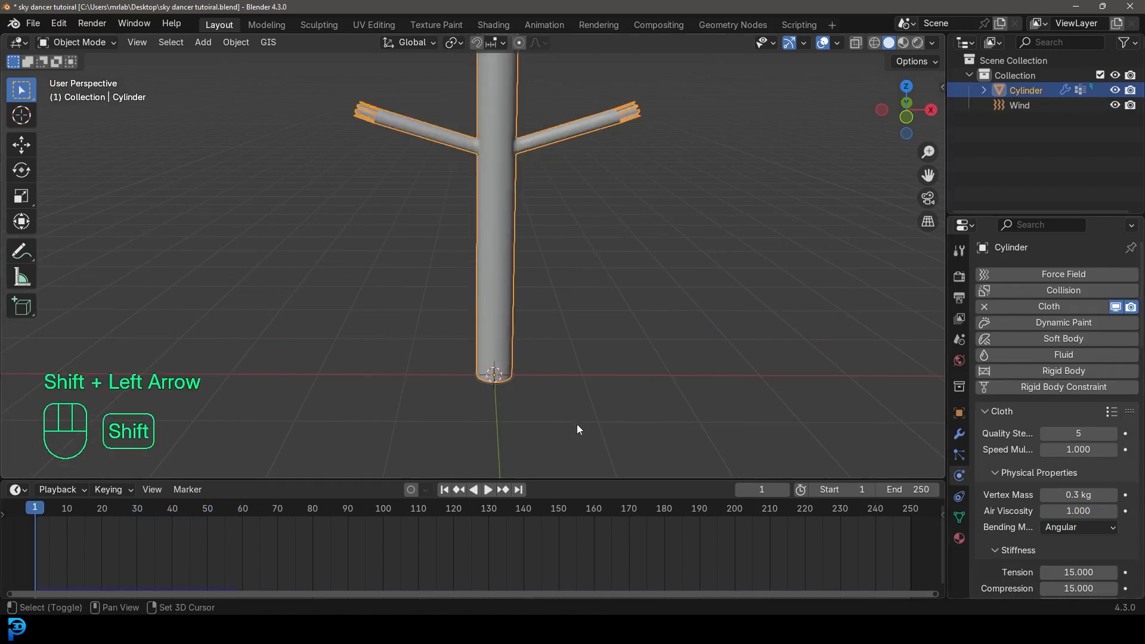
{"action": "key", "text": "s"}
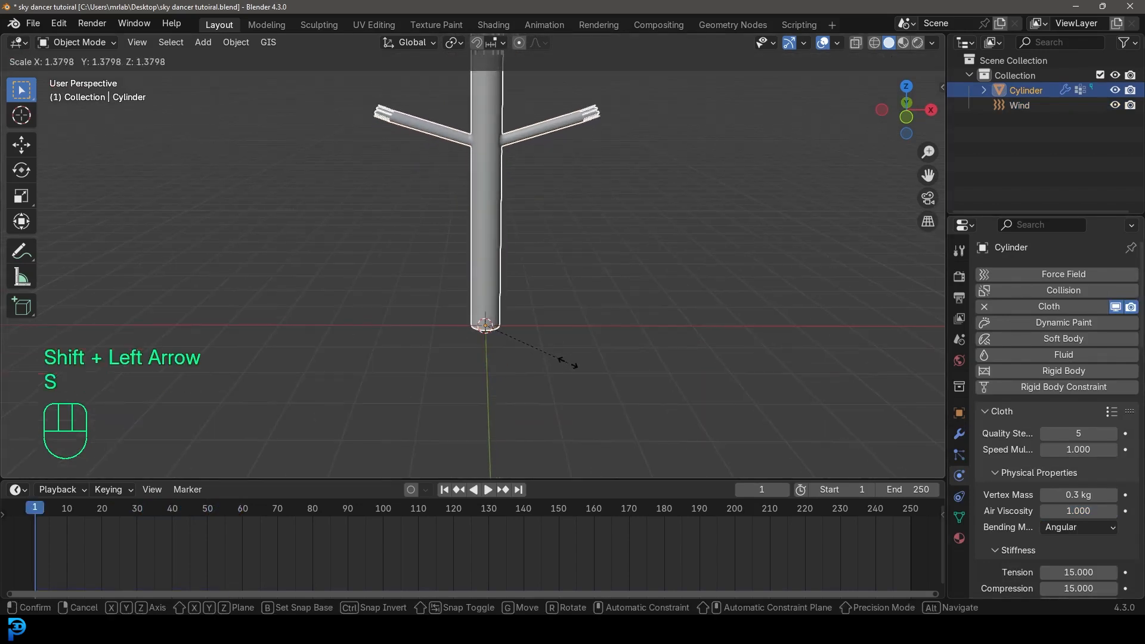
{"action": "left_click", "coordinate": [549, 345]}
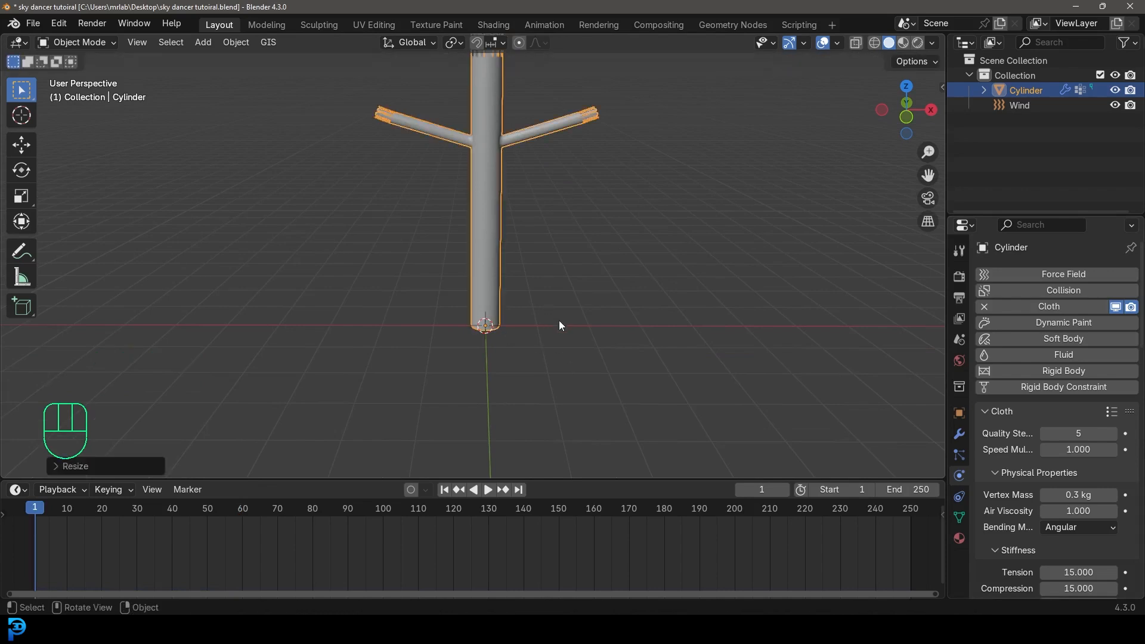
{"action": "key", "text": "ctrl+a"}
{"action": "left_click", "coordinate": [491, 326]}
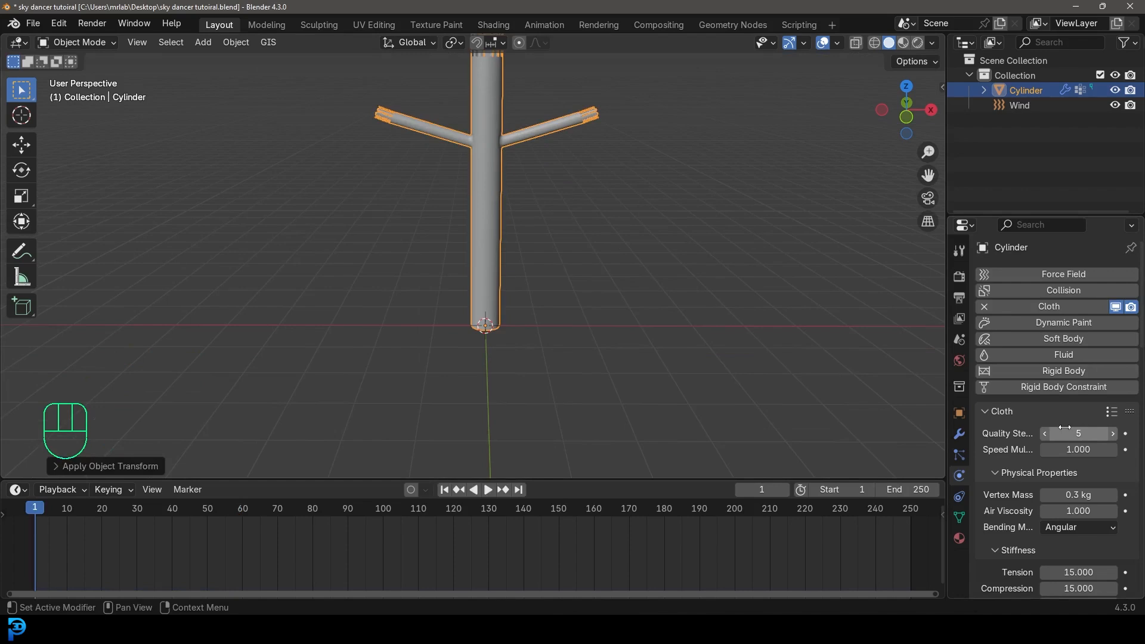
Review the body's cloth pressure, pin group, object collision and self-collision distance settings, and the option for applying its scale.
{"action": "scroll", "coordinate": [1047, 429], "scroll_direction": "down", "scroll_amount": 12}
{"action": "scroll", "coordinate": [1041, 446], "scroll_direction": "down", "scroll_amount": 6}
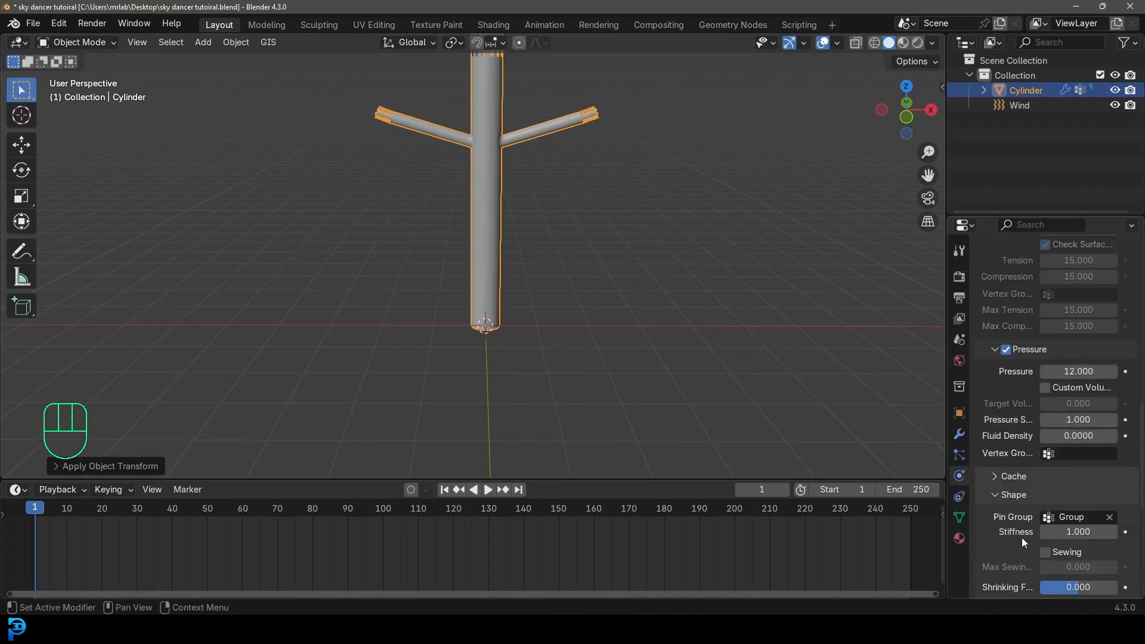
{"action": "scroll", "coordinate": [1001, 486], "scroll_direction": "down", "scroll_amount": 6}
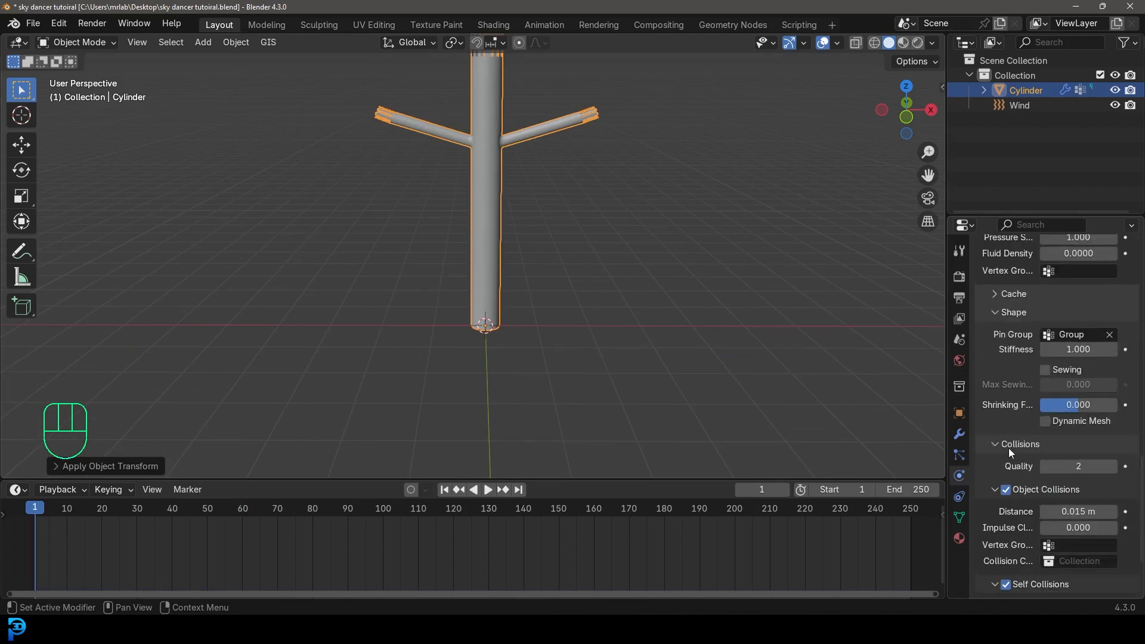
{"action": "scroll", "coordinate": [1050, 497], "scroll_direction": "down", "scroll_amount": 2}
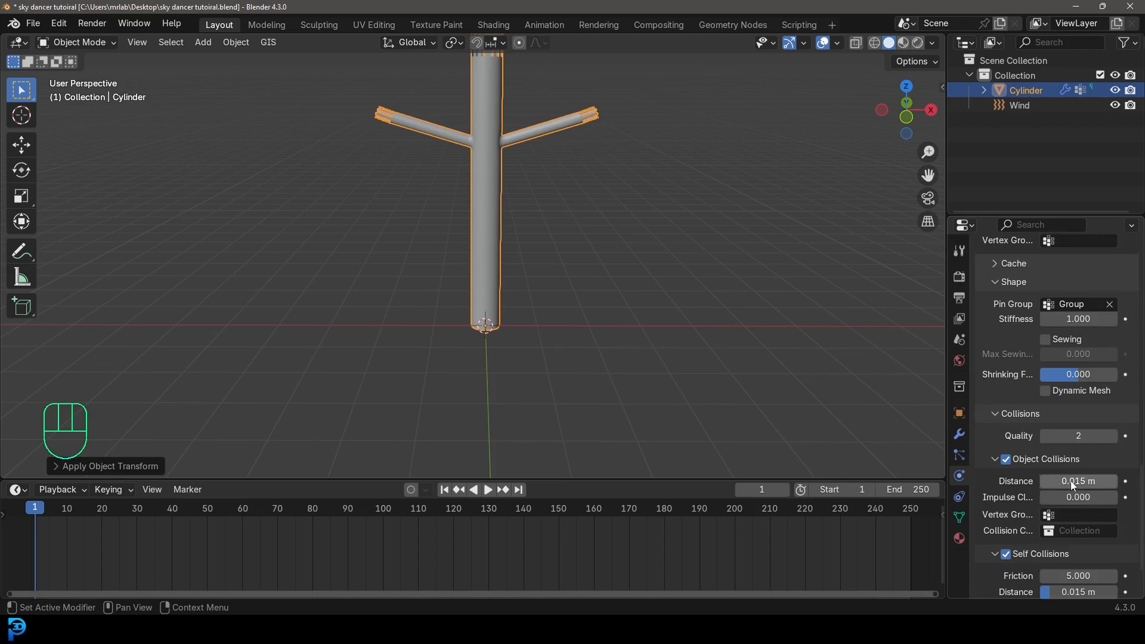
{"action": "scroll", "coordinate": [1079, 573], "scroll_direction": "down", "scroll_amount": 4}
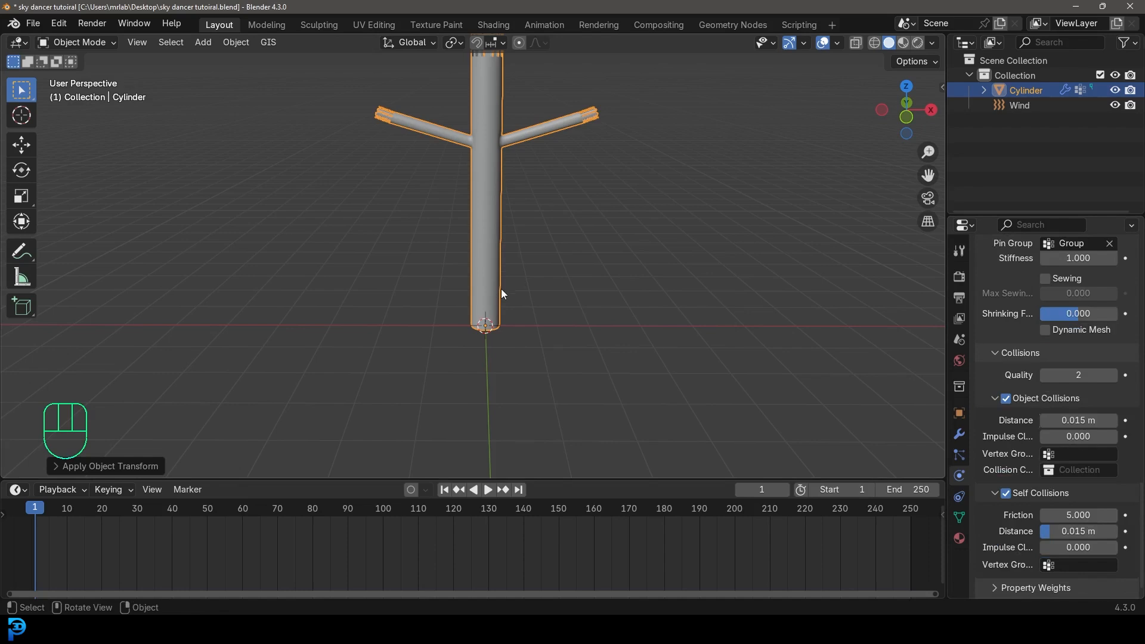
{"action": "key", "text": "ctrl+a"}
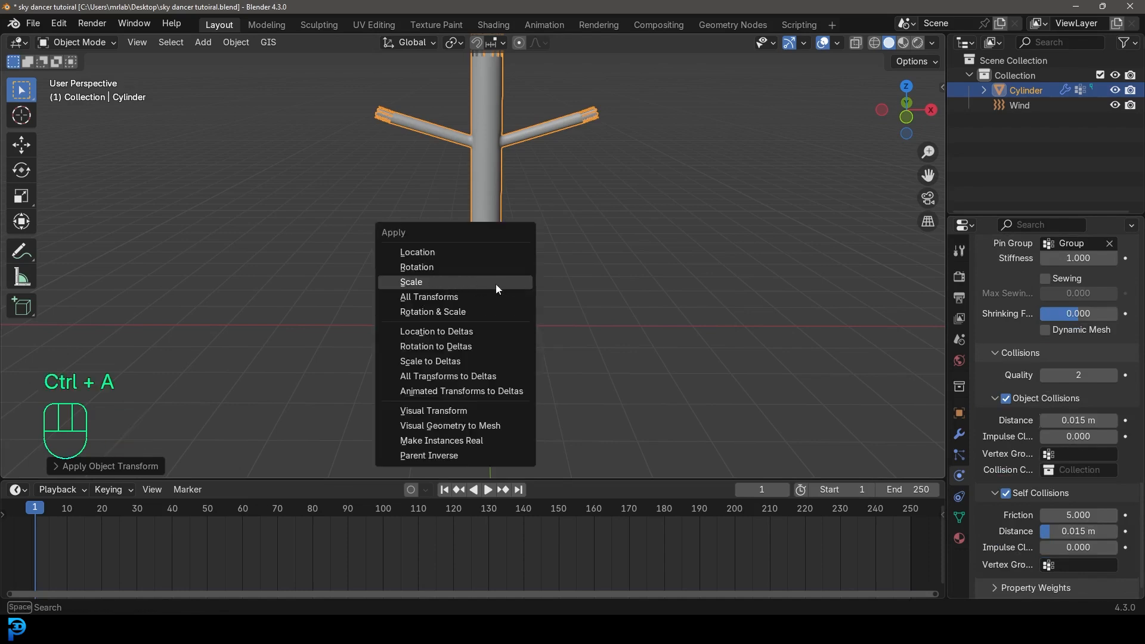
{"action": "middle_click_drag", "start_coordinate": [606, 326], "coordinate": [592, 376]}
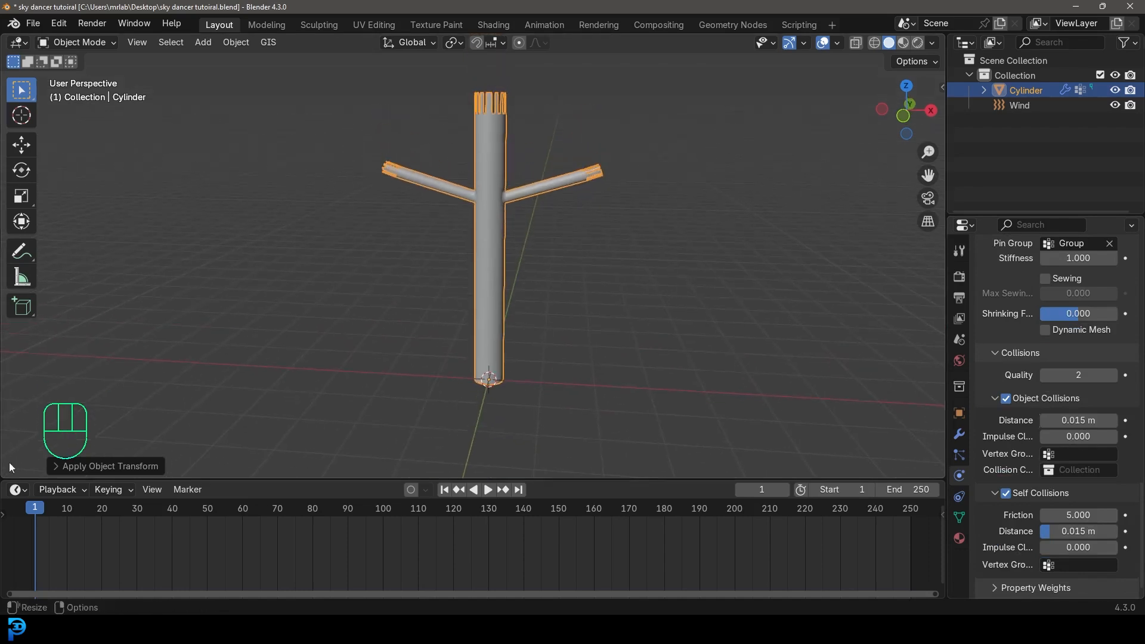
Deselect the enlarged sky dancer while playing its simulation to check how it inflates and moves.
{"action": "key", "text": "space"}
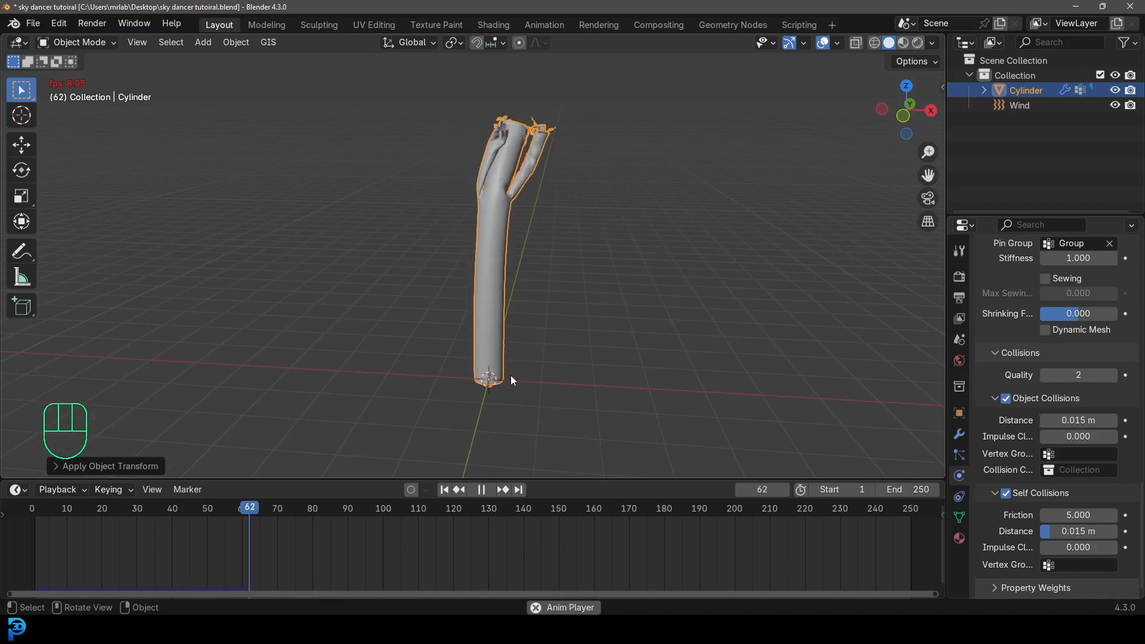
{"action": "key", "text": "alt+a"}
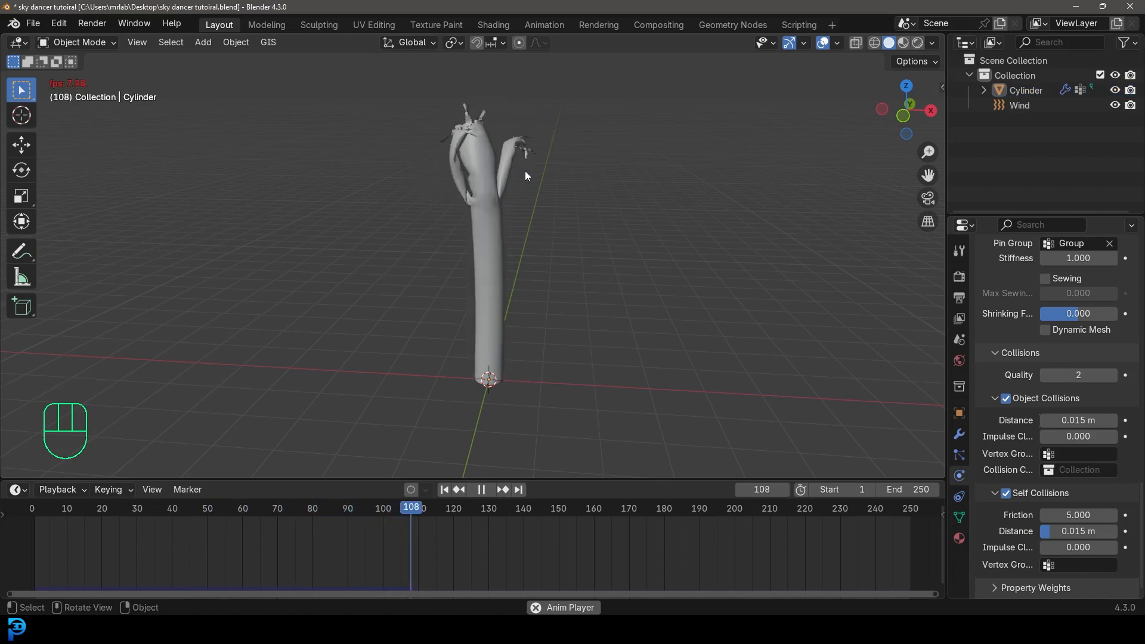
{"action": "key", "text": "space"}
Select the wind inside the tube's open base and set its strength to 15000.
{"action": "middle_click_drag", "start_coordinate": [551, 263], "coordinate": [524, 187]}
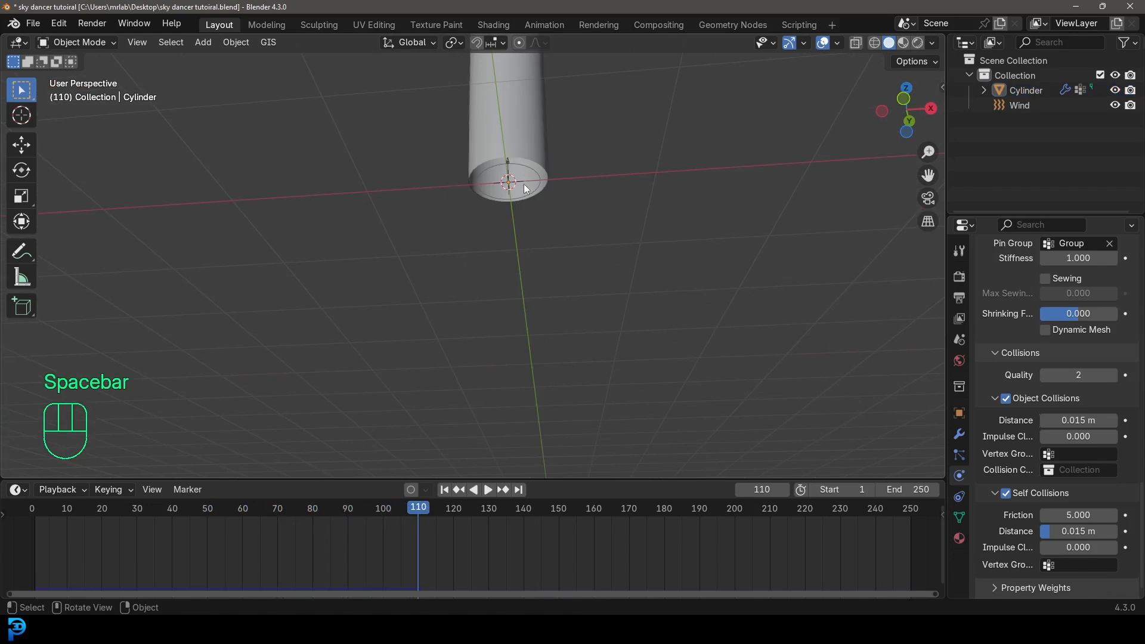
{"action": "left_click", "coordinate": [521, 163]}
{"action": "left_click", "coordinate": [1074, 355]}
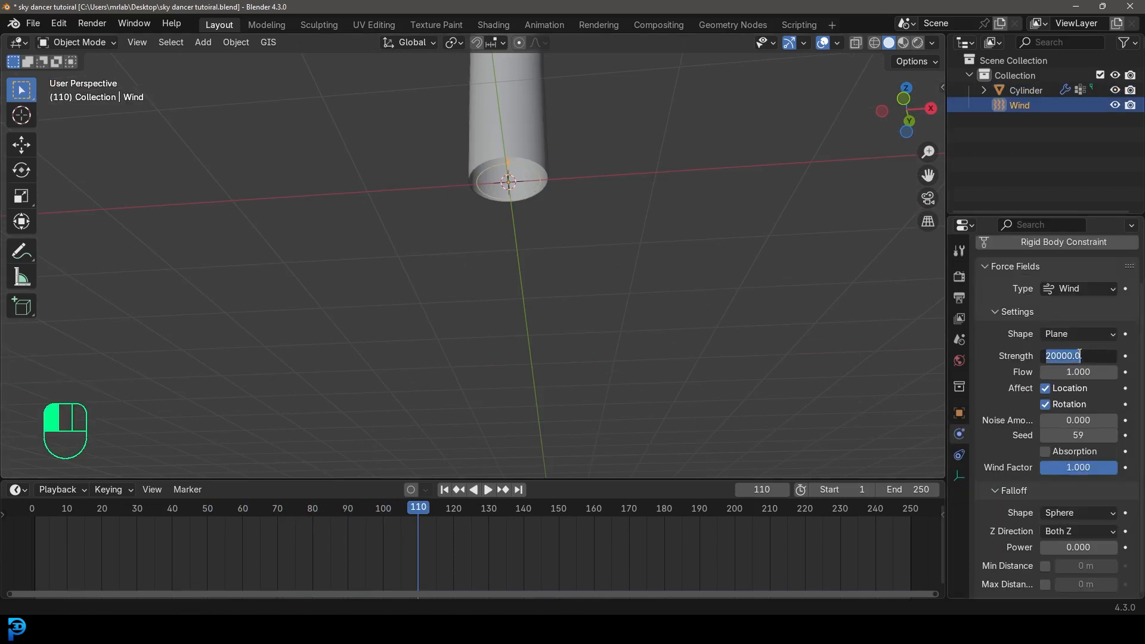
{"action": "type", "text": "15000"}
{"action": "key", "text": "Return"}
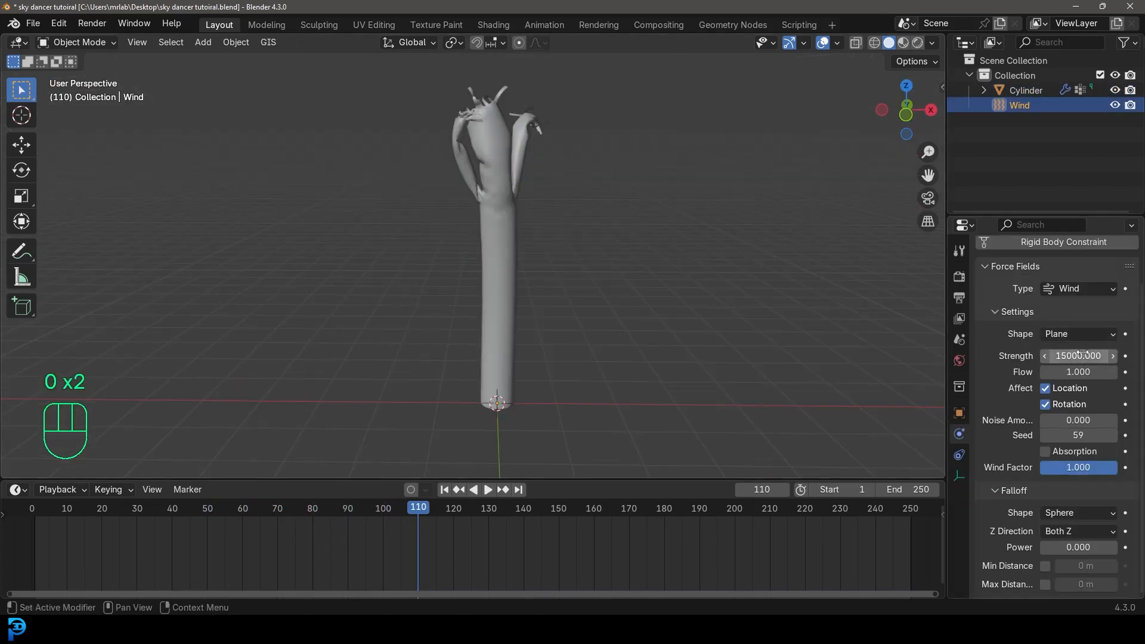
Replay the simulation from the first frame with the new wind strength, inspect the tube's base, and rewind the timeline.
{"action": "key", "text": "shift+Left"}
{"action": "key", "text": "space"}
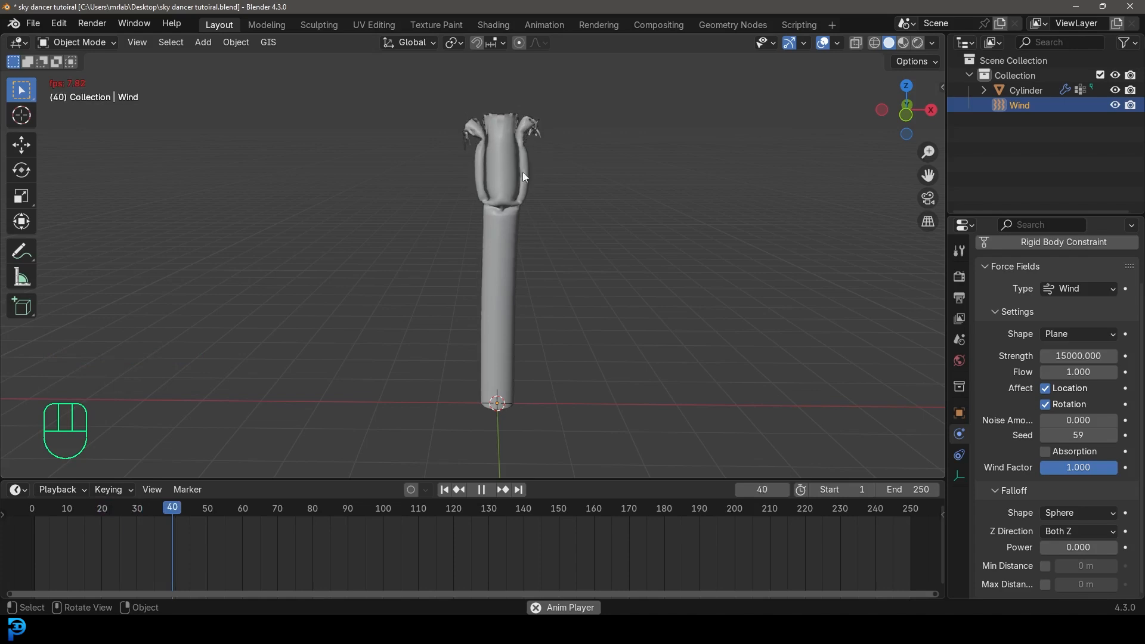
{"action": "key", "text": "space"}
{"action": "middle_click_drag", "start_coordinate": [535, 194], "coordinate": [514, 356]}
{"action": "key", "text": "Left"}
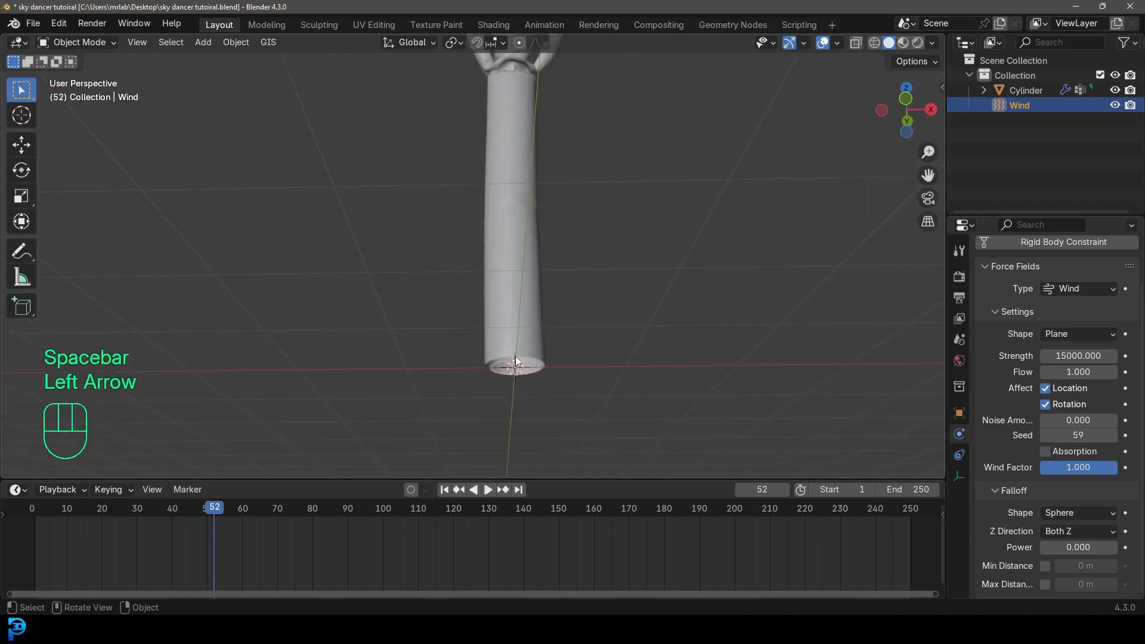
{"action": "left_click_drag", "start_coordinate": [155, 516], "coordinate": [40, 511]}
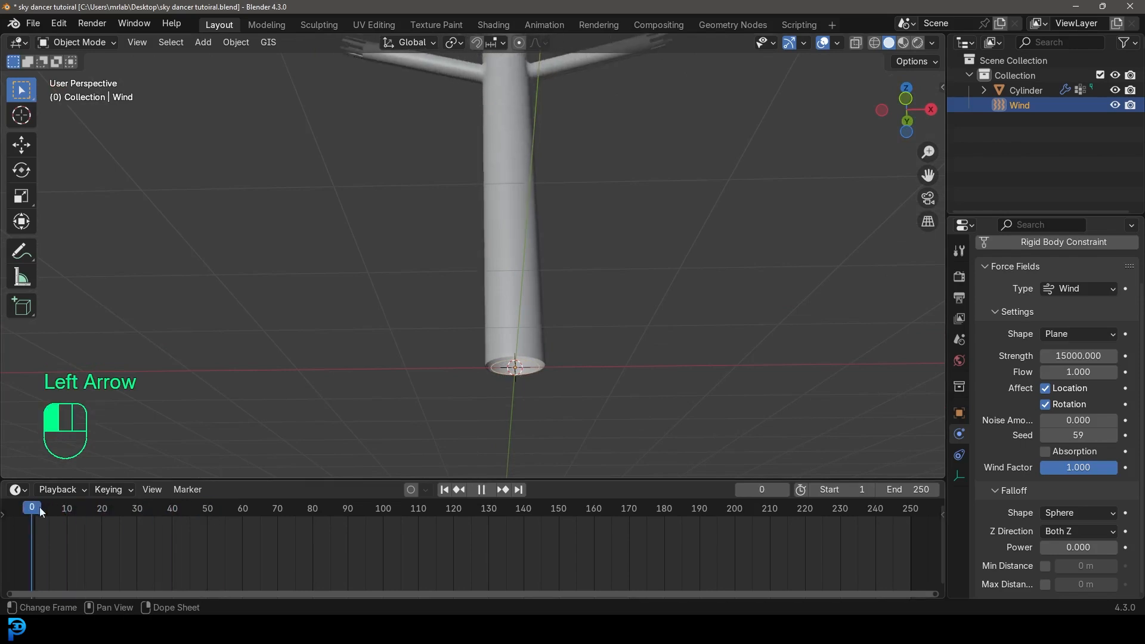
Move the wind straight down to just below the tube's base in the front view and keyframe it at frame 1.
{"action": "middle_click_drag", "start_coordinate": [643, 388], "coordinate": [575, 258]}
{"action": "key", "text": "KP_1"}
{"action": "scroll", "coordinate": [571, 257], "scroll_direction": "down", "scroll_amount": 1}
{"action": "key", "text": "g"}
{"action": "middle_click", "coordinate": [570, 259]}
{"action": "left_click", "coordinate": [570, 266]}
{"action": "scroll", "coordinate": [572, 268], "scroll_direction": "up", "scroll_amount": 7}
{"action": "middle_click_drag", "start_coordinate": [635, 363], "coordinate": [594, 298], "text": "shift"}
{"action": "left_click", "coordinate": [36, 511]}
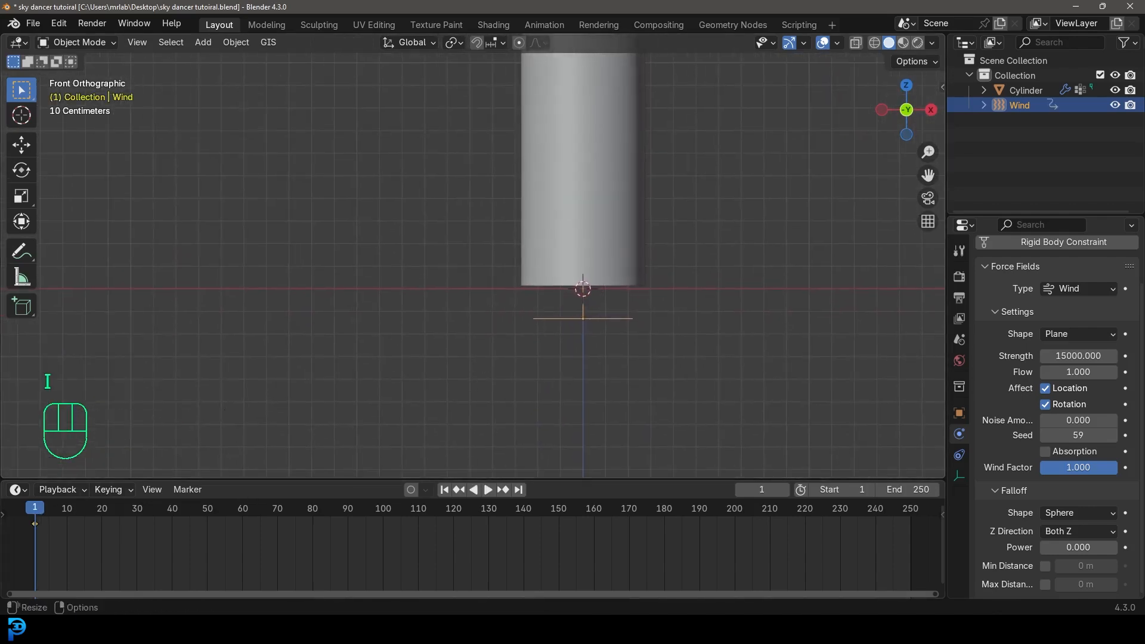
Set the animation's end frame to 200 and keyframe the wind's transform at frame 200.
{"action": "left_click", "coordinate": [920, 489]}
{"action": "key", "text": "Return"}
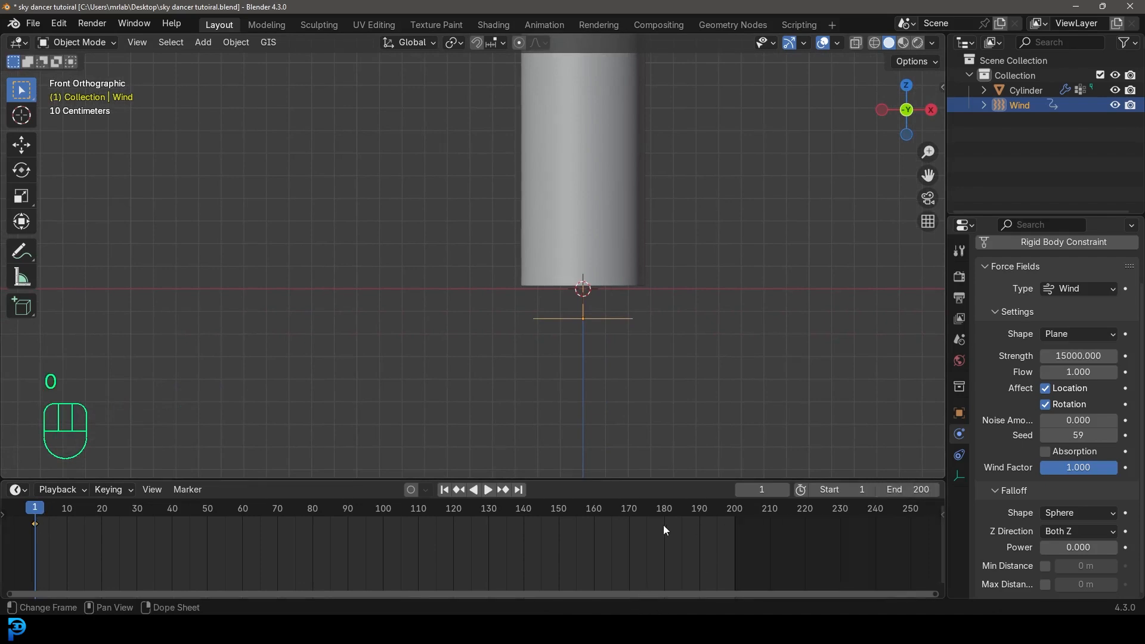
{"action": "scroll", "coordinate": [270, 524], "scroll_direction": "down", "scroll_amount": 3}
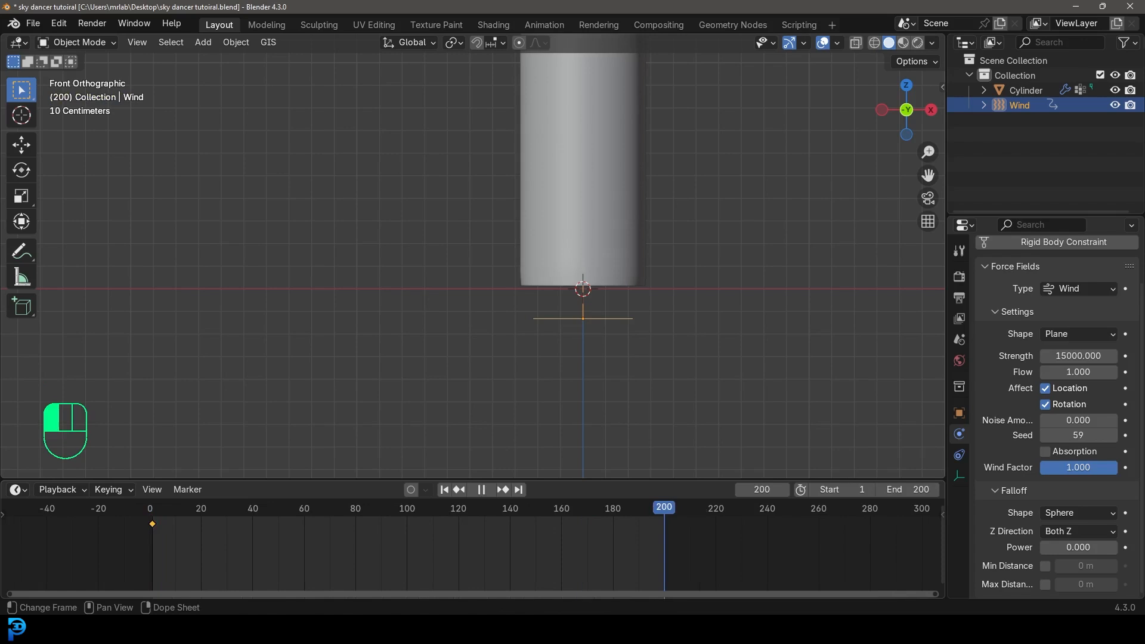
{"action": "key", "text": "i"}
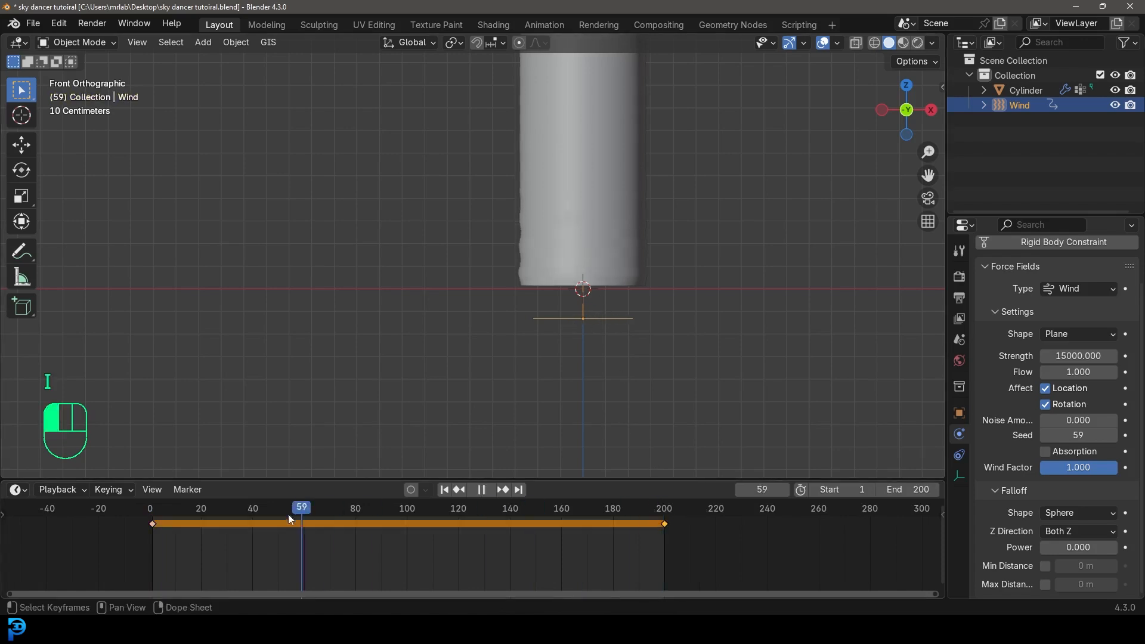
Turn on auto keying and rotate the wind slightly at frame 40, and to a slight clockwise tilt at frame 78.
{"action": "key", "text": "space"}
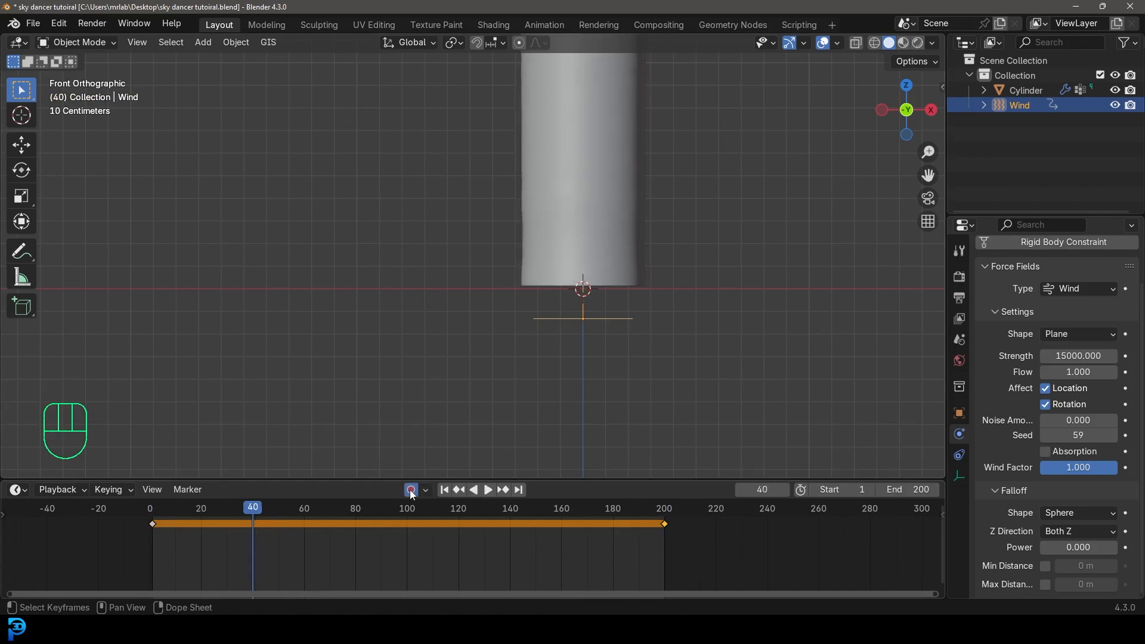
{"action": "key", "text": "r"}
{"action": "left_click", "coordinate": [636, 388]}
{"action": "left_click_drag", "start_coordinate": [240, 510], "coordinate": [350, 514]}
{"action": "key", "text": "r"}
{"action": "left_click", "coordinate": [723, 349]}
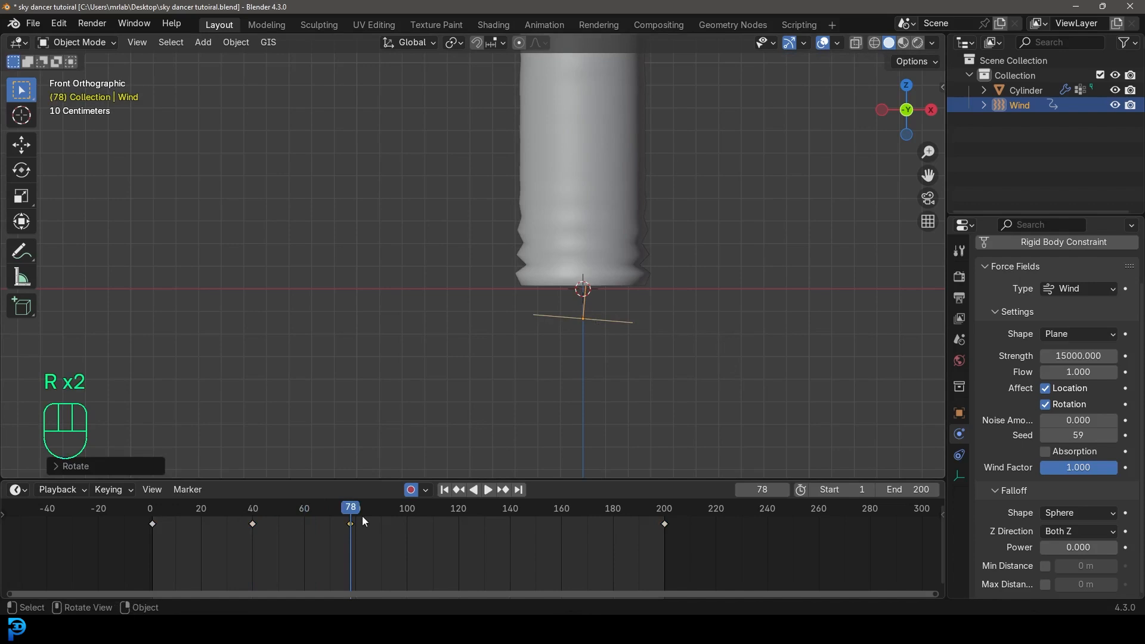
Rotate the wind to a counterclockwise tilt at frame 130, and turn it about 6.7° clockwise at frame 164.
{"action": "left_click_drag", "start_coordinate": [472, 523], "coordinate": [485, 520]}
{"action": "key", "text": "r"}
{"action": "left_click", "coordinate": [724, 355]}
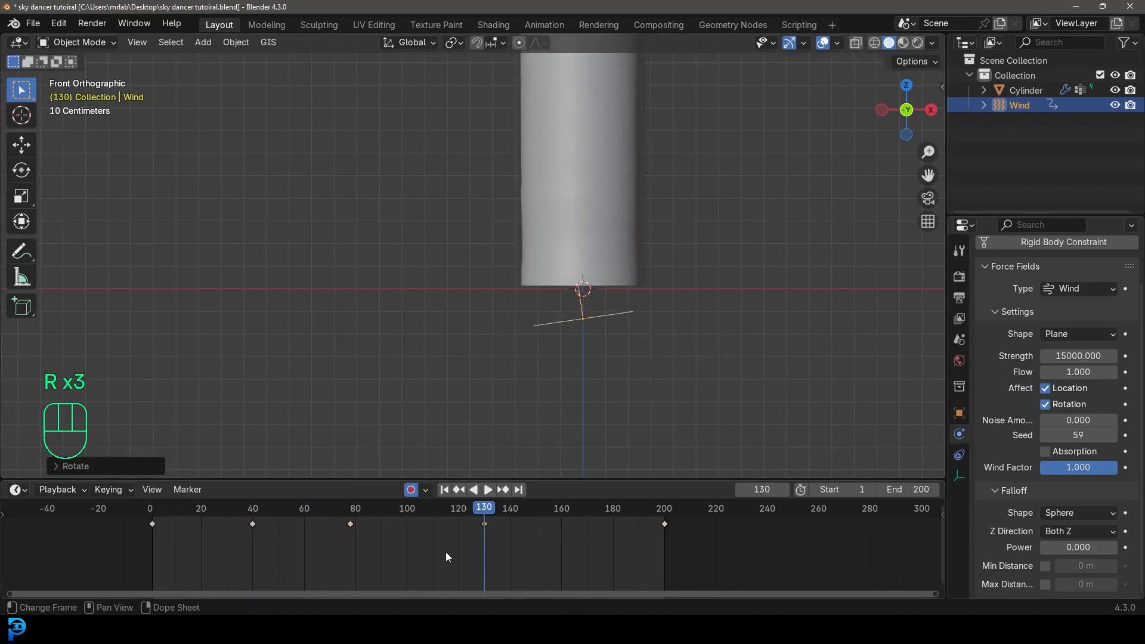
{"action": "left_click_drag", "start_coordinate": [553, 516], "coordinate": [576, 517]}
{"action": "key", "text": "r"}
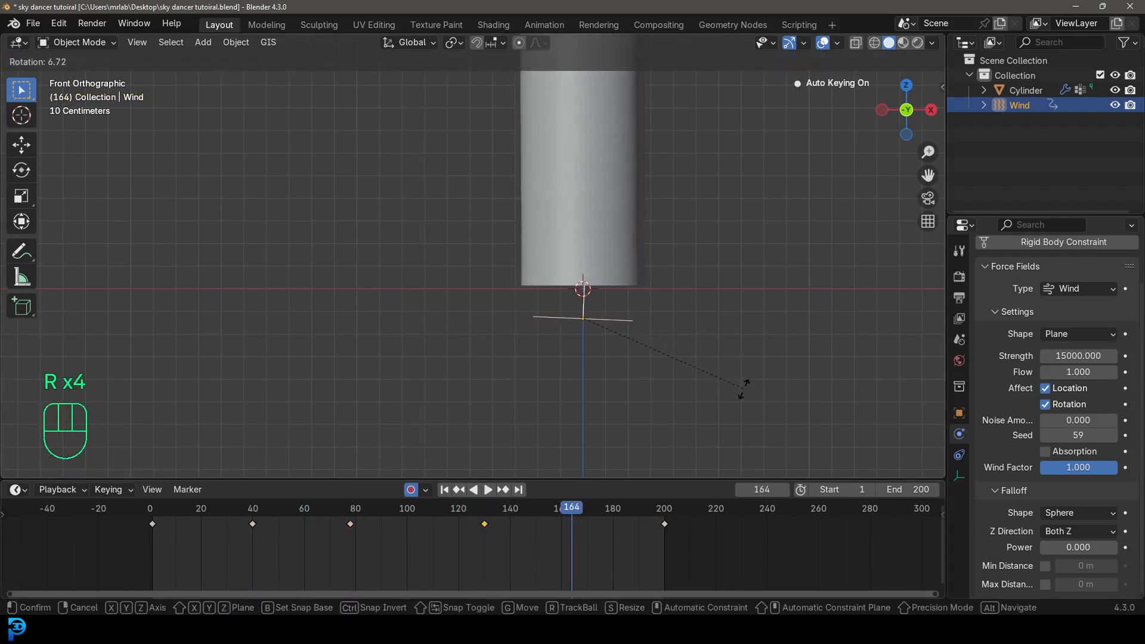
{"action": "left_click", "coordinate": [744, 387]}
Save the file with auto keying turned off and return the timeline to its start.
{"action": "key", "text": "ctrl+s"}
{"action": "key", "text": "ctrl+s"}
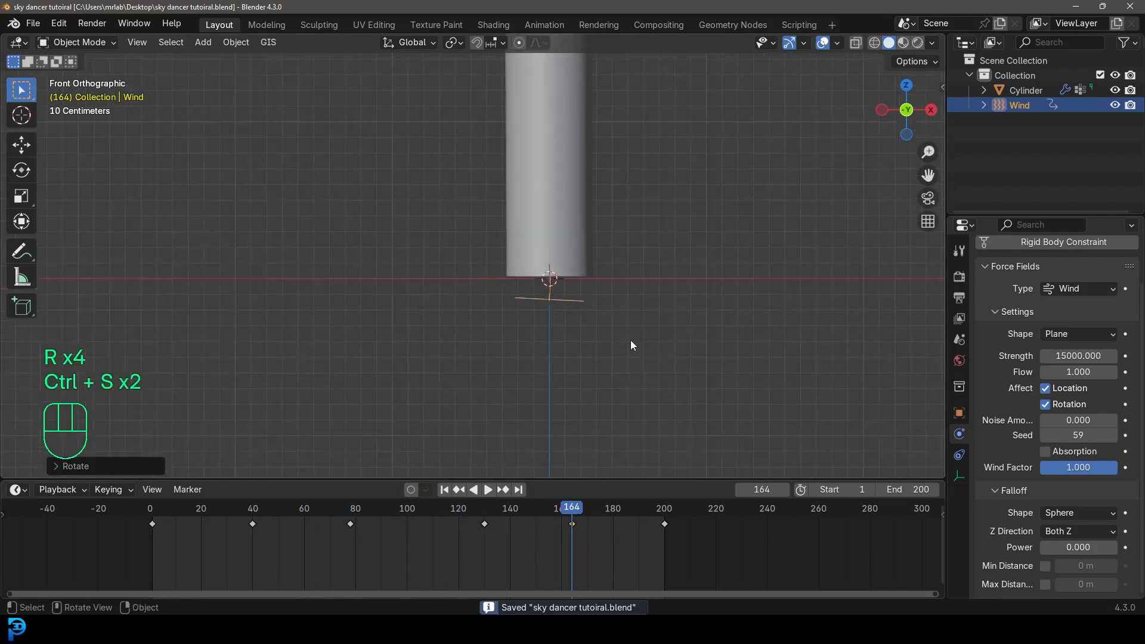
{"action": "left_click_drag", "start_coordinate": [571, 510], "coordinate": [142, 513]}
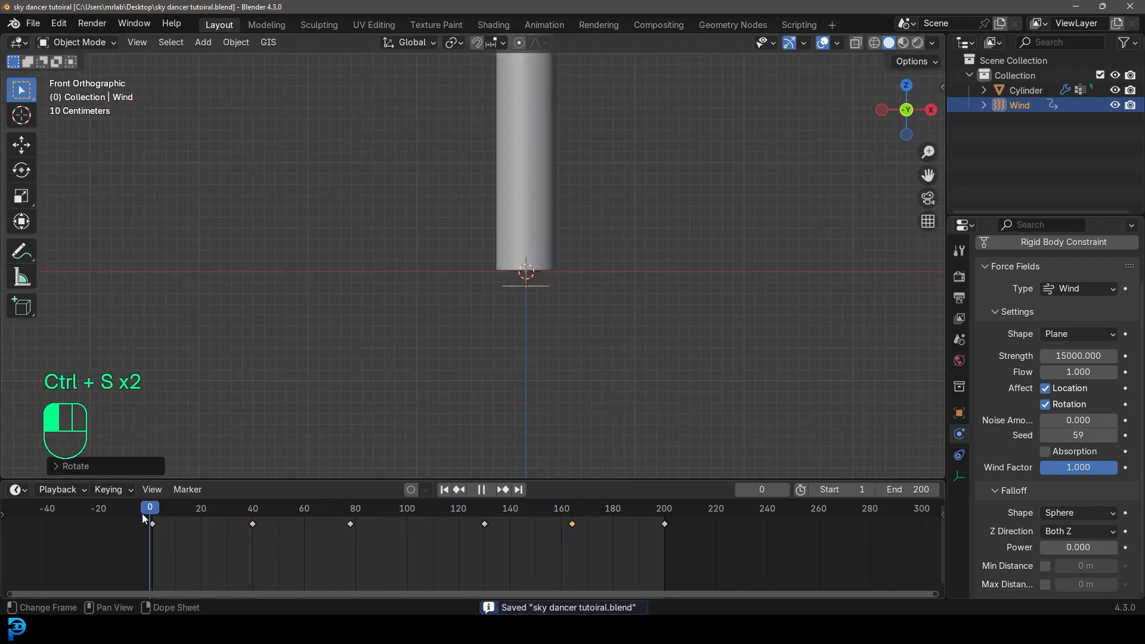
Play the wind-driven cloth simulation to about frame 135, viewing the sky dancer at an angle, and save the file.
{"action": "key", "text": "space"}
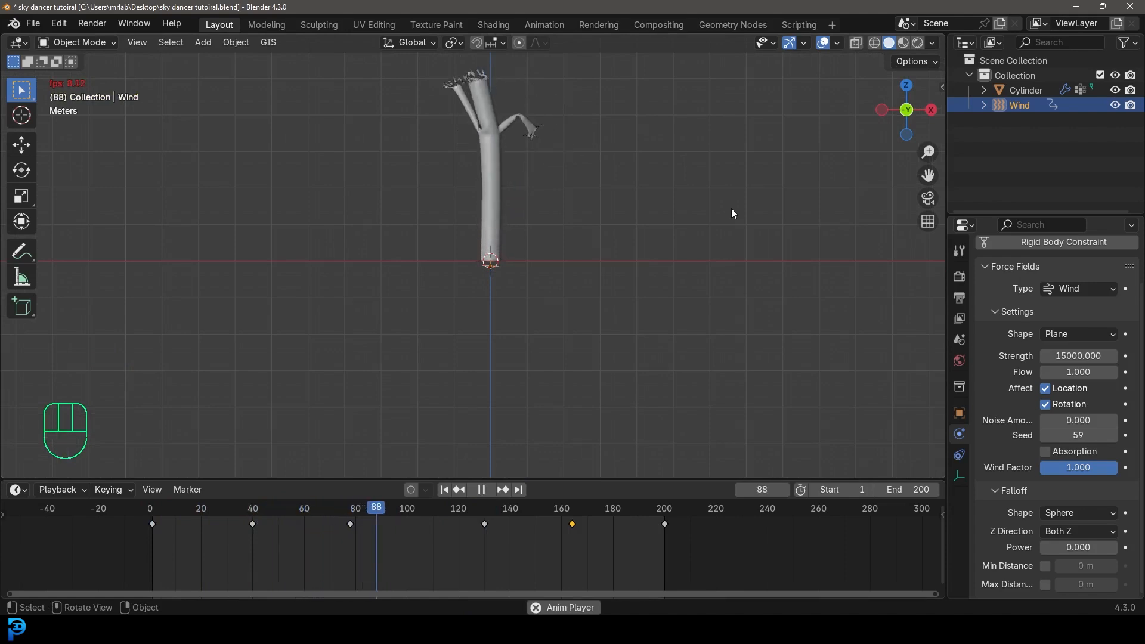
{"action": "key", "text": "space"}
{"action": "middle_click_drag", "start_coordinate": [680, 207], "coordinate": [749, 214]}
{"action": "key", "text": "space"}
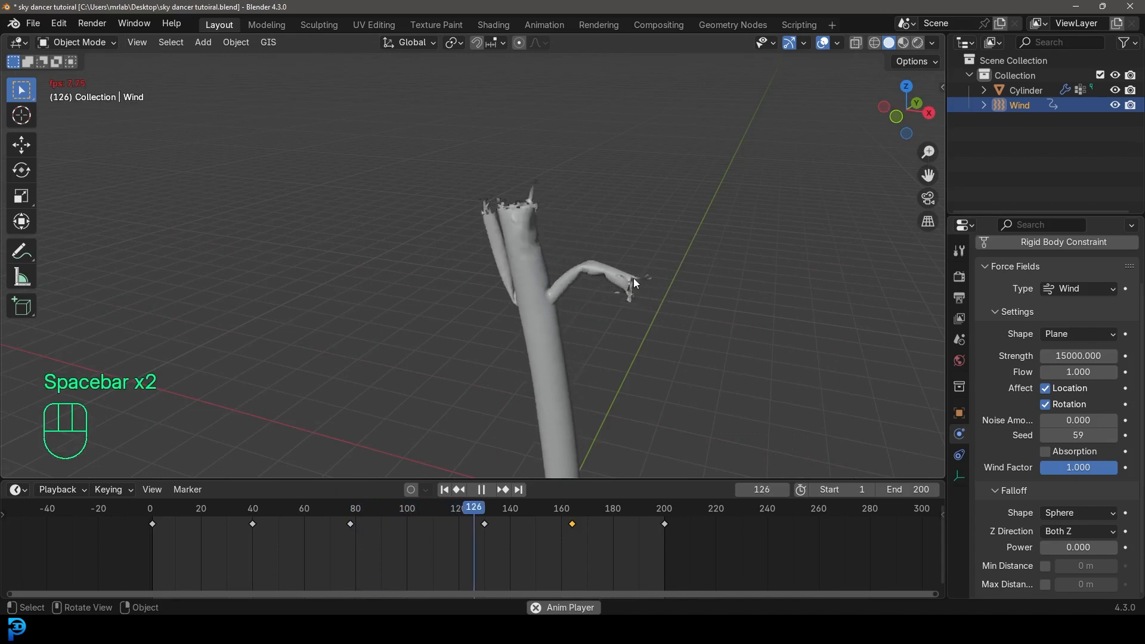
{"action": "key", "text": "space"}
{"action": "key", "text": "ctrl+s"}
{"action": "key", "text": "ctrl+s"}
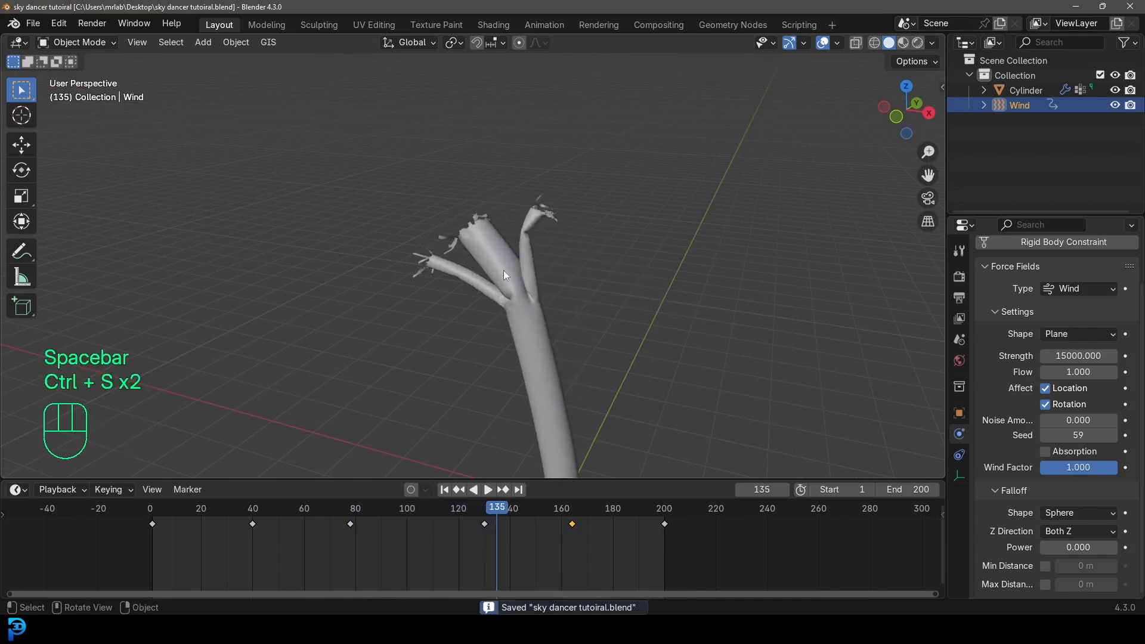
Set the cylinder's cloth cache to end at frame 200 and bake the simulation.
{"action": "left_click", "coordinate": [546, 337]}
{"action": "middle_click_drag", "start_coordinate": [545, 336], "coordinate": [521, 245], "text": "shift"}
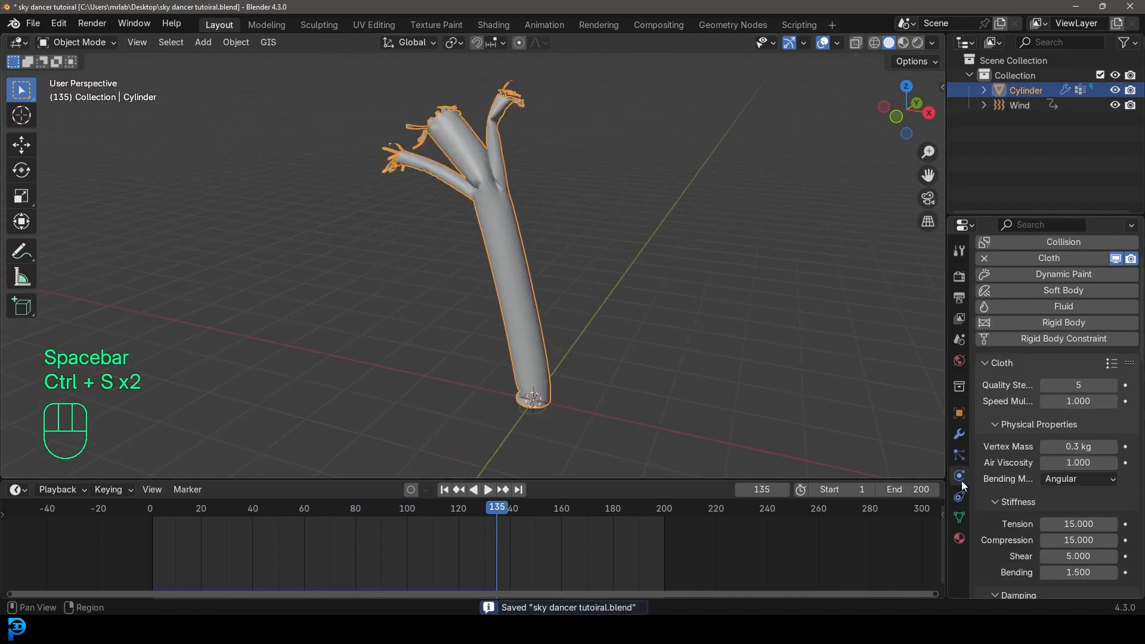
{"action": "scroll", "coordinate": [1014, 441], "scroll_direction": "down", "scroll_amount": 15}
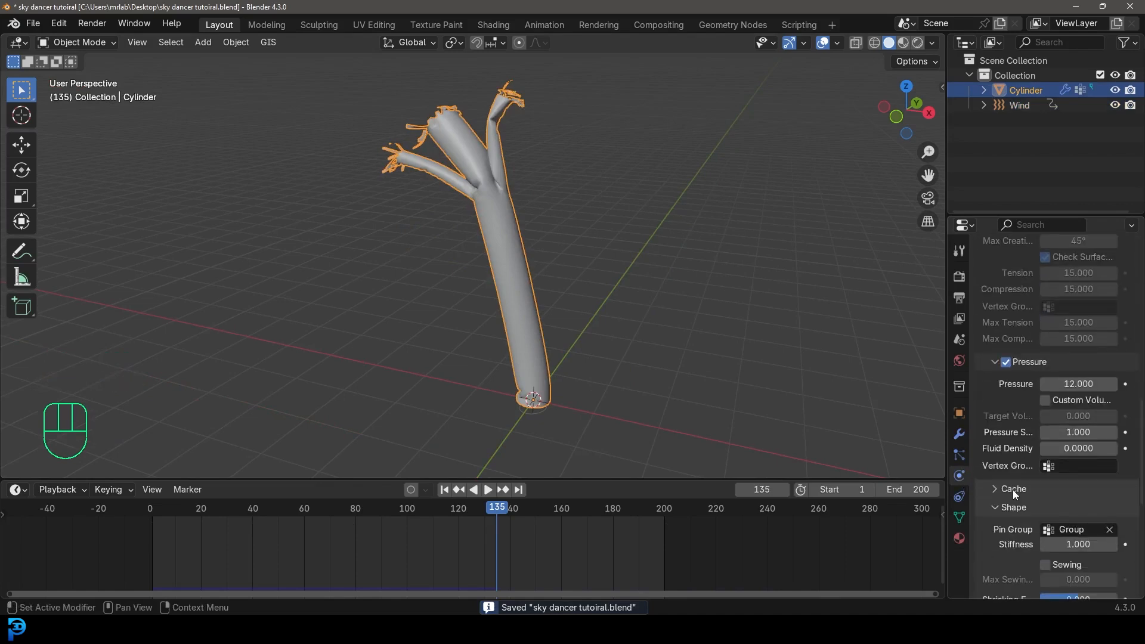
{"action": "scroll", "coordinate": [1014, 488], "scroll_direction": "down", "scroll_amount": 3}
{"action": "left_click", "coordinate": [1007, 398]}
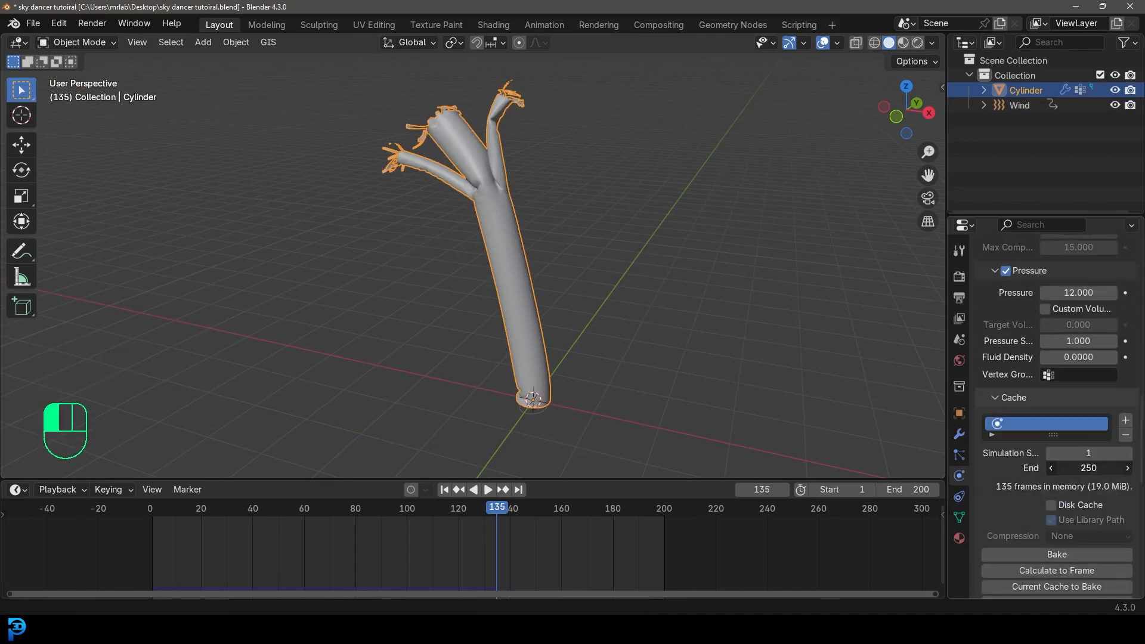
{"action": "key", "text": "Return"}
{"action": "left_click", "coordinate": [1057, 553]}
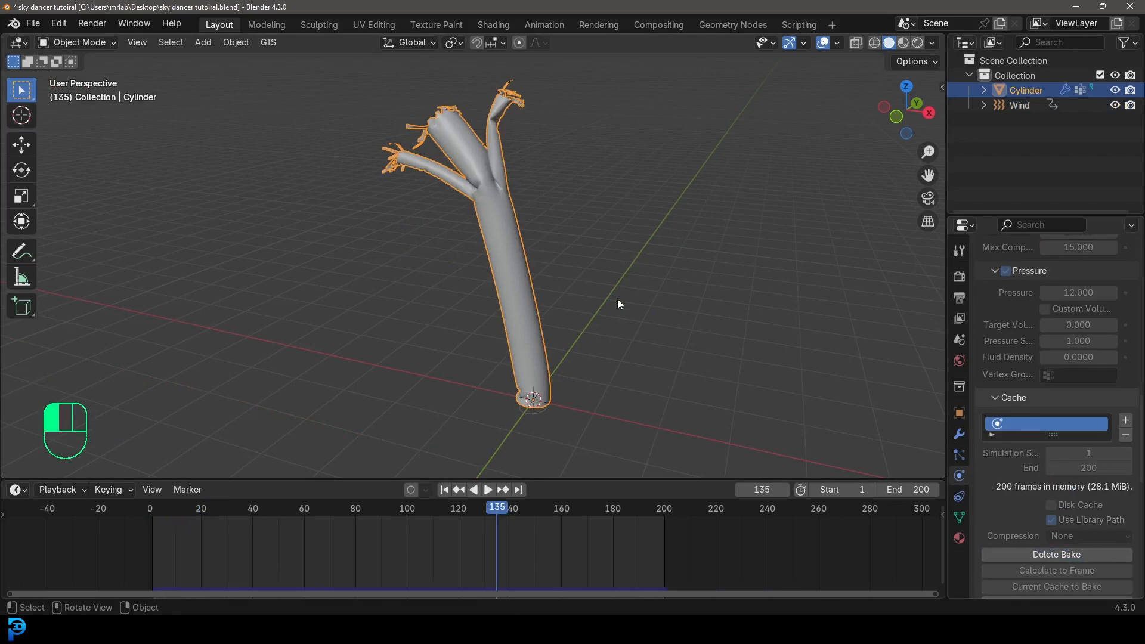
Play the baked sky dancer simulation with nothing selected, and return the timeline to frame 1.
{"action": "key", "text": "space"}
{"action": "key", "text": "alt+a"}
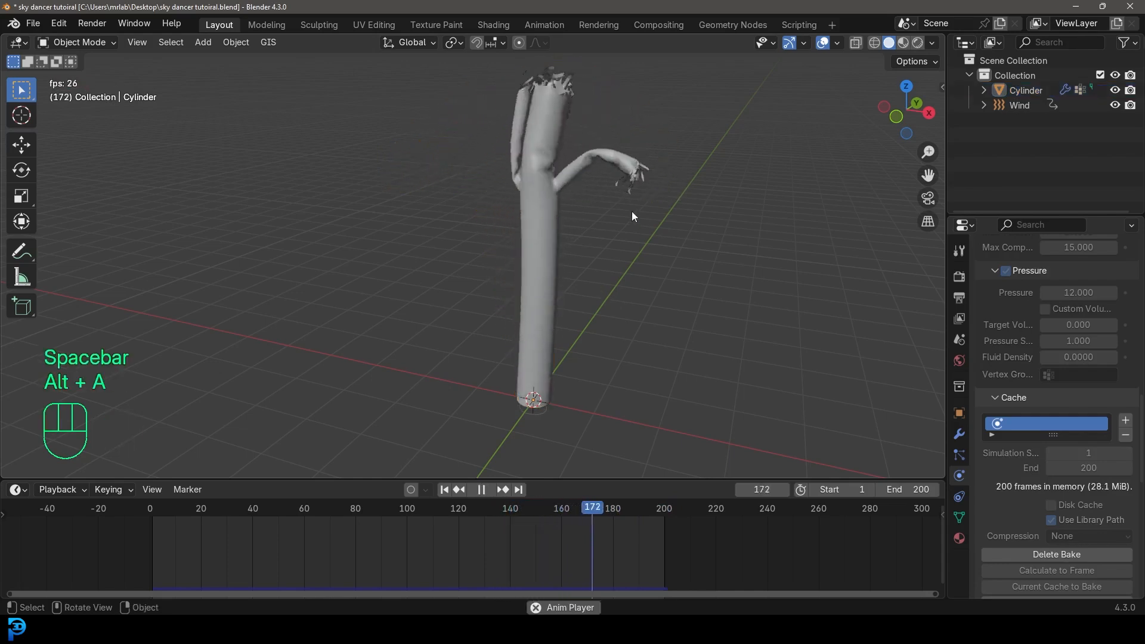
{"action": "key", "text": "space"}
{"action": "key", "text": "shift+Left"}
Select the sky dancer for texture painting and create a blank 1024 × 1024 px image with alpha.
{"action": "key", "text": "KP_1"}
{"action": "left_click", "coordinate": [575, 158]}
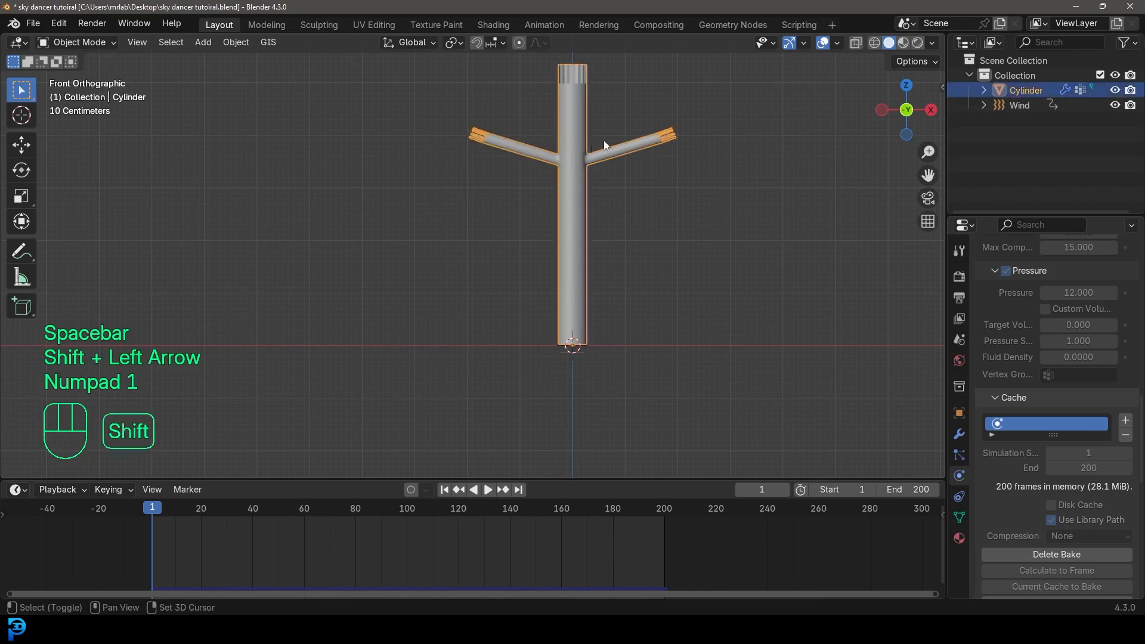
{"action": "scroll", "coordinate": [603, 141], "scroll_direction": "up", "scroll_amount": 3}
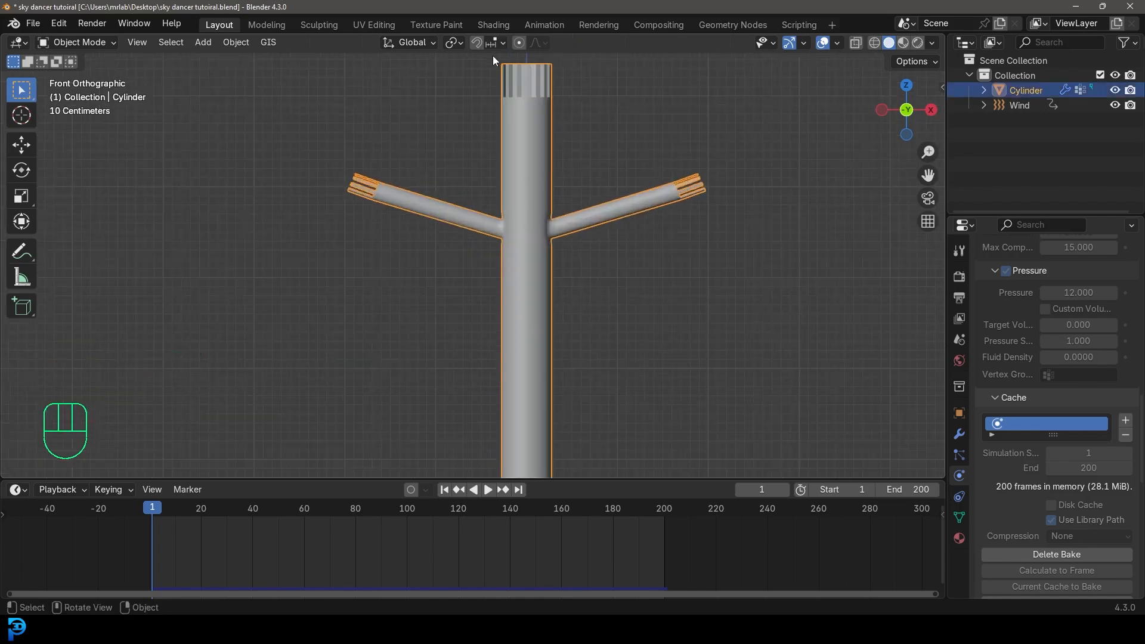
{"action": "left_click", "coordinate": [433, 27]}
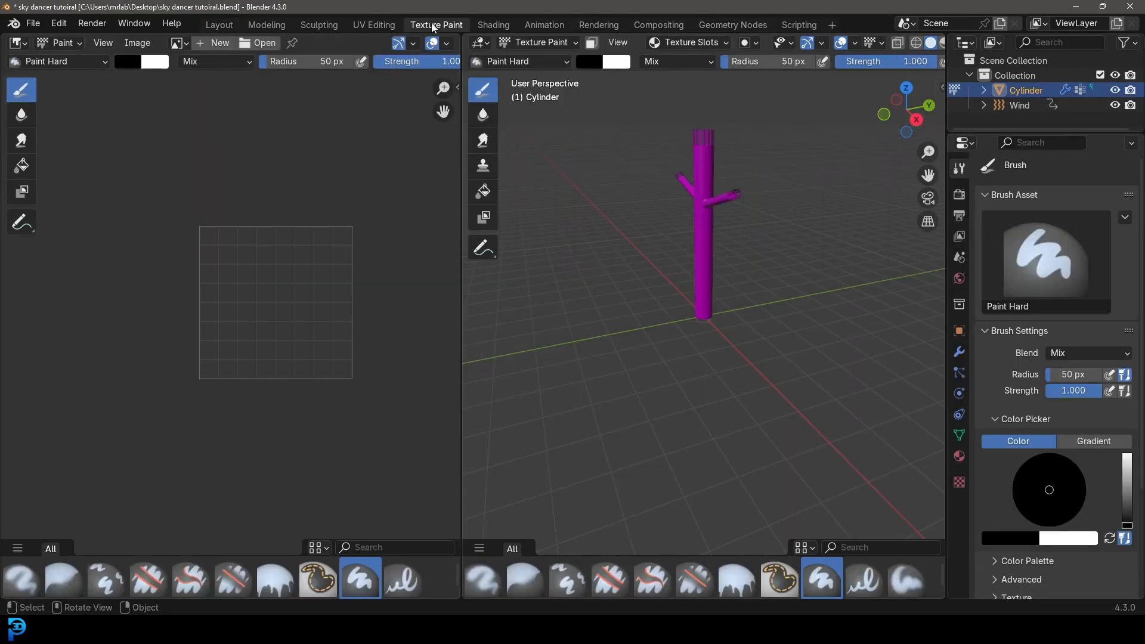
{"action": "left_click", "coordinate": [219, 44]}
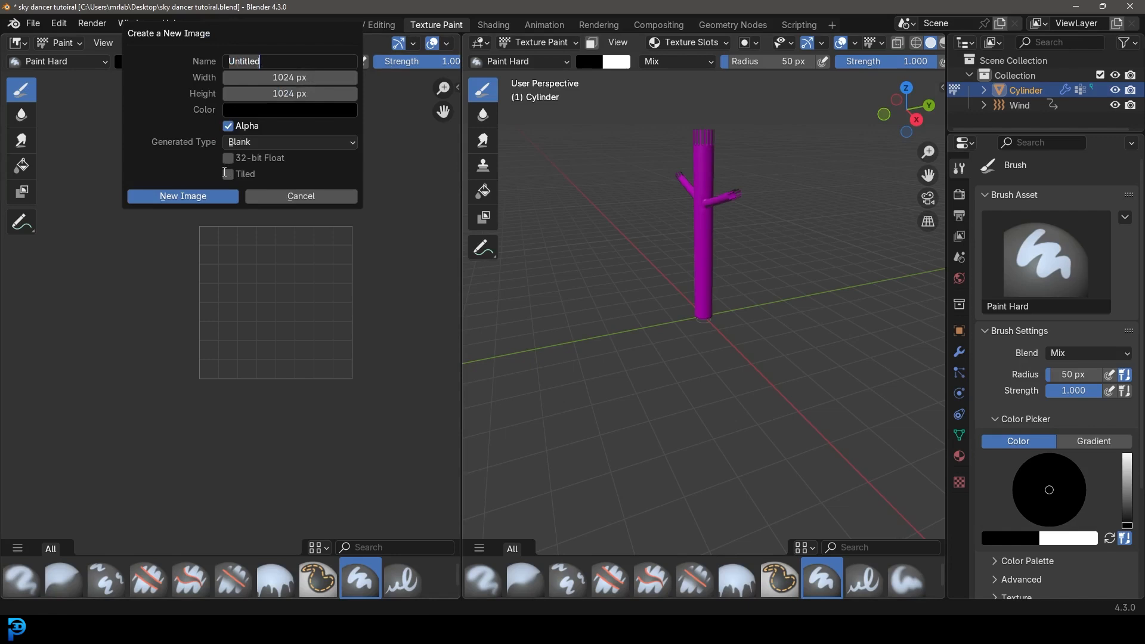
{"action": "left_click", "coordinate": [179, 197]}
Unwrap the sky dancer's entire mesh by projecting its UVs from the front view.
{"action": "scroll", "coordinate": [259, 261], "scroll_direction": "up", "scroll_amount": 2}
{"action": "key", "text": "KP_1"}
{"action": "middle_click_drag", "start_coordinate": [677, 252], "coordinate": [656, 301], "text": "shift"}
{"action": "scroll", "coordinate": [661, 297], "scroll_direction": "up", "scroll_amount": 2}
{"action": "key", "text": "Tab"}
{"action": "scroll", "coordinate": [687, 209], "scroll_direction": "up", "scroll_amount": 1}
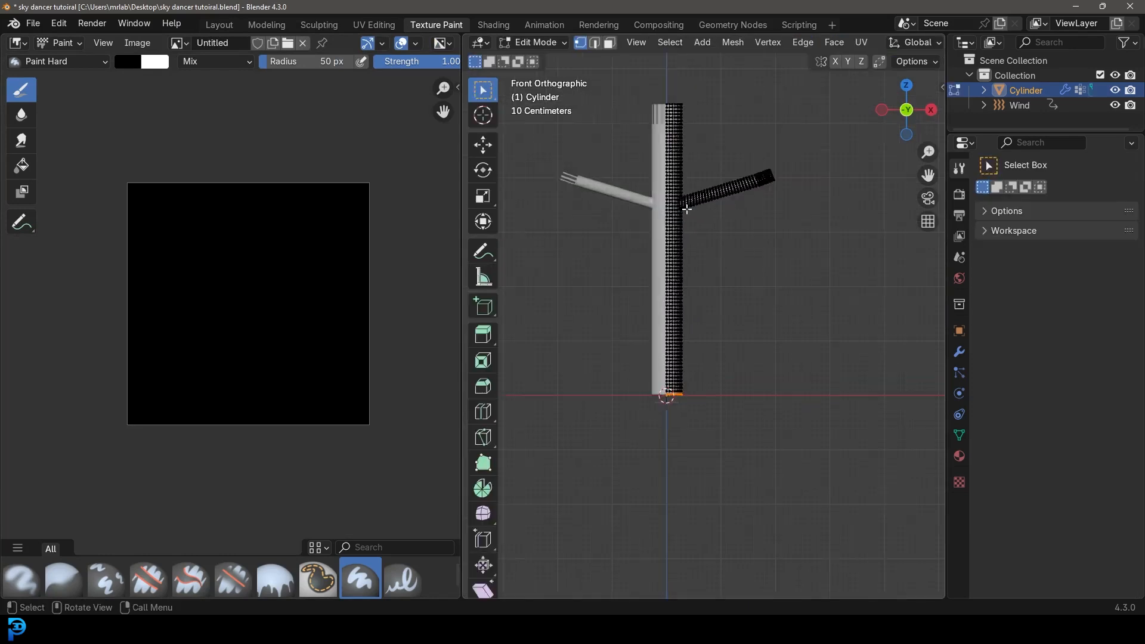
{"action": "key", "text": "a"}
{"action": "scroll", "coordinate": [713, 220], "scroll_direction": "up", "scroll_amount": 1}
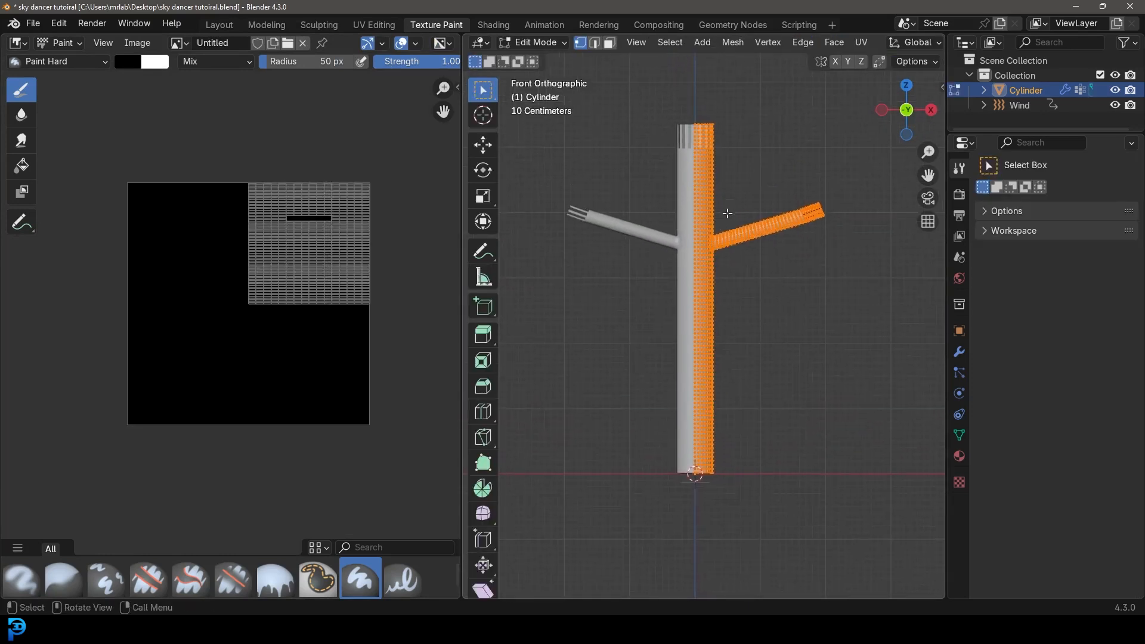
{"action": "scroll", "coordinate": [728, 211], "scroll_direction": "up", "scroll_amount": 1}
{"action": "key", "text": "u"}
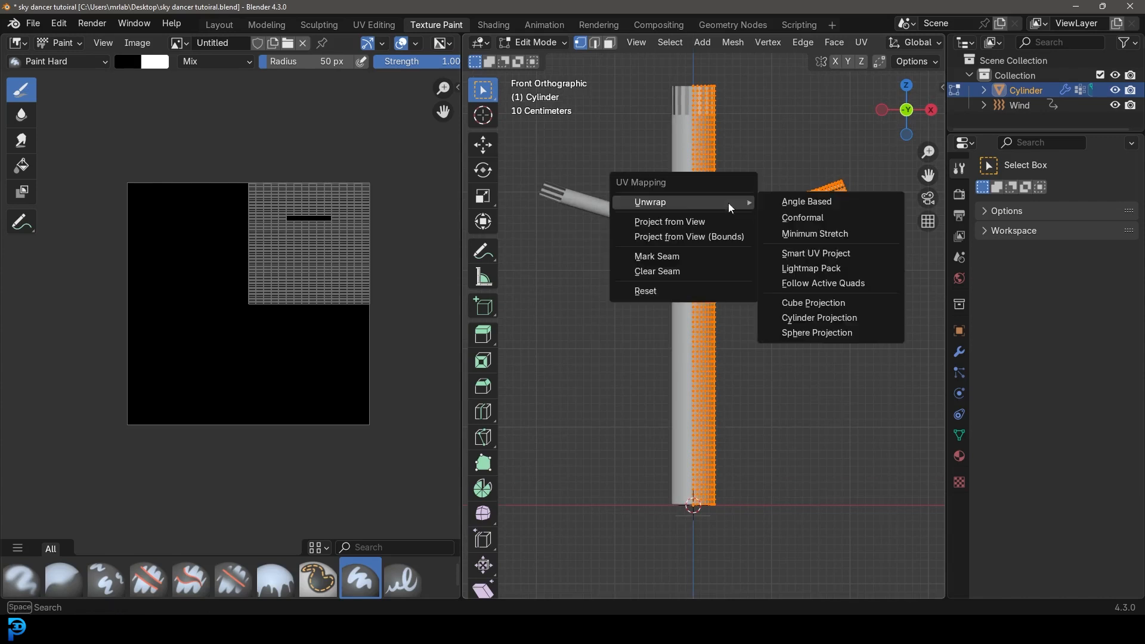
{"action": "mouse_move", "coordinate": [656, 205]}
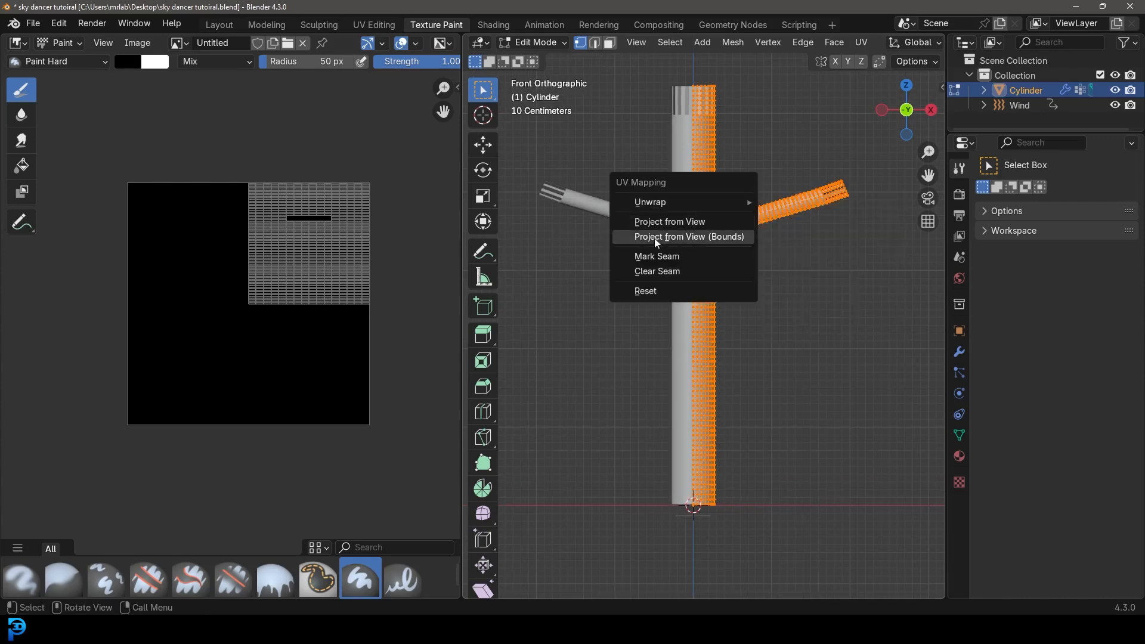
{"action": "left_click", "coordinate": [692, 221]}
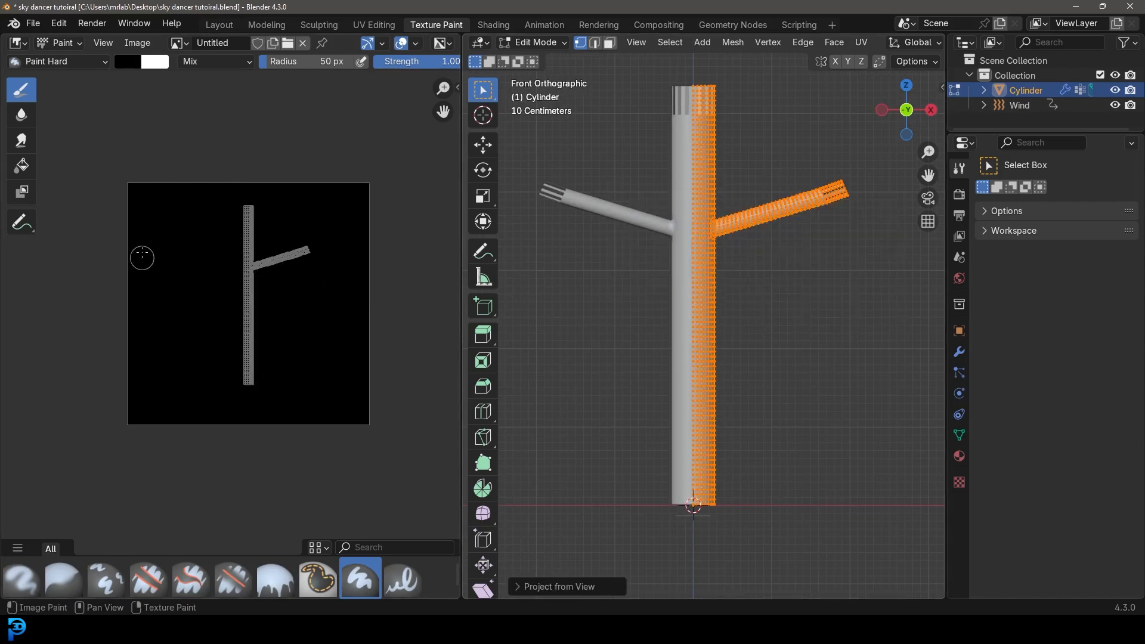
Select all of the sky dancer's UVs for editing and enlarge them well beyond the image square.
{"action": "scroll", "coordinate": [268, 236], "scroll_direction": "up", "scroll_amount": 2}
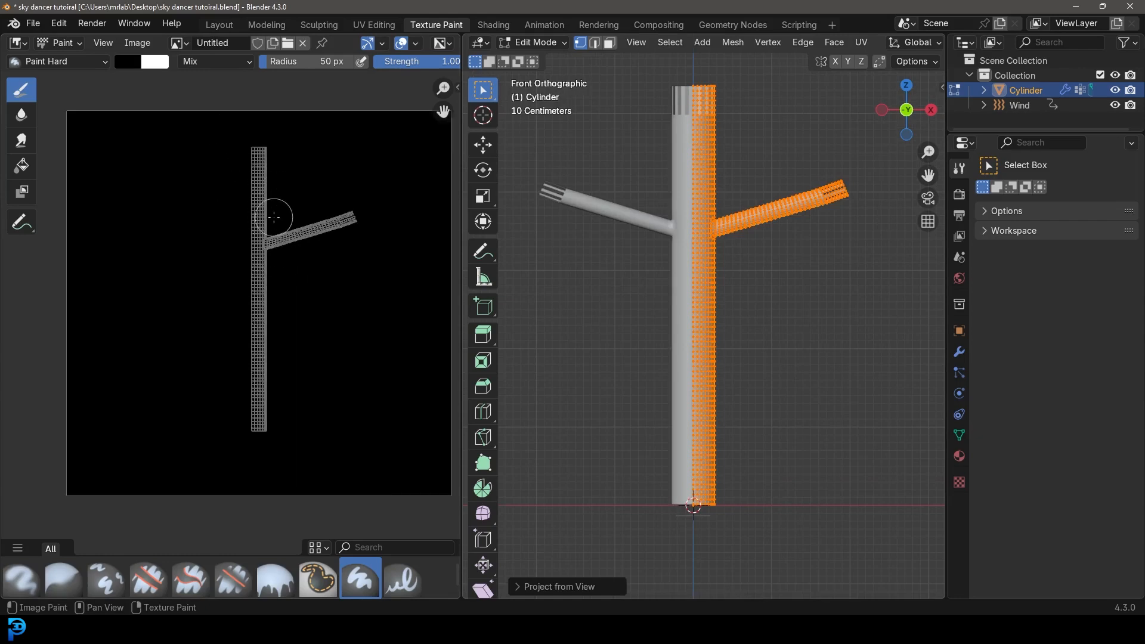
{"action": "middle_click_drag", "start_coordinate": [286, 234], "coordinate": [282, 269]}
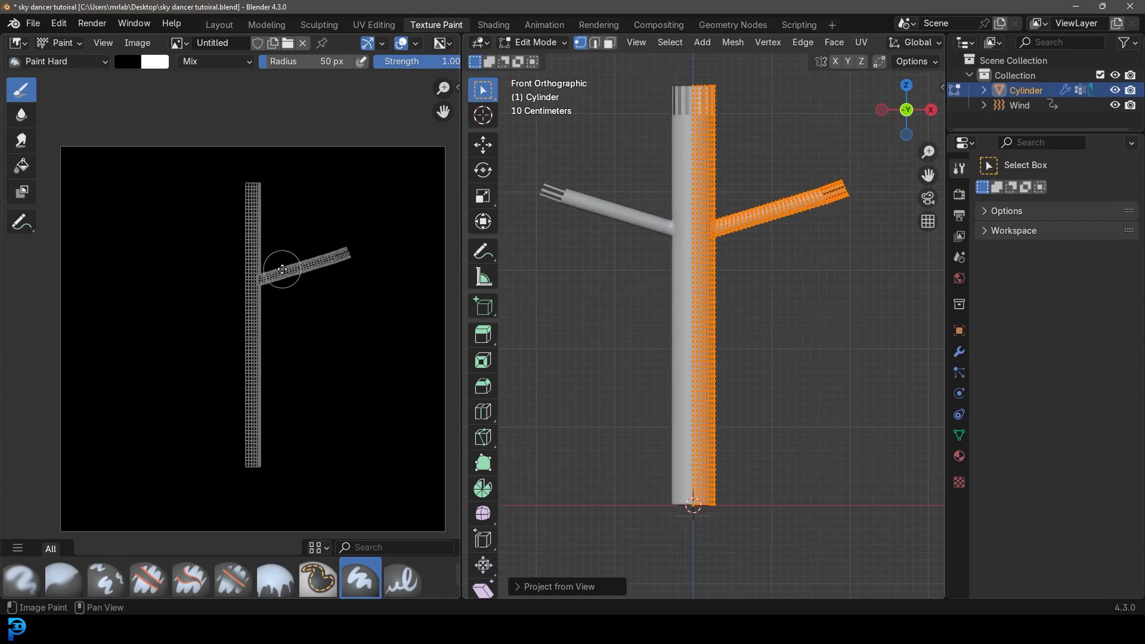
{"action": "left_click", "coordinate": [373, 24]}
{"action": "left_click_drag", "start_coordinate": [179, 191], "coordinate": [324, 463]}
{"action": "key", "text": "s"}
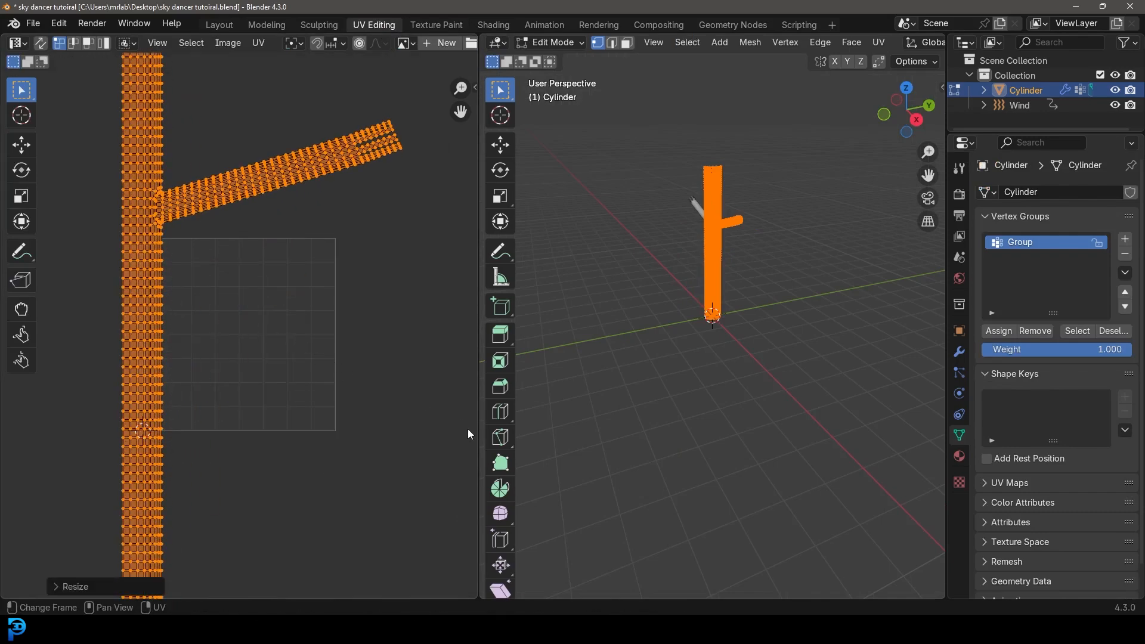
{"action": "left_click", "coordinate": [276, 294]}
Reposition and rescale the upright UV layout so its trunk crosses the image square.
{"action": "key", "text": "g"}
{"action": "left_click", "coordinate": [347, 393]}
{"action": "key", "text": "s"}
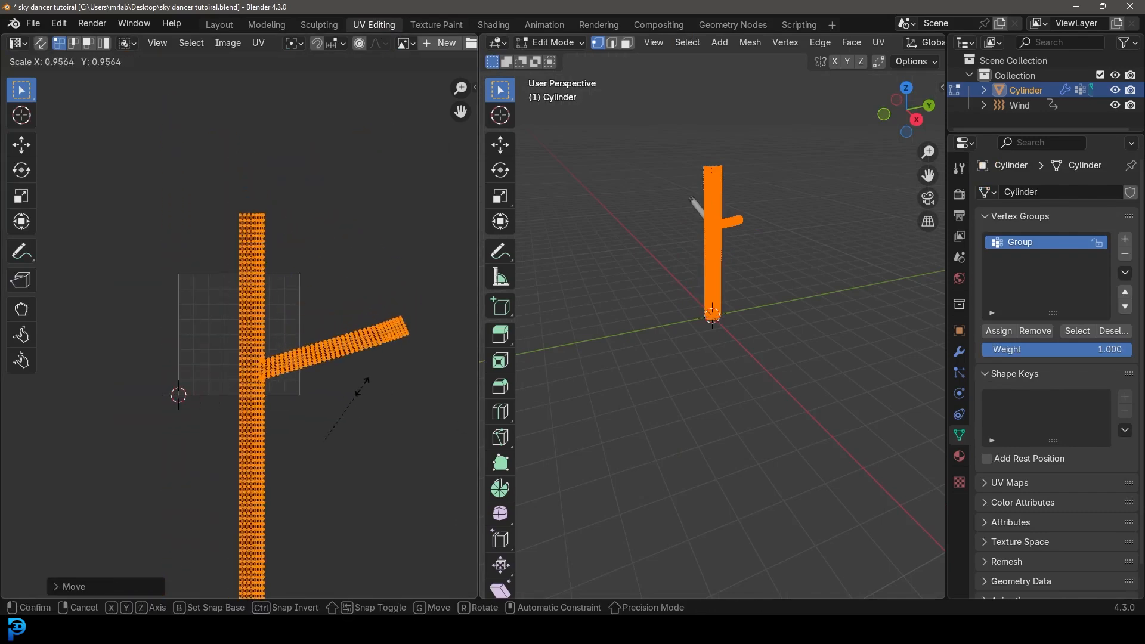
{"action": "left_click", "coordinate": [368, 353]}
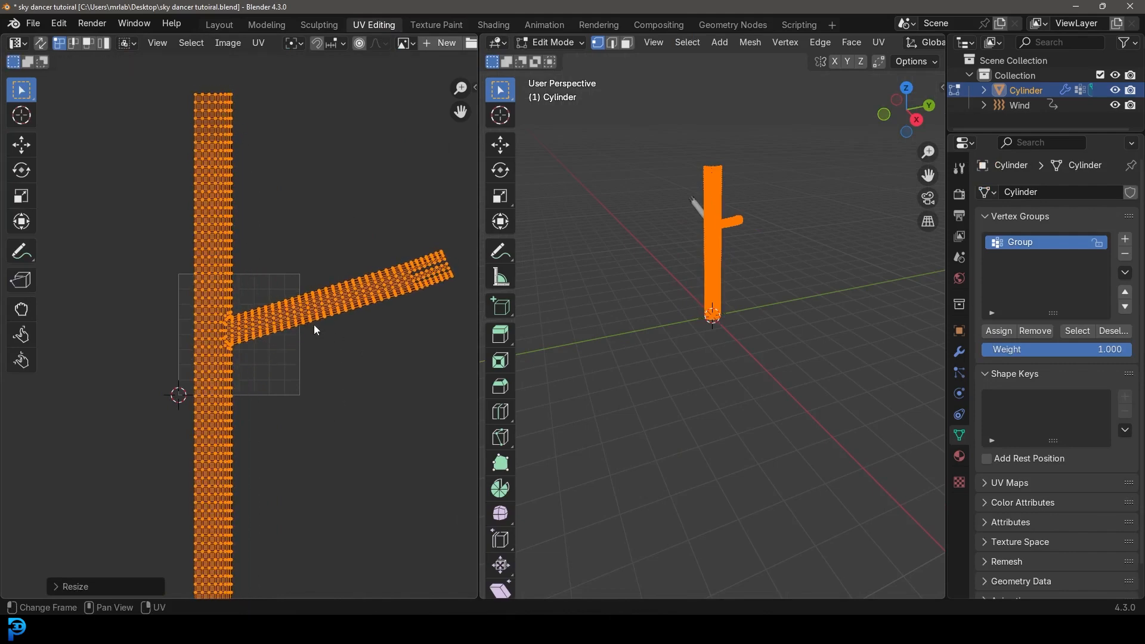
{"action": "key", "text": "g"}
{"action": "left_click", "coordinate": [353, 338]}
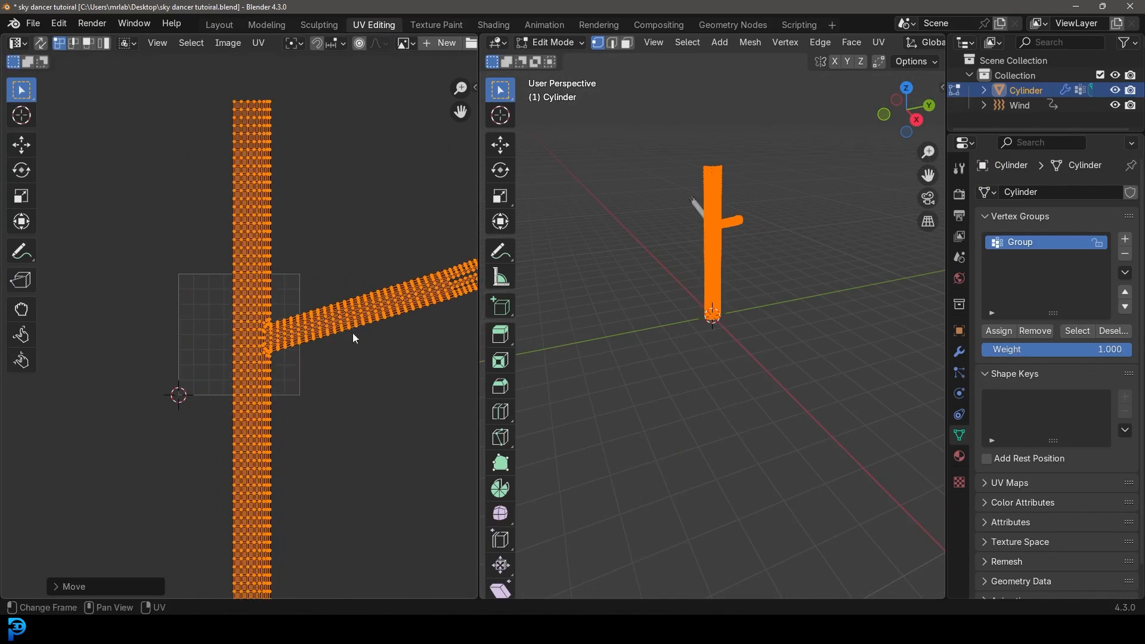
{"action": "key", "text": "s"}
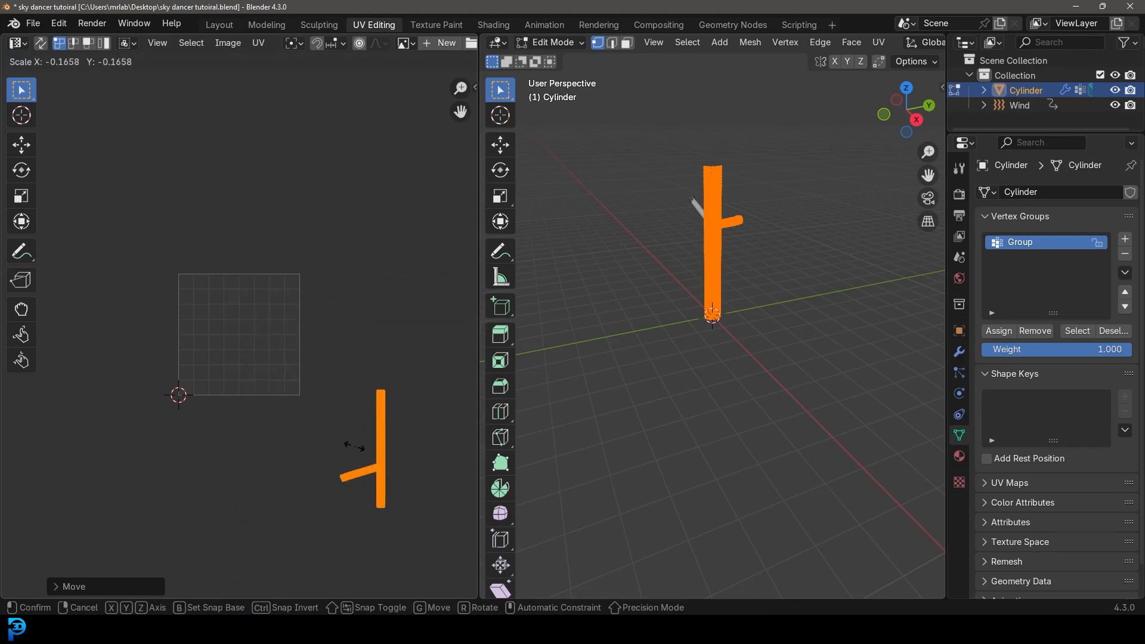
{"action": "right_click", "coordinate": [391, 457]}
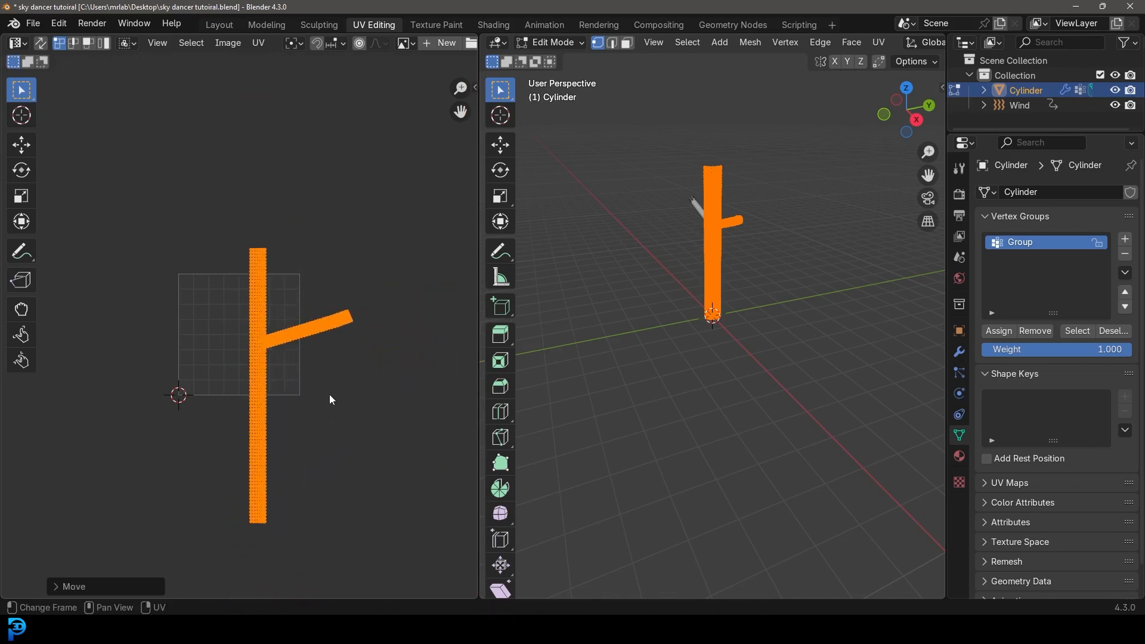
Rotate the UV layout to a diagonal, shrink it and move it over the image square.
{"action": "scroll", "coordinate": [331, 398], "scroll_direction": "up", "scroll_amount": 1}
{"action": "key", "text": "r"}
{"action": "key", "text": "s"}
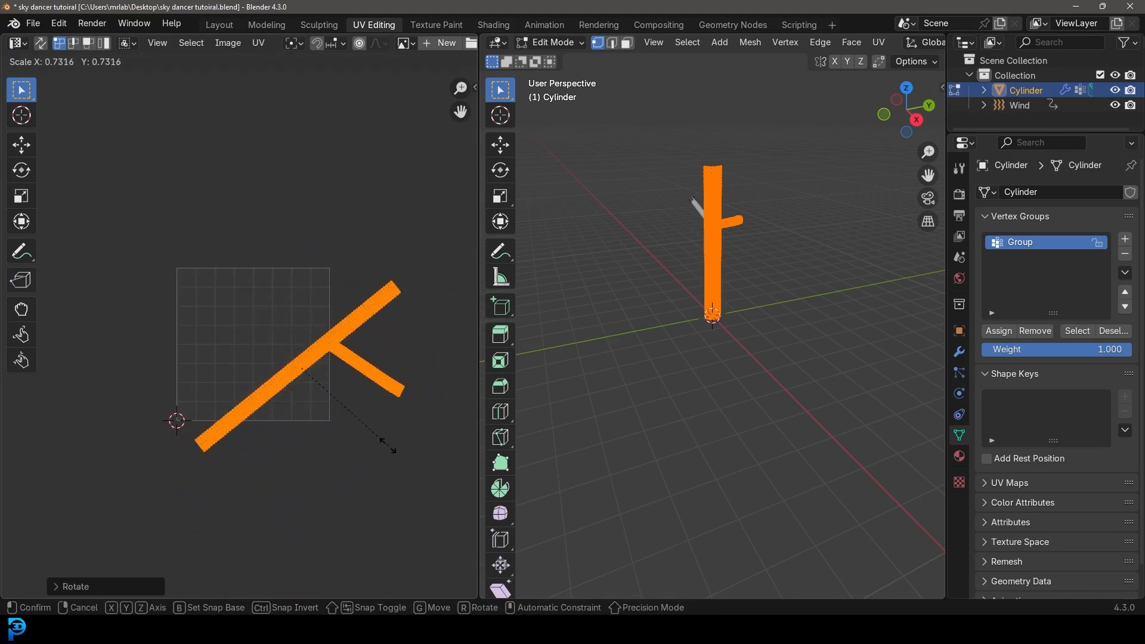
{"action": "left_click", "coordinate": [392, 449]}
{"action": "key", "text": "g"}
{"action": "left_click", "coordinate": [349, 421]}
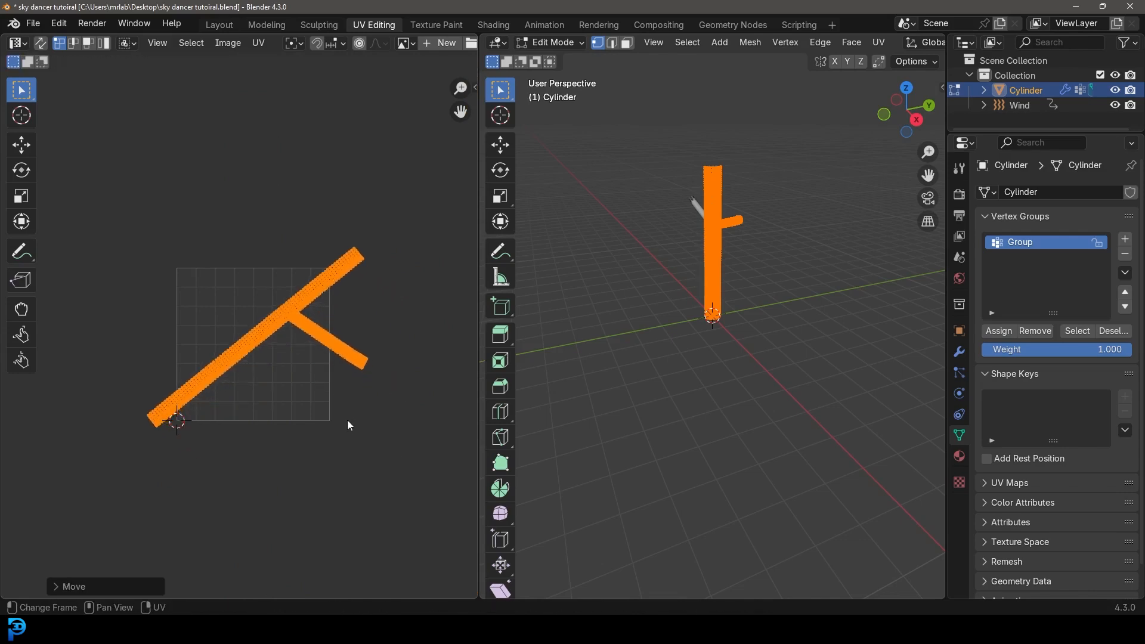
Enlarge the diagonal UV layout and adjust its rotation so the trunk spans the image square.
{"action": "scroll", "coordinate": [364, 418], "scroll_direction": "up", "scroll_amount": 5}
{"action": "scroll", "coordinate": [380, 416], "scroll_direction": "down", "scroll_amount": 3}
{"action": "key", "text": "s"}
{"action": "left_click", "coordinate": [399, 448]}
{"action": "key", "text": "r"}
{"action": "left_click", "coordinate": [431, 441]}
{"action": "scroll", "coordinate": [327, 359], "scroll_direction": "up", "scroll_amount": 2}
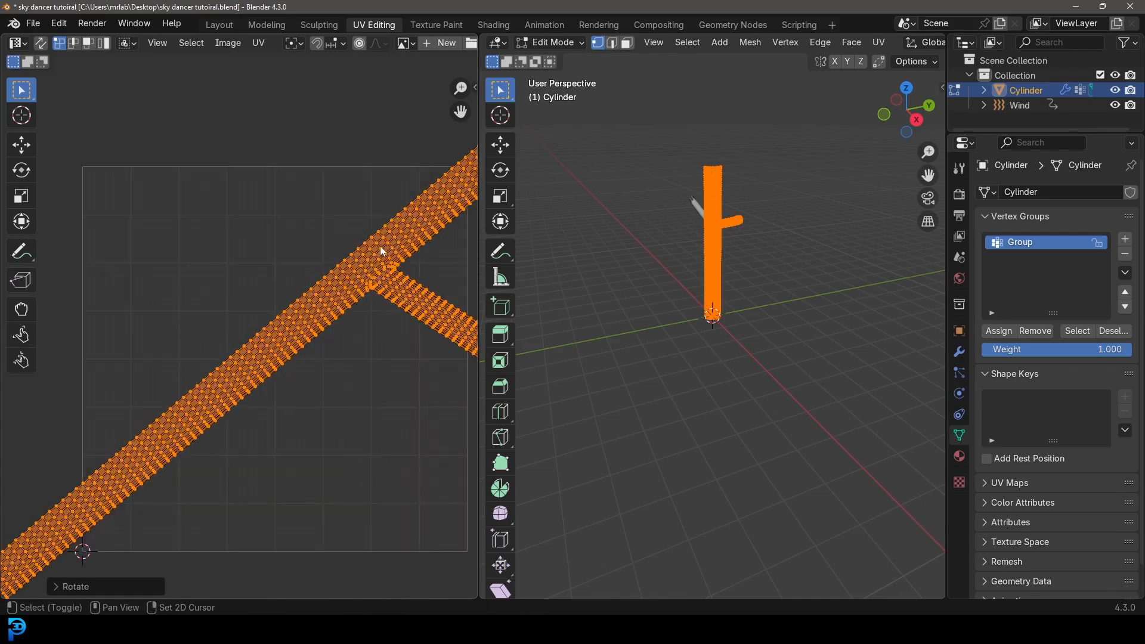
{"action": "scroll", "coordinate": [381, 268], "scroll_direction": "up", "scroll_amount": 2}
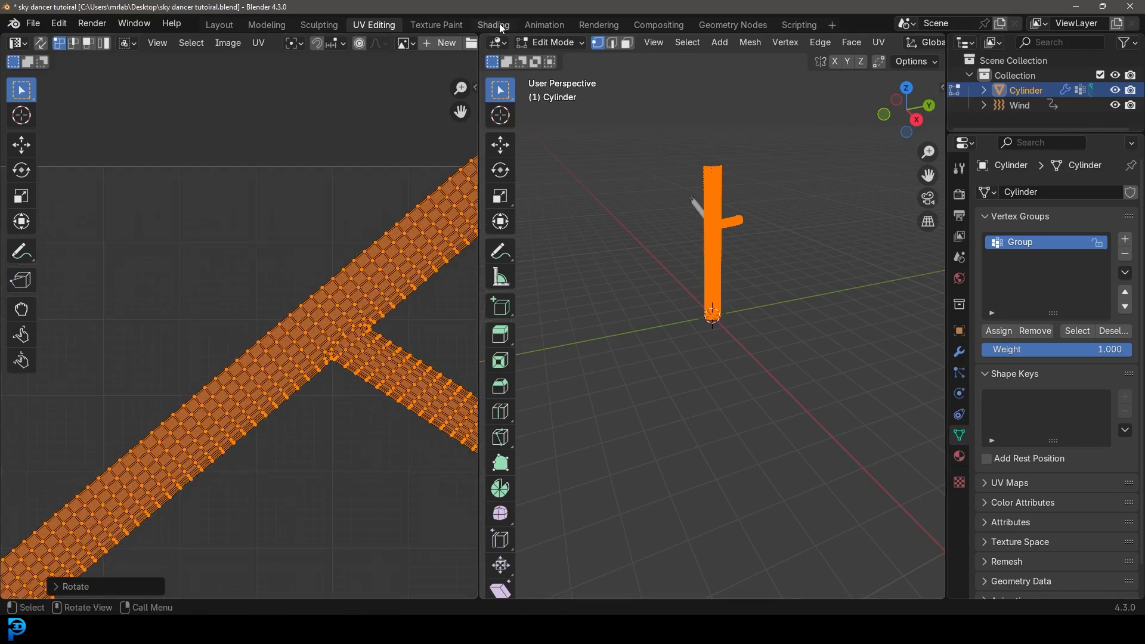
Return to texture painting and rename the blank image to dancer.
{"action": "left_click", "coordinate": [441, 27]}
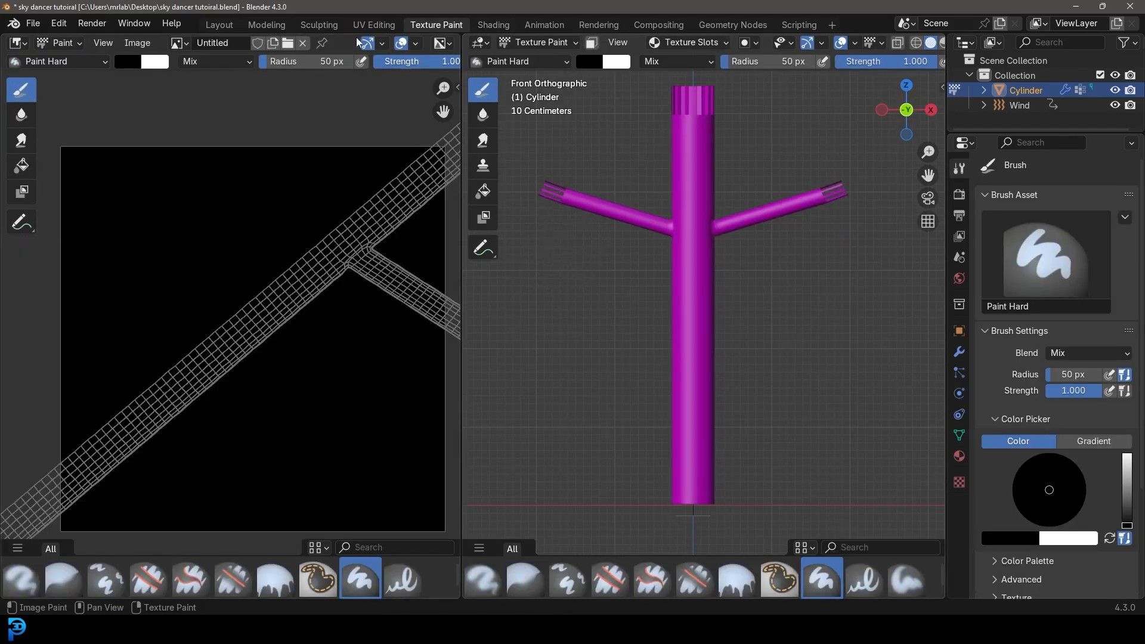
{"action": "left_click", "coordinate": [220, 45]}
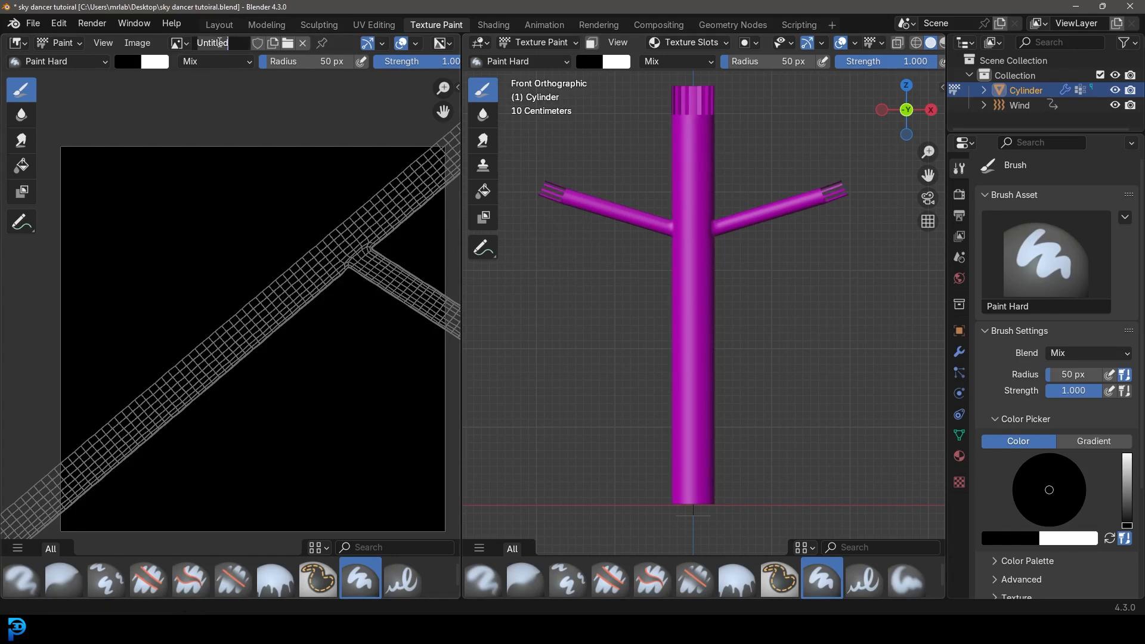
{"action": "key", "text": "Return"}
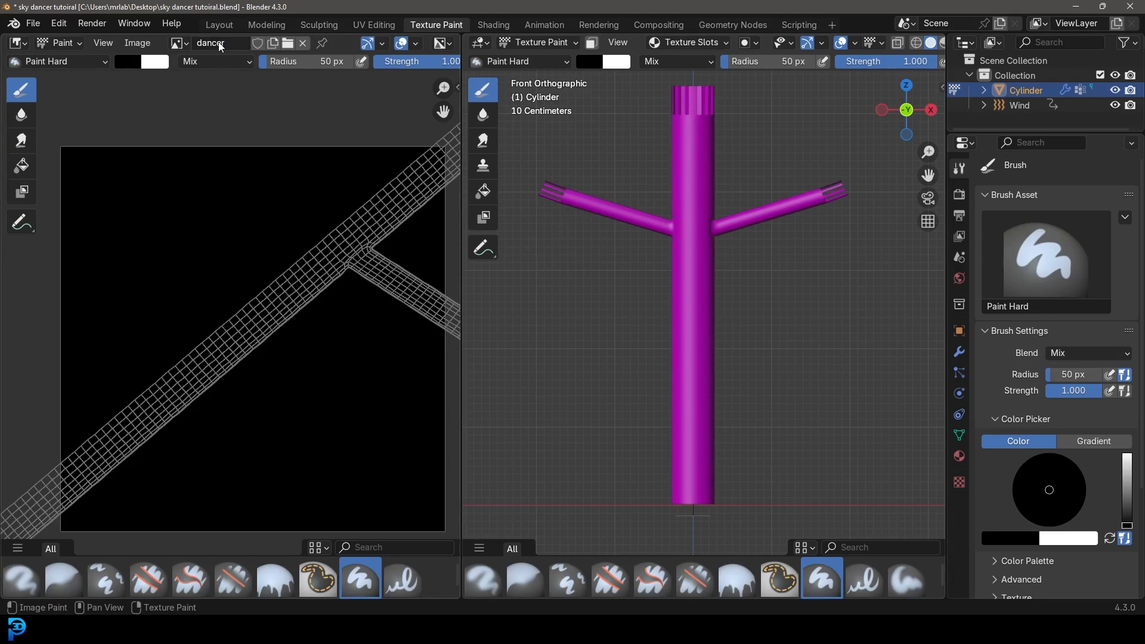
Add a new material to the sky dancer and use an Image Texture for its Base Color.
{"action": "left_click", "coordinate": [959, 456]}
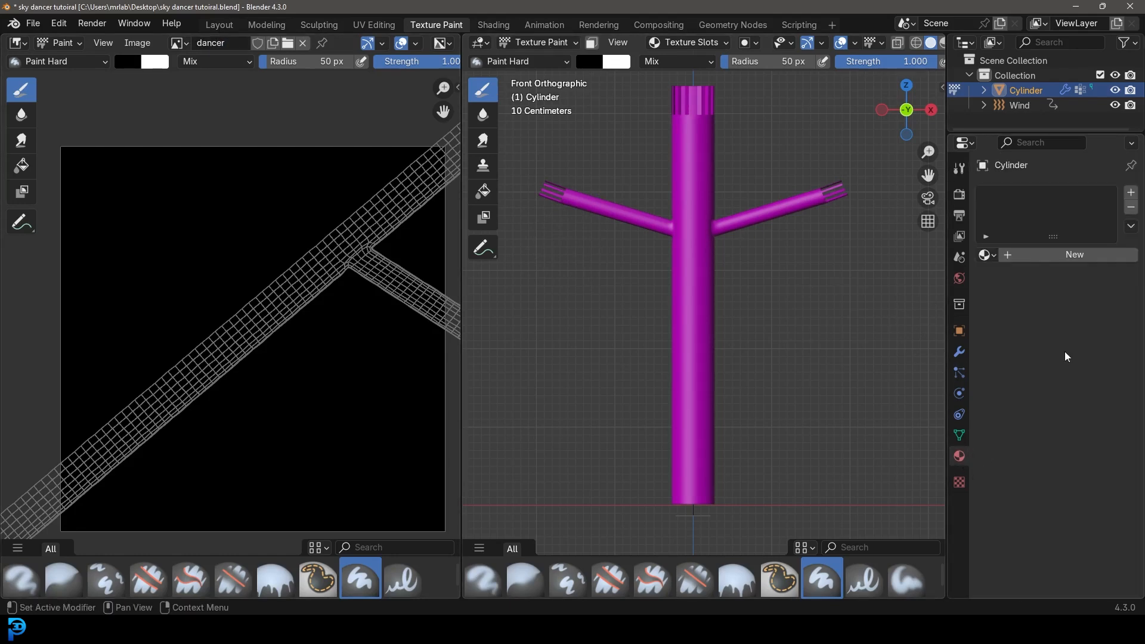
{"action": "left_click", "coordinate": [1060, 256]}
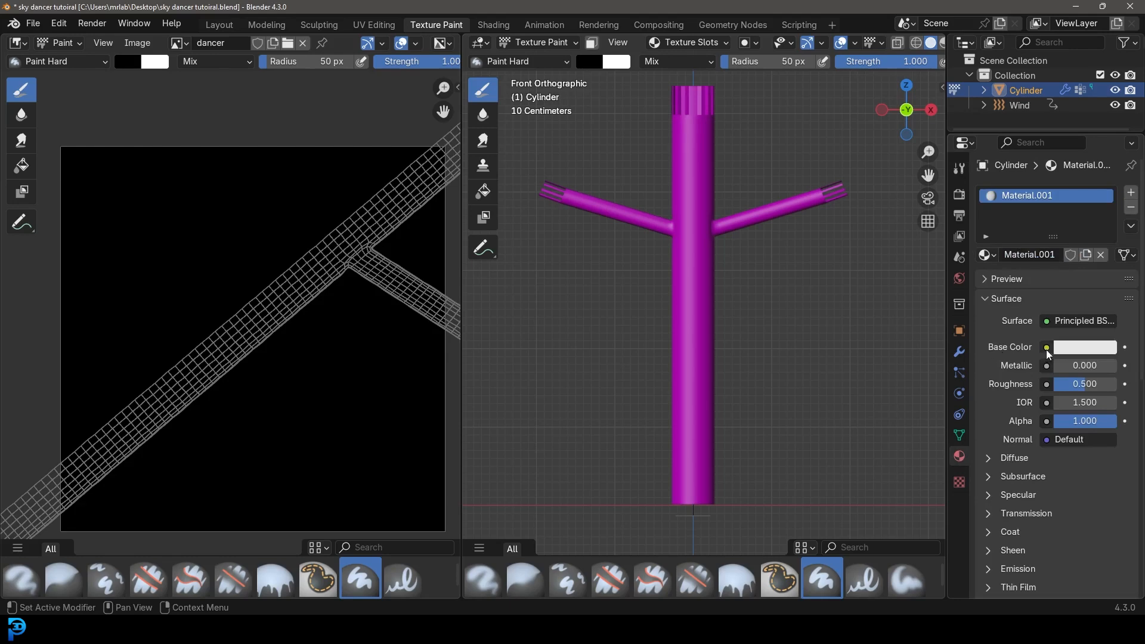
{"action": "left_click", "coordinate": [1046, 350]}
{"action": "left_click", "coordinate": [728, 445]}
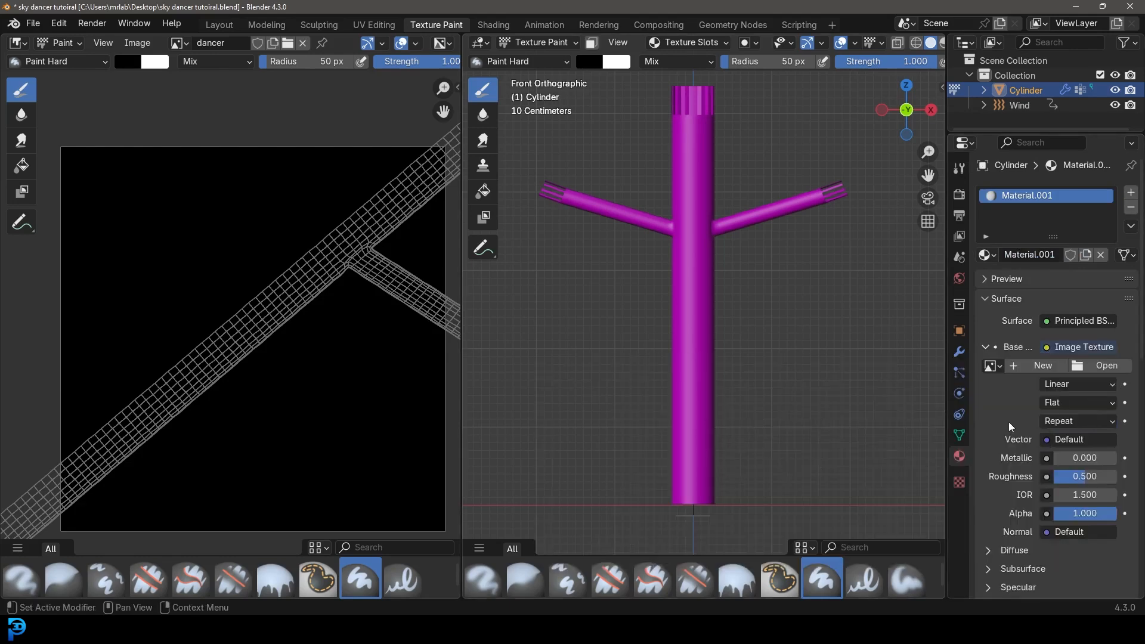
Assign the dancer image to the material's Base Color texture and set the paint colour to orange #FF8425.
{"action": "left_click", "coordinate": [992, 366]}
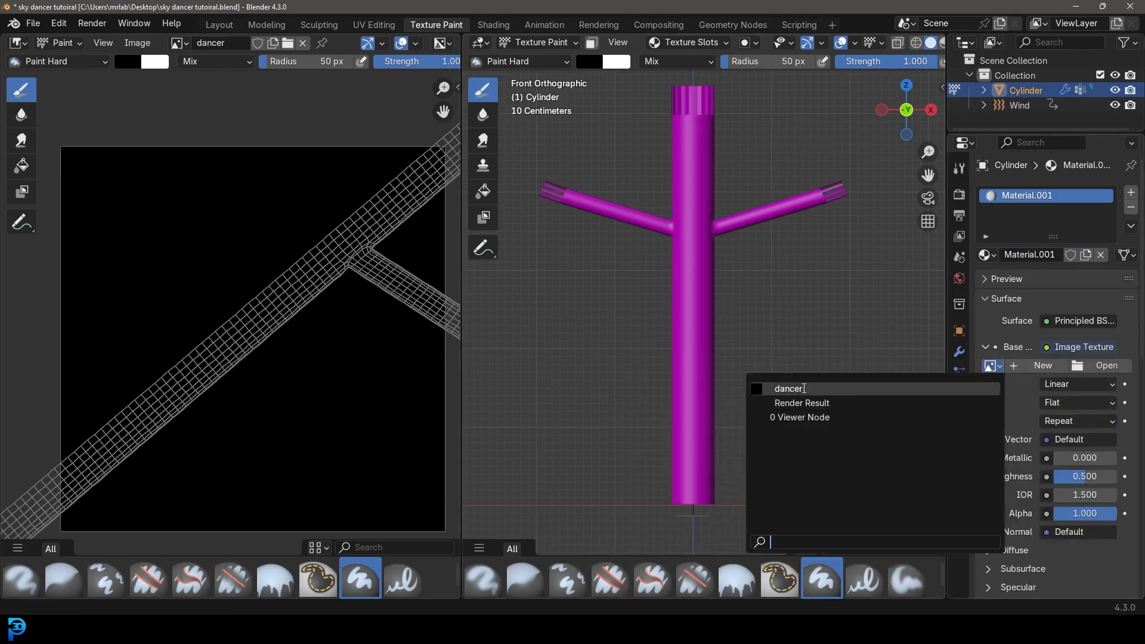
{"action": "left_click", "coordinate": [803, 388]}
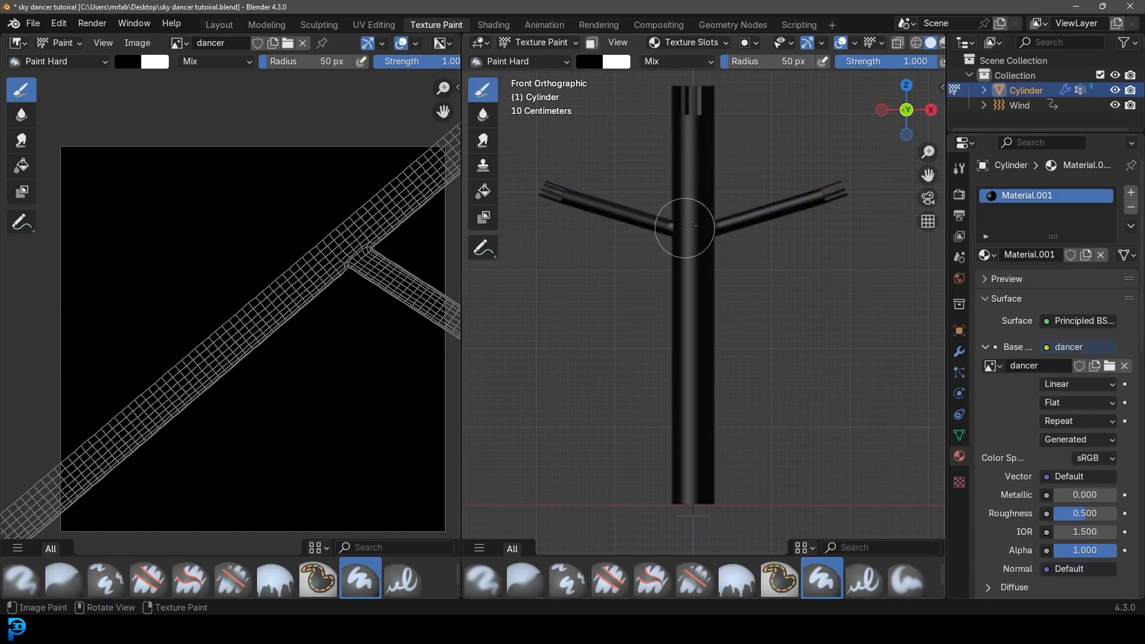
{"action": "left_click", "coordinate": [592, 61]}
{"action": "left_click_drag", "start_coordinate": [719, 148], "coordinate": [716, 77]}
{"action": "left_click", "coordinate": [613, 184]}
{"action": "left_click", "coordinate": [620, 184]}
{"action": "left_click_drag", "start_coordinate": [619, 184], "coordinate": [620, 181]}
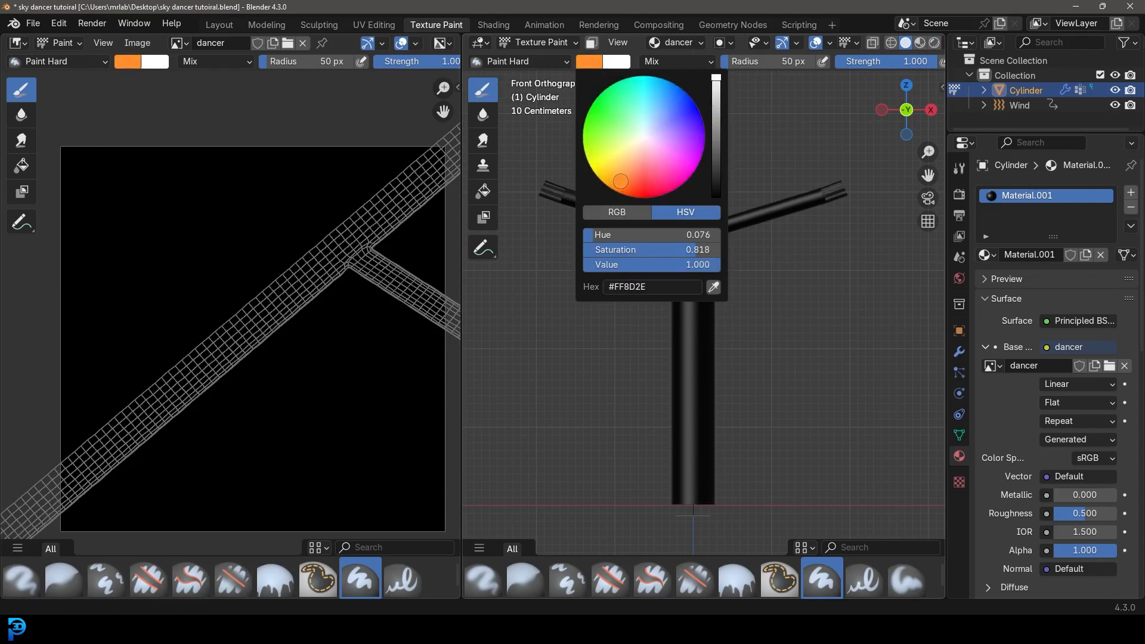
Paint the sky dancer's trunk, arms and fringed ends orange from the front and back.
{"action": "mouse_move", "coordinate": [766, 225]}
{"action": "left_mouse_down"}
{"action": "mouse_move", "coordinate": [690, 192]}
{"action": "mouse_move", "coordinate": [714, 515]}
{"action": "mouse_move", "coordinate": [683, 202]}
{"action": "mouse_move", "coordinate": [686, 226]}
{"action": "left_mouse_up"}
{"action": "mouse_move", "coordinate": [691, 430]}
{"action": "middle_mouse_down", "text": "shift"}
{"action": "mouse_move", "coordinate": [670, 329]}
{"action": "mouse_move", "coordinate": [662, 172]}
{"action": "middle_mouse_up", "text": "shift"}
{"action": "mouse_move", "coordinate": [657, 290]}
{"action": "left_mouse_down"}
{"action": "mouse_move", "coordinate": [664, 279]}
{"action": "mouse_move", "coordinate": [650, 329]}
{"action": "left_mouse_up"}
{"action": "middle_click_drag", "start_coordinate": [666, 334], "coordinate": [682, 372], "text": "shift"}
{"action": "mouse_move", "coordinate": [678, 298]}
{"action": "left_mouse_down"}
{"action": "mouse_move", "coordinate": [669, 255]}
{"action": "mouse_move", "coordinate": [717, 116]}
{"action": "left_mouse_up"}
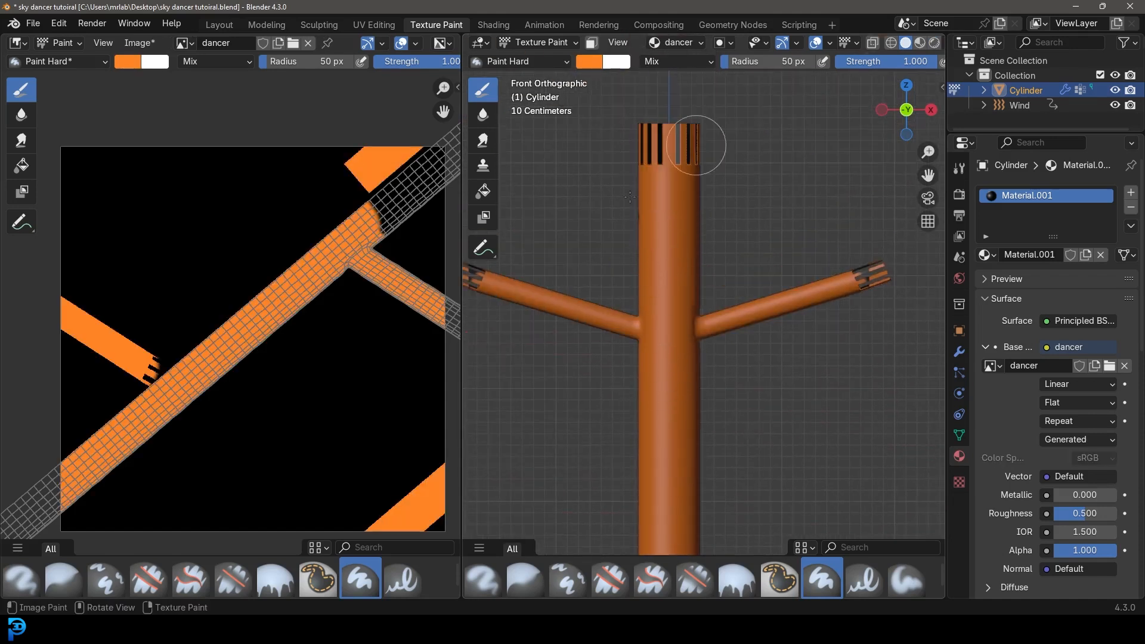
{"action": "mouse_move", "coordinate": [793, 298]}
{"action": "middle_mouse_down"}
{"action": "mouse_move", "coordinate": [712, 339]}
{"action": "mouse_move", "coordinate": [762, 329]}
{"action": "middle_mouse_up"}
{"action": "mouse_move", "coordinate": [694, 318]}
{"action": "left_mouse_down"}
{"action": "mouse_move", "coordinate": [705, 543]}
{"action": "mouse_move", "coordinate": [715, 182]}
{"action": "left_mouse_up"}
{"action": "mouse_move", "coordinate": [706, 210]}
{"action": "middle_mouse_down"}
{"action": "mouse_move", "coordinate": [799, 350]}
{"action": "mouse_move", "coordinate": [741, 340]}
{"action": "mouse_move", "coordinate": [756, 368]}
{"action": "middle_mouse_up"}
{"action": "middle_click_drag", "start_coordinate": [795, 441], "coordinate": [559, 353]}
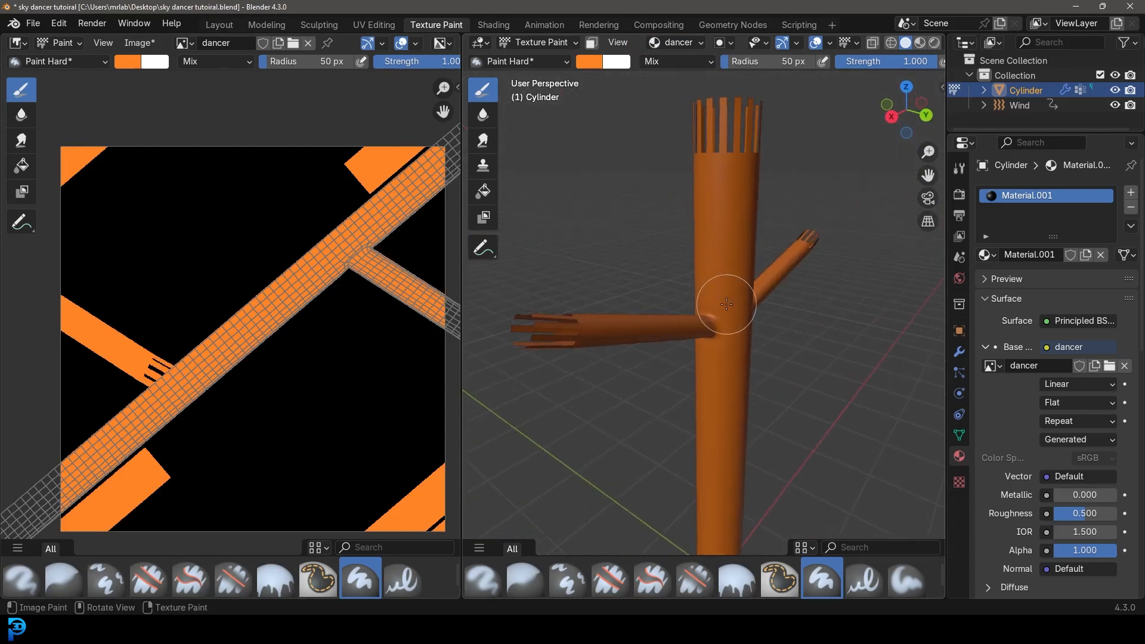
Set the paint colour to near-black #010100 and reduce the brush radius to 28 px.
{"action": "key", "text": "KP_1"}
{"action": "left_click", "coordinate": [587, 62]}
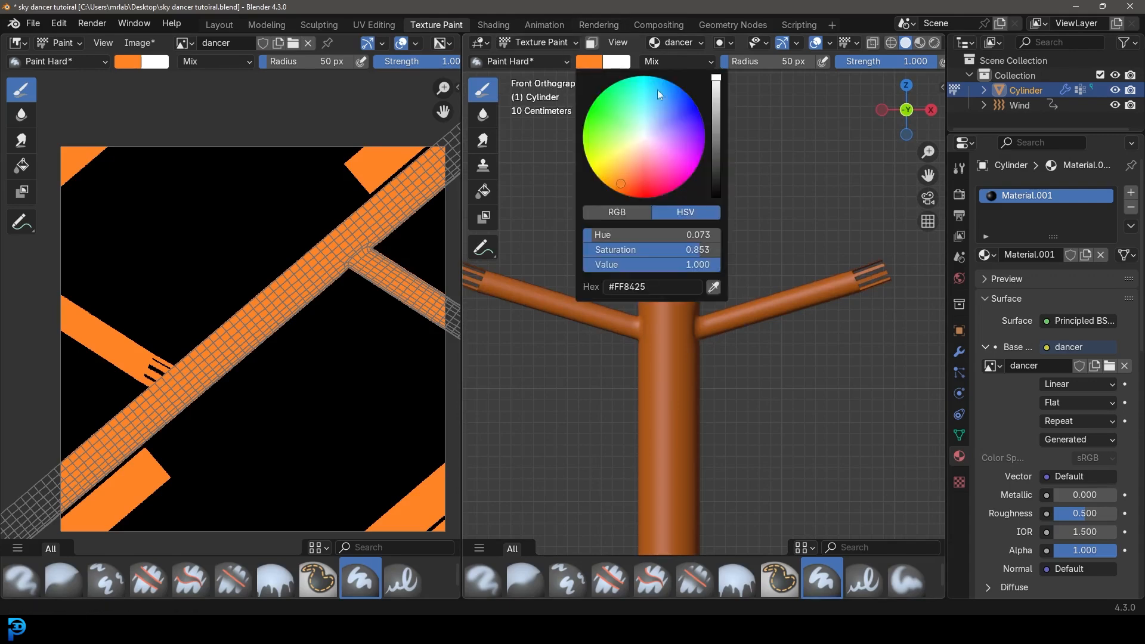
{"action": "left_click_drag", "start_coordinate": [715, 175], "coordinate": [716, 194]}
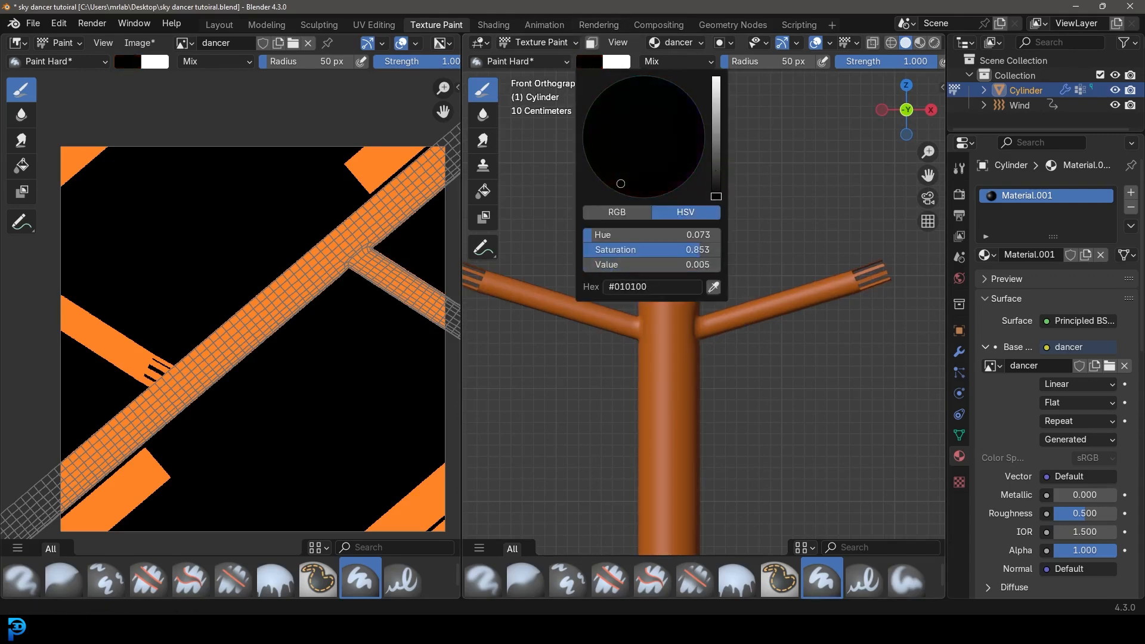
{"action": "scroll", "coordinate": [692, 239], "scroll_direction": "up", "scroll_amount": 3}
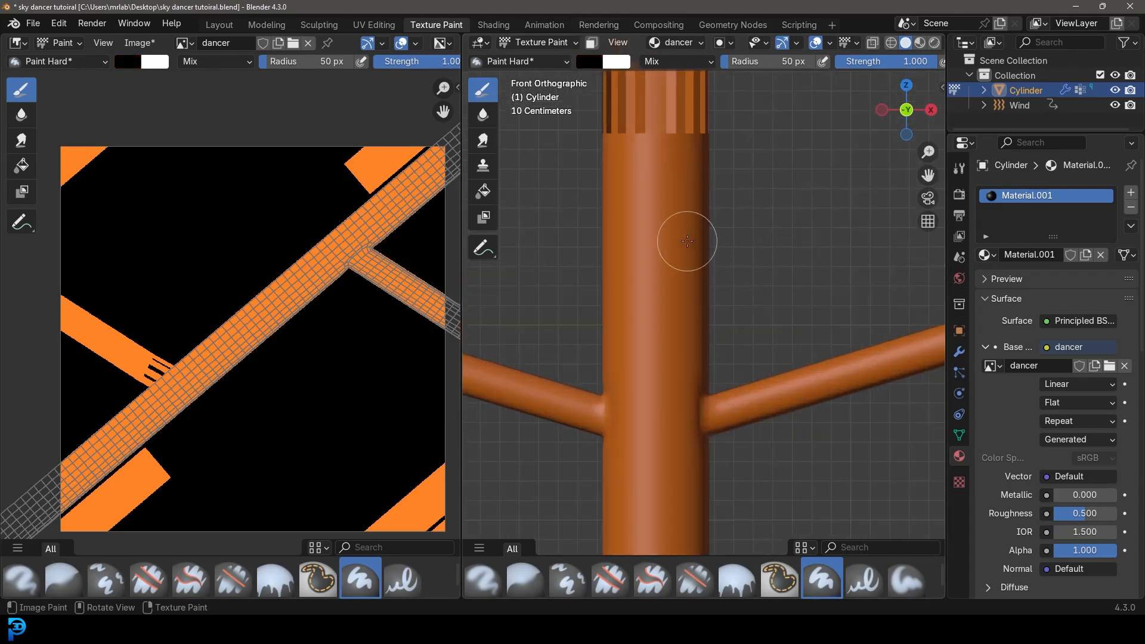
{"action": "key", "text": "f"}
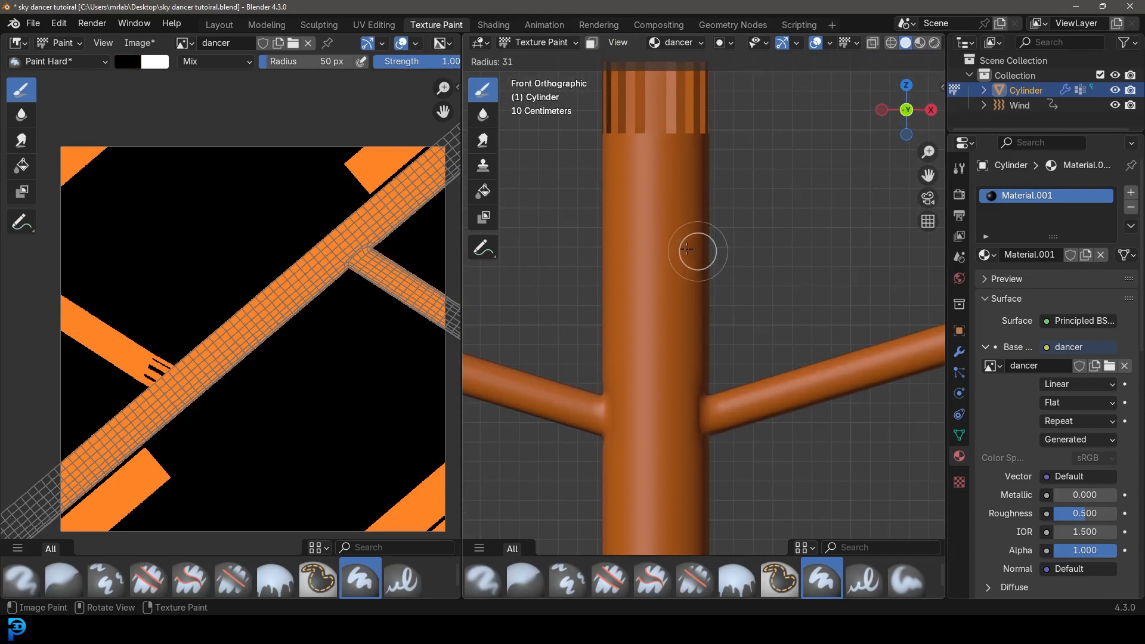
{"action": "left_click", "coordinate": [684, 246]}
Paint two round black eyes and a curved smile on the front of the trunk above the arms.
{"action": "scroll", "coordinate": [668, 223], "scroll_direction": "up", "scroll_amount": 2}
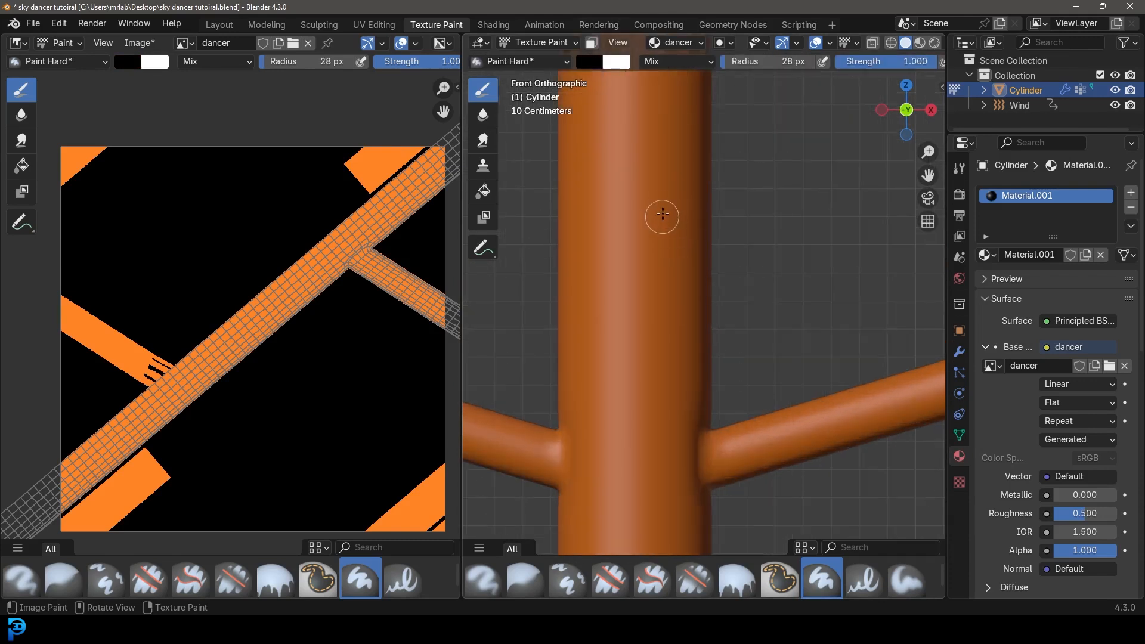
{"action": "left_click", "coordinate": [664, 216]}
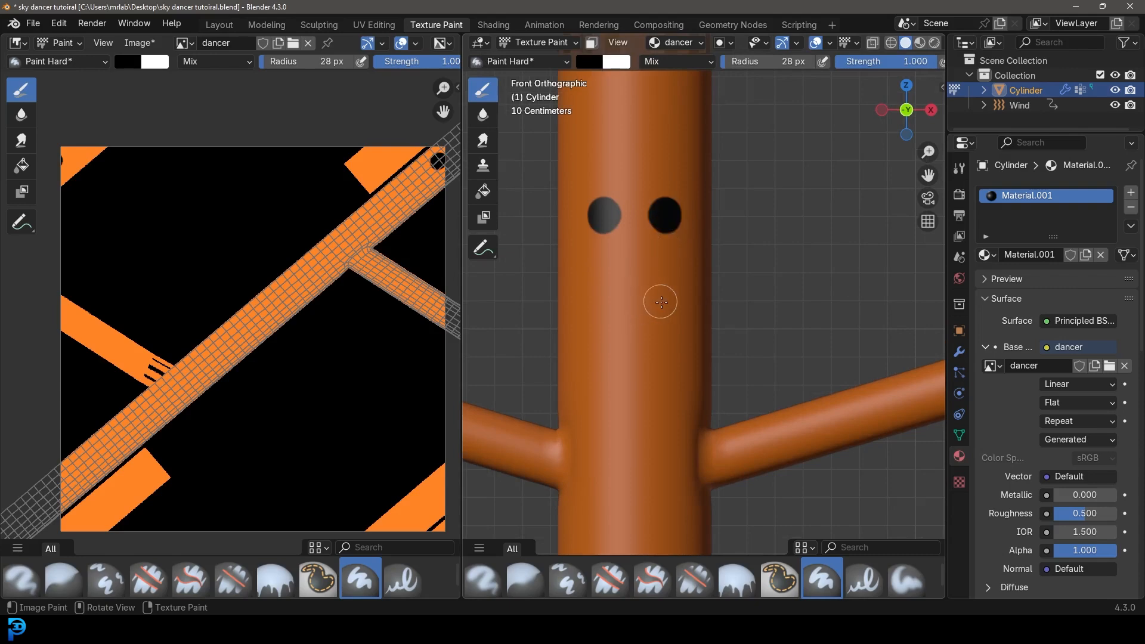
{"action": "scroll", "coordinate": [661, 307], "scroll_direction": "up", "scroll_amount": 2}
{"action": "left_click_drag", "start_coordinate": [603, 306], "coordinate": [664, 290]}
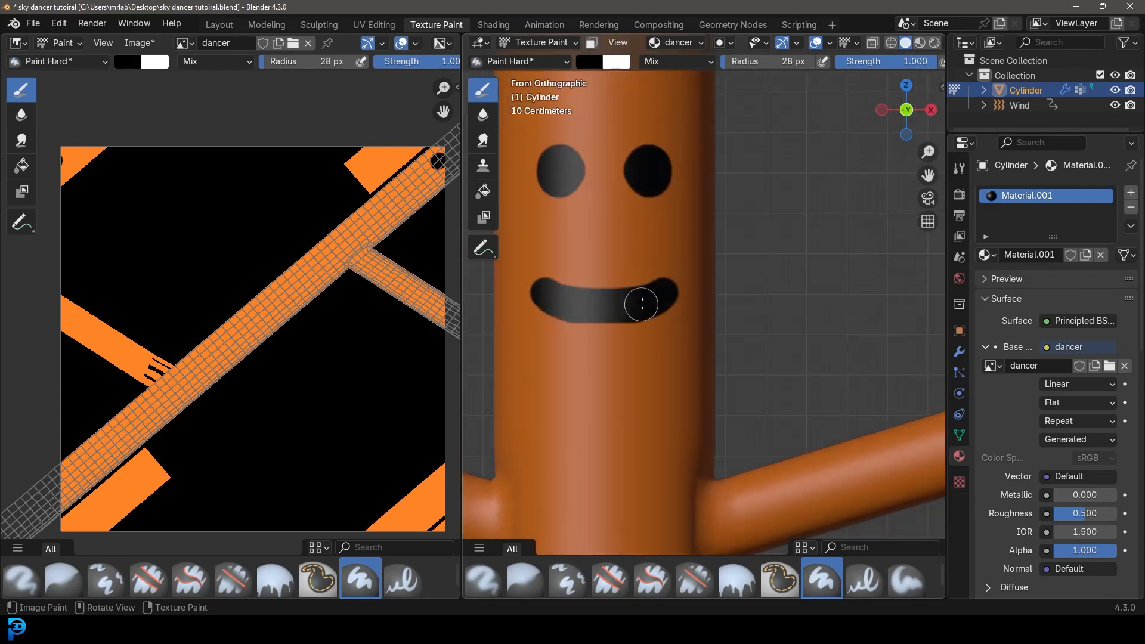
Examine the painted face and body from several angles.
{"action": "scroll", "coordinate": [751, 227], "scroll_direction": "down", "scroll_amount": 7}
{"action": "middle_click_drag", "start_coordinate": [745, 271], "coordinate": [612, 227]}
{"action": "middle_click_drag", "start_coordinate": [741, 318], "coordinate": [745, 357]}
{"action": "scroll", "coordinate": [743, 280], "scroll_direction": "up", "scroll_amount": 8}
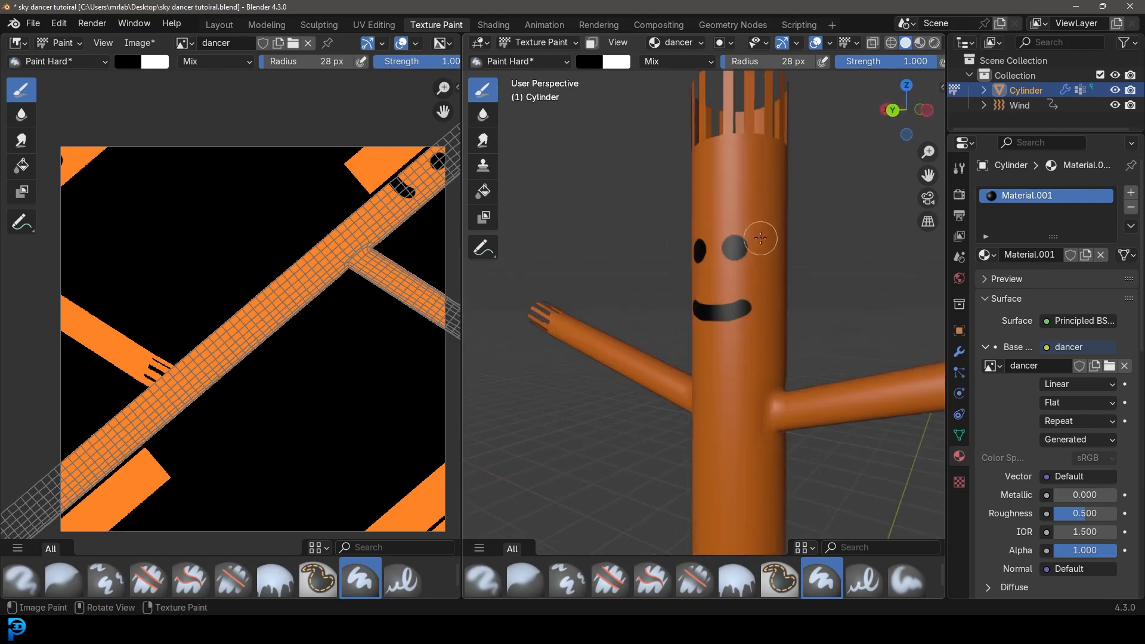
{"action": "scroll", "coordinate": [763, 238], "scroll_direction": "up", "scroll_amount": 2}
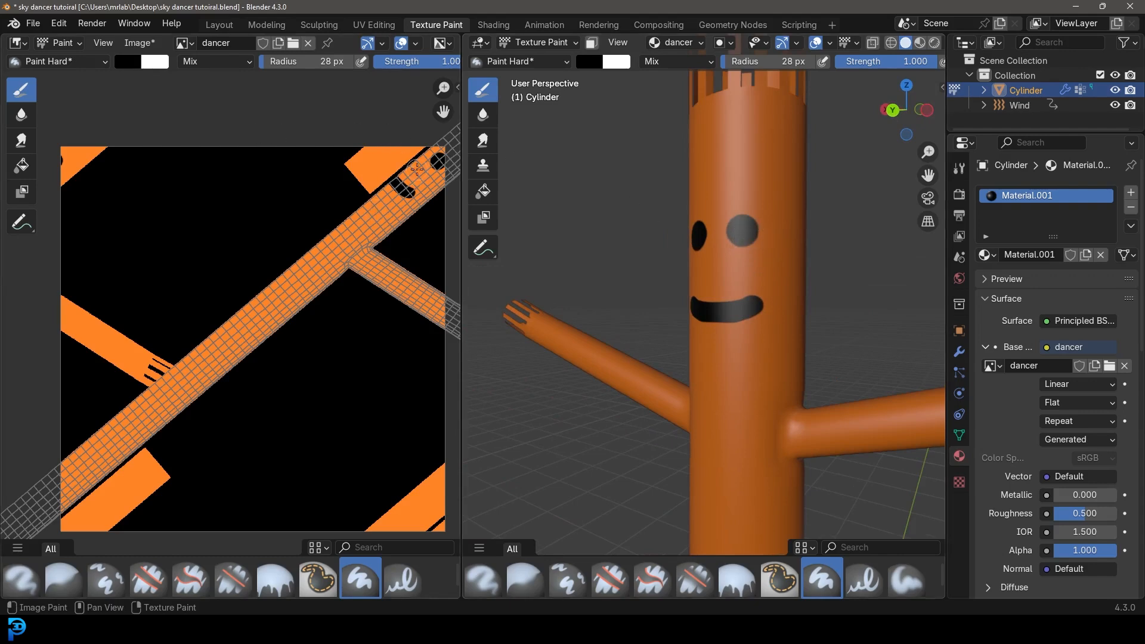
{"action": "mouse_move", "coordinate": [683, 312]}
{"action": "middle_mouse_down"}
{"action": "mouse_move", "coordinate": [722, 331]}
{"action": "mouse_move", "coordinate": [695, 329]}
{"action": "middle_mouse_up"}
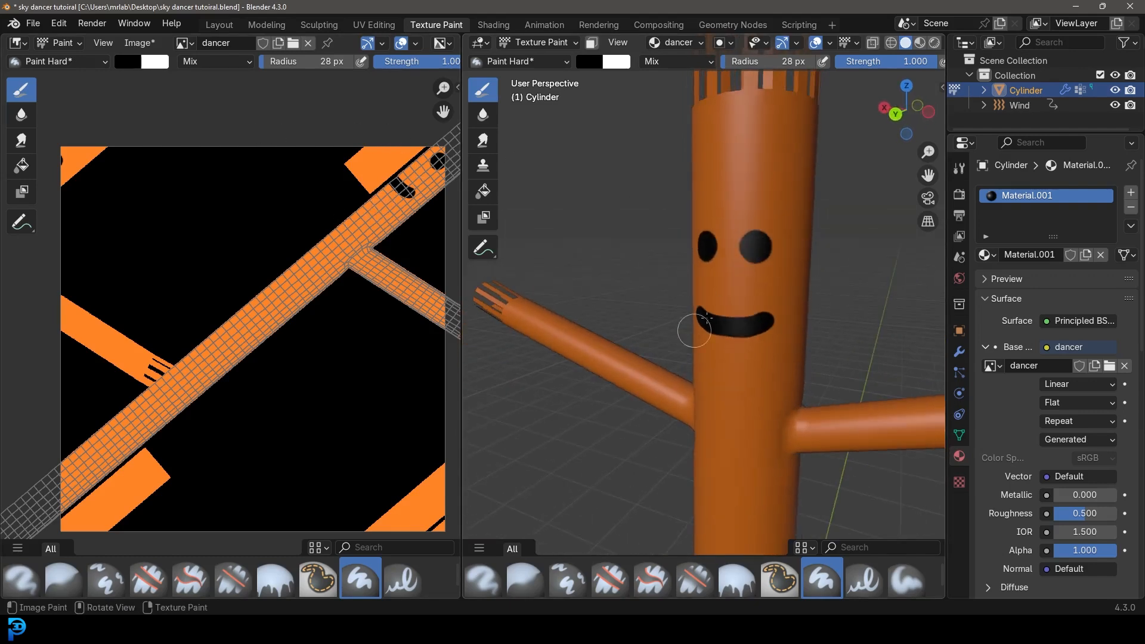
{"action": "middle_click_drag", "start_coordinate": [720, 290], "coordinate": [489, 366]}
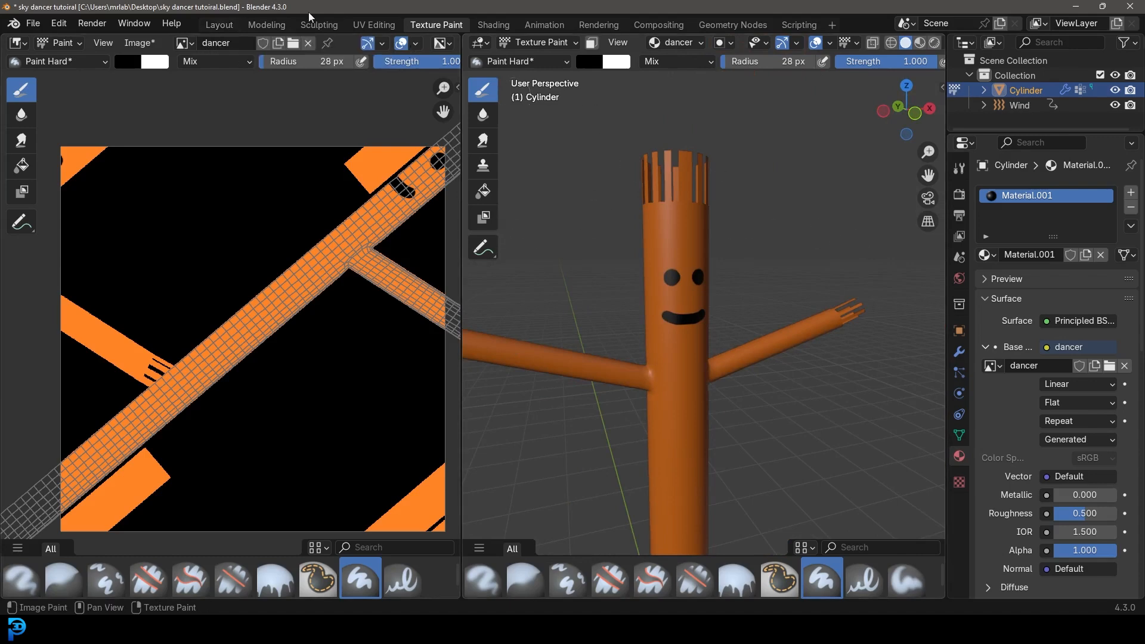
Save the painted texture as dancer.png on the Desktop, and save the Blender file.
{"action": "left_click", "coordinate": [144, 44]}
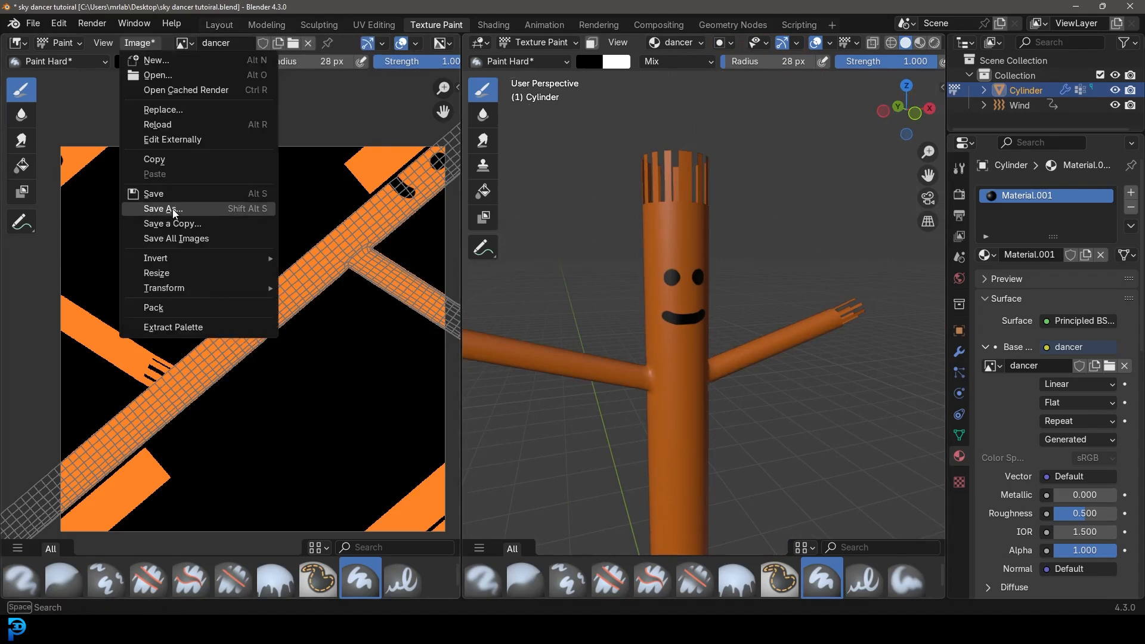
{"action": "left_click", "coordinate": [136, 210]}
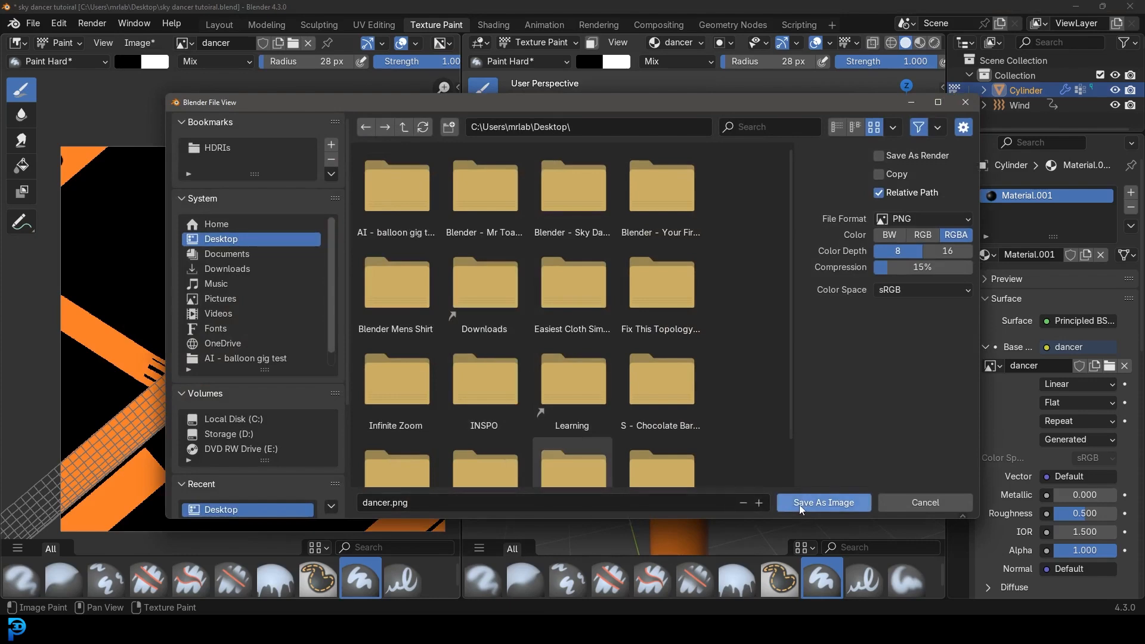
{"action": "left_click", "coordinate": [797, 506]}
{"action": "key", "text": "ctrl+s"}
{"action": "scroll", "coordinate": [710, 248], "scroll_direction": "down", "scroll_amount": 3}
{"action": "middle_click_drag", "start_coordinate": [710, 247], "coordinate": [647, 301]}
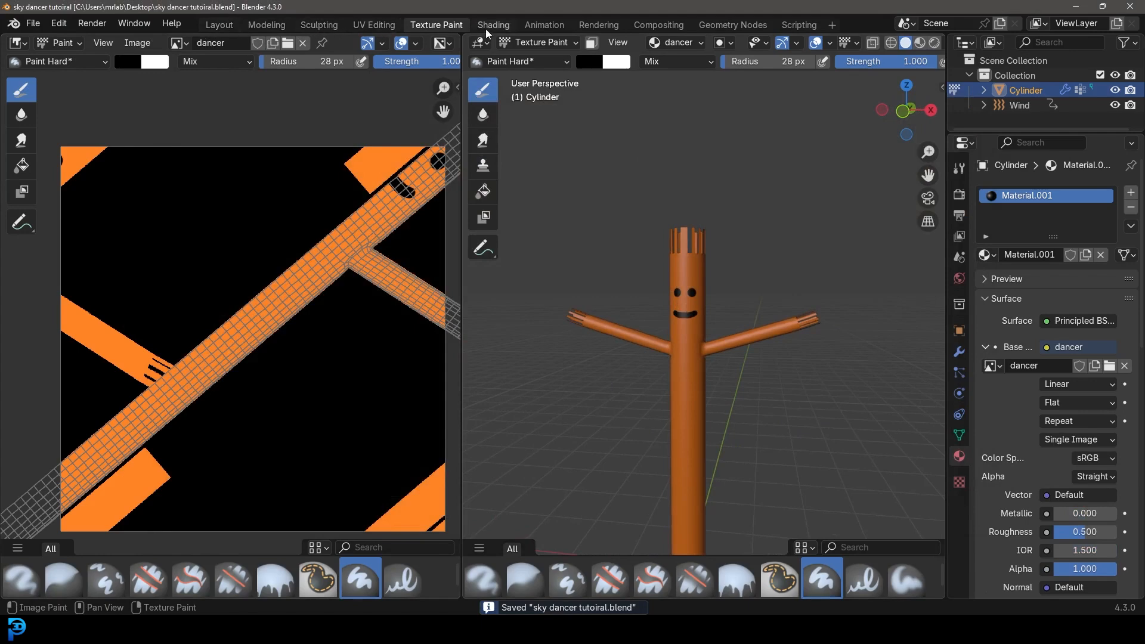
Return to the Layout workspace, switch the render engine to Cycles and set the render Max Samples to 45.
{"action": "left_click", "coordinate": [212, 27]}
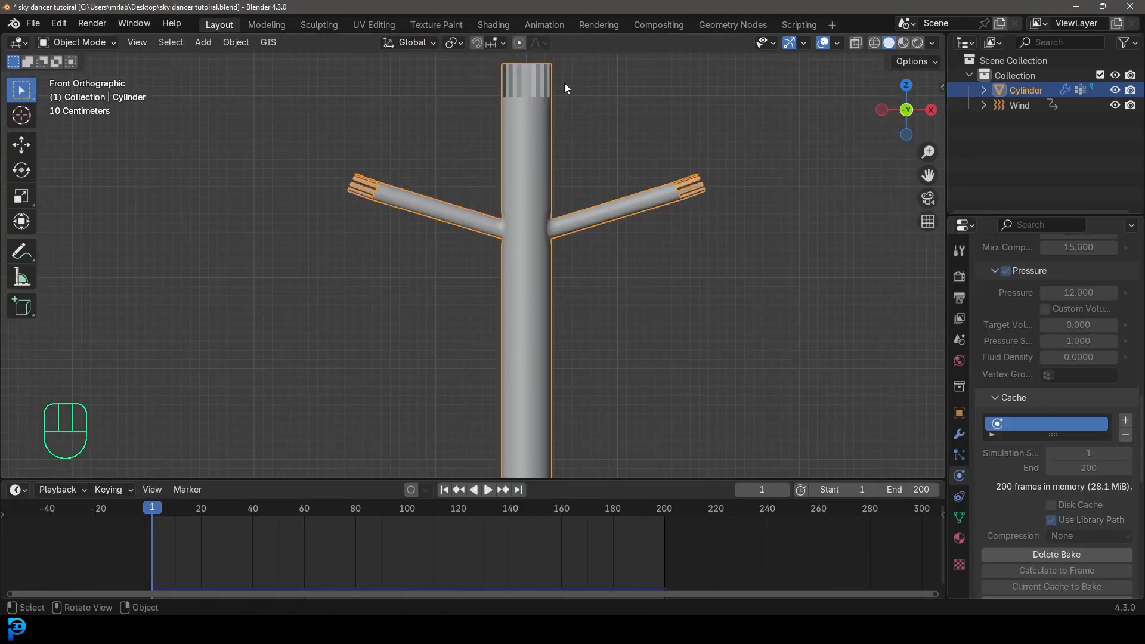
{"action": "left_click", "coordinate": [960, 277]}
{"action": "scroll", "coordinate": [1067, 332], "scroll_direction": "up", "scroll_amount": 4}
{"action": "left_click", "coordinate": [1076, 274]}
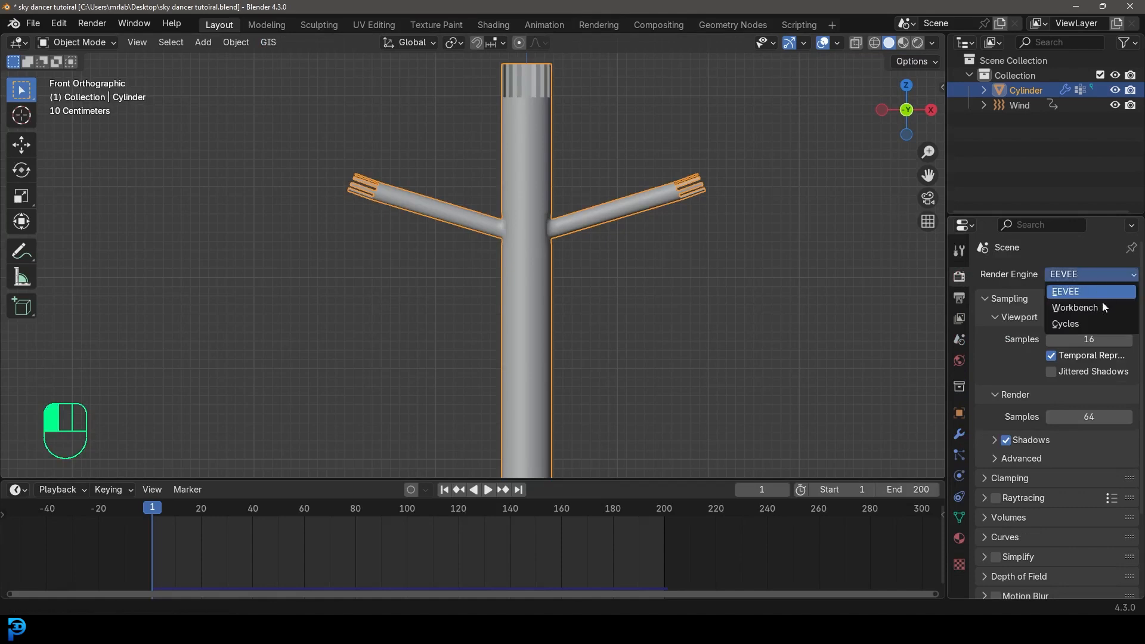
{"action": "left_click", "coordinate": [1080, 322]}
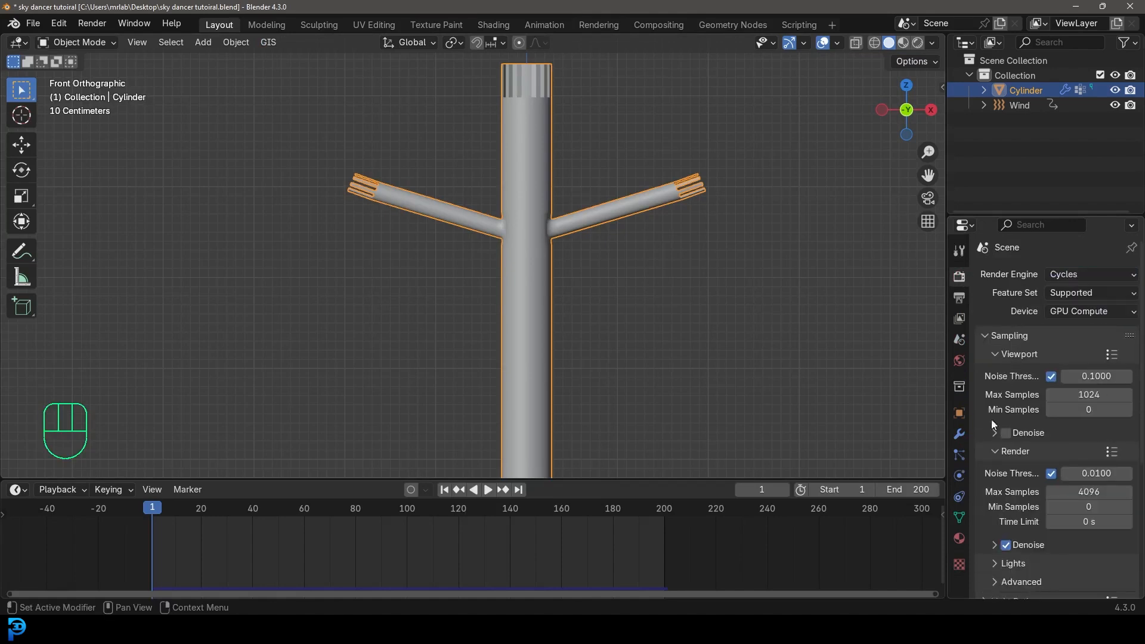
{"action": "left_click", "coordinate": [1088, 490]}
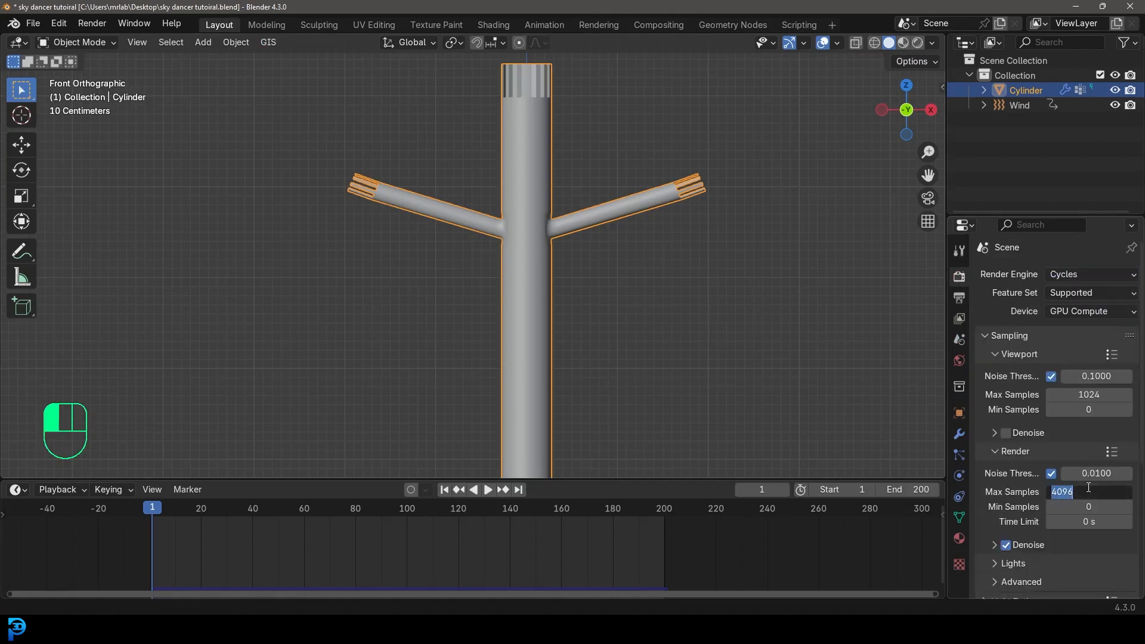
{"action": "key", "text": "Return"}
Add a camera, move it in front of the dancer's upper half and look through it.
{"action": "scroll", "coordinate": [517, 291], "scroll_direction": "down", "scroll_amount": 3}
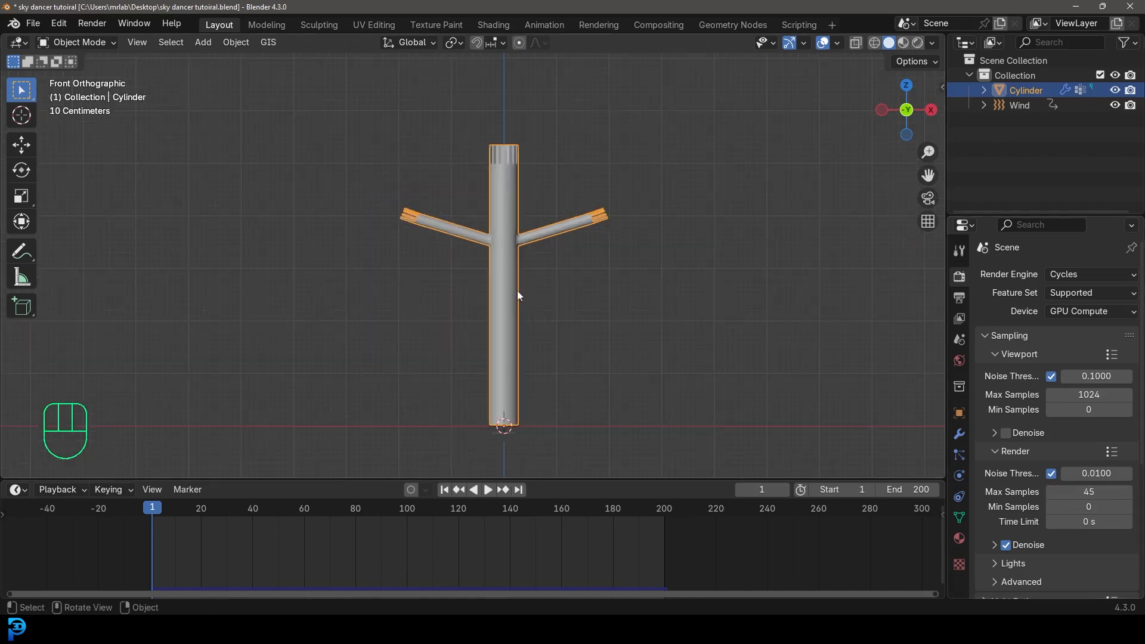
{"action": "middle_click_drag", "start_coordinate": [509, 302], "coordinate": [515, 301], "text": "shift"}
{"action": "key", "text": "shift+a"}
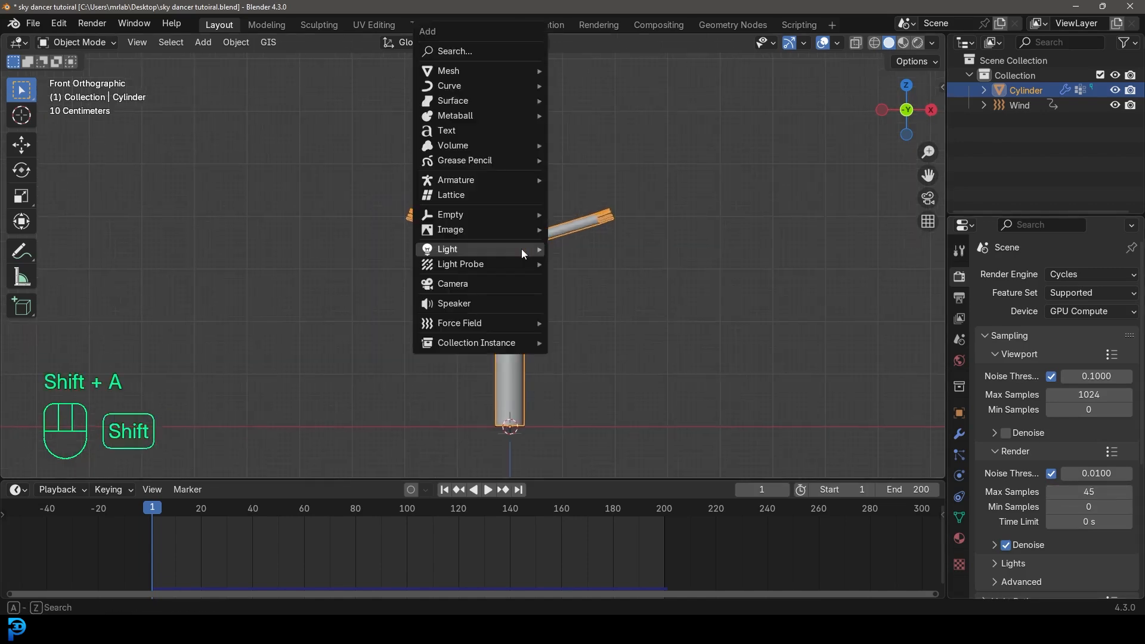
{"action": "left_click", "coordinate": [469, 285]}
{"action": "key", "text": "KP_3"}
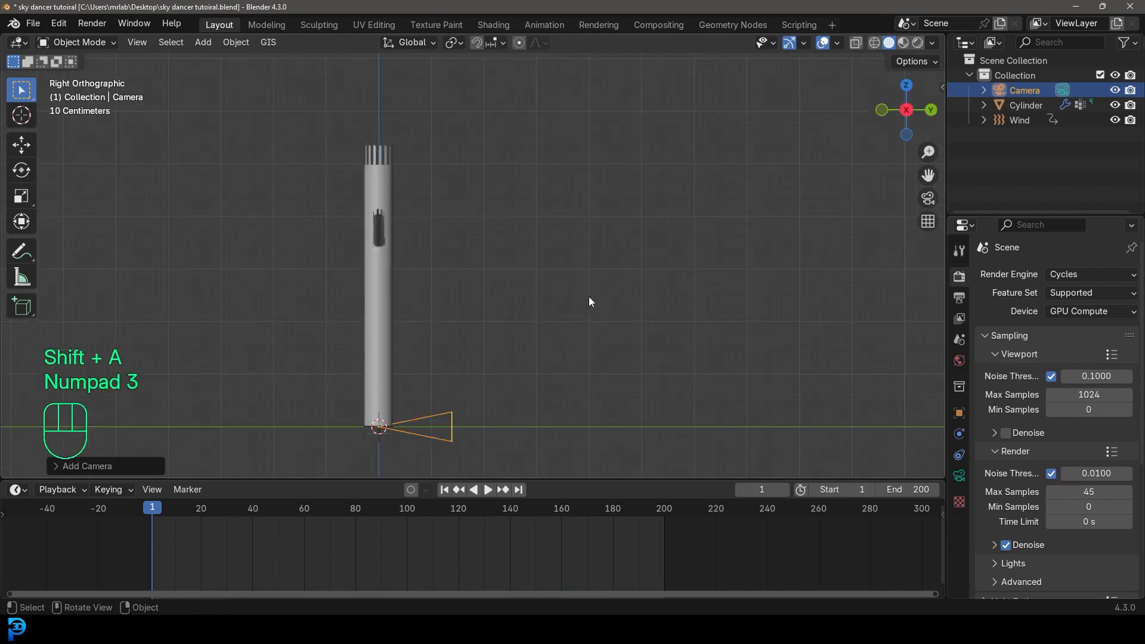
{"action": "key", "text": "g"}
{"action": "left_click", "coordinate": [422, 220]}
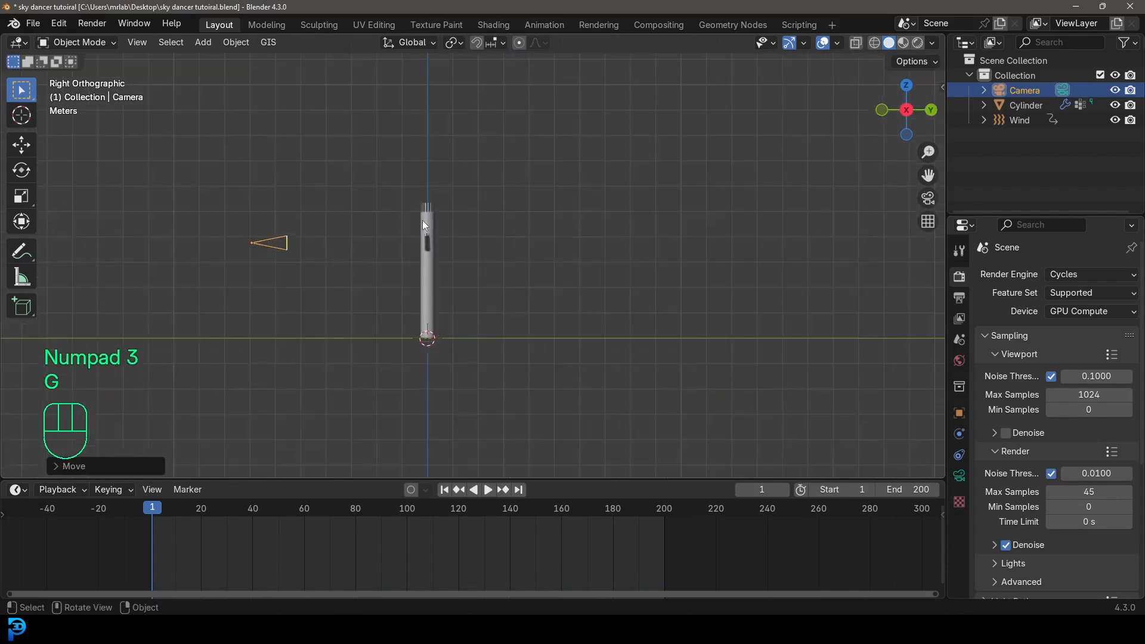
{"action": "key", "text": "KP_0"}
Add a plane, raise it along Z and rotate it 90° about X to stand upright.
{"action": "key", "text": "shift+a"}
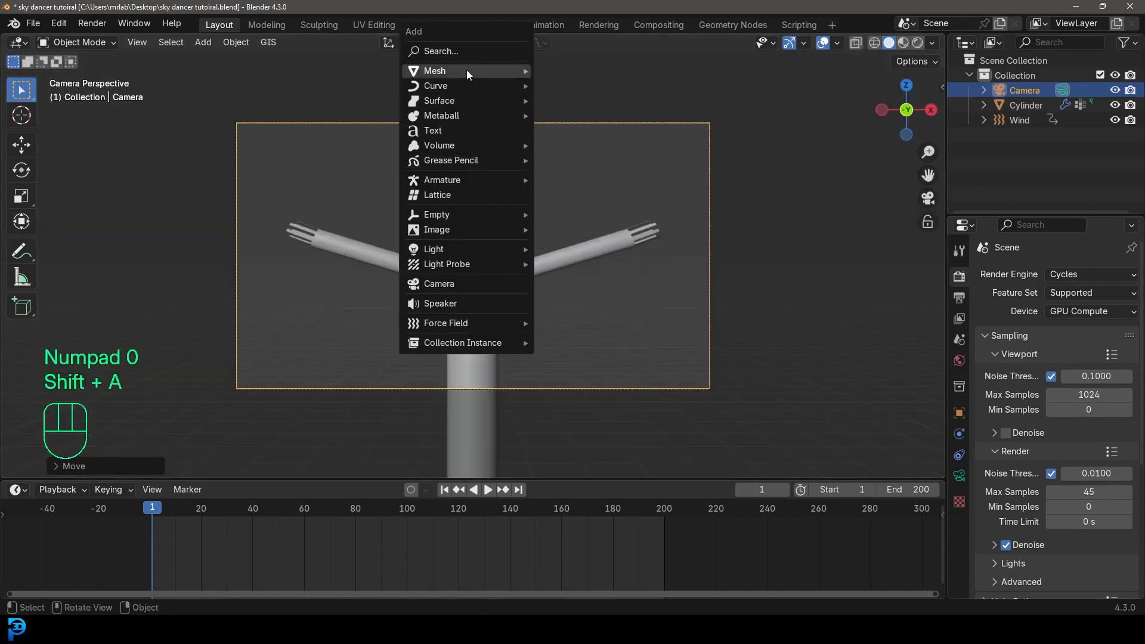
{"action": "mouse_move", "coordinate": [466, 69]}
{"action": "left_click", "coordinate": [562, 70]}
{"action": "key", "text": "g"}
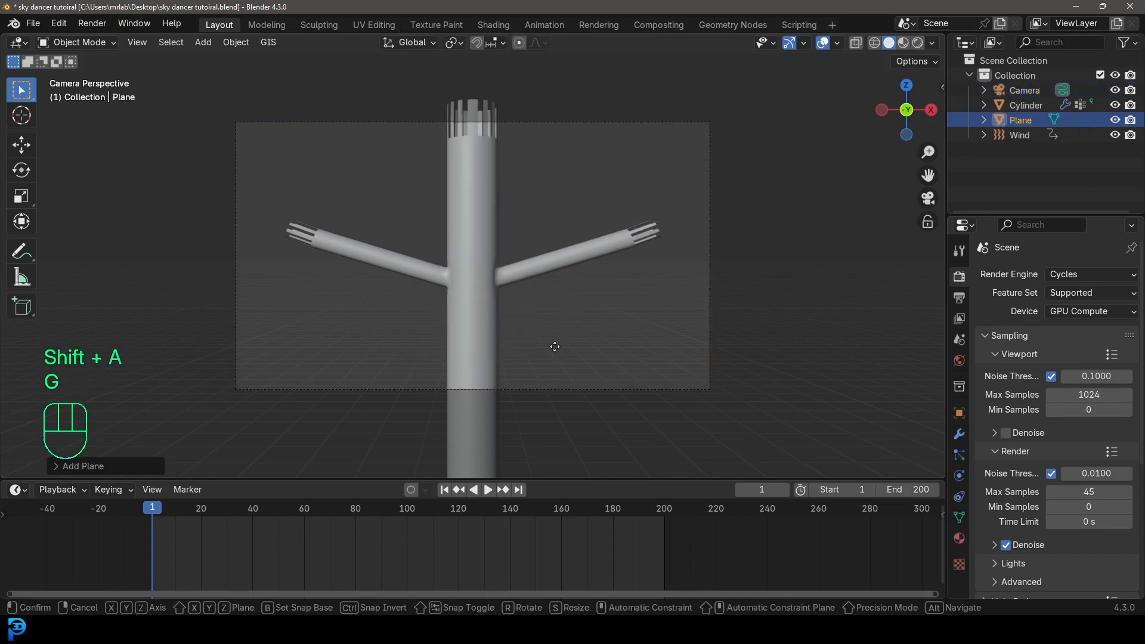
{"action": "key", "text": "z"}
{"action": "left_click", "coordinate": [557, 460]}
{"action": "type", "text": "rx90"}
{"action": "left_click", "coordinate": [500, 311]}
Move the plane behind the dancer along Y, then enlarge and widen it beyond the camera frame as a backdrop.
{"action": "middle_click_drag", "start_coordinate": [500, 312], "coordinate": [438, 331]}
{"action": "scroll", "coordinate": [438, 332], "scroll_direction": "down", "scroll_amount": 5}
{"action": "key", "text": "g"}
{"action": "key", "text": "y"}
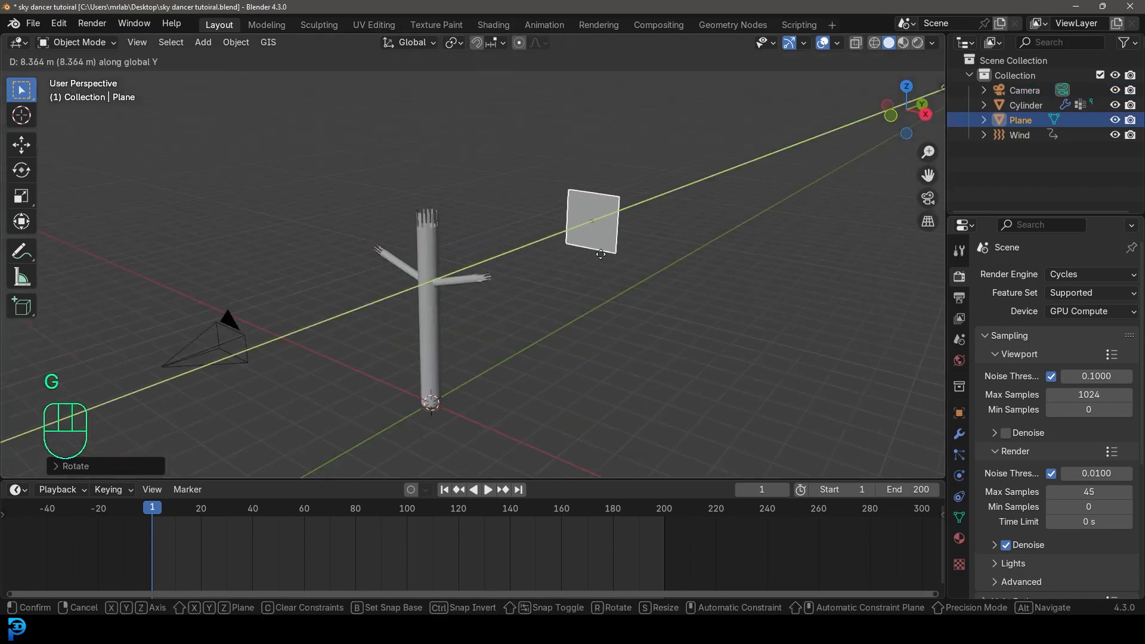
{"action": "left_click", "coordinate": [617, 246]}
{"action": "key", "text": "KP_0"}
{"action": "key", "text": "s"}
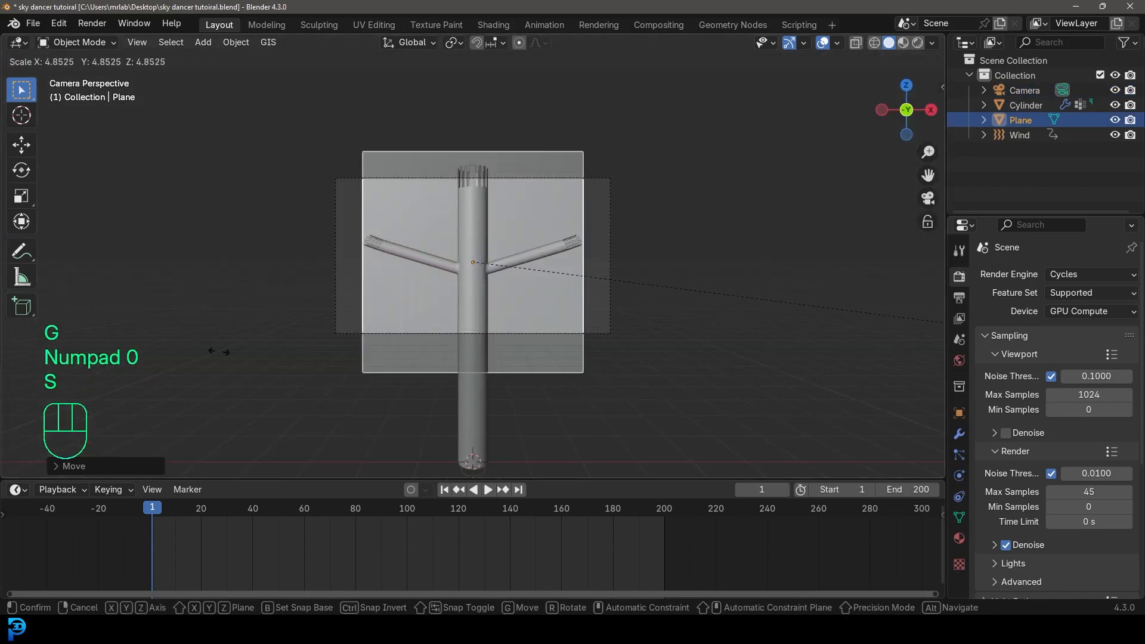
{"action": "key", "text": "s"}
{"action": "key", "text": "g"}
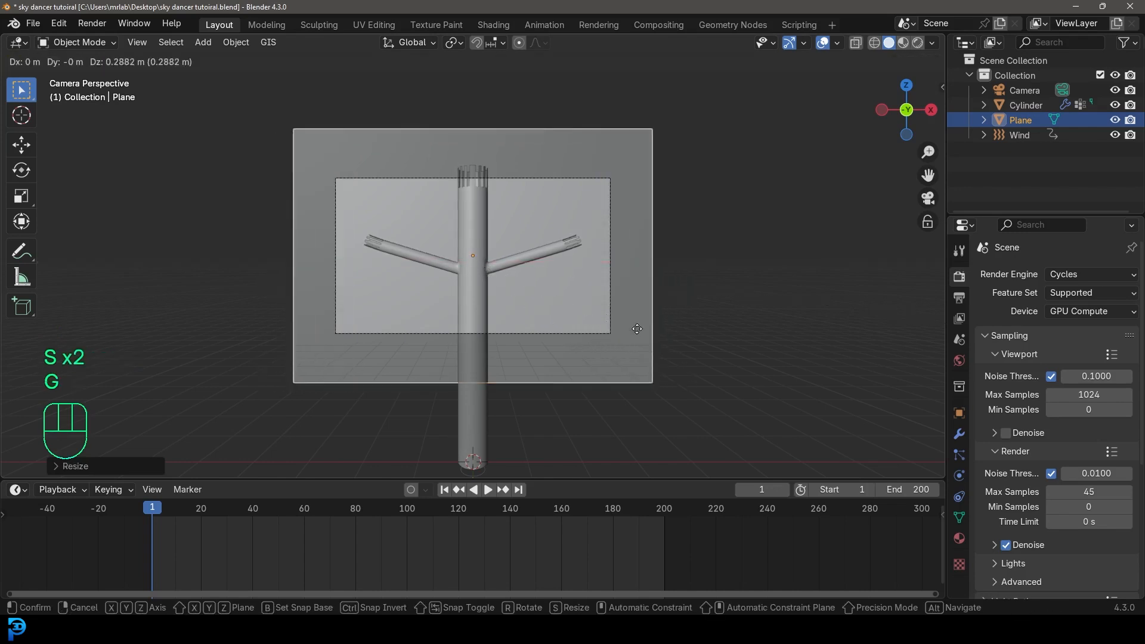
{"action": "left_click", "coordinate": [636, 325]}
Set a render region that encloses the whole camera frame.
{"action": "key", "text": "ctrl+b"}
{"action": "left_click_drag", "start_coordinate": [276, 158], "coordinate": [656, 342]}
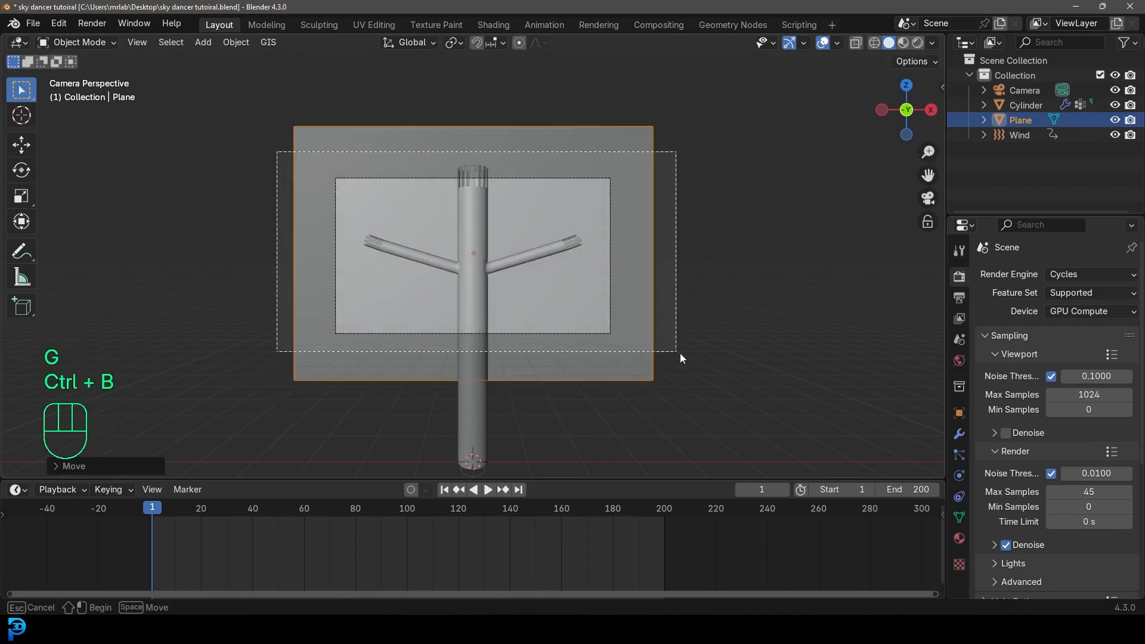
{"action": "scroll", "coordinate": [479, 241], "scroll_direction": "up", "scroll_amount": 2}
Add an area light, place it behind the dancer at upper-body height and rotate it to face the dancer.
{"action": "key", "text": "shift+a"}
{"action": "mouse_move", "coordinate": [468, 224]}
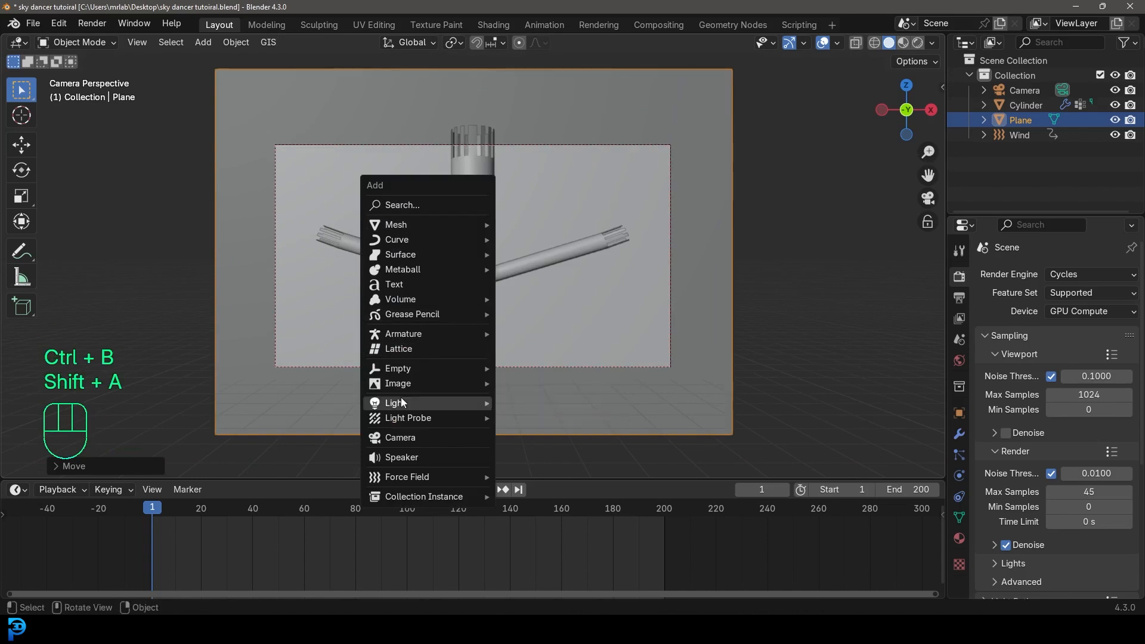
{"action": "mouse_move", "coordinate": [439, 398]}
{"action": "left_click", "coordinate": [524, 452]}
{"action": "key", "text": "KP_3"}
{"action": "key", "text": "g"}
{"action": "left_click", "coordinate": [429, 305]}
{"action": "key", "text": "r"}
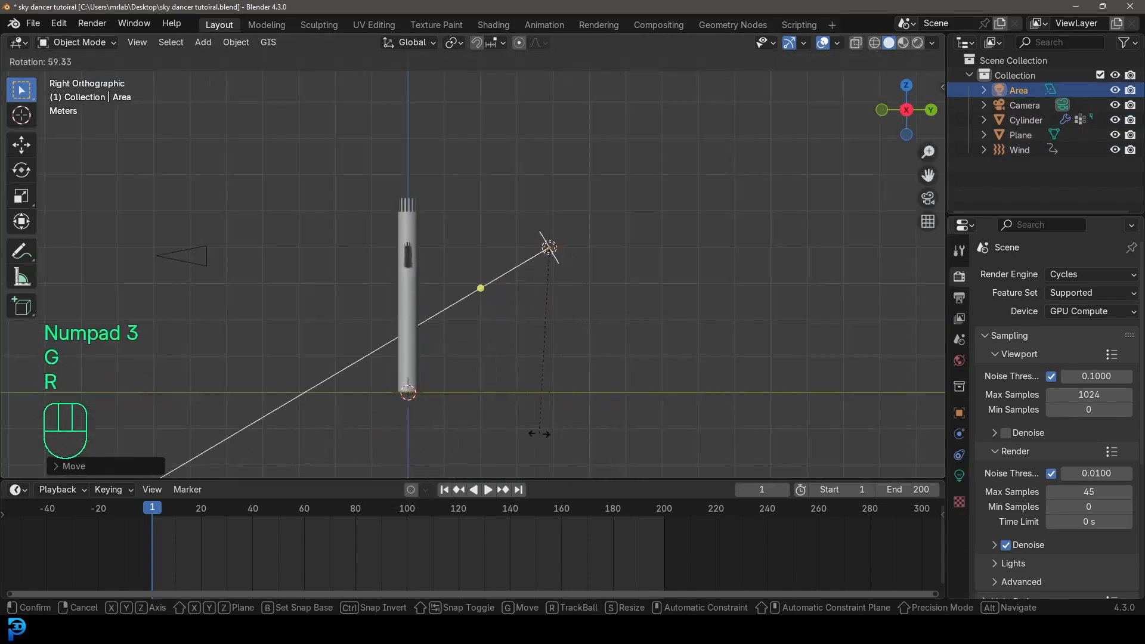
{"action": "left_click", "coordinate": [459, 413]}
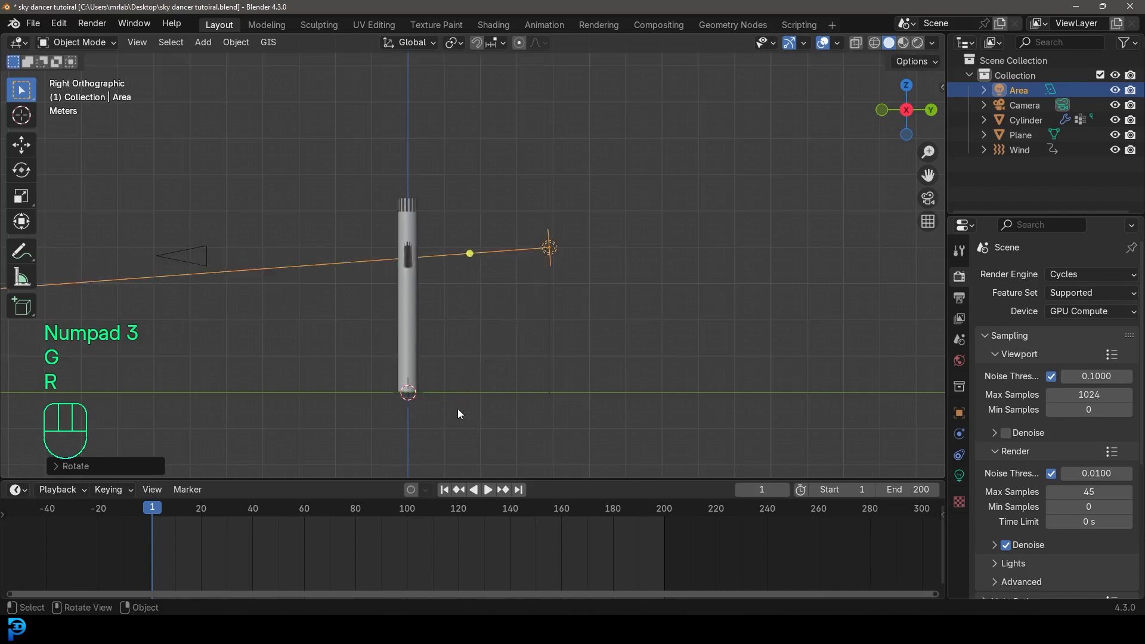
Set the area light's power to 300 W and its size to 3 m.
{"action": "left_click", "coordinate": [958, 475]}
{"action": "left_click", "coordinate": [1075, 375]}
{"action": "type", "text": "30"}
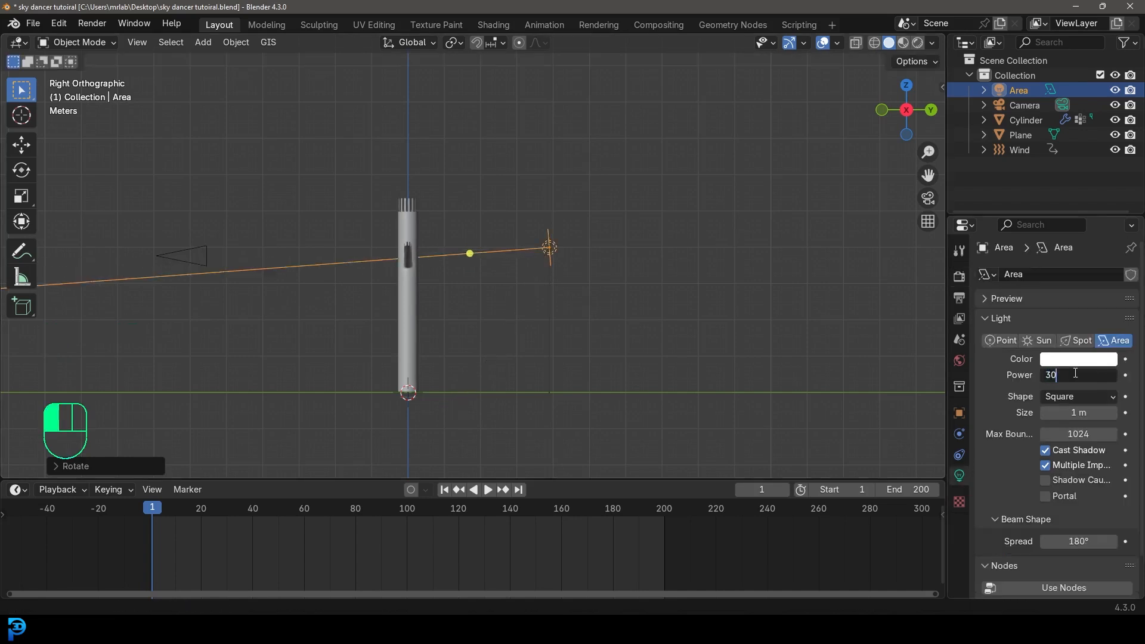
{"action": "type", "text": "0"}
{"action": "key", "text": "Return"}
{"action": "left_click", "coordinate": [1080, 413]}
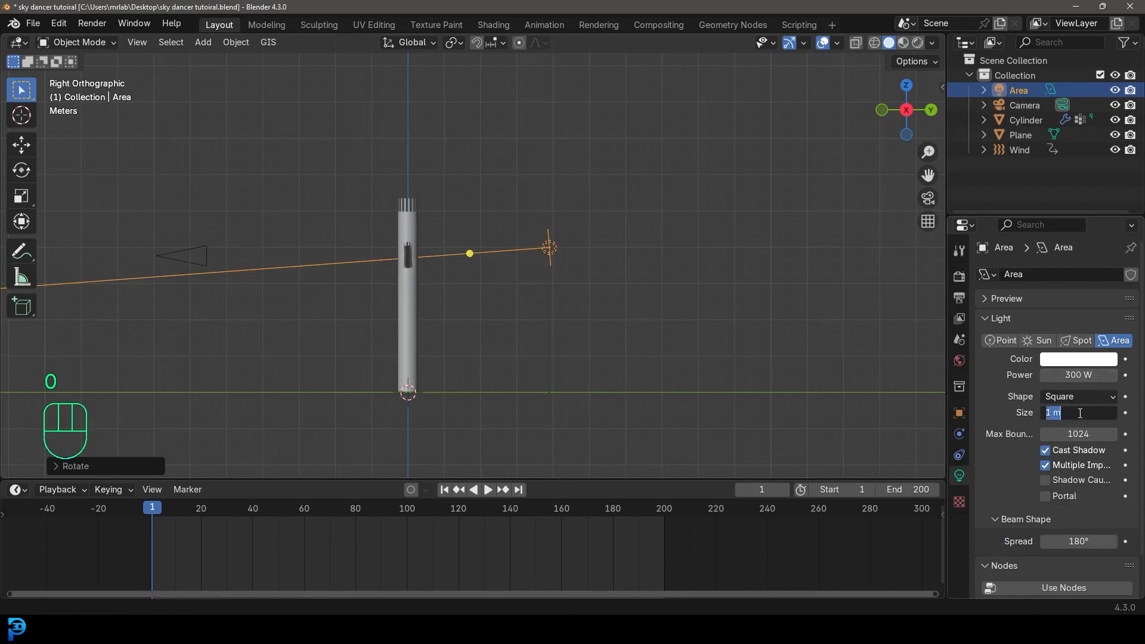
{"action": "type", "text": "3"}
{"action": "key", "text": "Return"}
Rotate the area light about 20° from the top view and move it behind the dancer's arm on the negative X side.
{"action": "key", "text": "KP_7"}
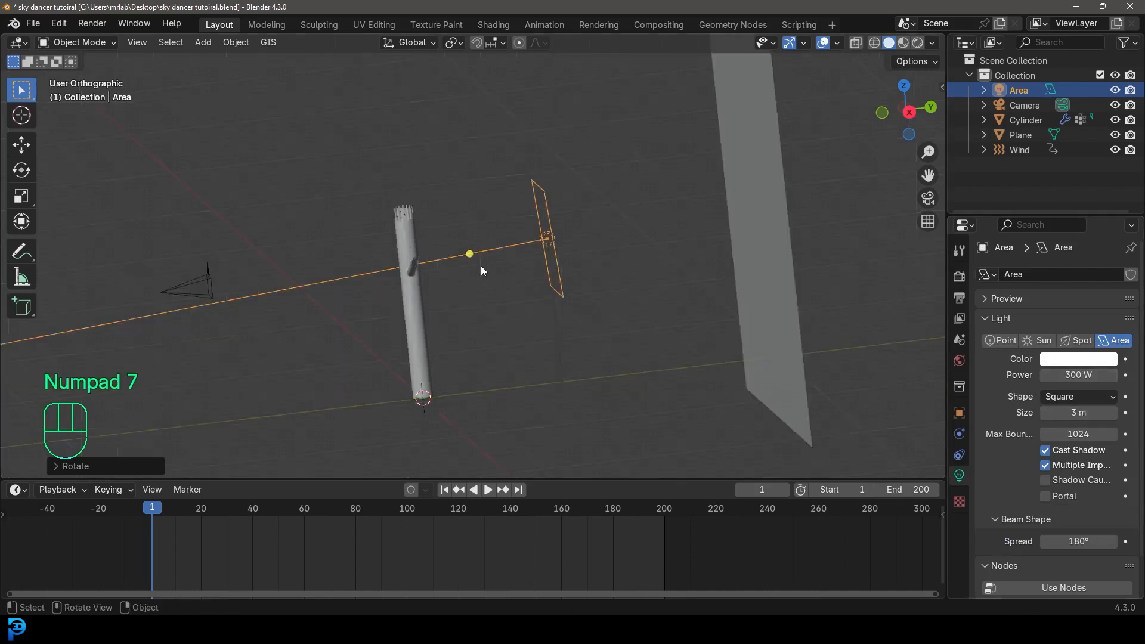
{"action": "key", "text": "r"}
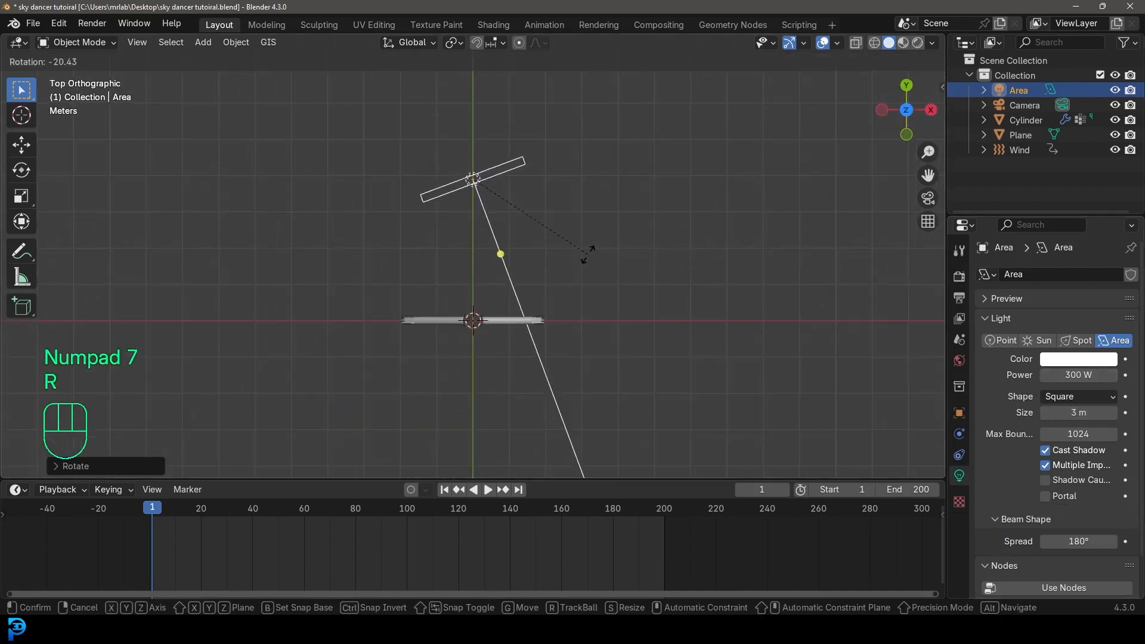
{"action": "left_click", "coordinate": [588, 248]}
{"action": "key", "text": "g"}
{"action": "left_click", "coordinate": [521, 315]}
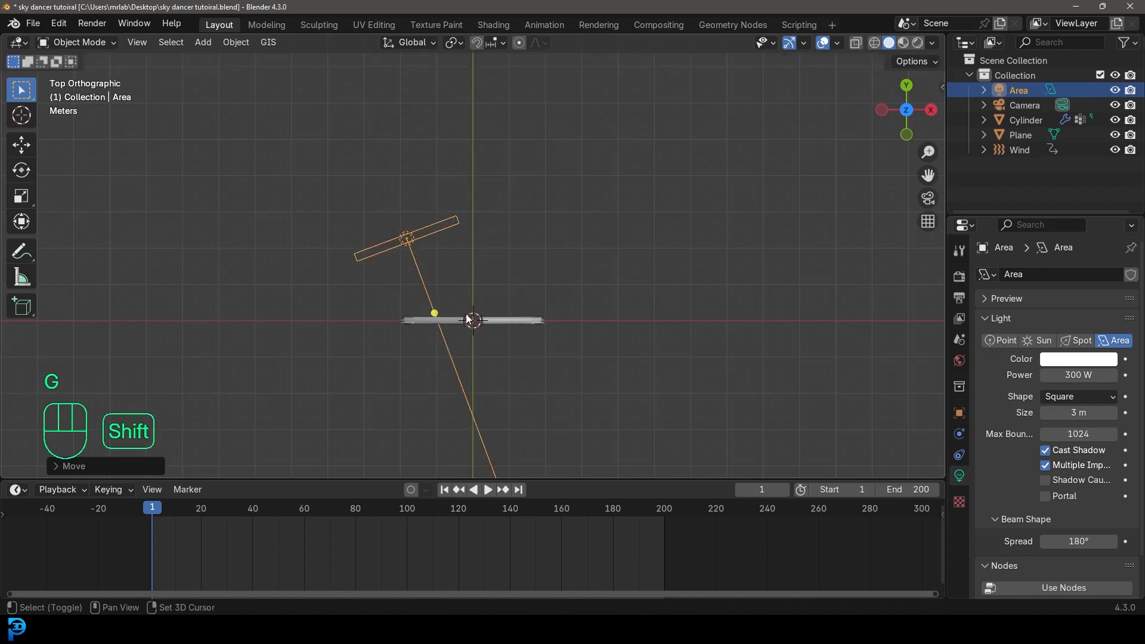
Duplicate the area light to the positive X side behind the dancer and rotate the copy to aim at the dancer.
{"action": "key", "text": "shift+d"}
{"action": "left_click", "coordinate": [607, 338]}
{"action": "key", "text": "r"}
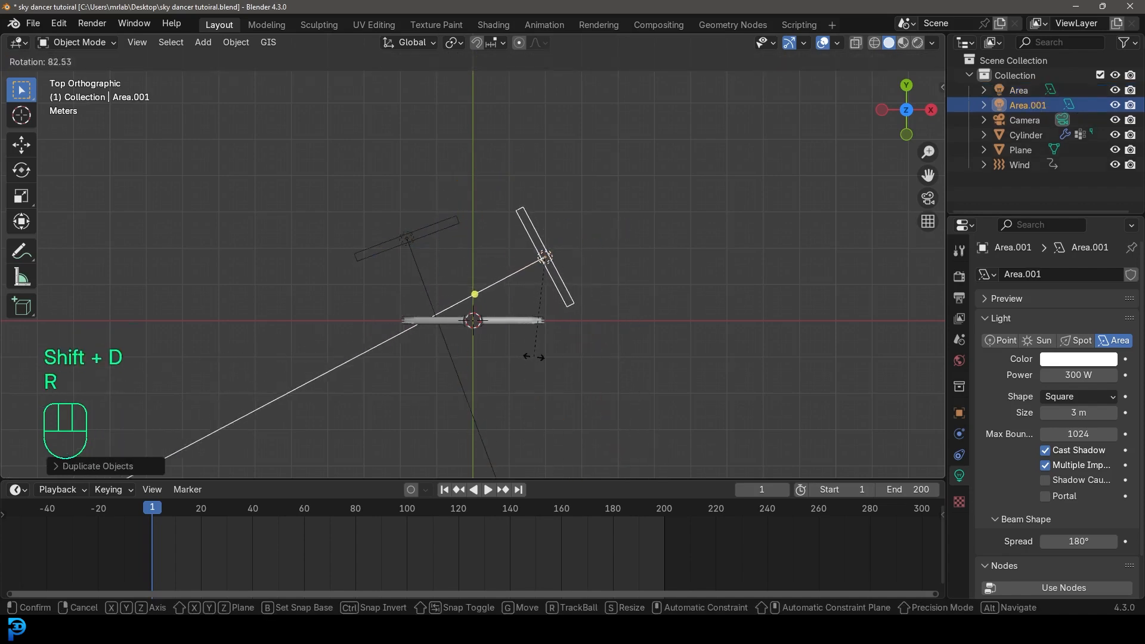
{"action": "left_click", "coordinate": [559, 362]}
{"action": "middle_click_drag", "start_coordinate": [559, 362], "coordinate": [496, 234]}
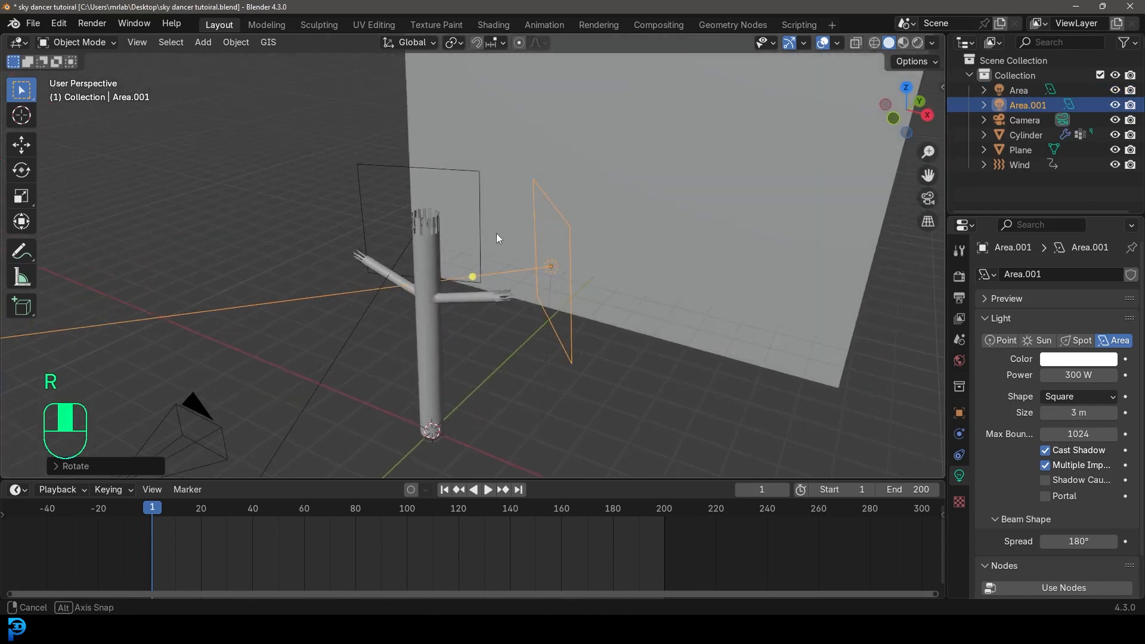
Duplicate the light again, turn the copy towards the dancer and place it in front on the negative X side.
{"action": "key", "text": "KP_7"}
{"action": "key", "text": "shift+d"}
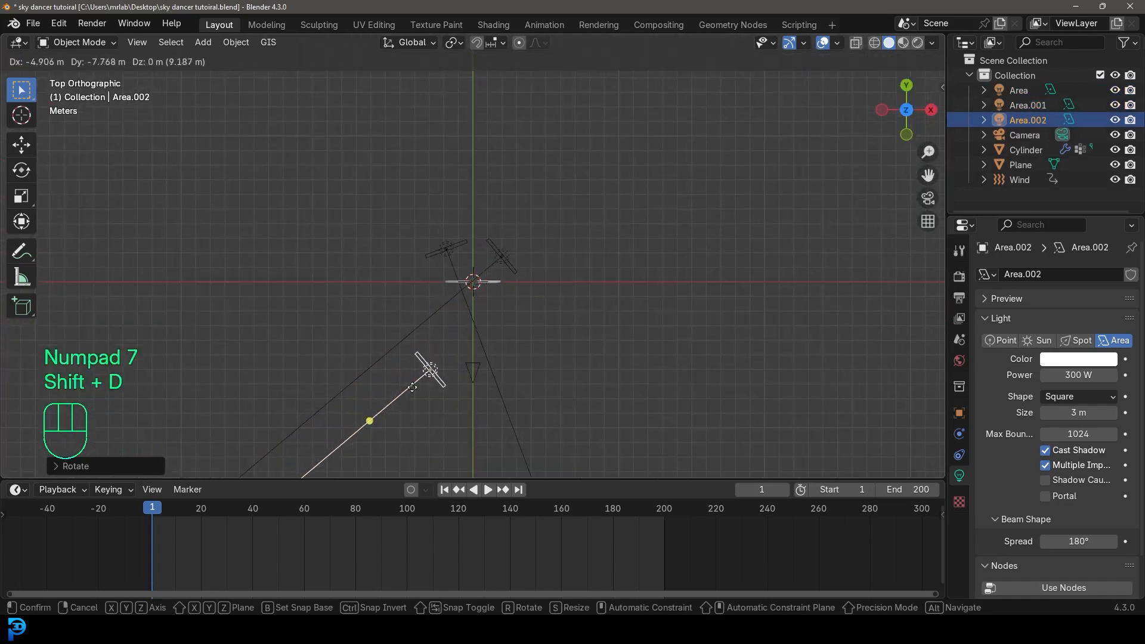
{"action": "left_click", "coordinate": [412, 388]}
{"action": "key", "text": "r"}
{"action": "left_click", "coordinate": [524, 117]}
{"action": "key", "text": "r"}
{"action": "left_click", "coordinate": [591, 253]}
{"action": "key", "text": "g"}
{"action": "left_click", "coordinate": [623, 188]}
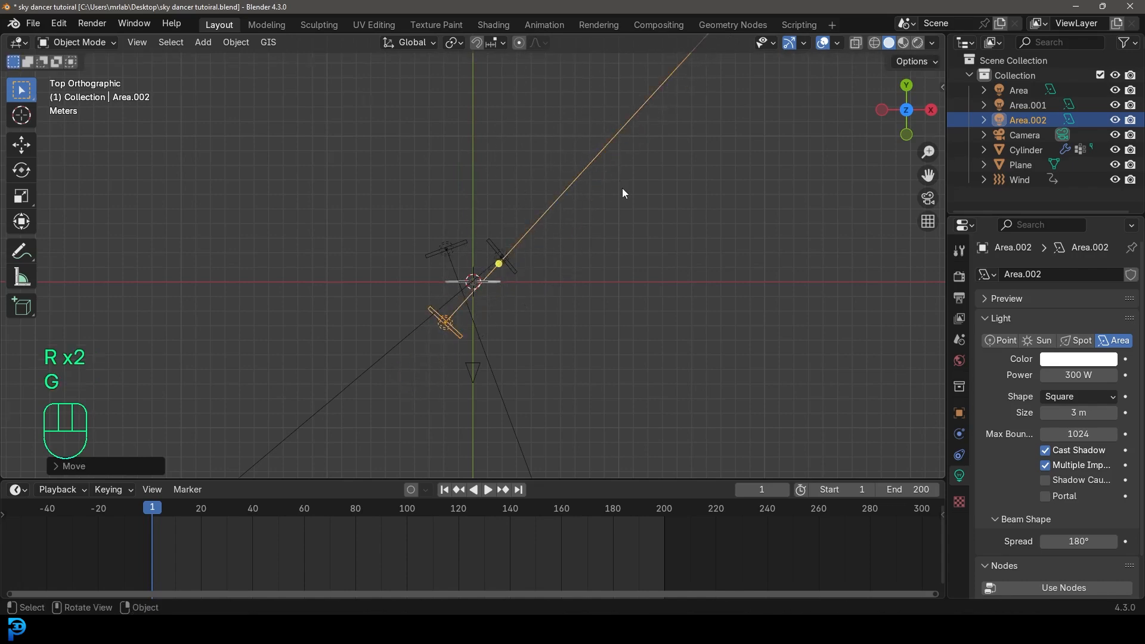
Show the camera view with rendered shading and darken the world background color to a value of about 0.008.
{"action": "key", "text": "KP_0"}
{"action": "key", "text": "z"}
{"action": "left_click", "coordinate": [476, 93]}
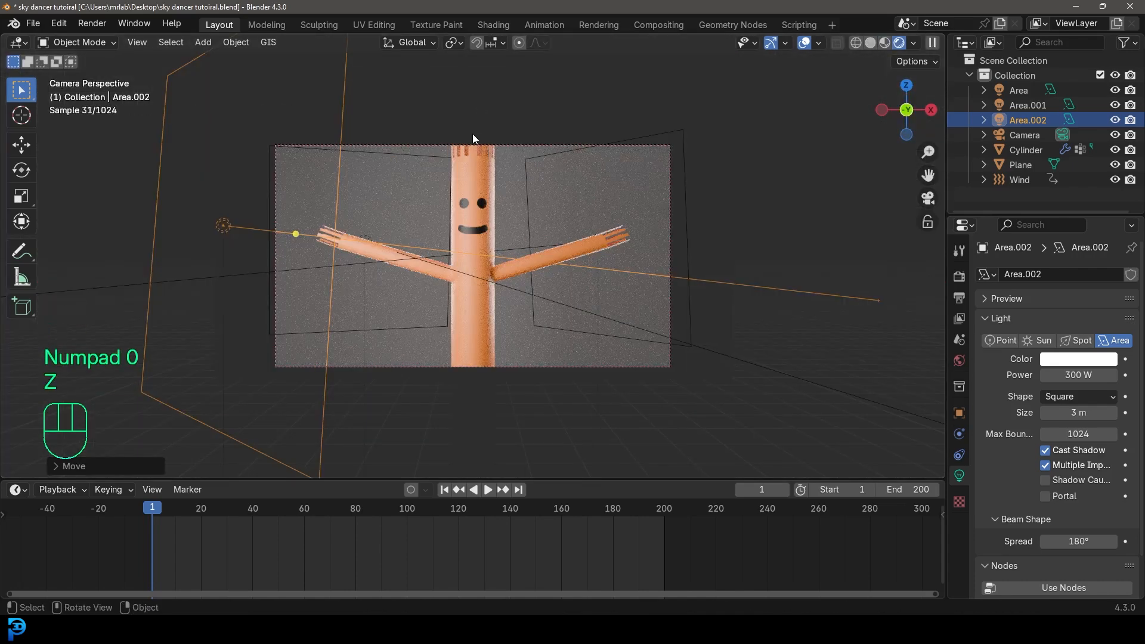
{"action": "left_click", "coordinate": [958, 360]}
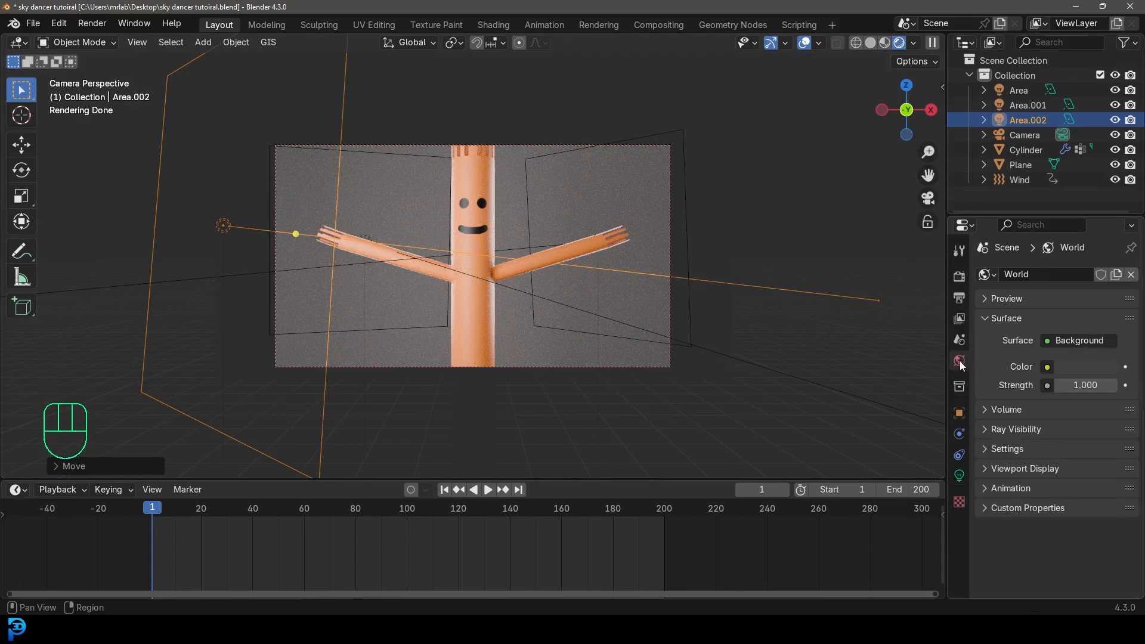
{"action": "left_click", "coordinate": [1083, 359]}
{"action": "left_click_drag", "start_coordinate": [1106, 126], "coordinate": [1106, 231]}
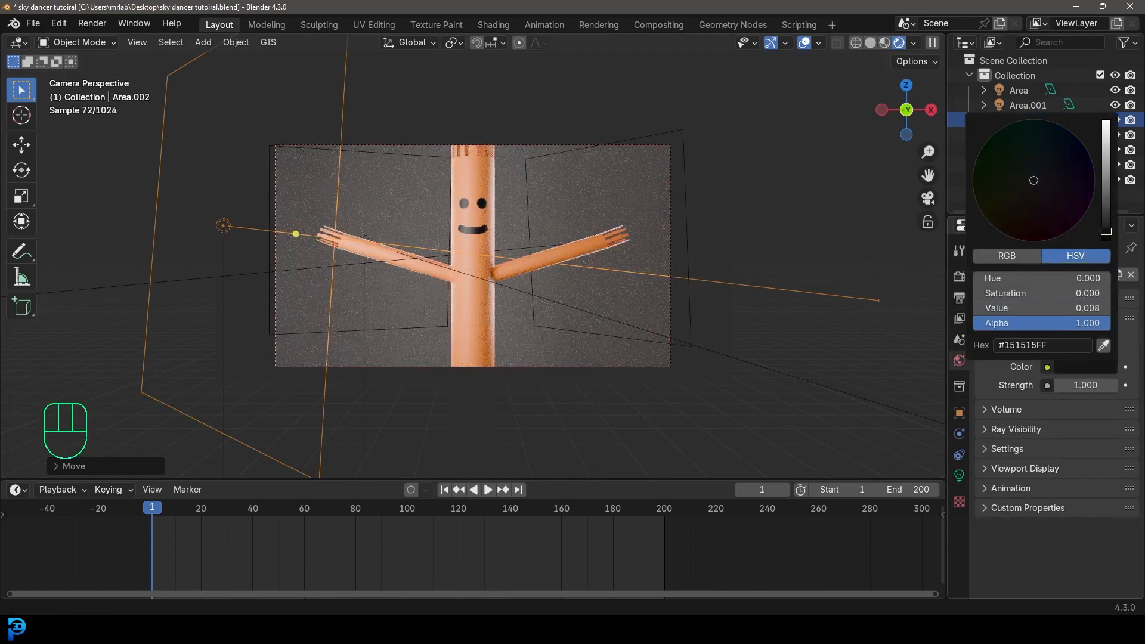
Select the camera and raise it along Z to leave space above the dancer's head in the frame.
{"action": "key", "text": "alt+a"}
{"action": "left_click", "coordinate": [569, 145]}
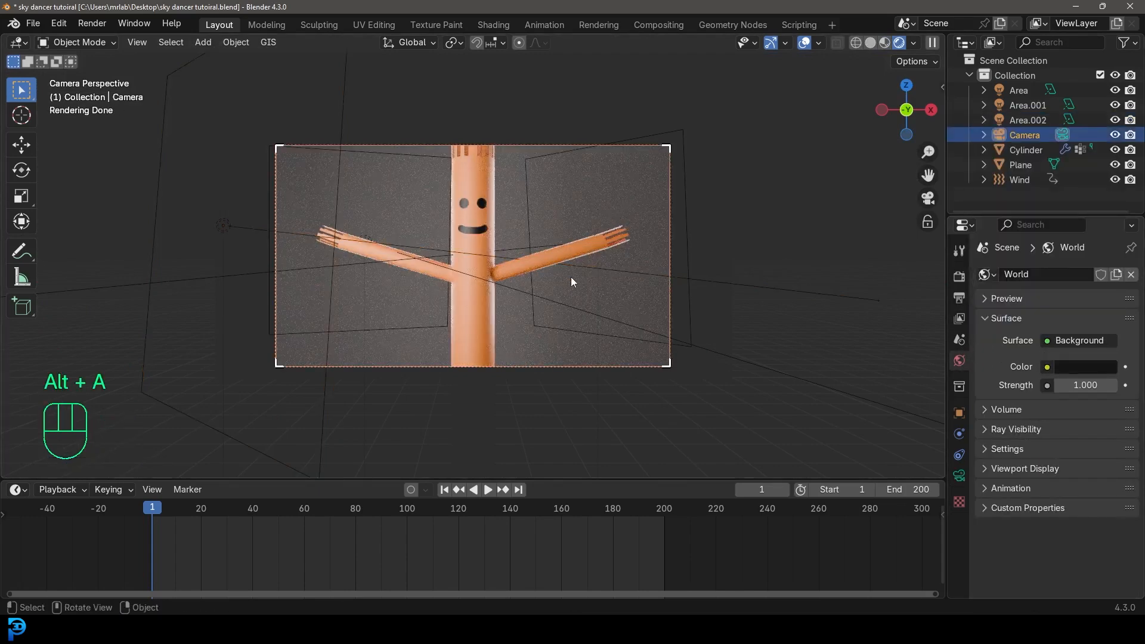
{"action": "key", "text": "g"}
{"action": "key", "text": "z"}
{"action": "left_click", "coordinate": [571, 252]}
Preview the dancer's animation in the rendered camera view and review the Cycles render settings, including motion blur.
{"action": "key", "text": "space"}
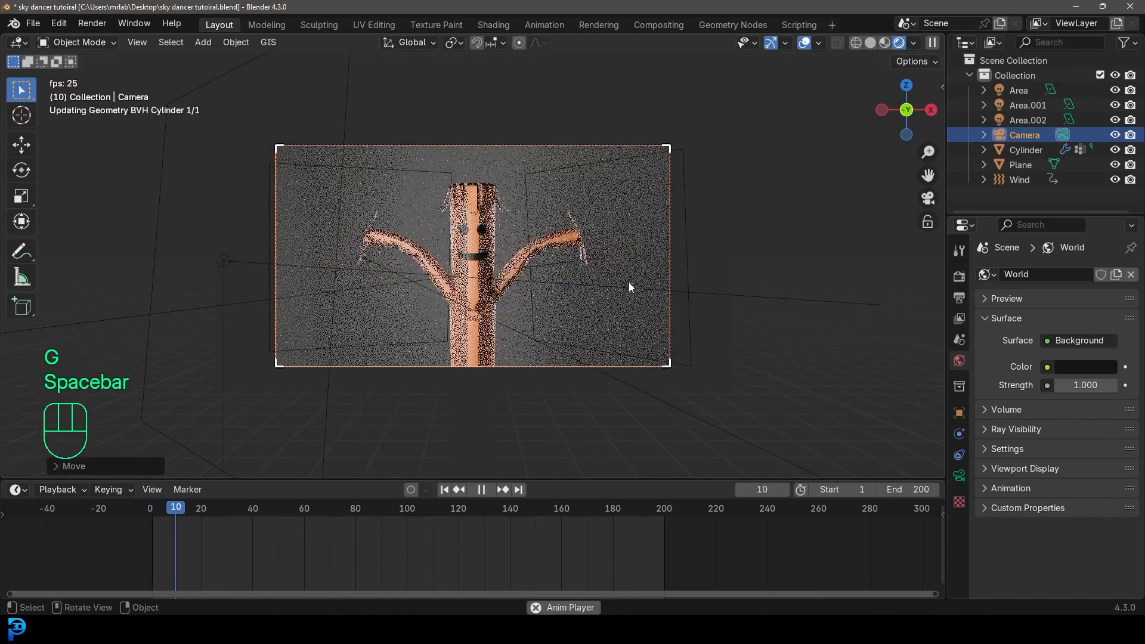
{"action": "key", "text": "space"}
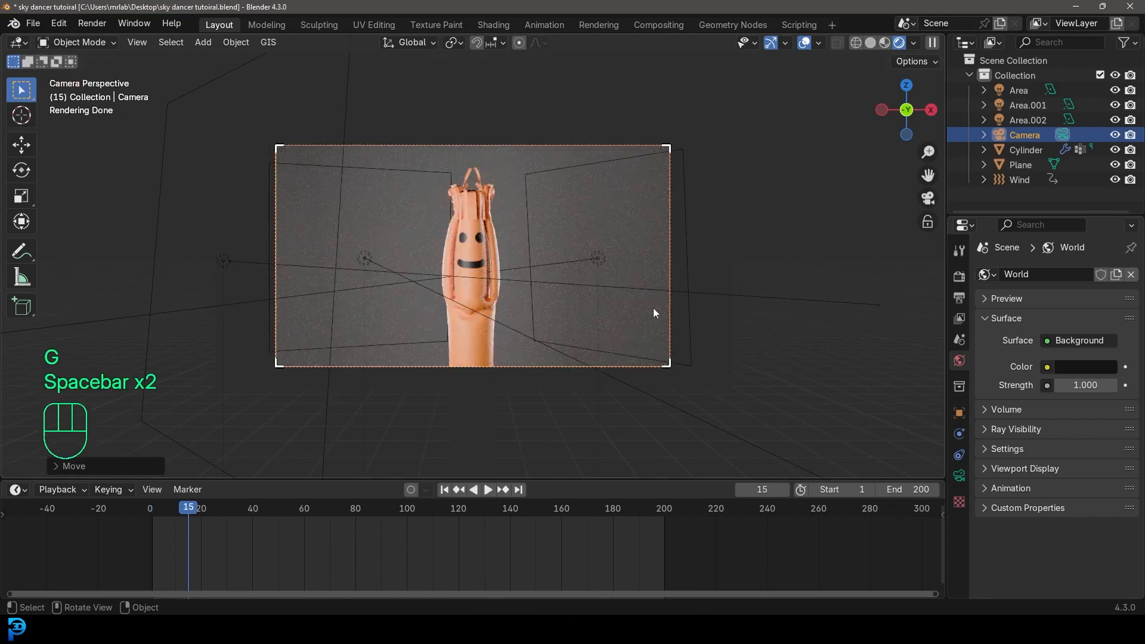
{"action": "left_click", "coordinate": [961, 277]}
{"action": "scroll", "coordinate": [1013, 417], "scroll_direction": "down", "scroll_amount": 8}
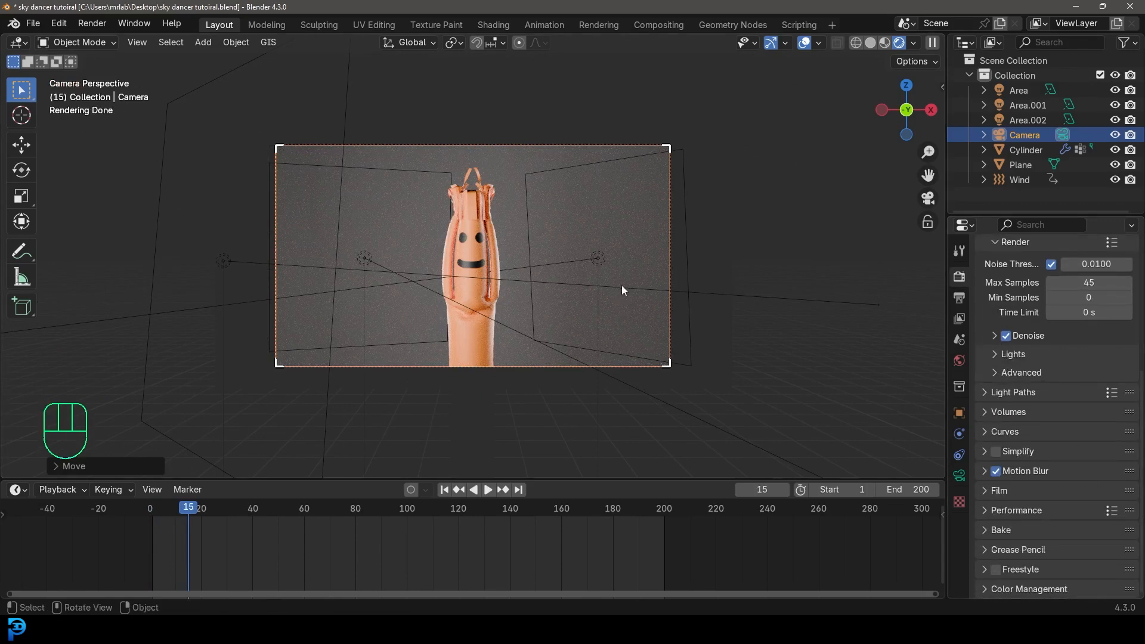
{"action": "key", "text": "space"}
{"action": "key", "text": "space"}
{"action": "key", "text": "space"}
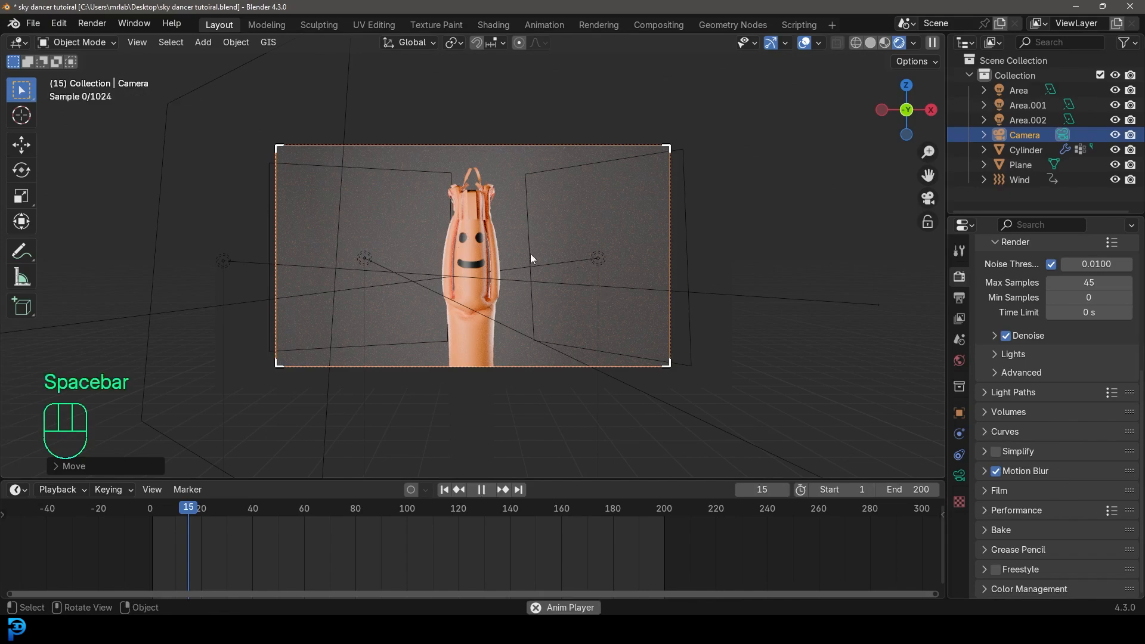
{"action": "key", "text": "space"}
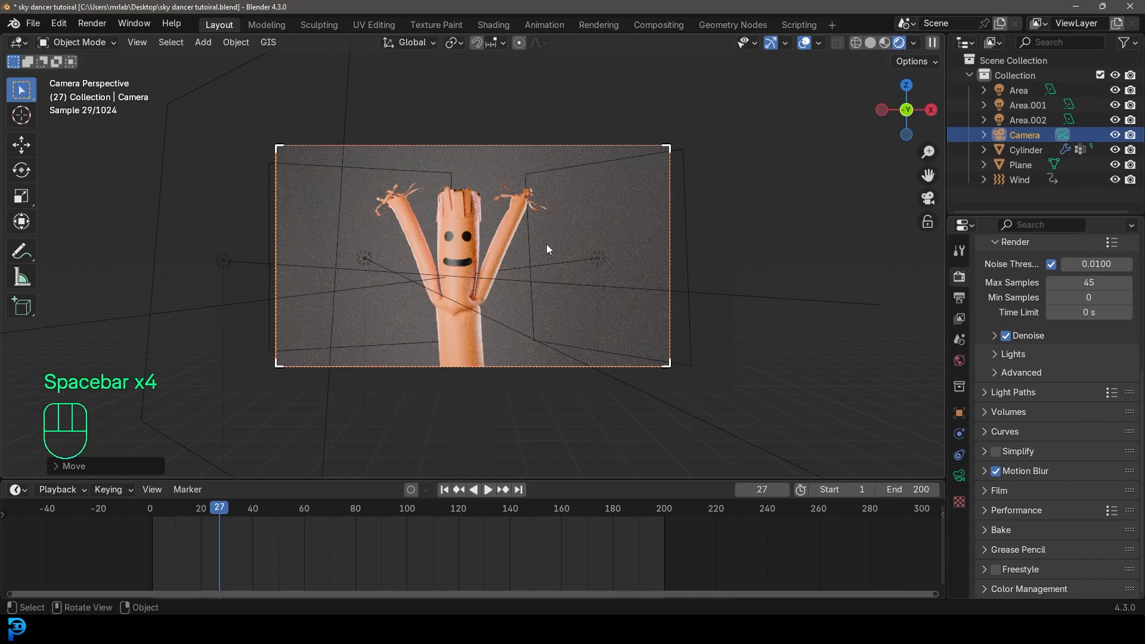
Give the backdrop plane a new material and darken its base color to a deeper grey.
{"action": "left_click", "coordinate": [602, 192]}
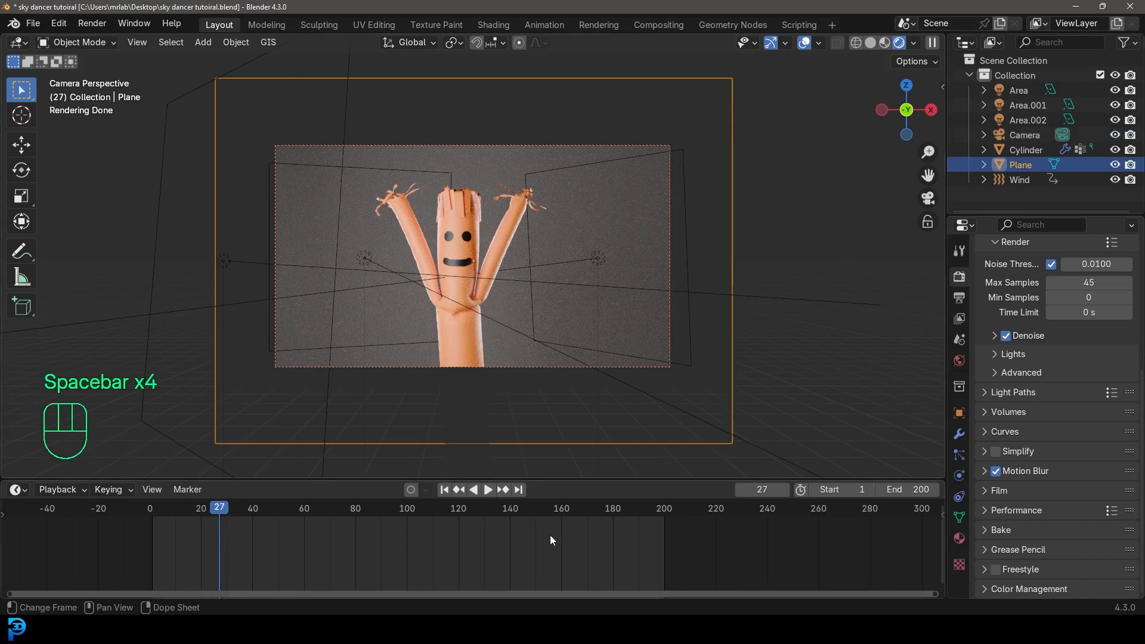
{"action": "left_click", "coordinate": [960, 539]}
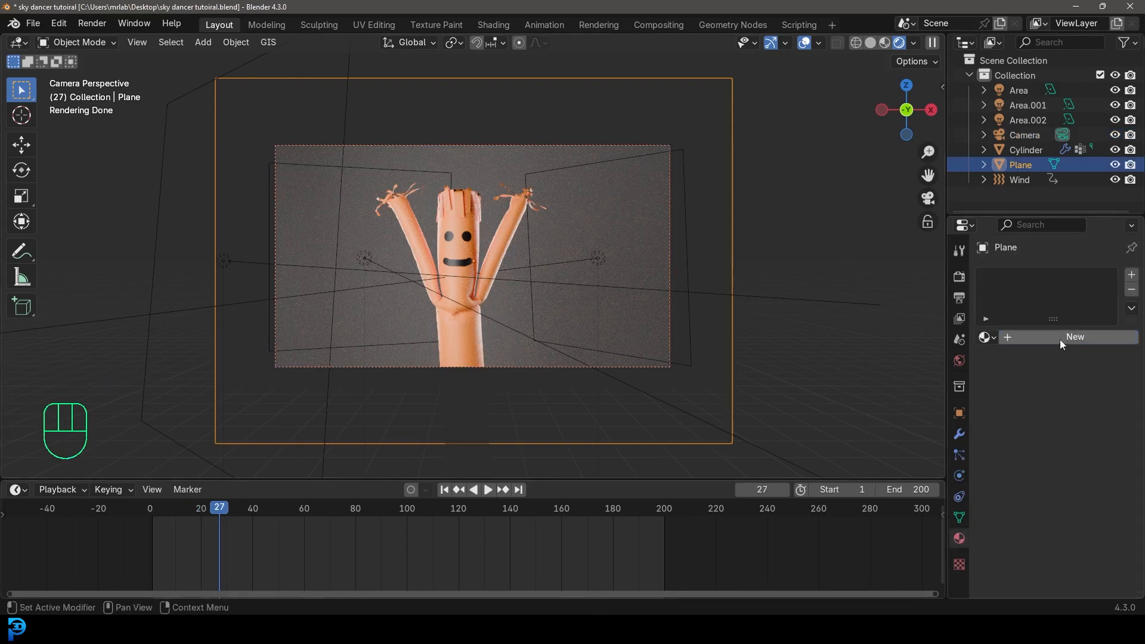
{"action": "left_click", "coordinate": [1061, 337]}
{"action": "left_click", "coordinate": [1085, 431]}
{"action": "left_click_drag", "start_coordinate": [1104, 287], "coordinate": [1105, 249]}
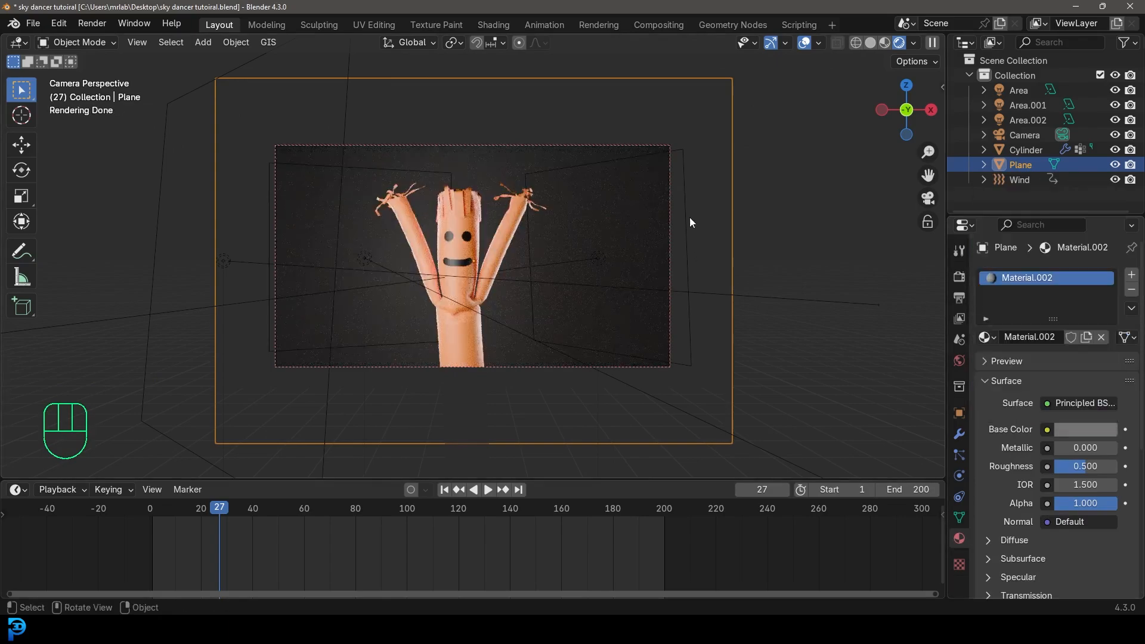
Deselect everything and save the file, checking the dancer against the darkened backdrop.
{"action": "key", "text": "alt+a"}
{"action": "key", "text": "ctrl+s"}
{"action": "key", "text": "ctrl+s"}
{"action": "scroll", "coordinate": [537, 249], "scroll_direction": "up", "scroll_amount": 3}
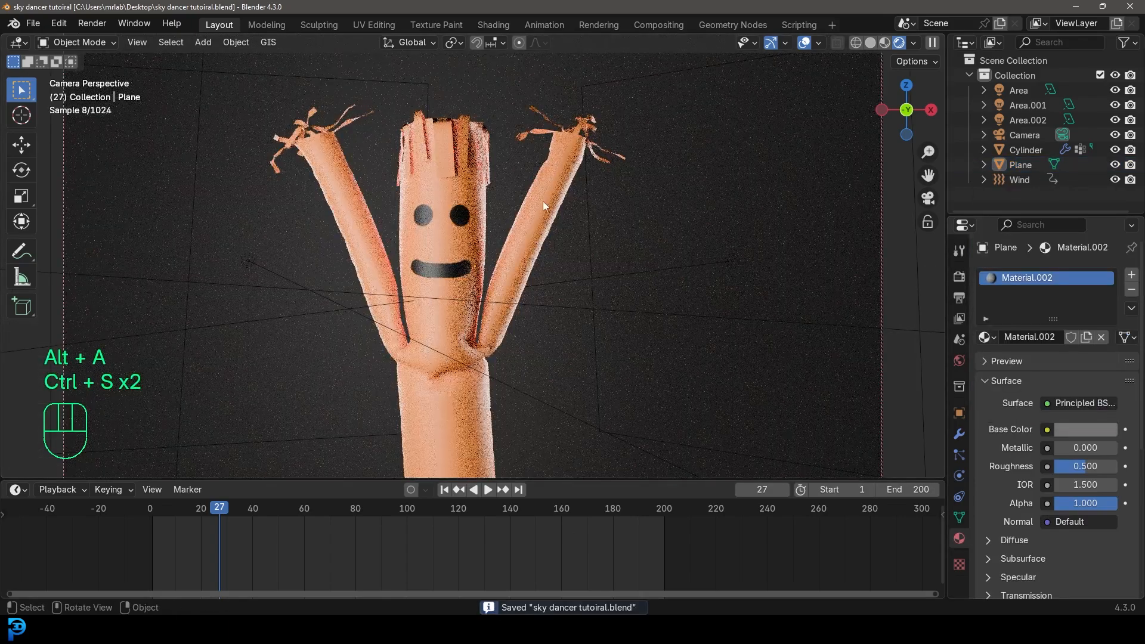
{"action": "scroll", "coordinate": [543, 202], "scroll_direction": "down", "scroll_amount": 3}
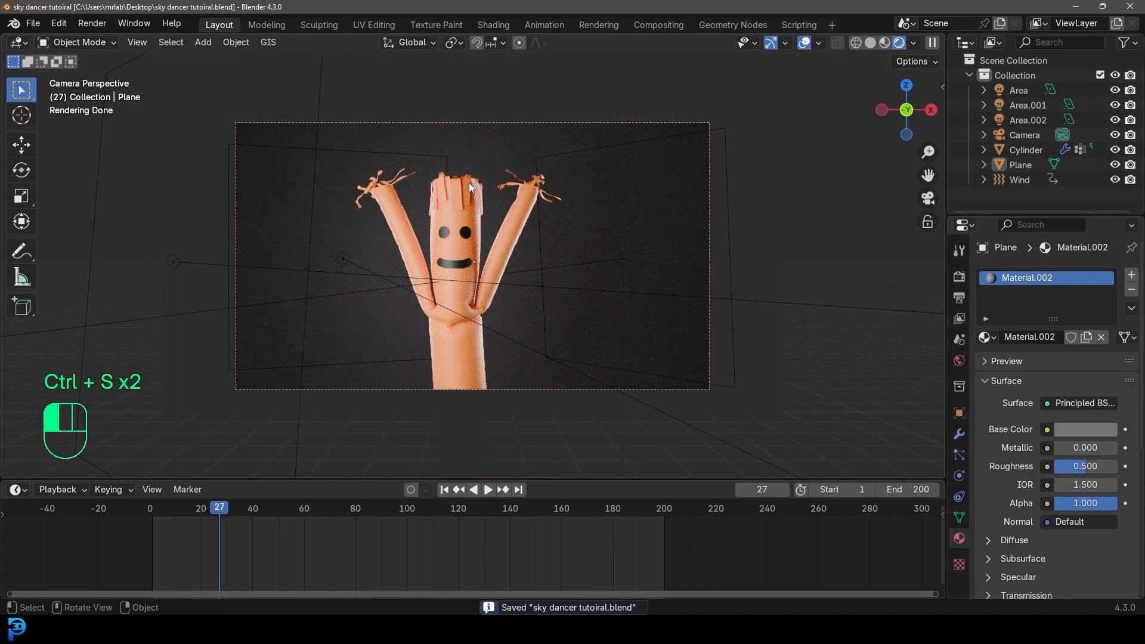
Add a Solidify modifier to the dancer and inspect the thickened head tassels in solid shading.
{"action": "left_click", "coordinate": [469, 182]}
{"action": "left_click", "coordinate": [958, 434]}
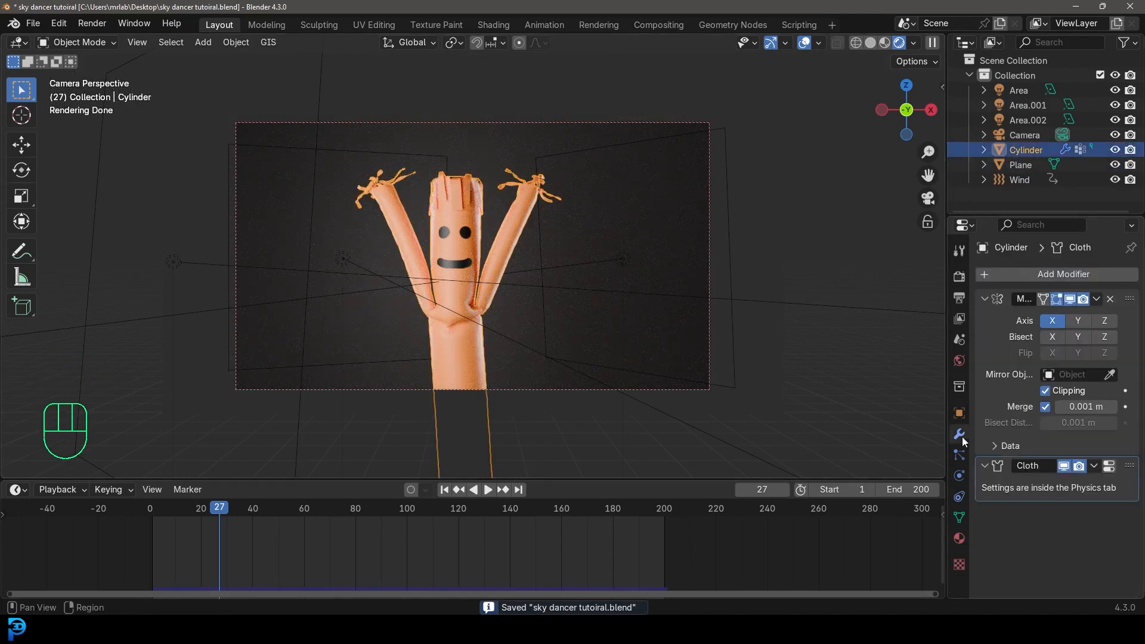
{"action": "left_click", "coordinate": [1038, 274]}
{"action": "left_click", "coordinate": [1022, 271]}
{"action": "type", "text": "lid"}
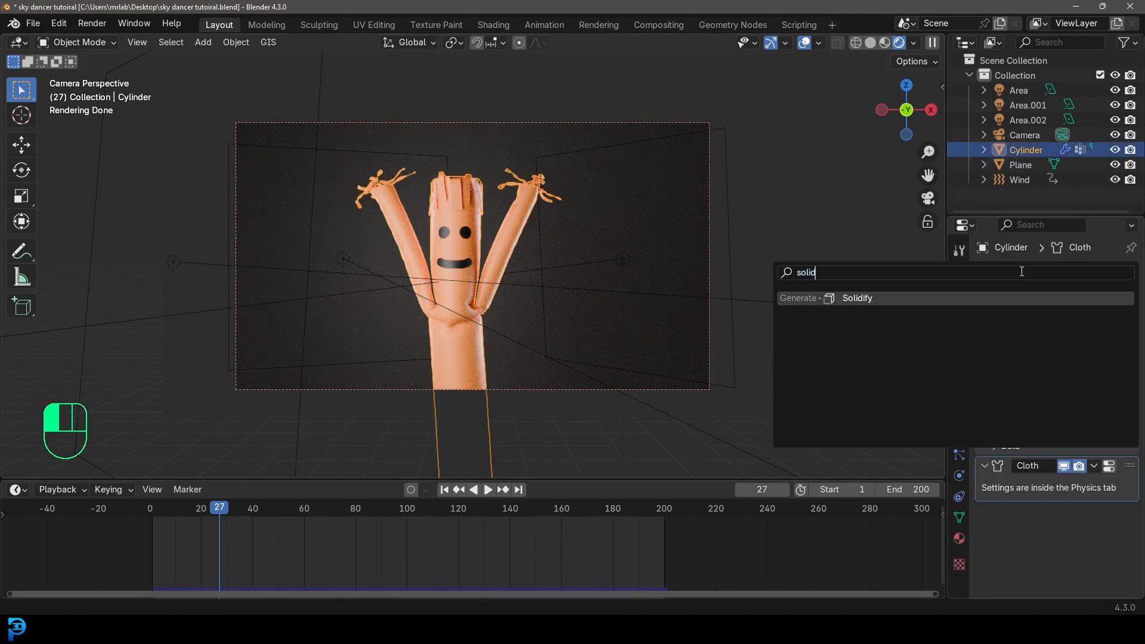
{"action": "left_click", "coordinate": [889, 302]}
{"action": "key", "text": "z"}
{"action": "left_click", "coordinate": [507, 171]}
{"action": "scroll", "coordinate": [459, 177], "scroll_direction": "up", "scroll_amount": 2}
{"action": "middle_click_drag", "start_coordinate": [436, 178], "coordinate": [477, 255], "text": "shift"}
{"action": "scroll", "coordinate": [502, 225], "scroll_direction": "up", "scroll_amount": 1}
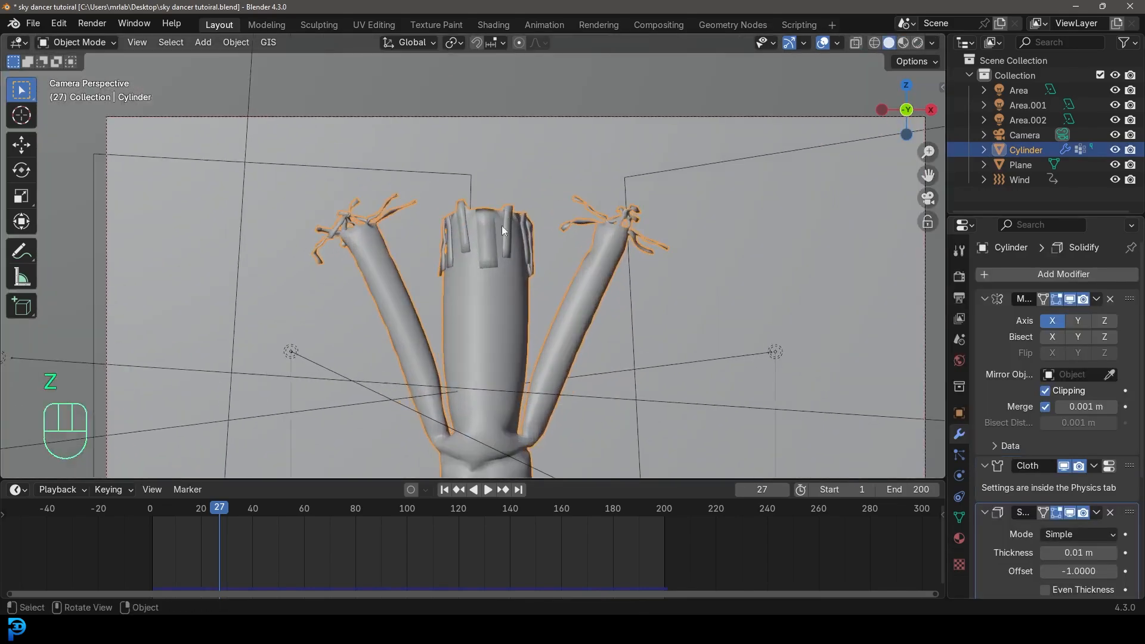
{"action": "scroll", "coordinate": [507, 238], "scroll_direction": "down", "scroll_amount": 2}
Play the animation in wireframe shading, stop at frame 88 and return to solid shading.
{"action": "key", "text": "z"}
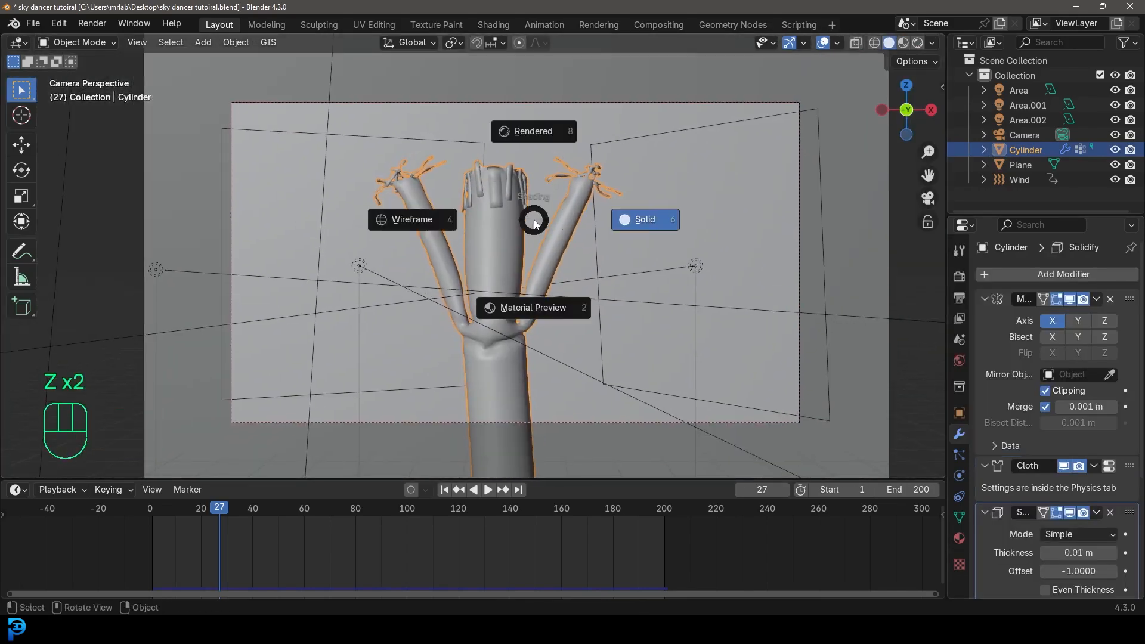
{"action": "key", "text": "z"}
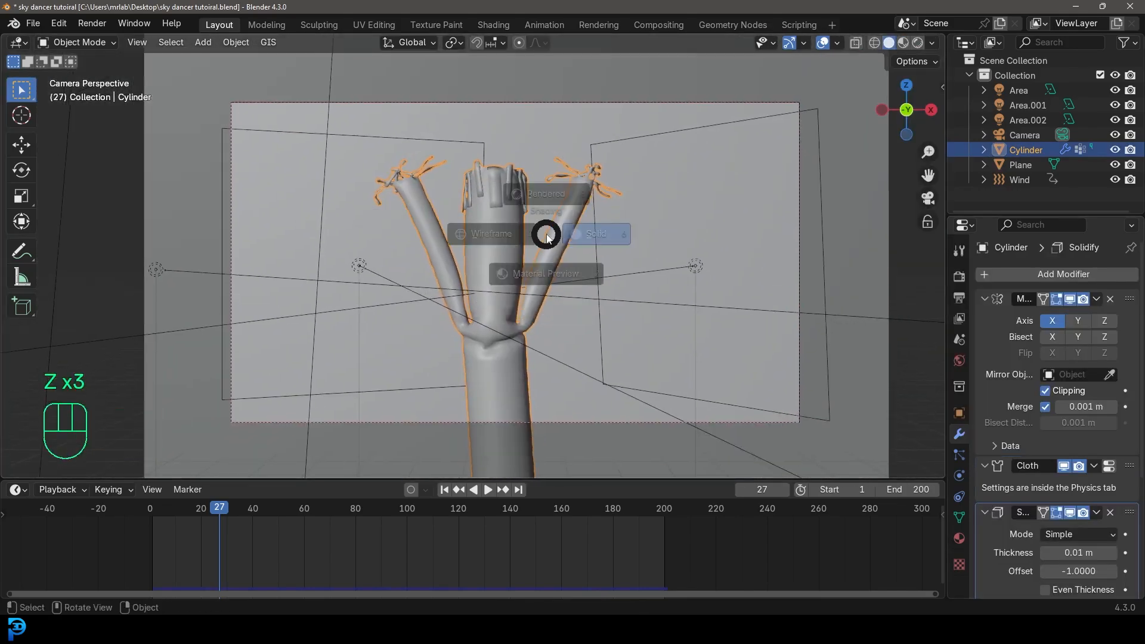
{"action": "left_click", "coordinate": [490, 234]}
{"action": "key", "text": "alt+a"}
{"action": "key", "text": "space"}
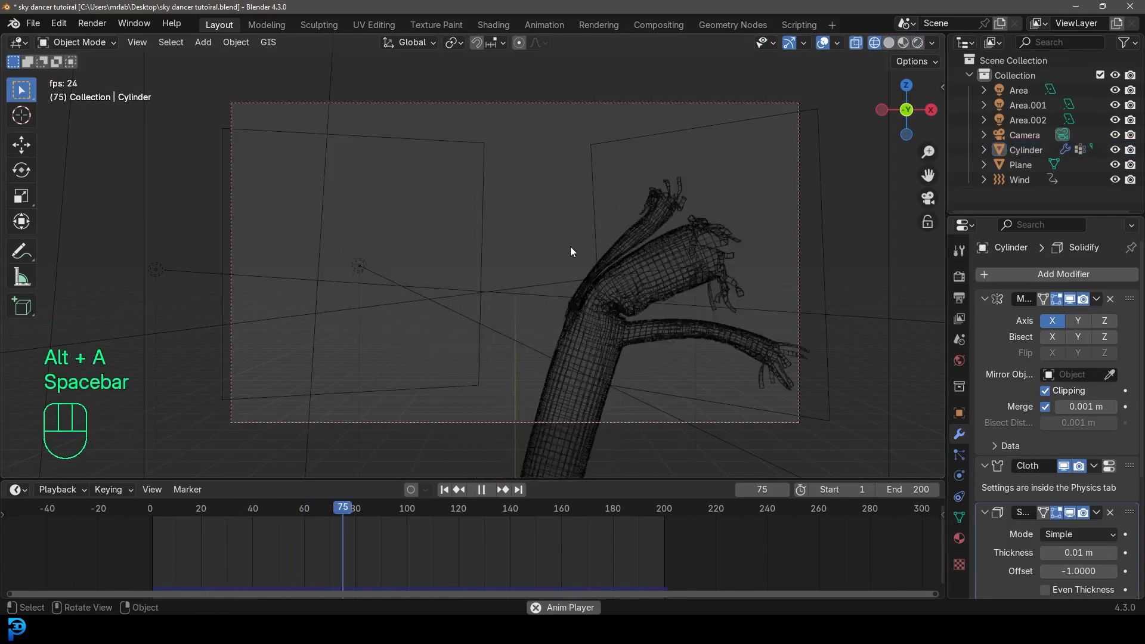
{"action": "key", "text": "space"}
{"action": "key", "text": "space"}
{"action": "key", "text": "space"}
{"action": "key", "text": "space"}
{"action": "key", "text": "space"}
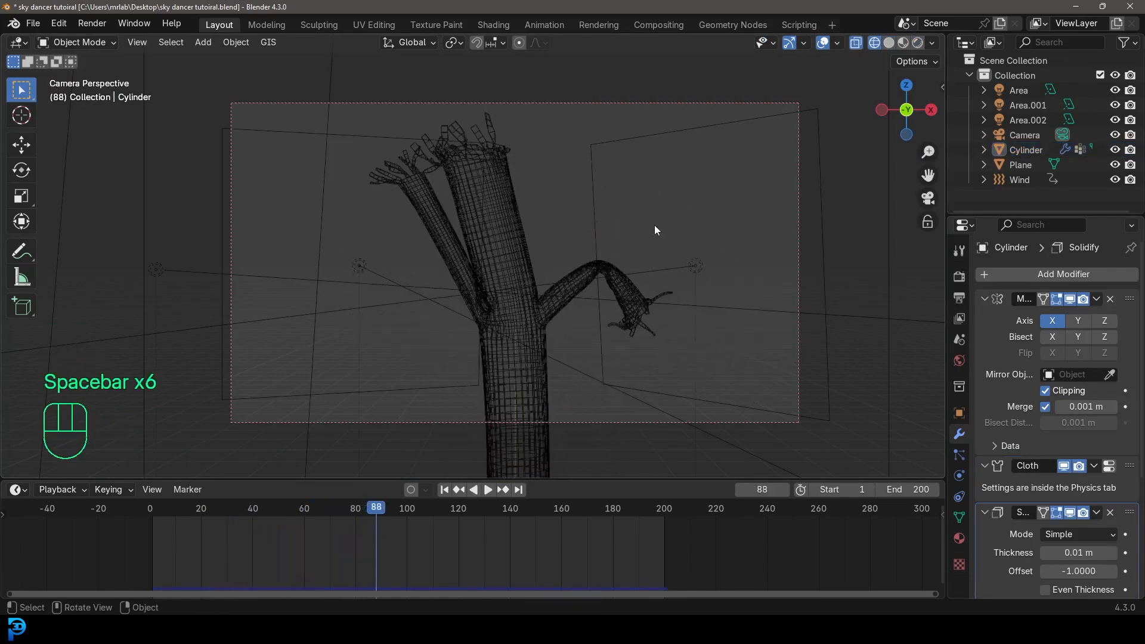
{"action": "key", "text": "z"}
{"action": "left_click", "coordinate": [758, 225]}
Save the file and render frame 88 as a still image.
{"action": "key", "text": "ctrl+s"}
{"action": "key", "text": "ctrl+s"}
{"action": "key", "text": "ctrl+s"}
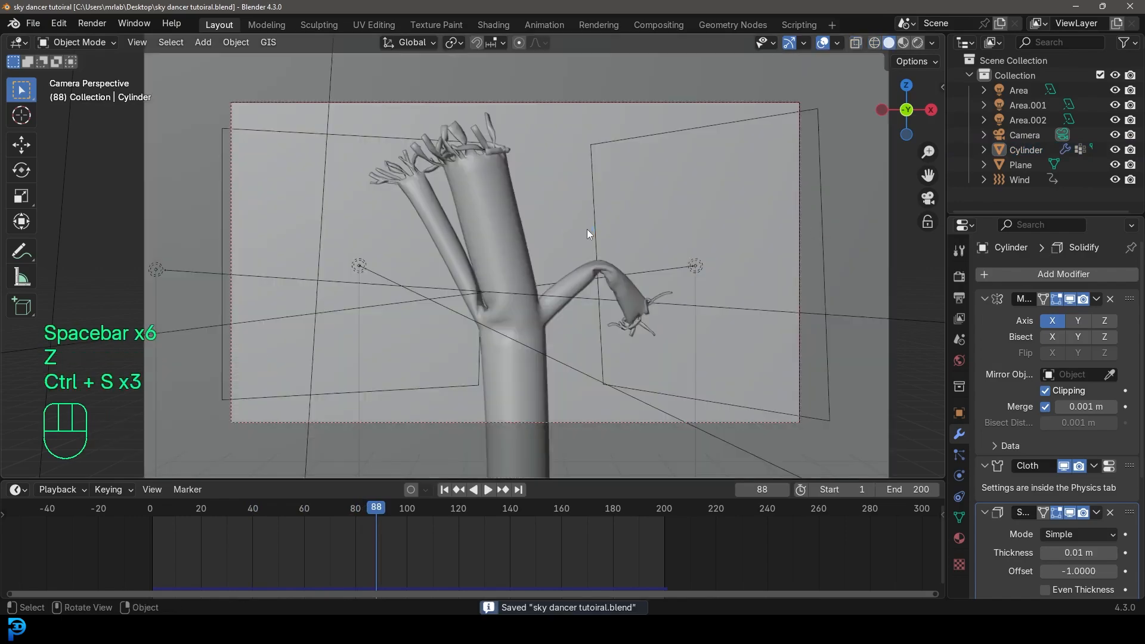
{"action": "left_click", "coordinate": [92, 23]}
{"action": "left_click", "coordinate": [173, 41]}
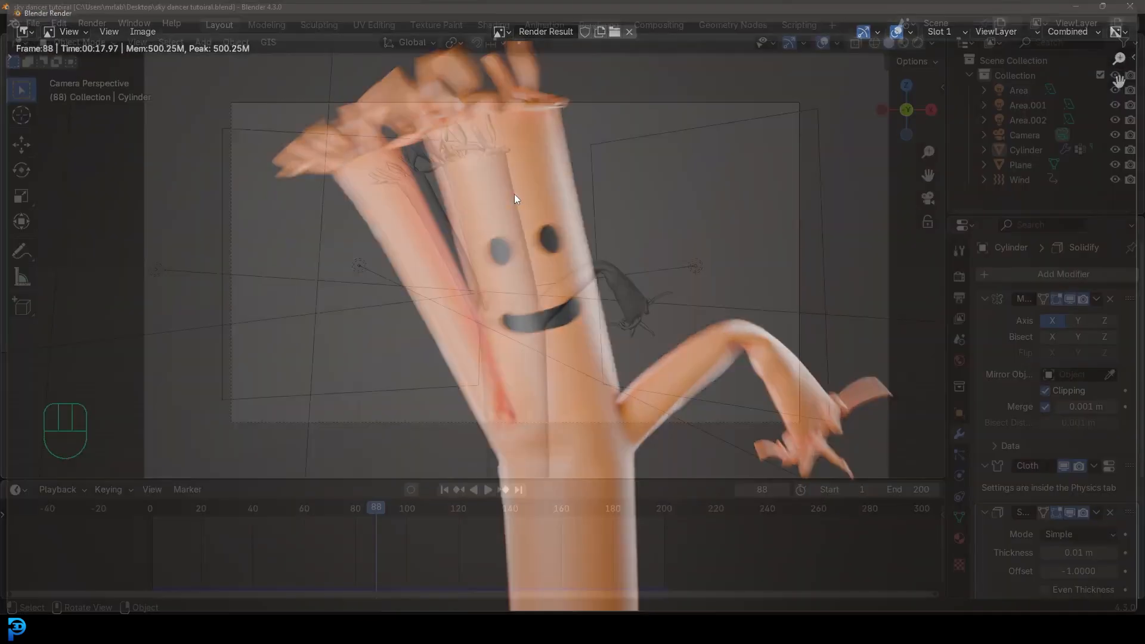
Play the dancer's animation in short bursts, stop at frame 135 and save the file.
{"action": "key", "text": "space"}
{"action": "key", "text": "space"}
{"action": "key", "text": "space"}
{"action": "key", "text": "space"}
{"action": "key", "text": "space"}
{"action": "key", "text": "space"}
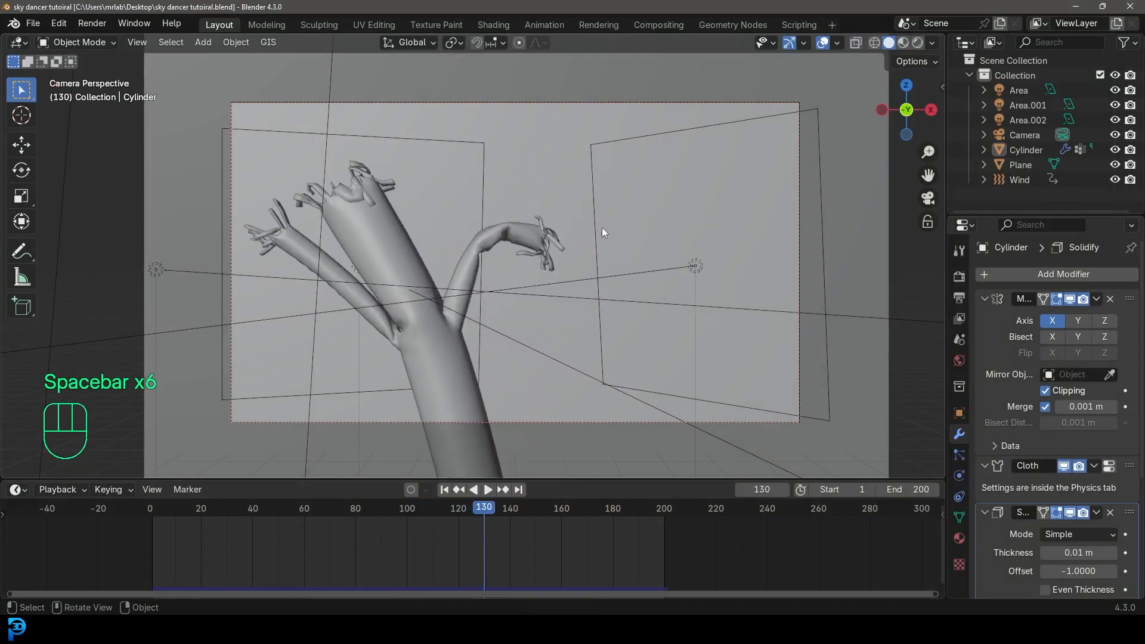
{"action": "key", "text": "space"}
{"action": "key", "text": "space"}
{"action": "key", "text": "ctrl+s"}
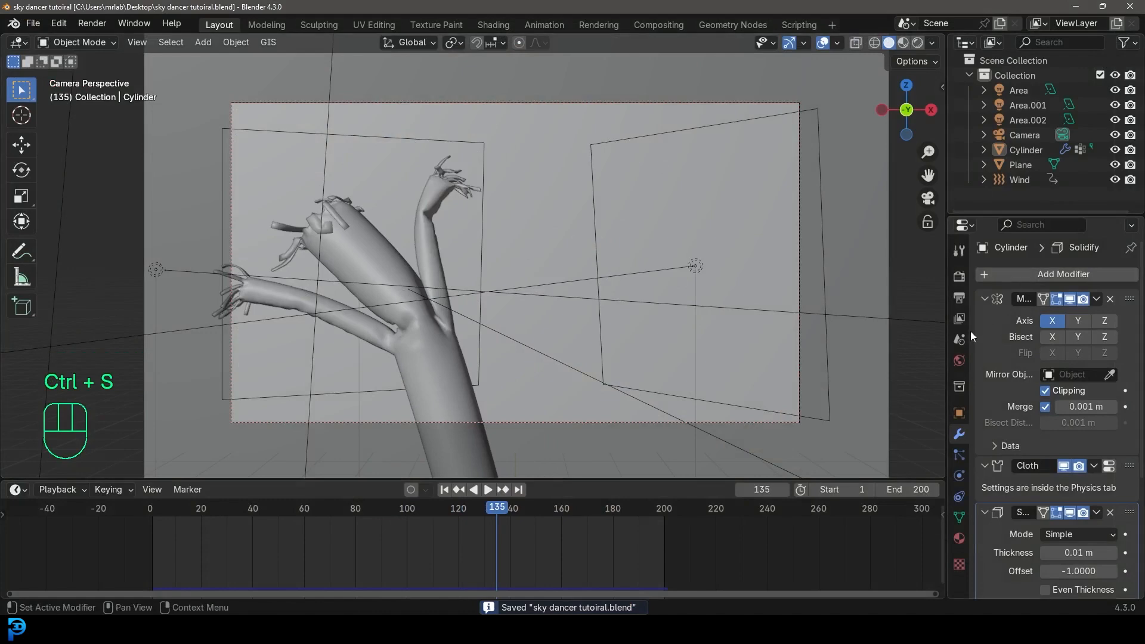
Set the render output folder to the Desktop.
{"action": "left_click", "coordinate": [960, 299]}
{"action": "scroll", "coordinate": [1121, 506], "scroll_direction": "down", "scroll_amount": 3}
{"action": "left_click", "coordinate": [1125, 478]}
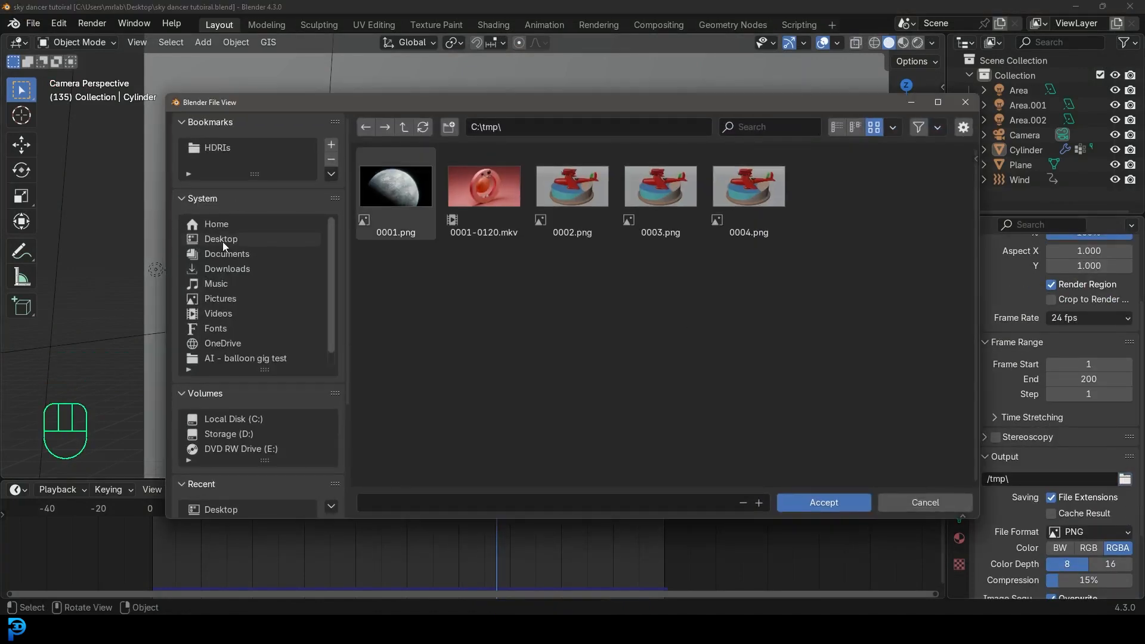
{"action": "left_click", "coordinate": [221, 240]}
{"action": "left_click", "coordinate": [823, 501]}
Set the output file format to FFmpeg Video with an MPEG-4 container and save the file.
{"action": "scroll", "coordinate": [1041, 549], "scroll_direction": "down", "scroll_amount": 2}
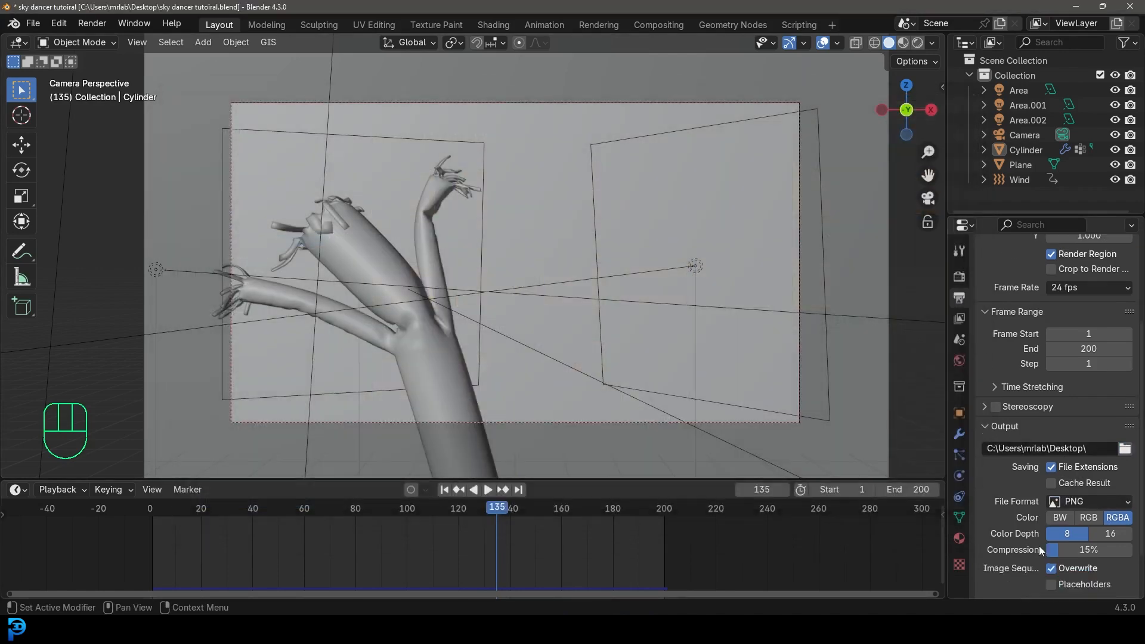
{"action": "scroll", "coordinate": [1040, 550], "scroll_direction": "down", "scroll_amount": 1}
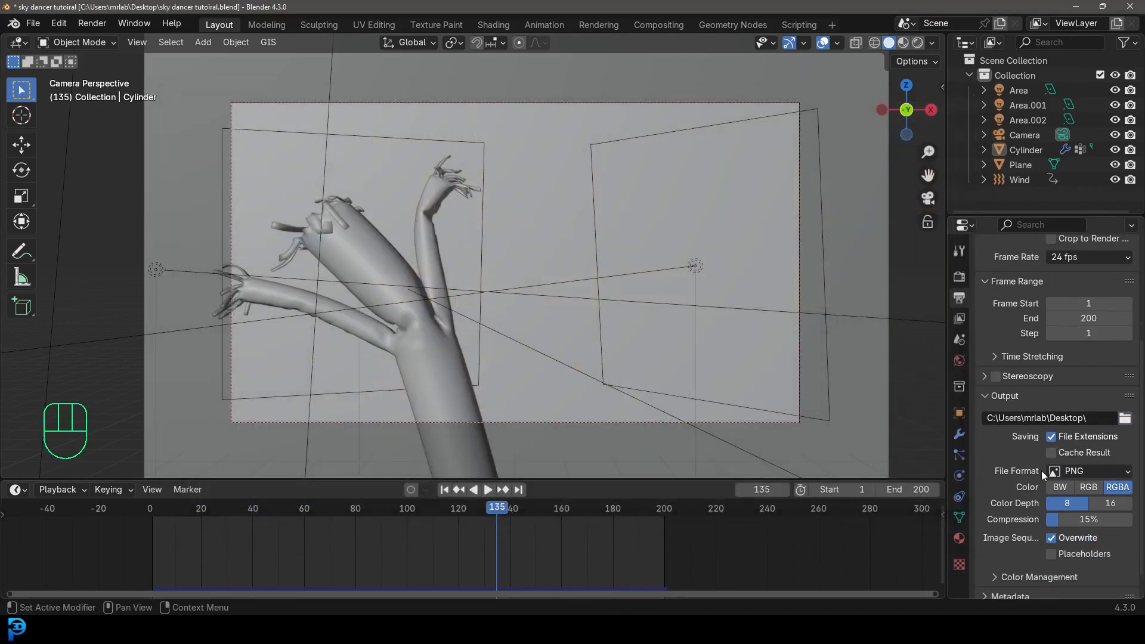
{"action": "left_click", "coordinate": [1078, 471]}
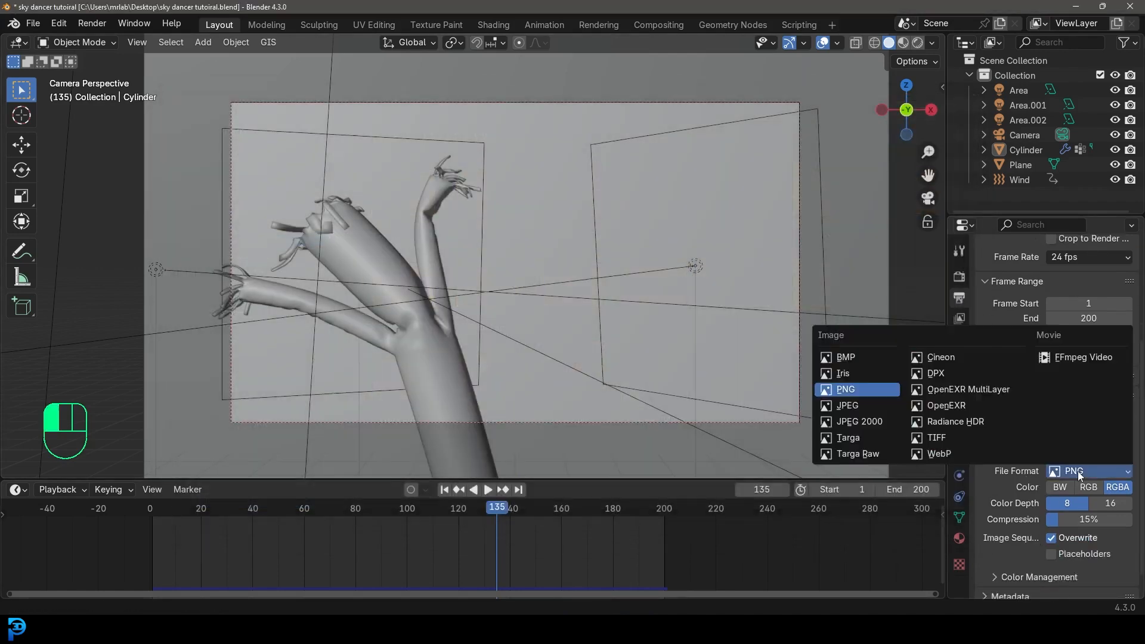
{"action": "left_click", "coordinate": [1086, 355]}
{"action": "left_click", "coordinate": [1008, 549]}
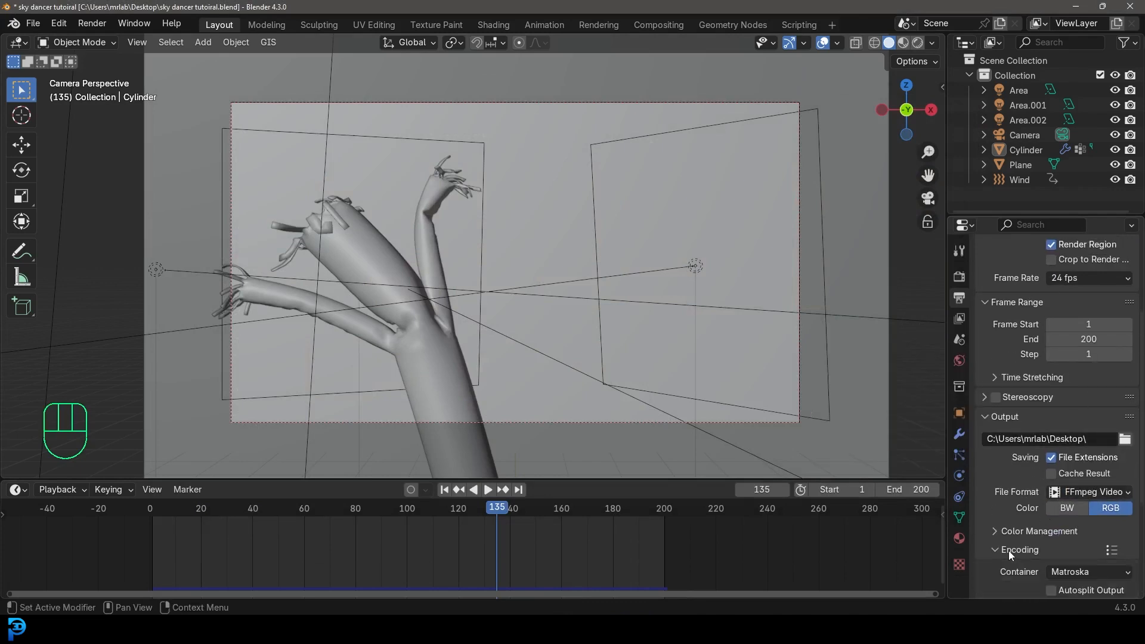
{"action": "scroll", "coordinate": [1029, 553], "scroll_direction": "down", "scroll_amount": 3}
{"action": "left_click", "coordinate": [1073, 480]}
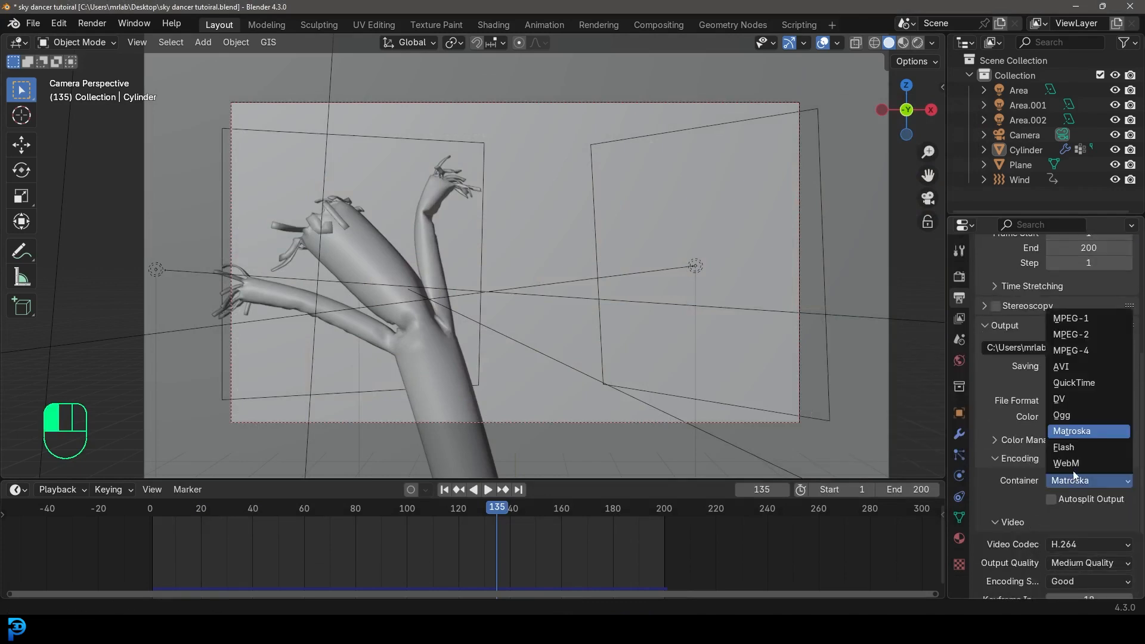
{"action": "left_click", "coordinate": [1079, 347]}
{"action": "key", "text": "ctrl+s"}
{"action": "key", "text": "ctrl+s"}
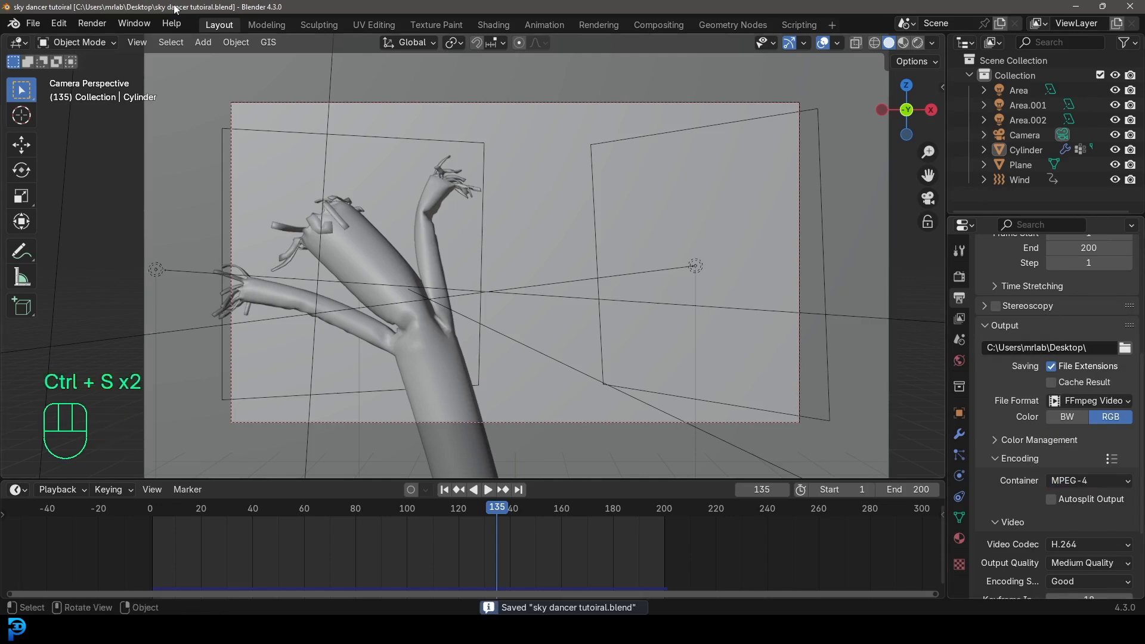
Save the file again and play the animation up to frame 164.
{"action": "left_click", "coordinate": [92, 23]}
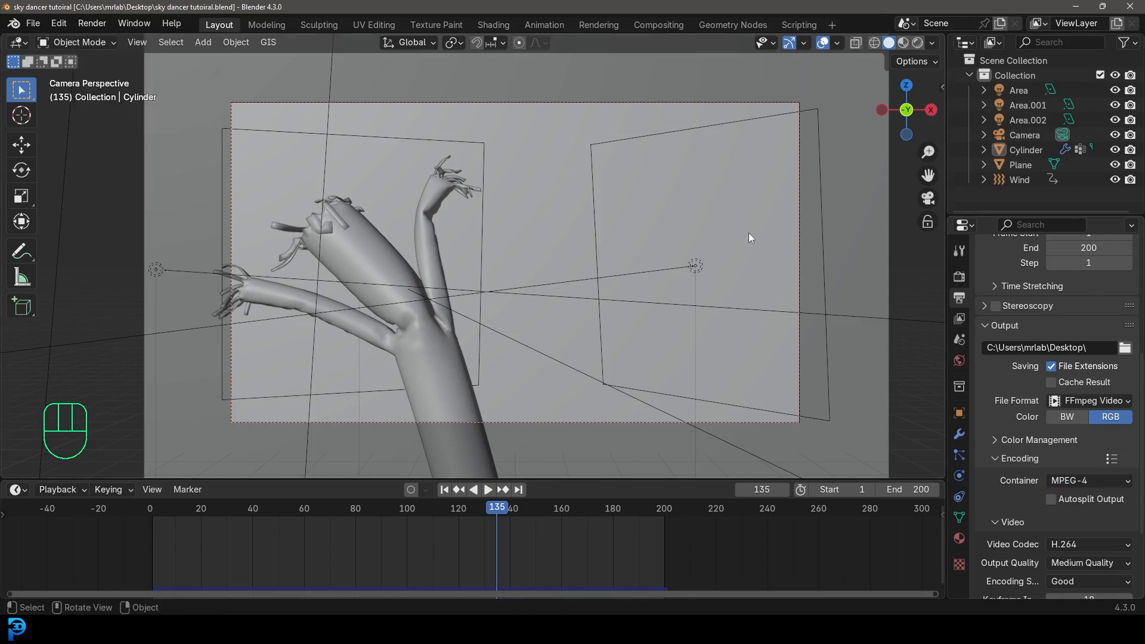
{"action": "key", "text": "ctrl+s"}
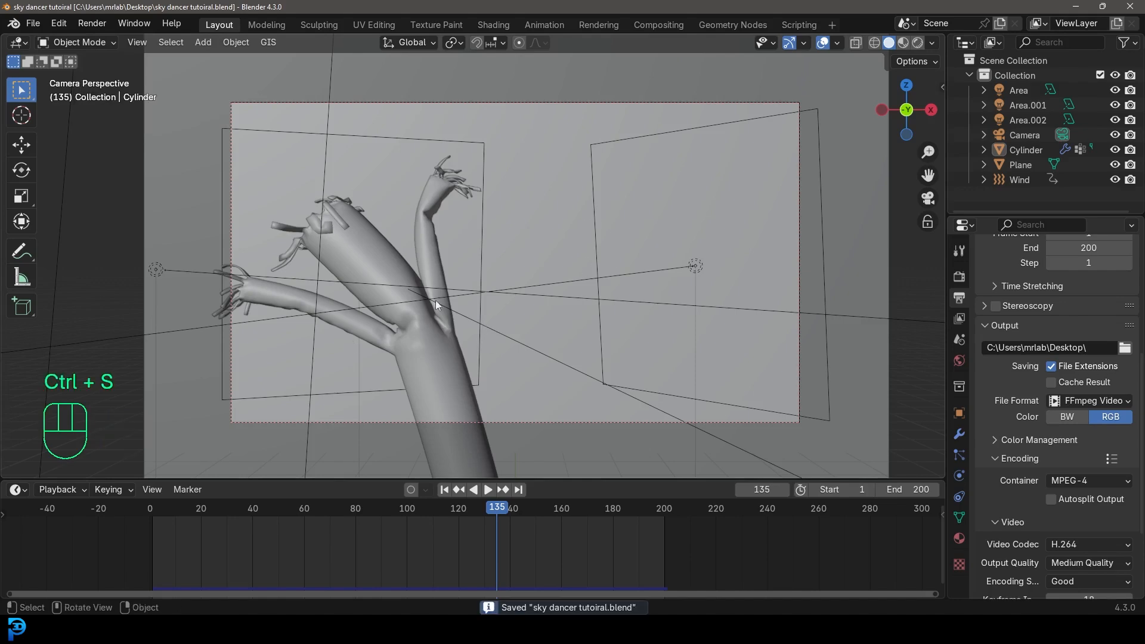
{"action": "key", "text": "space"}
{"action": "key", "text": "space"}
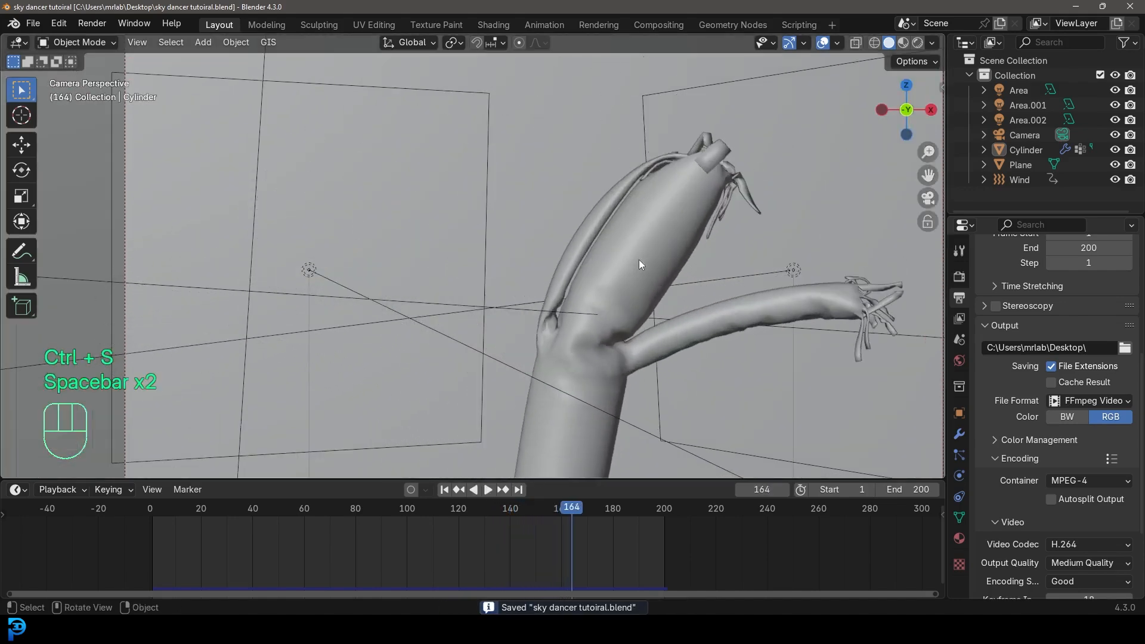
Set the solid viewport shading color to Texture to show the dancer's painted face and body.
{"action": "left_click", "coordinate": [932, 44]}
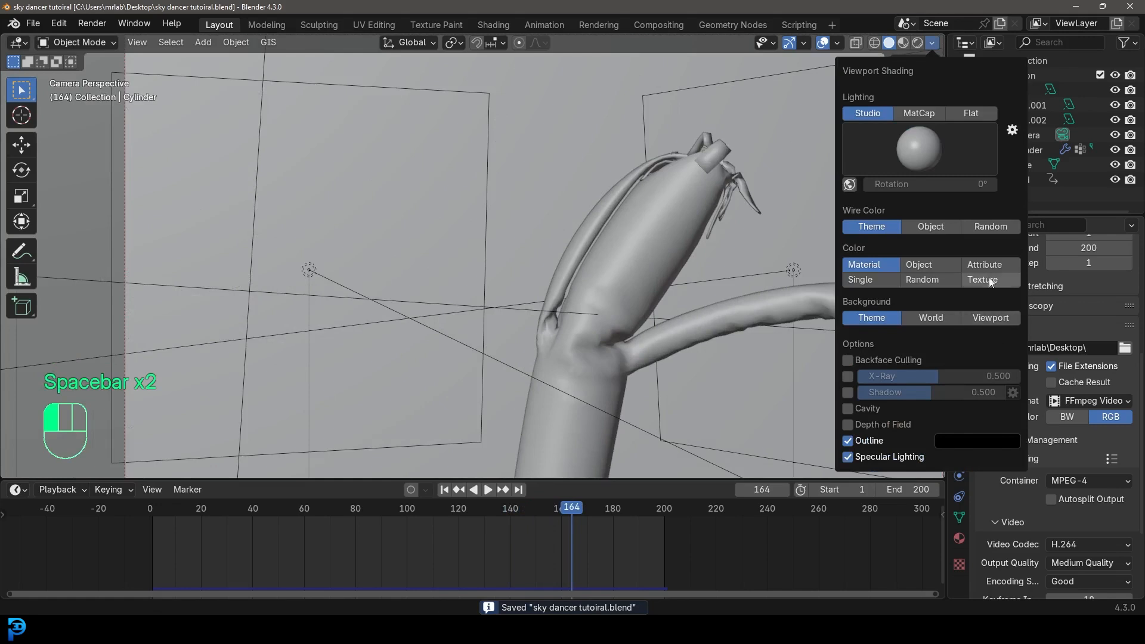
{"action": "left_click", "coordinate": [990, 281]}
{"action": "scroll", "coordinate": [652, 285], "scroll_direction": "down", "scroll_amount": 2}
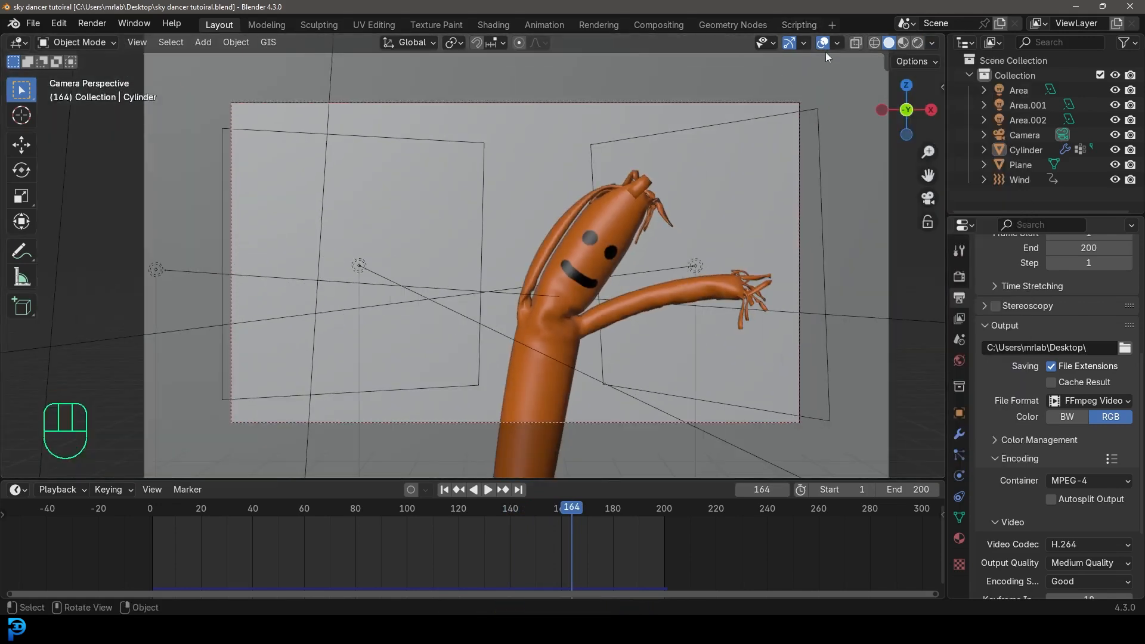